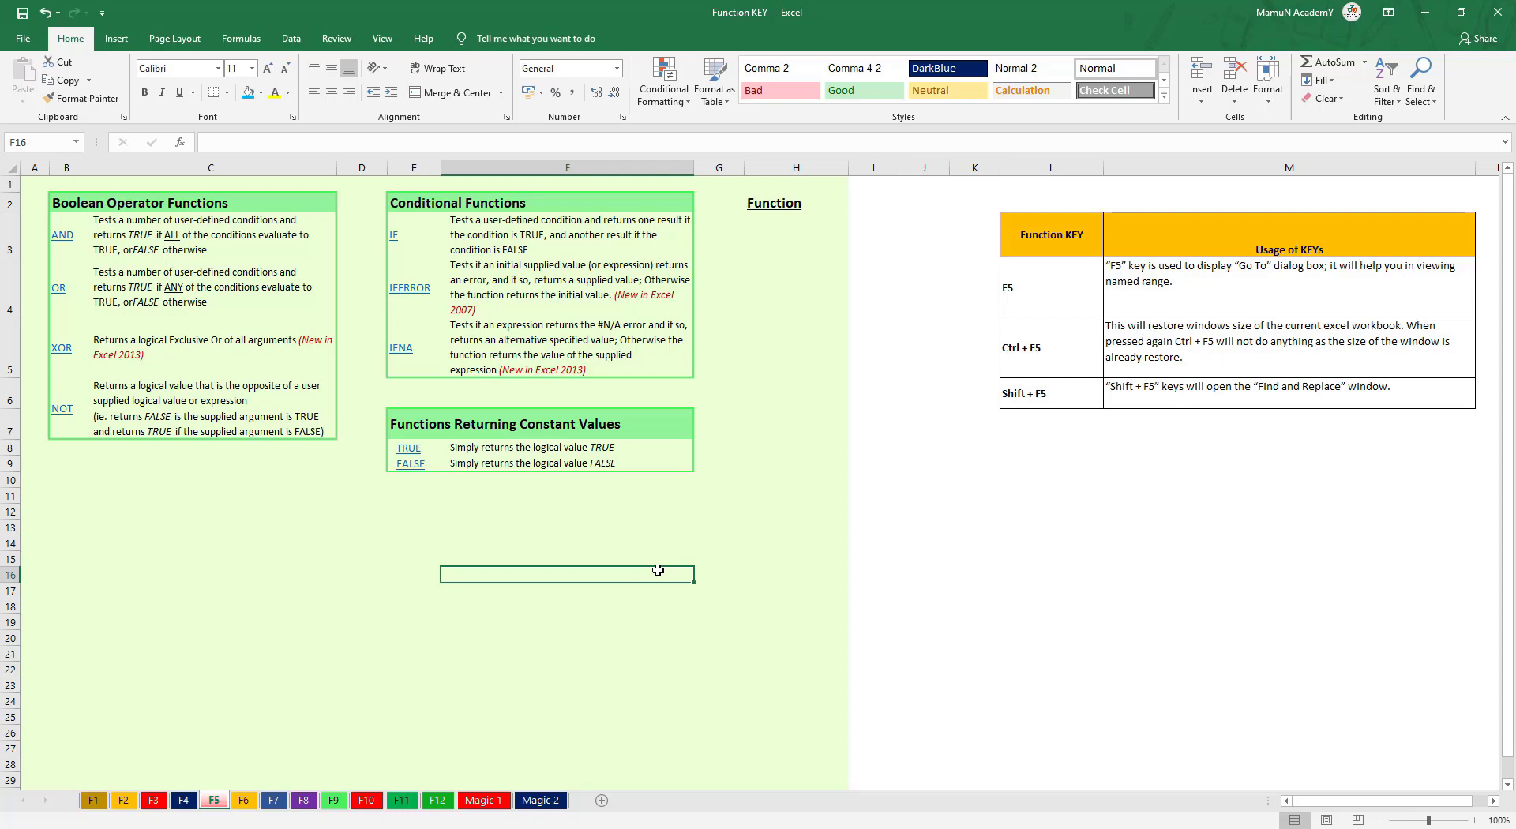
Use Go To (F5) to jump to Table5 on the F4 sheet, then back to F16 on the F5 sheet.
{"action": "key", "text": "F5"}
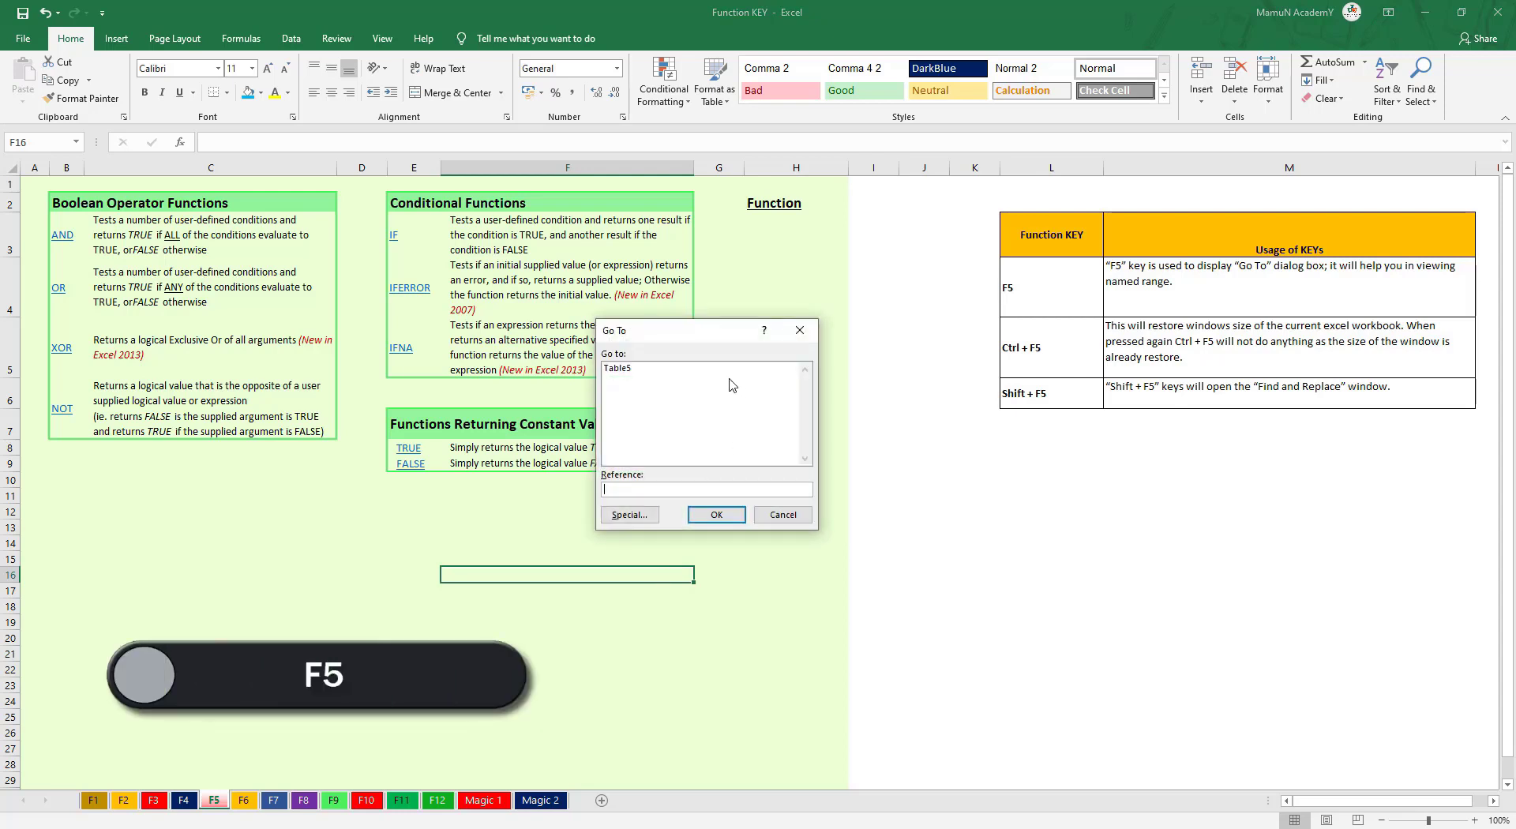
{"action": "left_click", "coordinate": [624, 370]}
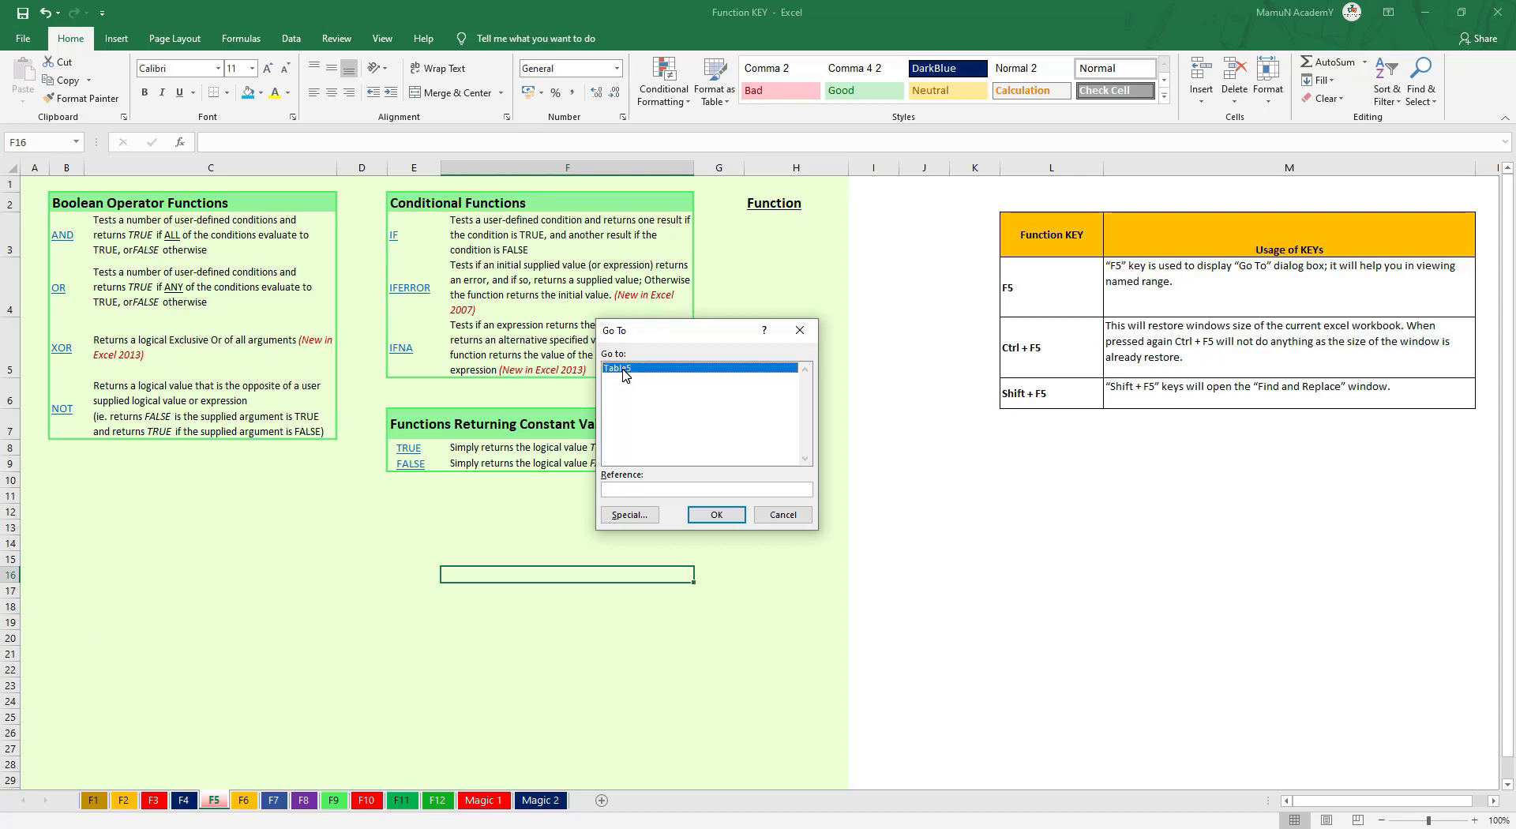
{"action": "left_click", "coordinate": [728, 520]}
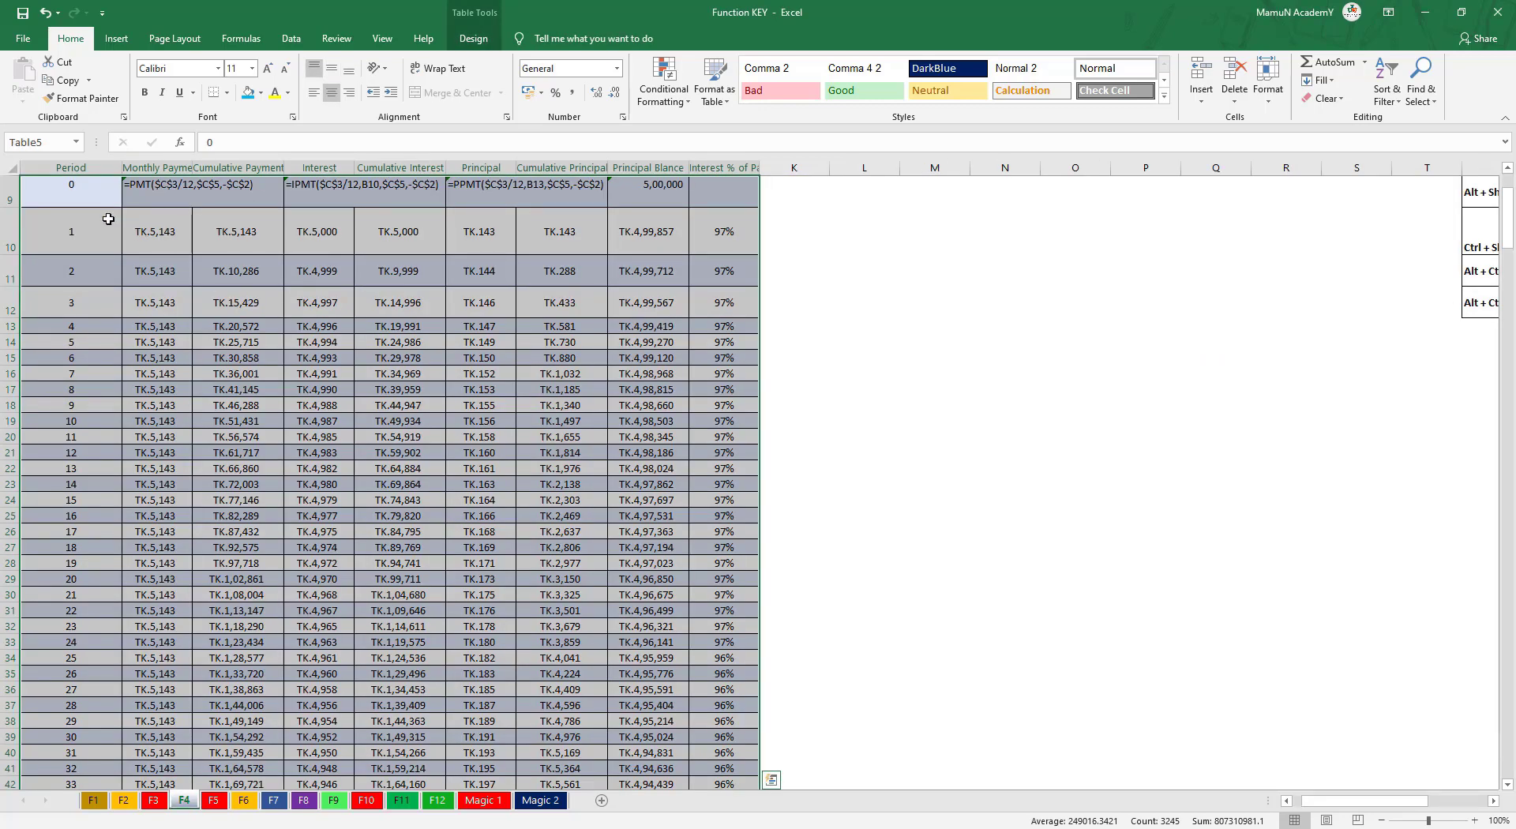
{"action": "left_click", "coordinate": [191, 257]}
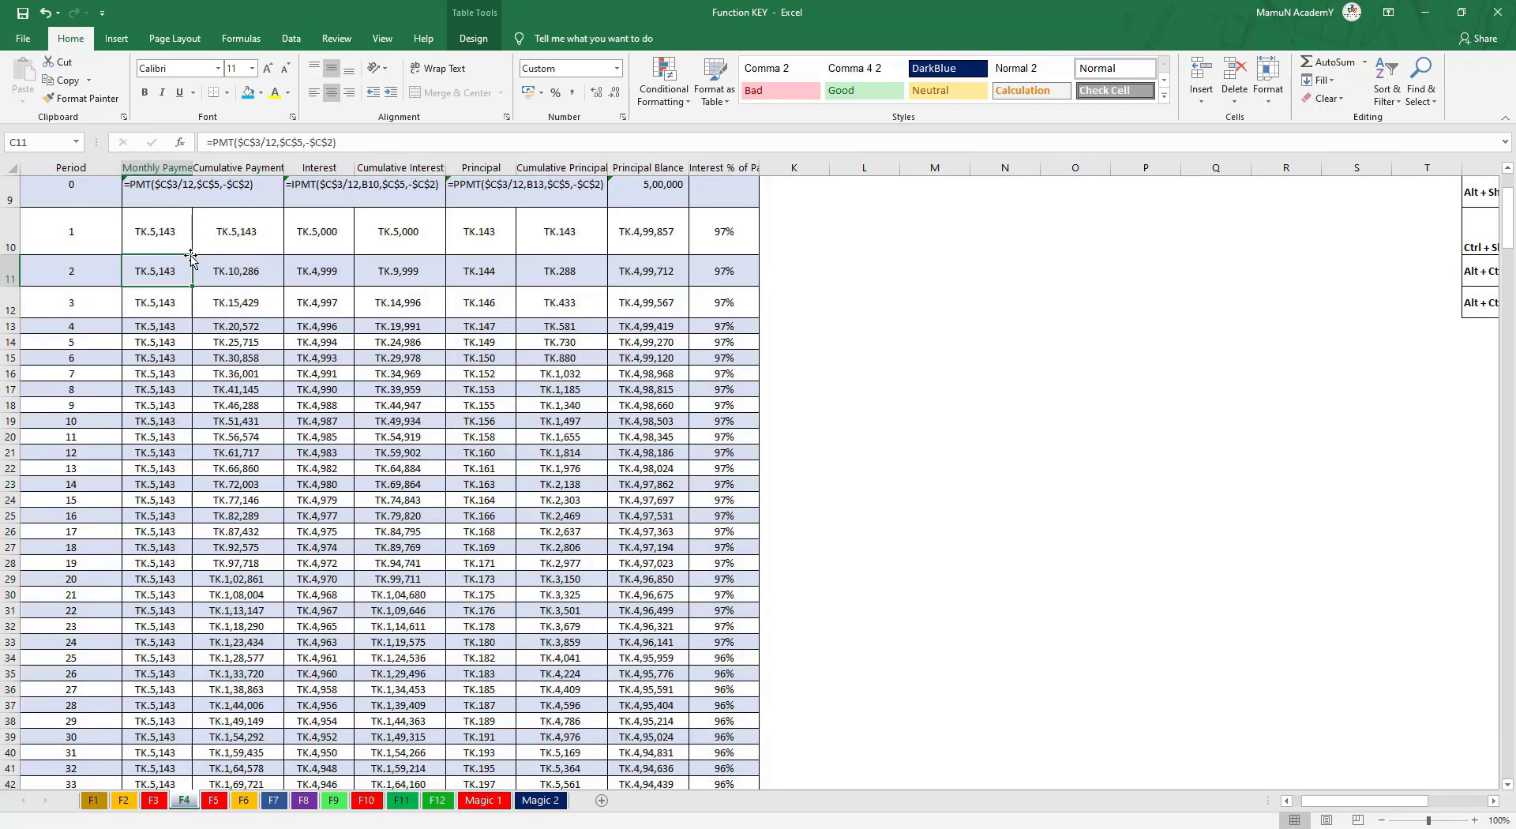
{"action": "key", "text": "F5"}
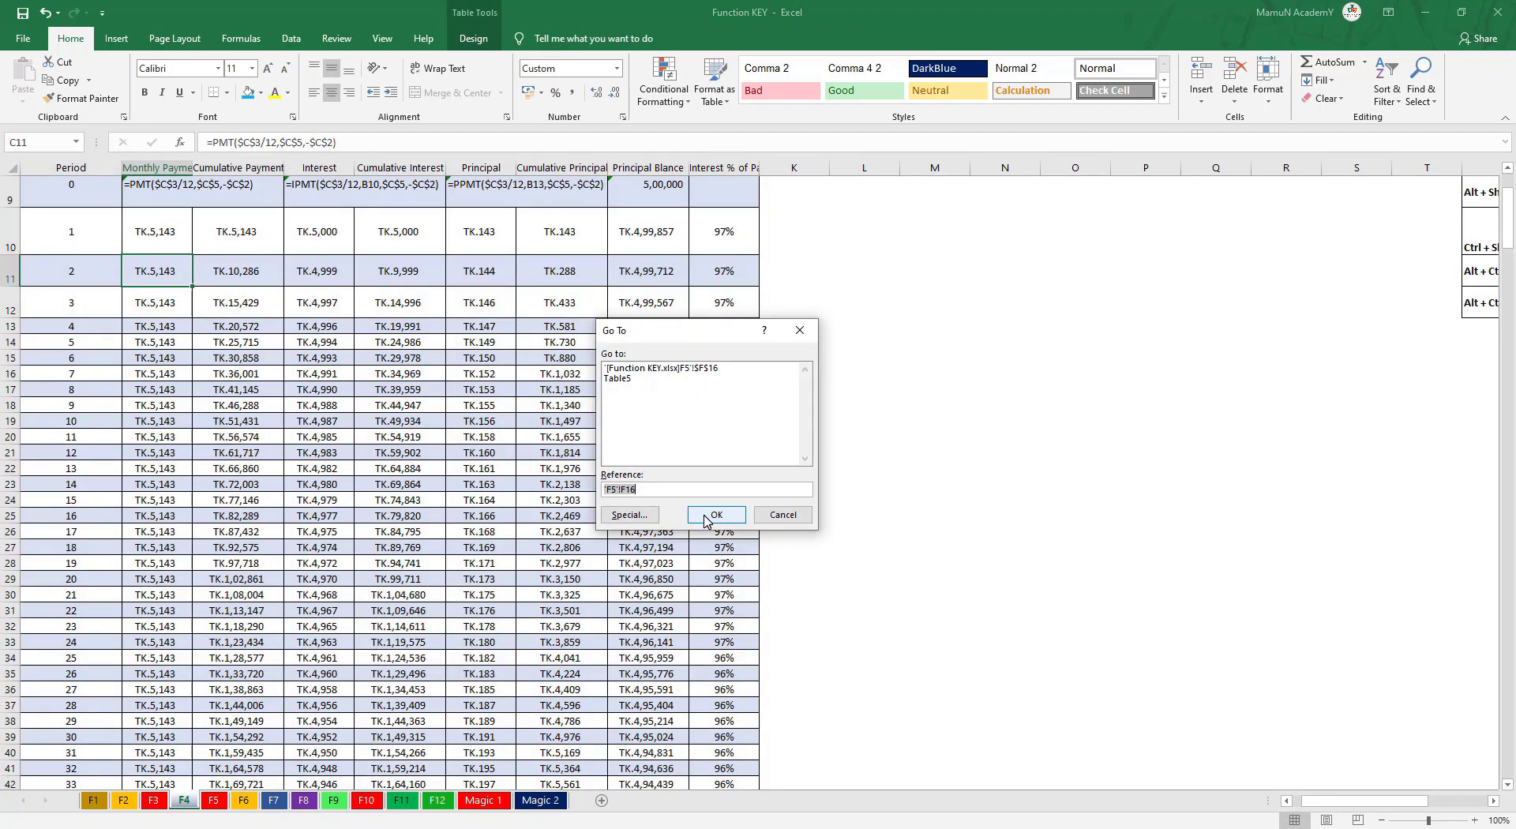
{"action": "left_click", "coordinate": [706, 517]}
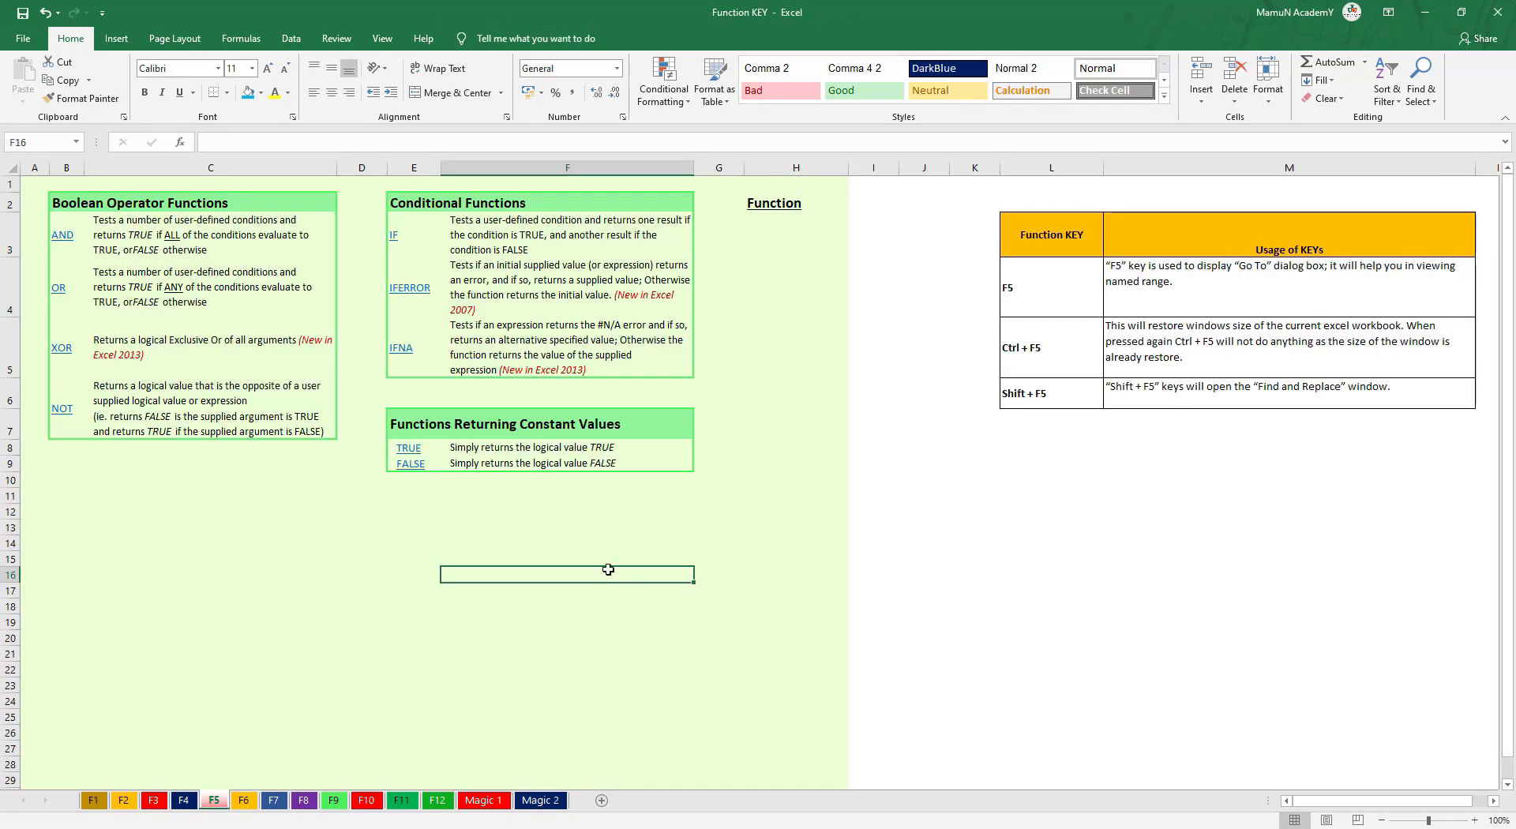
From F13, jump back to F16 via Go To; then, from F18, jump to Table5.
{"action": "left_click", "coordinate": [569, 526]}
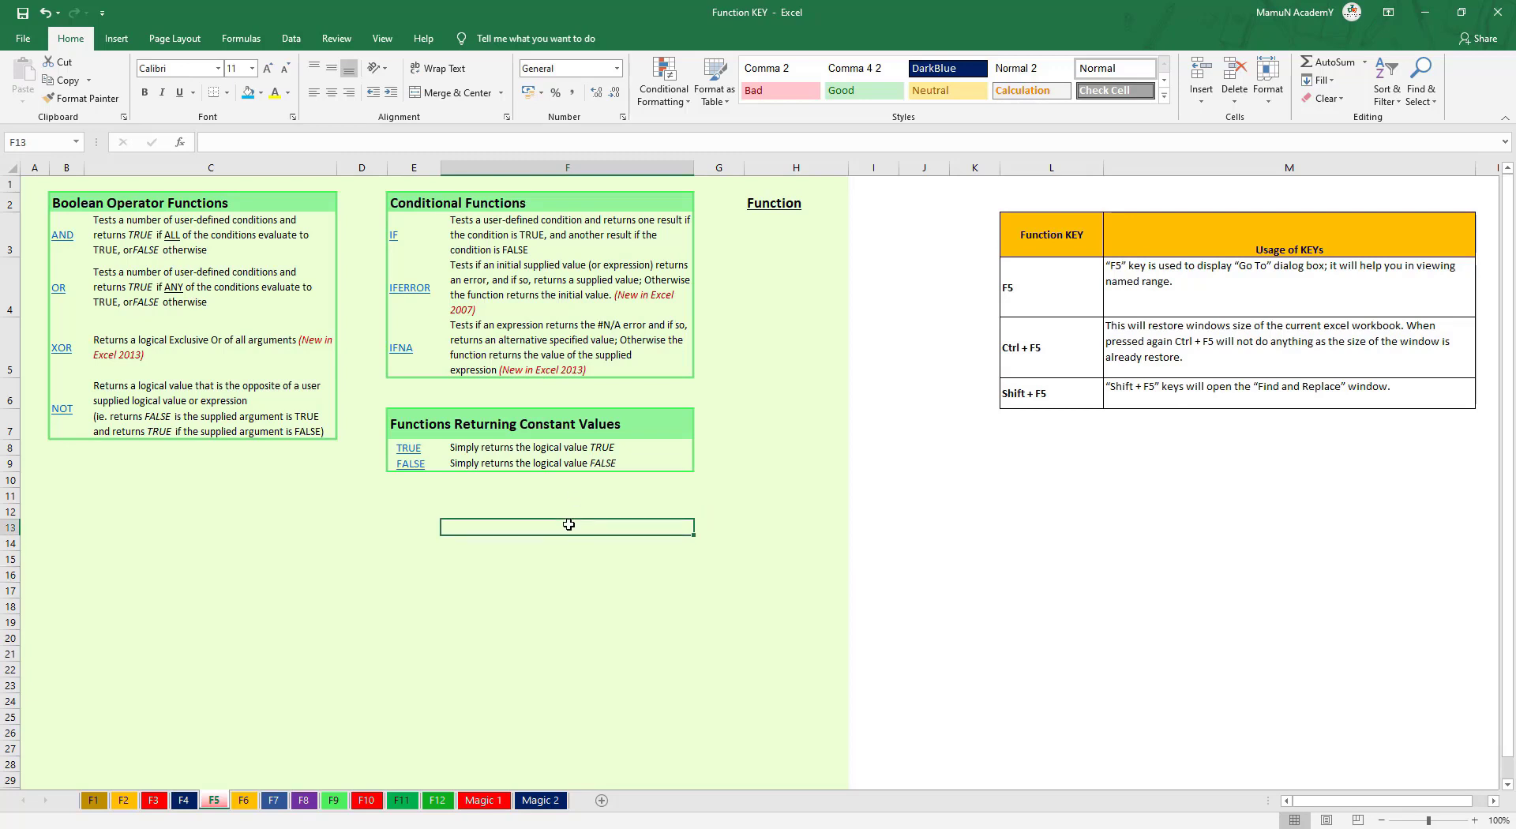
{"action": "key", "text": "F5"}
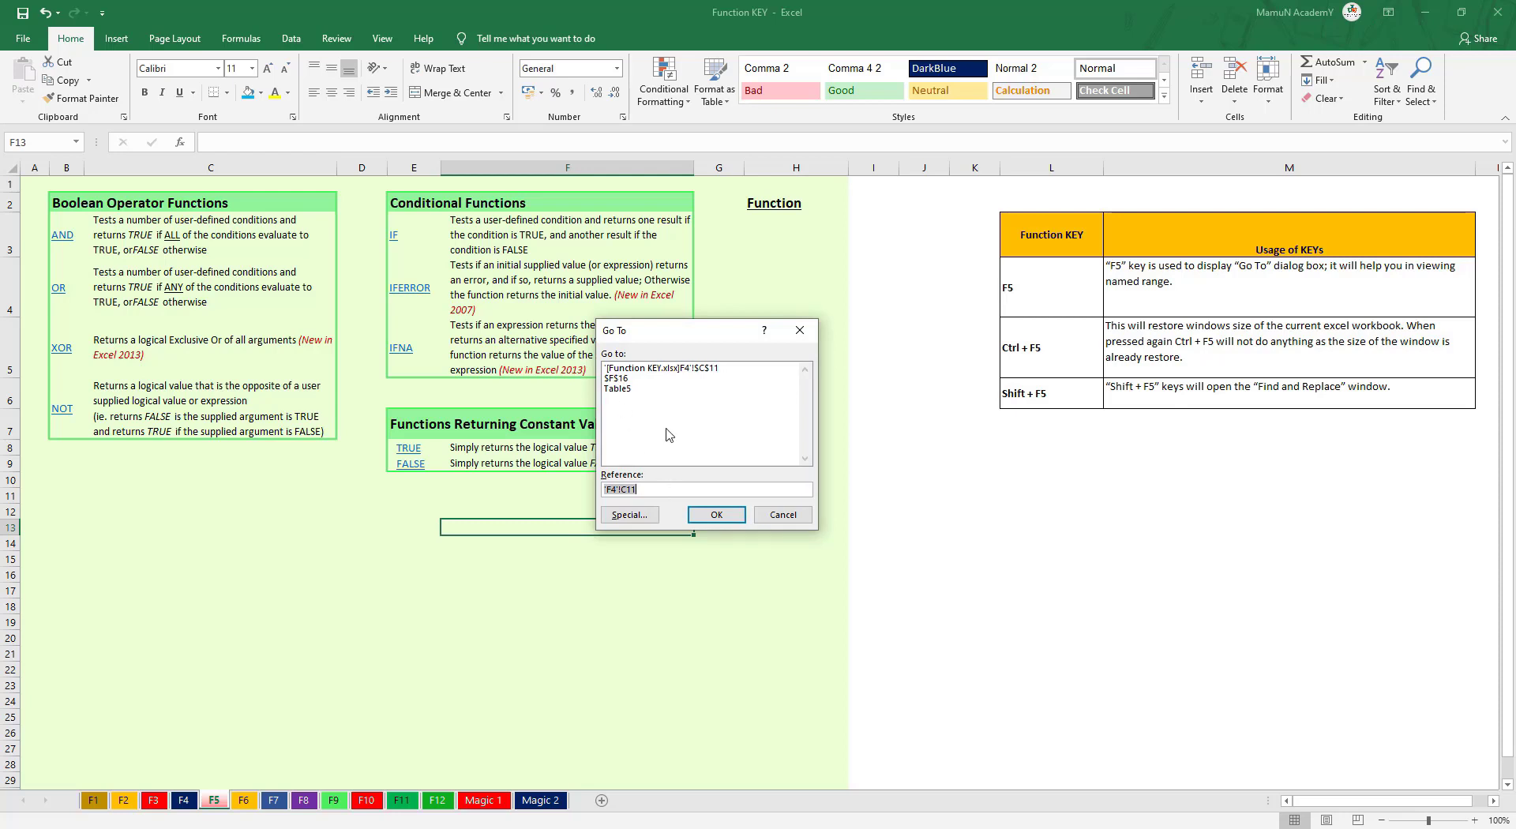
{"action": "double_click", "coordinate": [618, 379]}
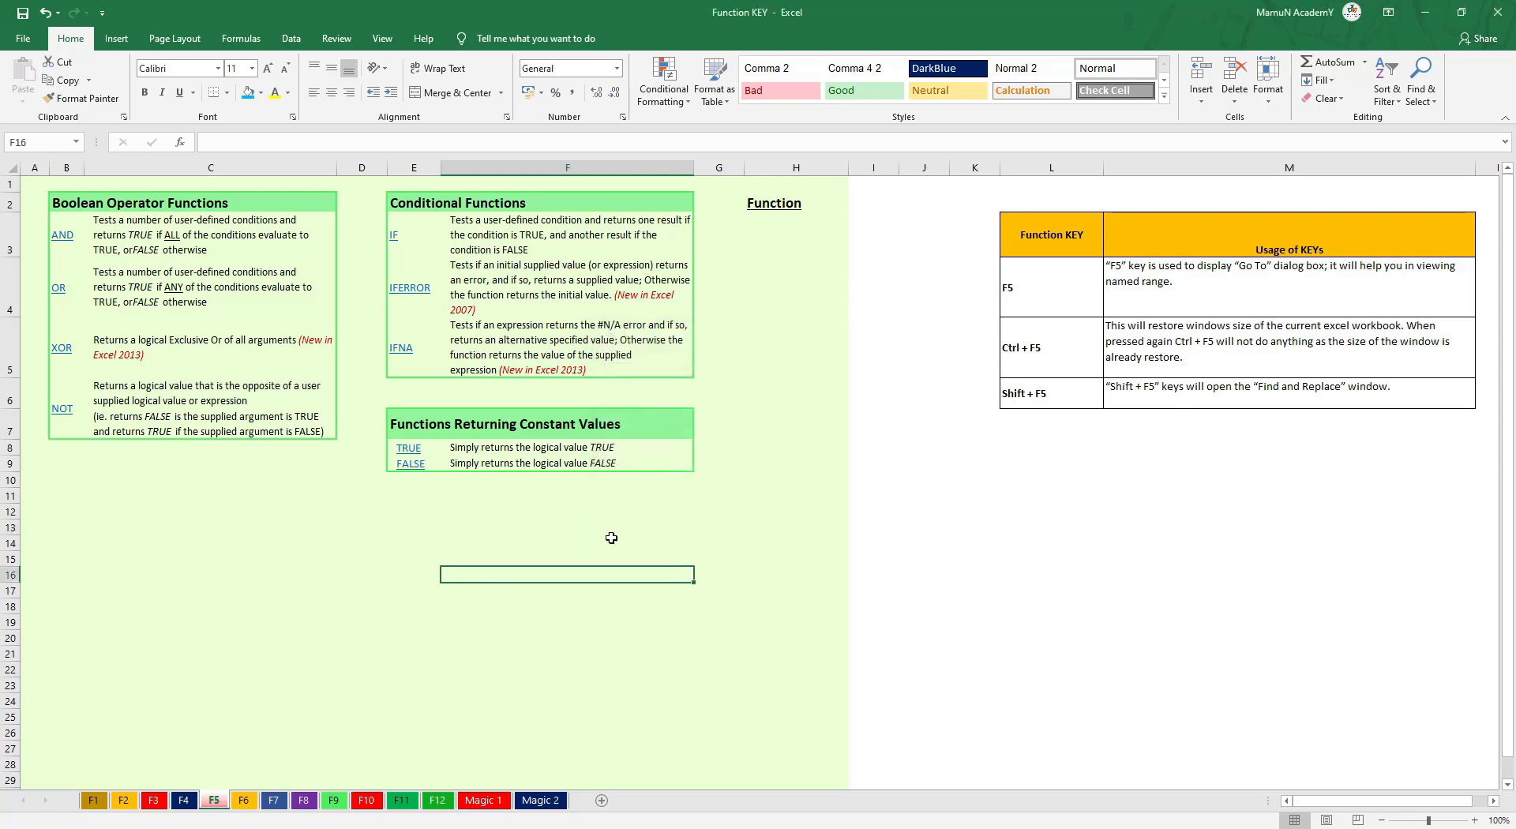
{"action": "left_click", "coordinate": [608, 608]}
{"action": "key", "text": "F5"}
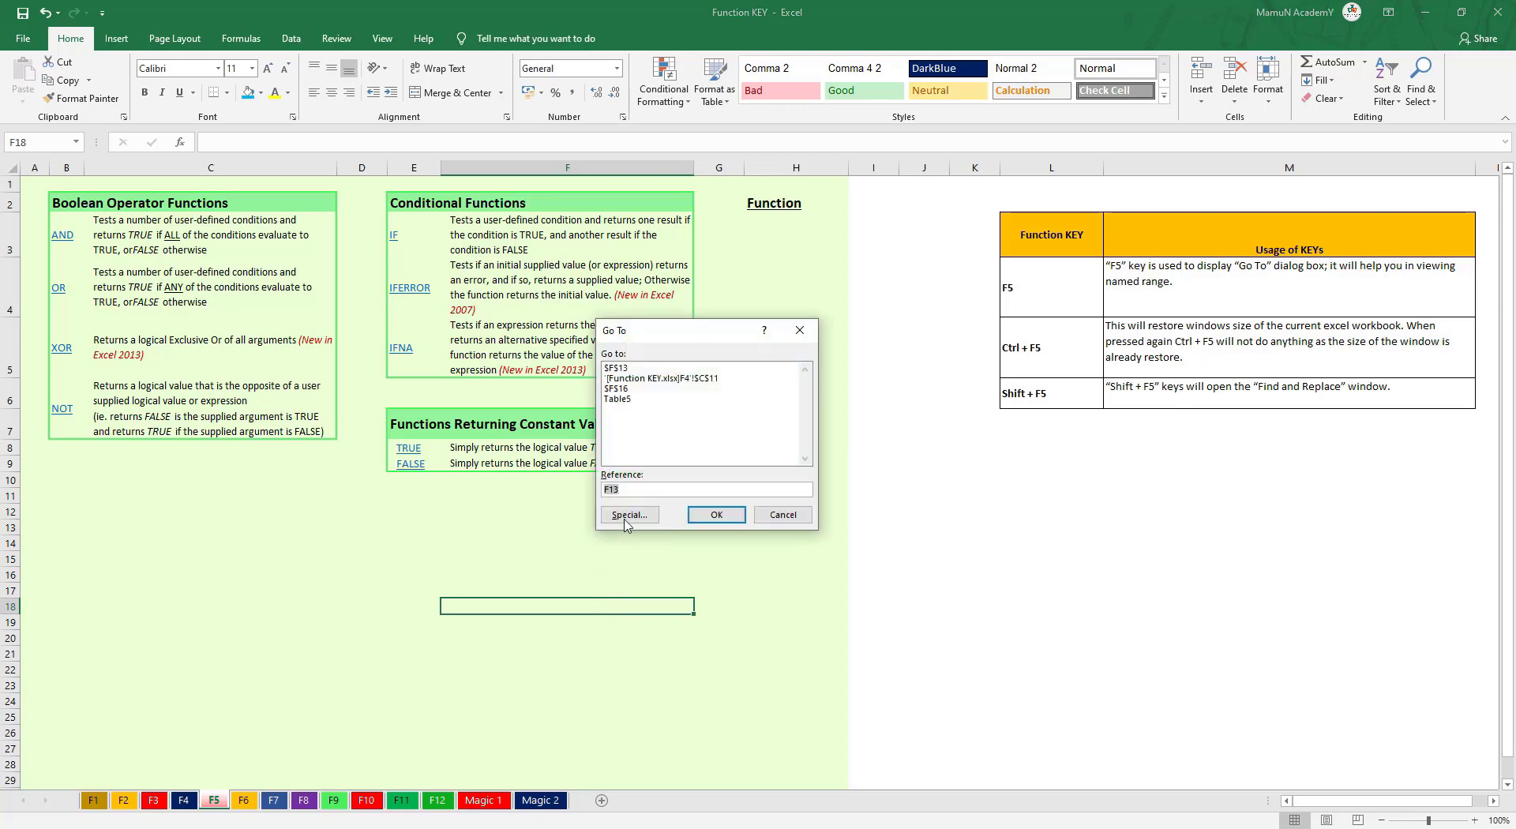
{"action": "double_click", "coordinate": [617, 399]}
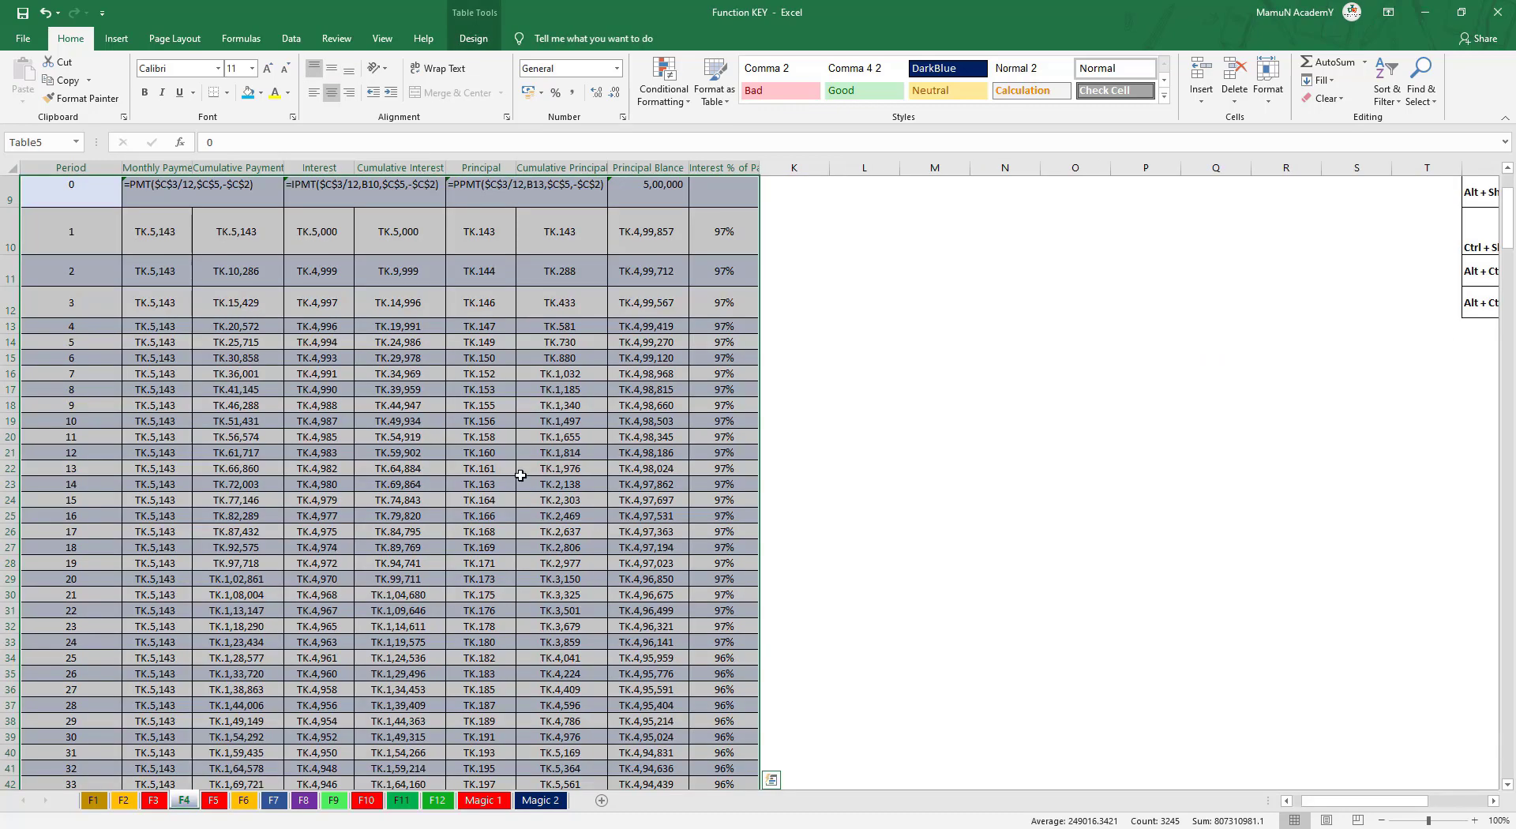
From G22, return via Go To to F18 on the F5 sheet, then select F15.
{"action": "left_click", "coordinate": [505, 469]}
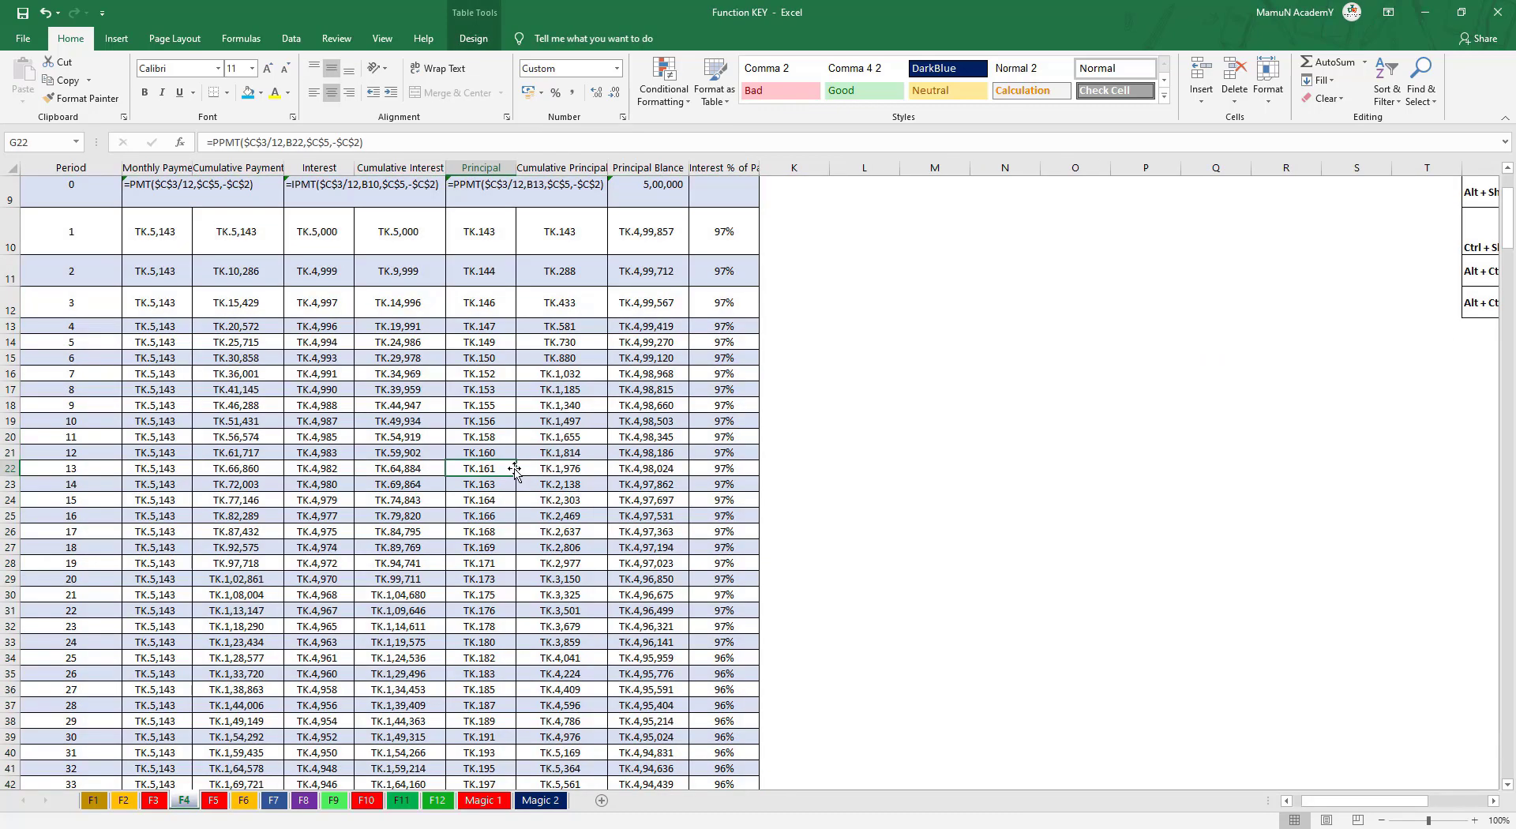
{"action": "key", "text": "F5"}
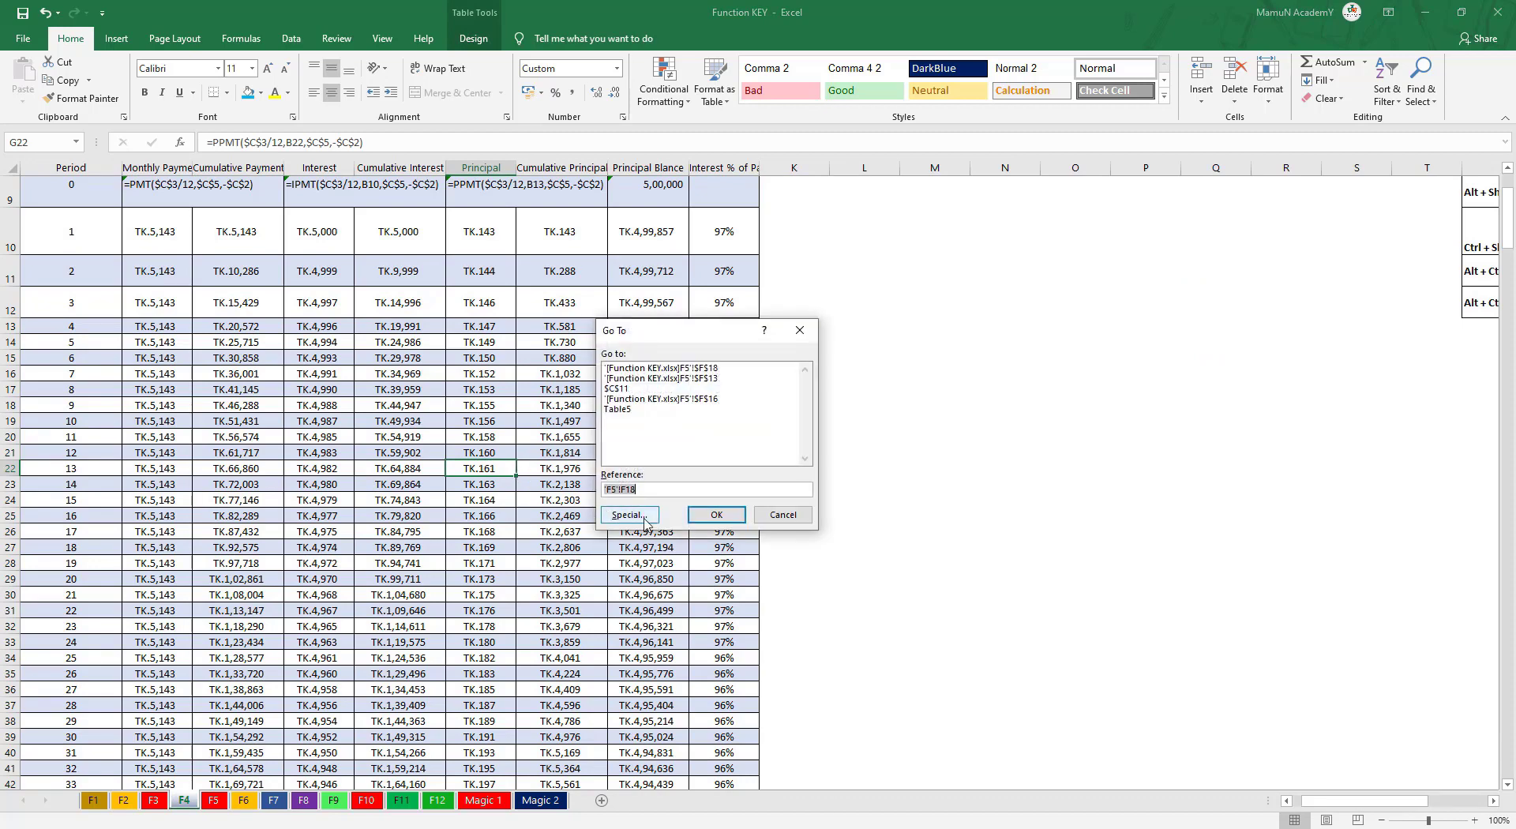
{"action": "left_click", "coordinate": [714, 516]}
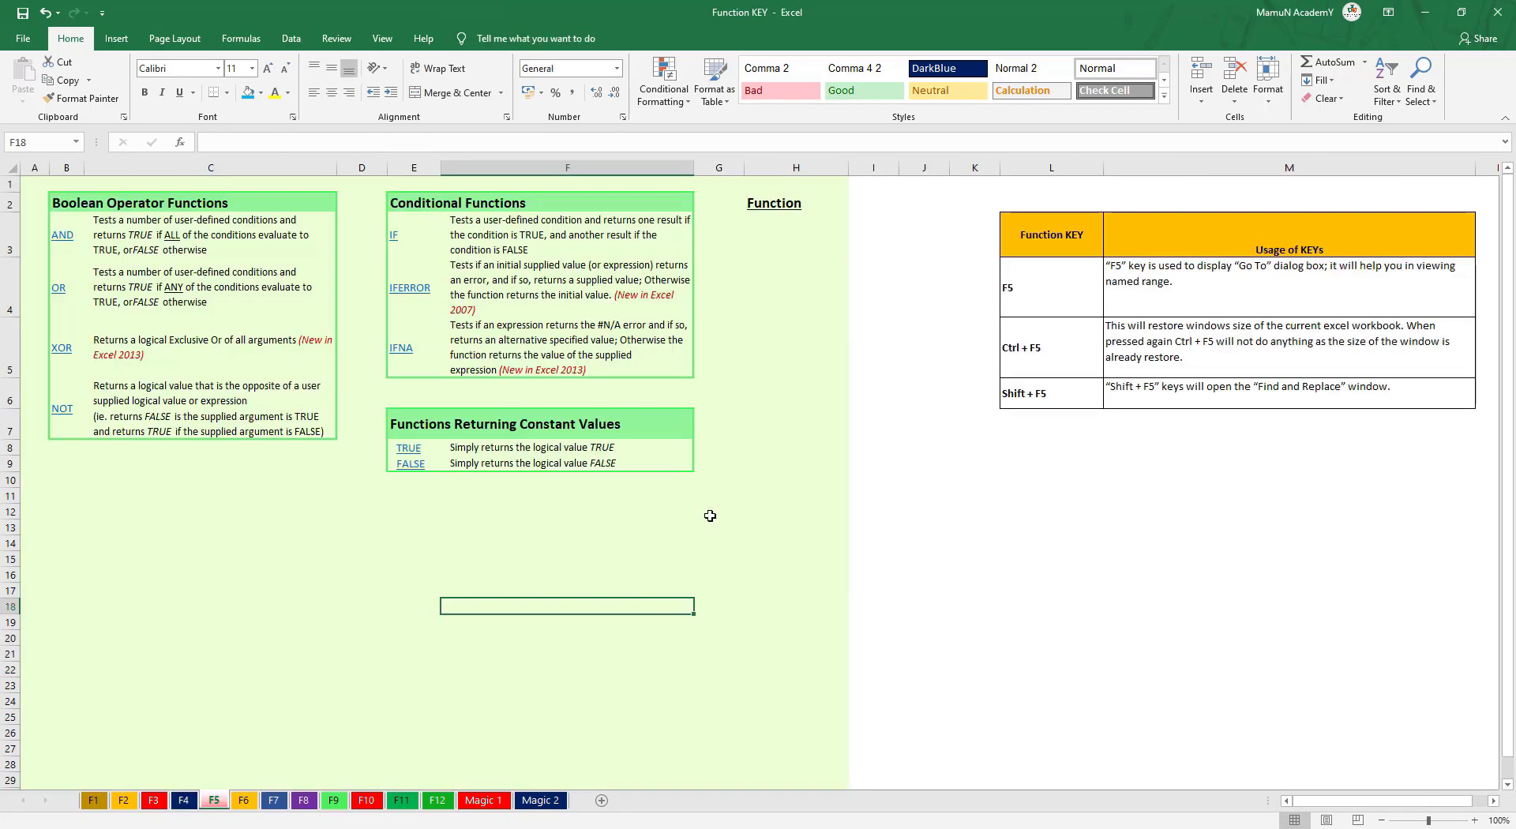
{"action": "left_click", "coordinate": [606, 563]}
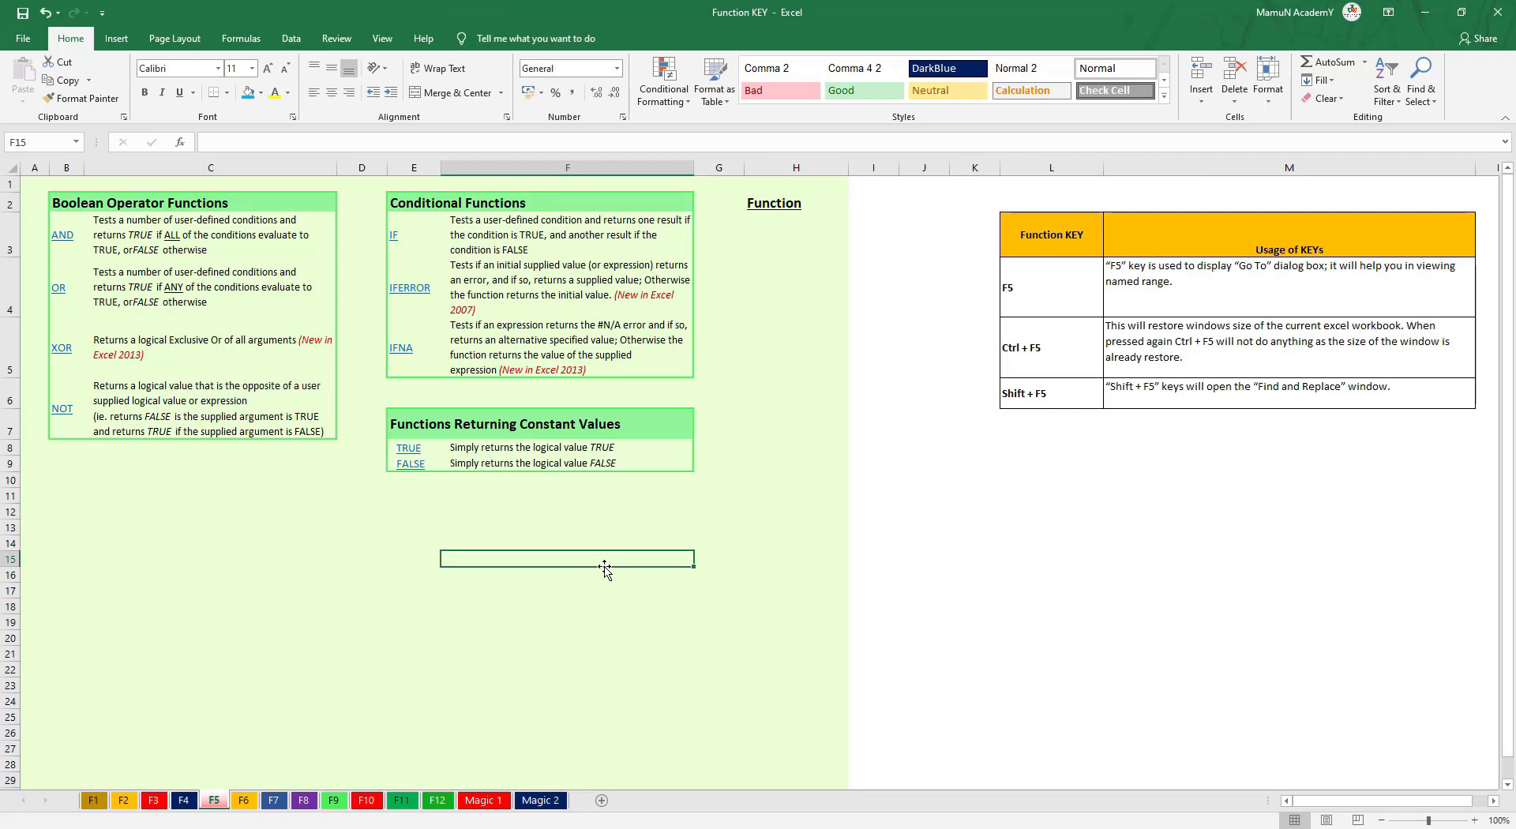
Open Go To Special from the Go To window, move it aside, and cancel it.
{"action": "key", "text": "F5"}
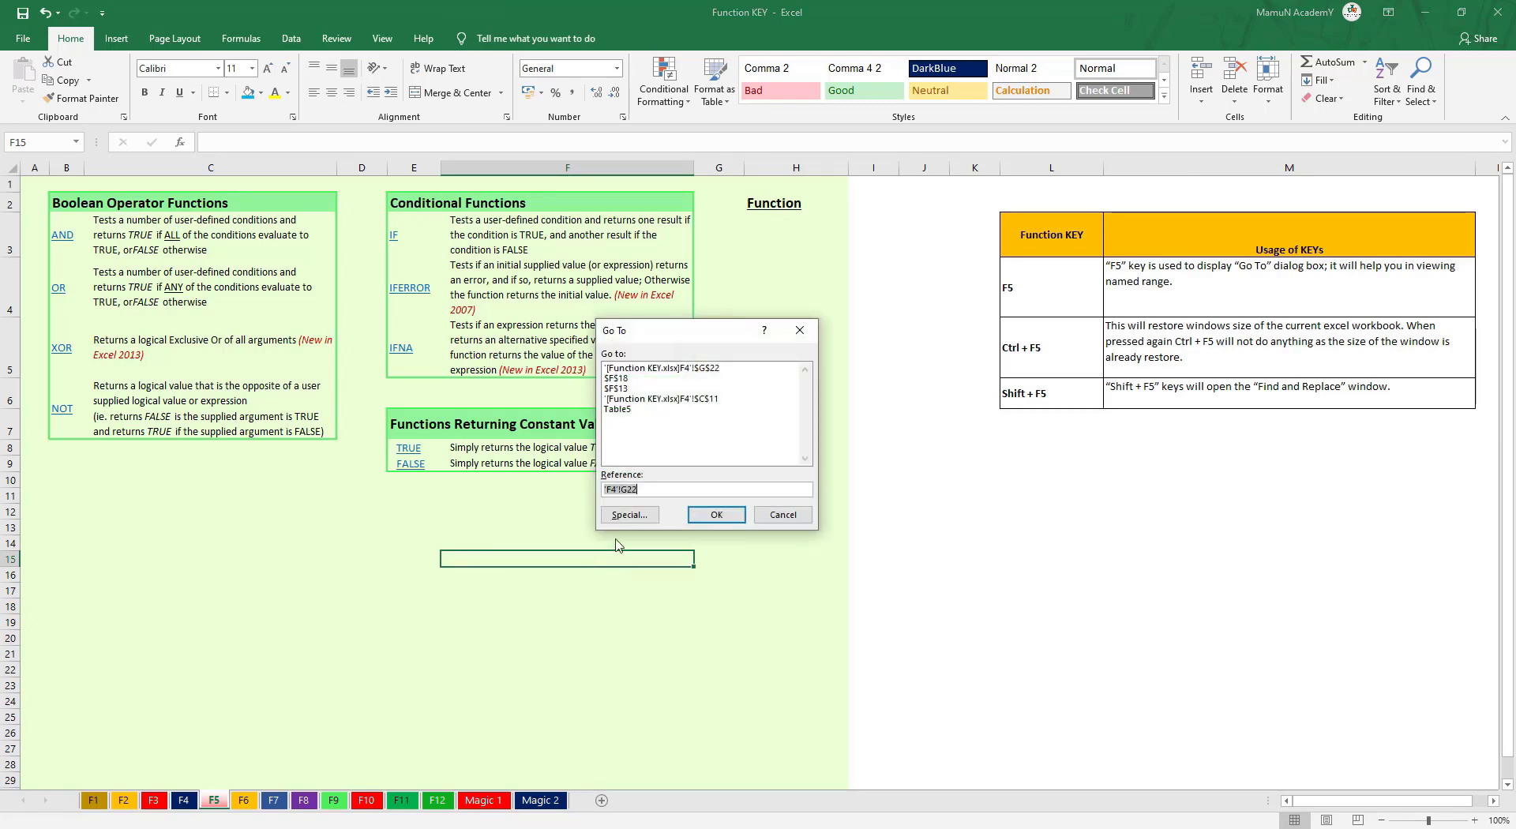
{"action": "left_click", "coordinate": [628, 516]}
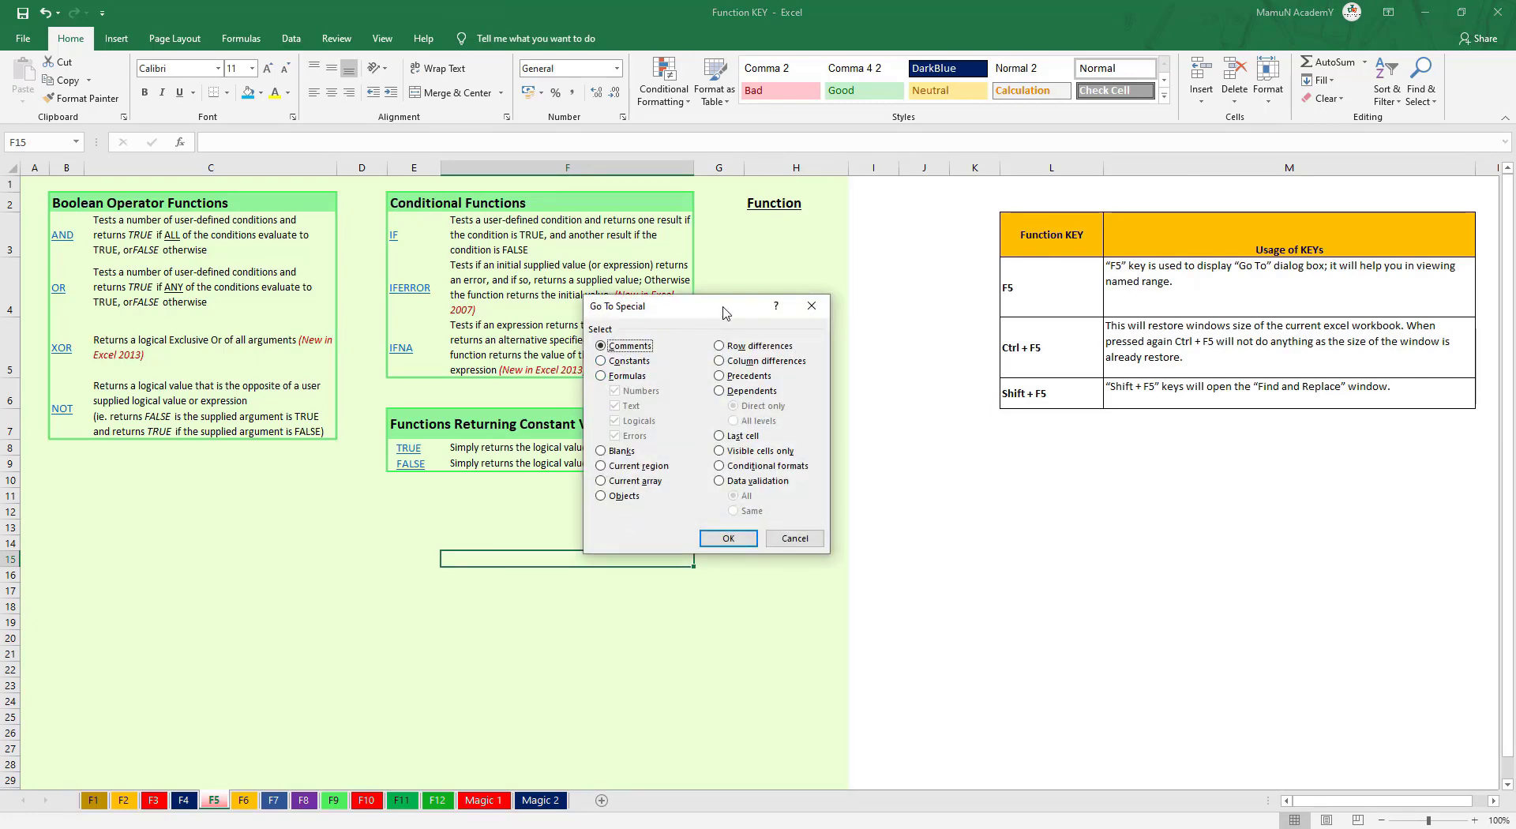
{"action": "left_click_drag", "start_coordinate": [725, 312], "coordinate": [848, 250]}
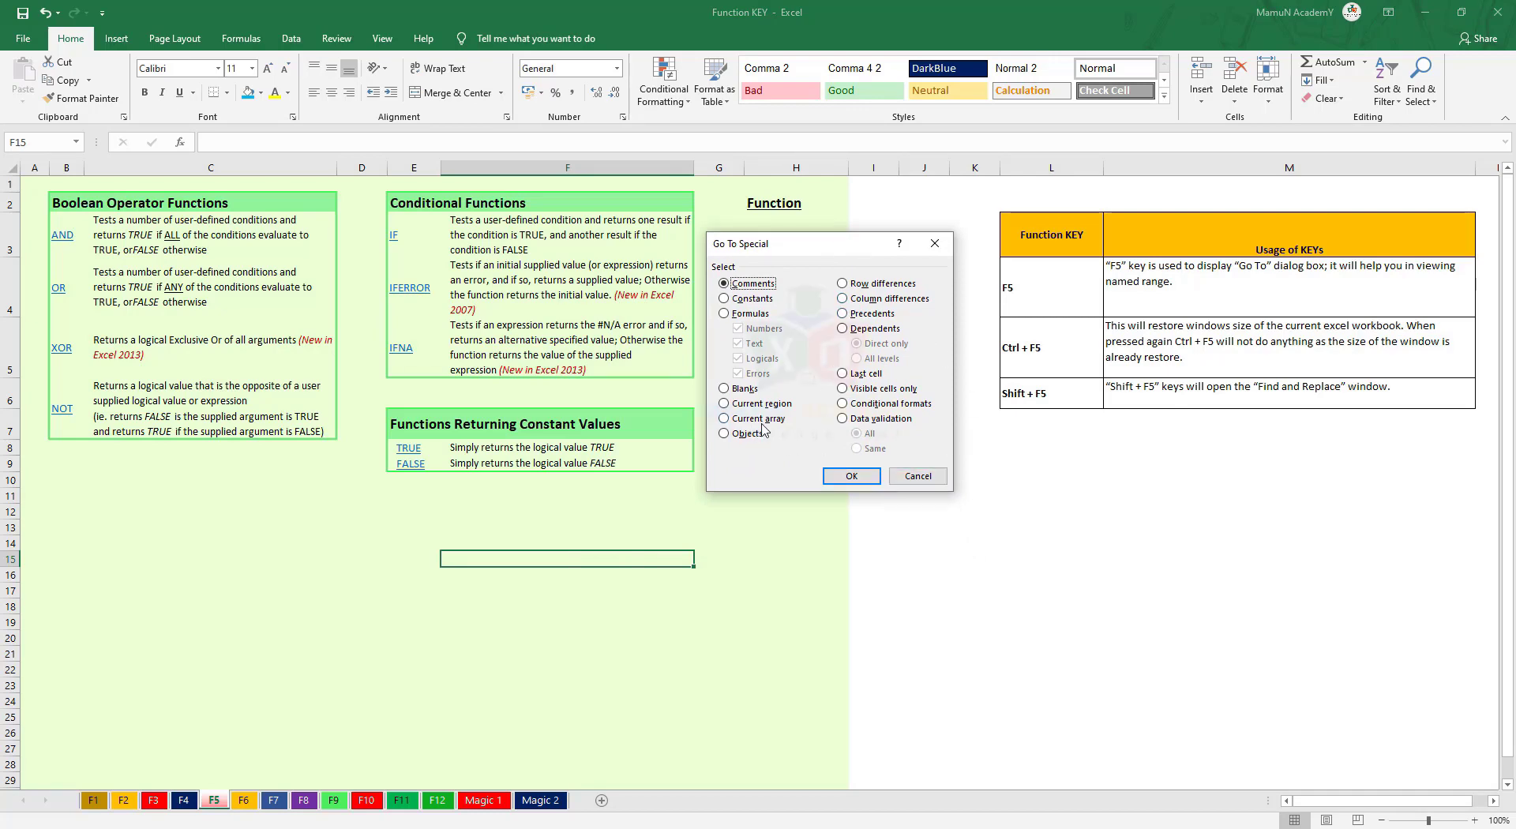
{"action": "left_click", "coordinate": [930, 476]}
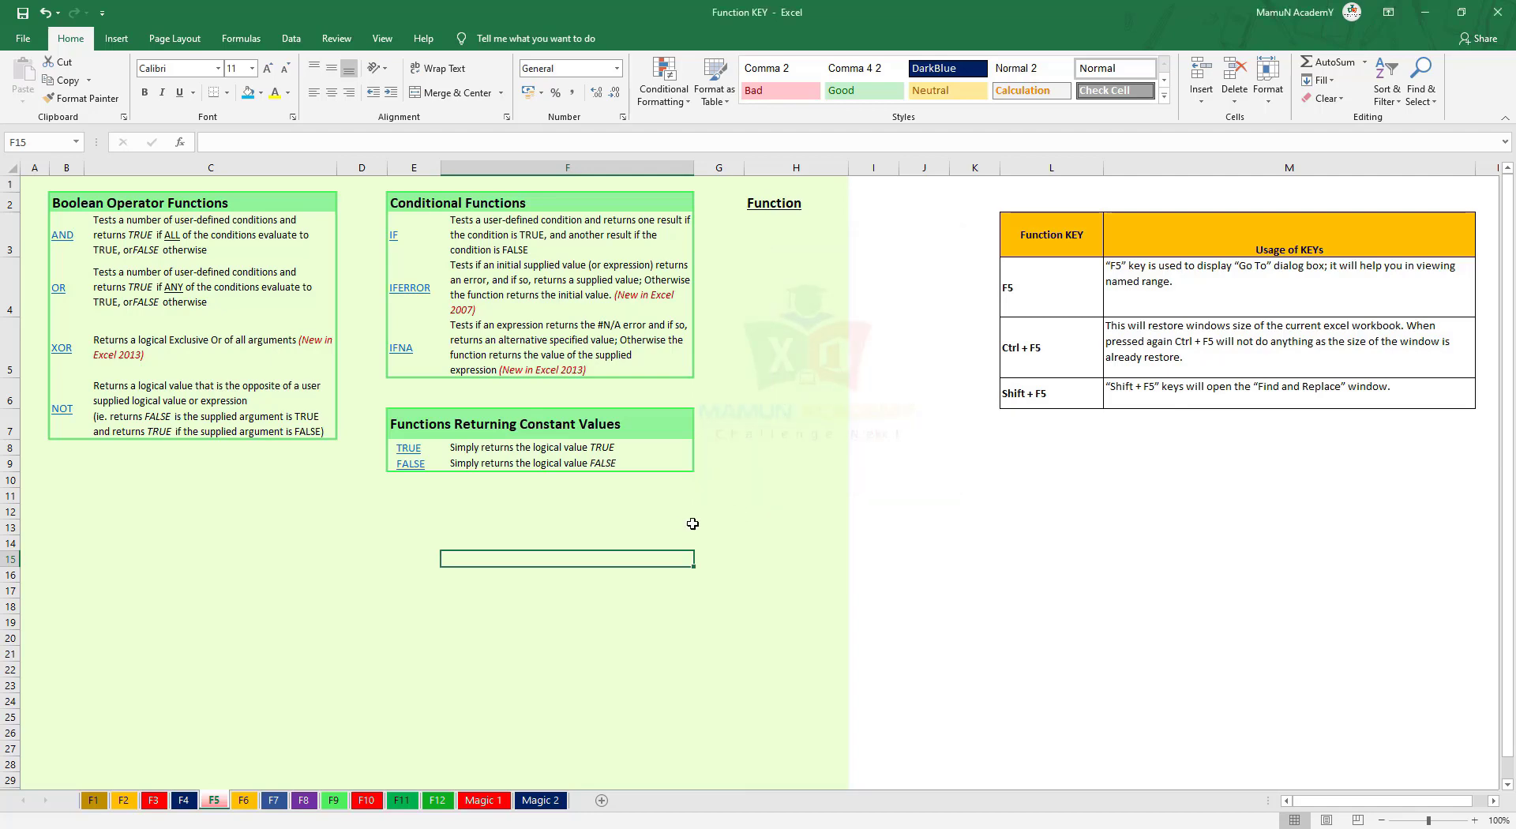
Reopen Go To Special, cancel it, and switch to the F1 sheet.
{"action": "key", "text": "F5"}
{"action": "left_click", "coordinate": [760, 452]}
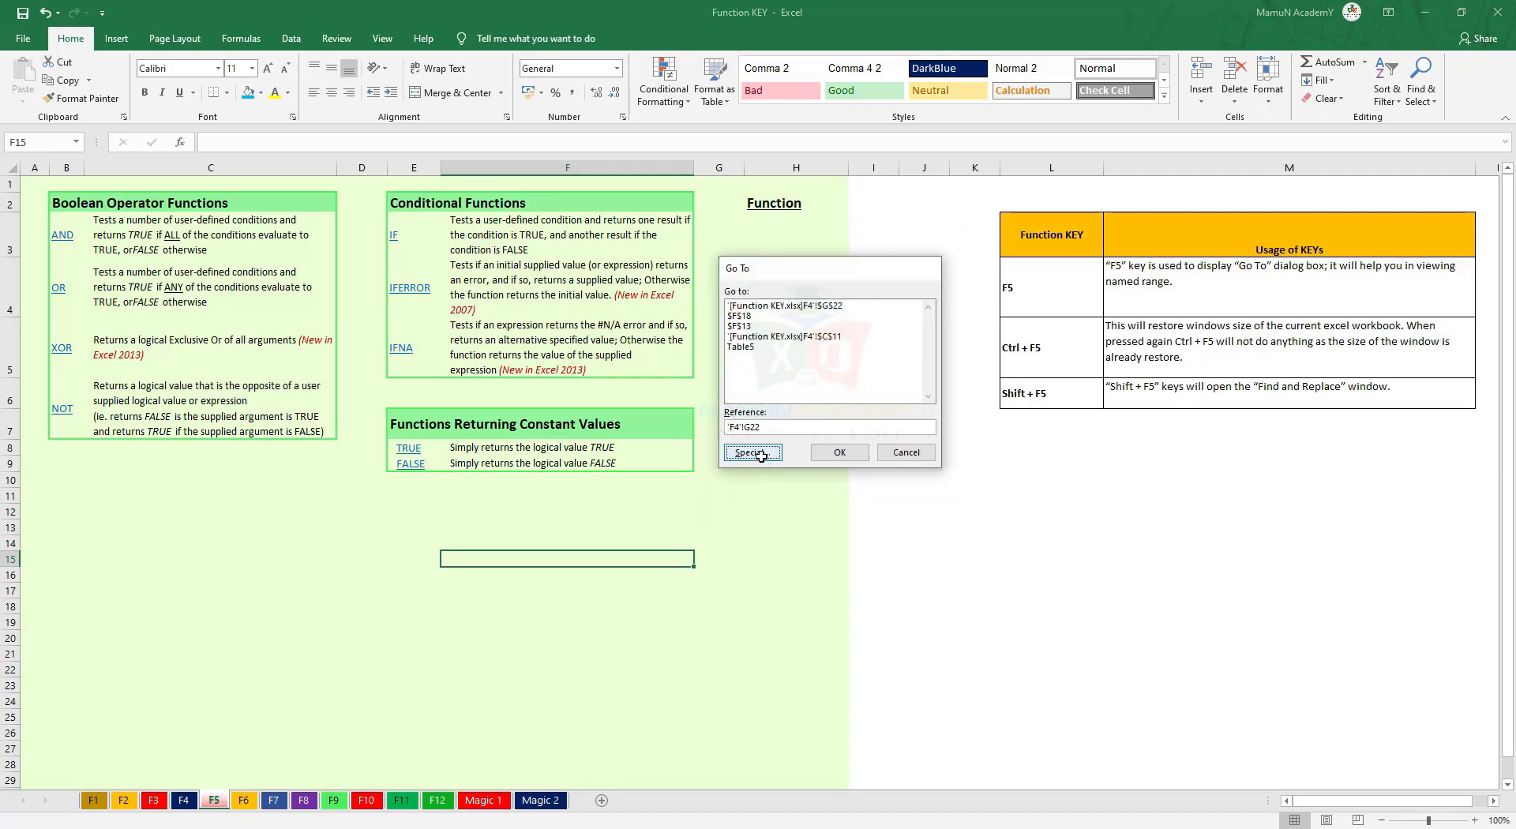
{"action": "left_click", "coordinate": [931, 477]}
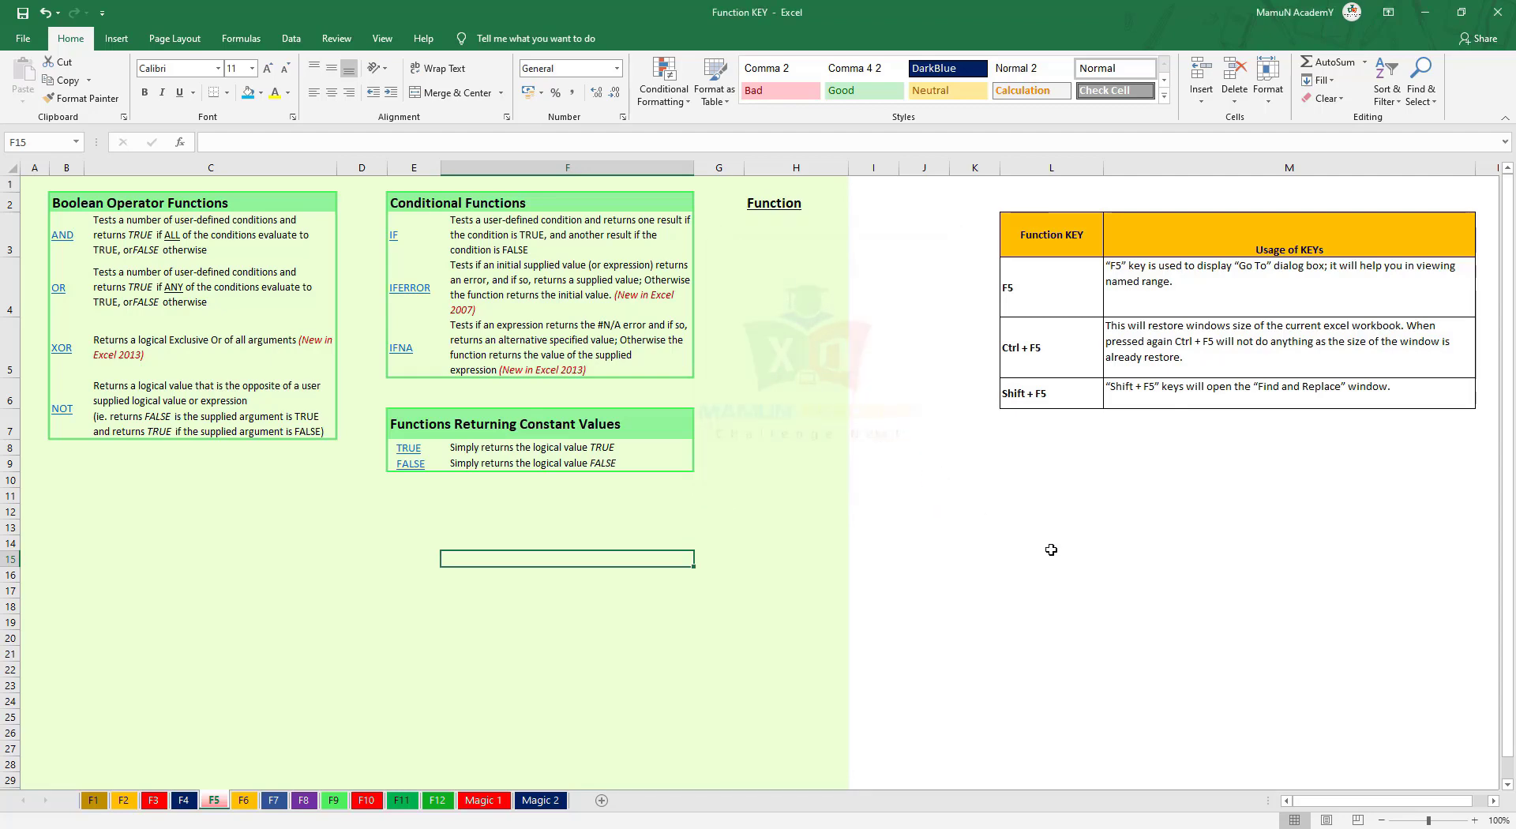
{"action": "key", "text": "ctrl+Page_Up"}
{"action": "key", "text": "ctrl+Page_Up"}
{"action": "key", "text": "ctrl+Page_Up"}
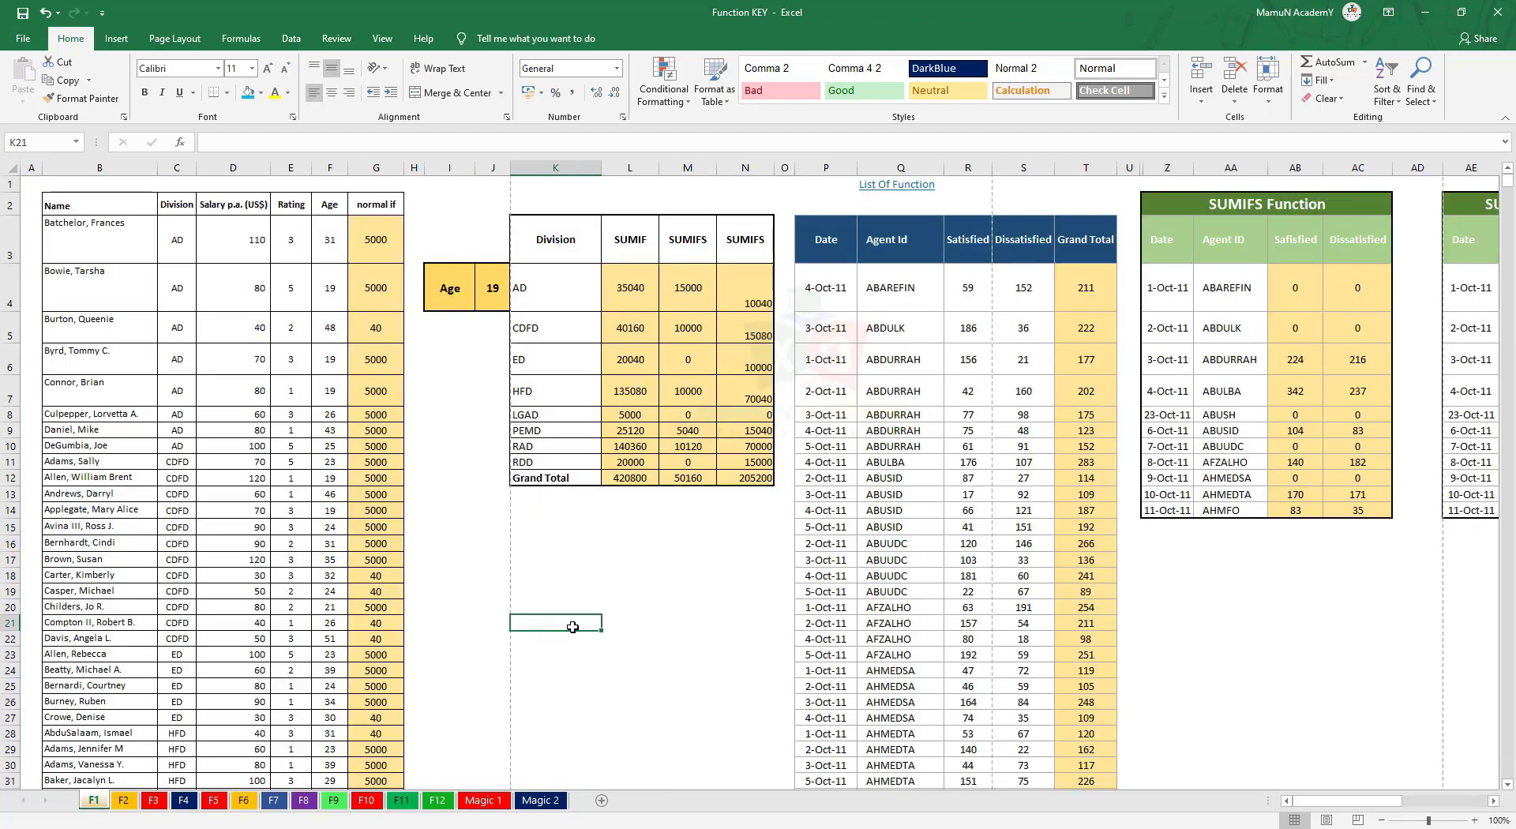
Restore the workbook window with Ctrl+F5, then maximize it again.
{"action": "key", "text": "ctrl+F5"}
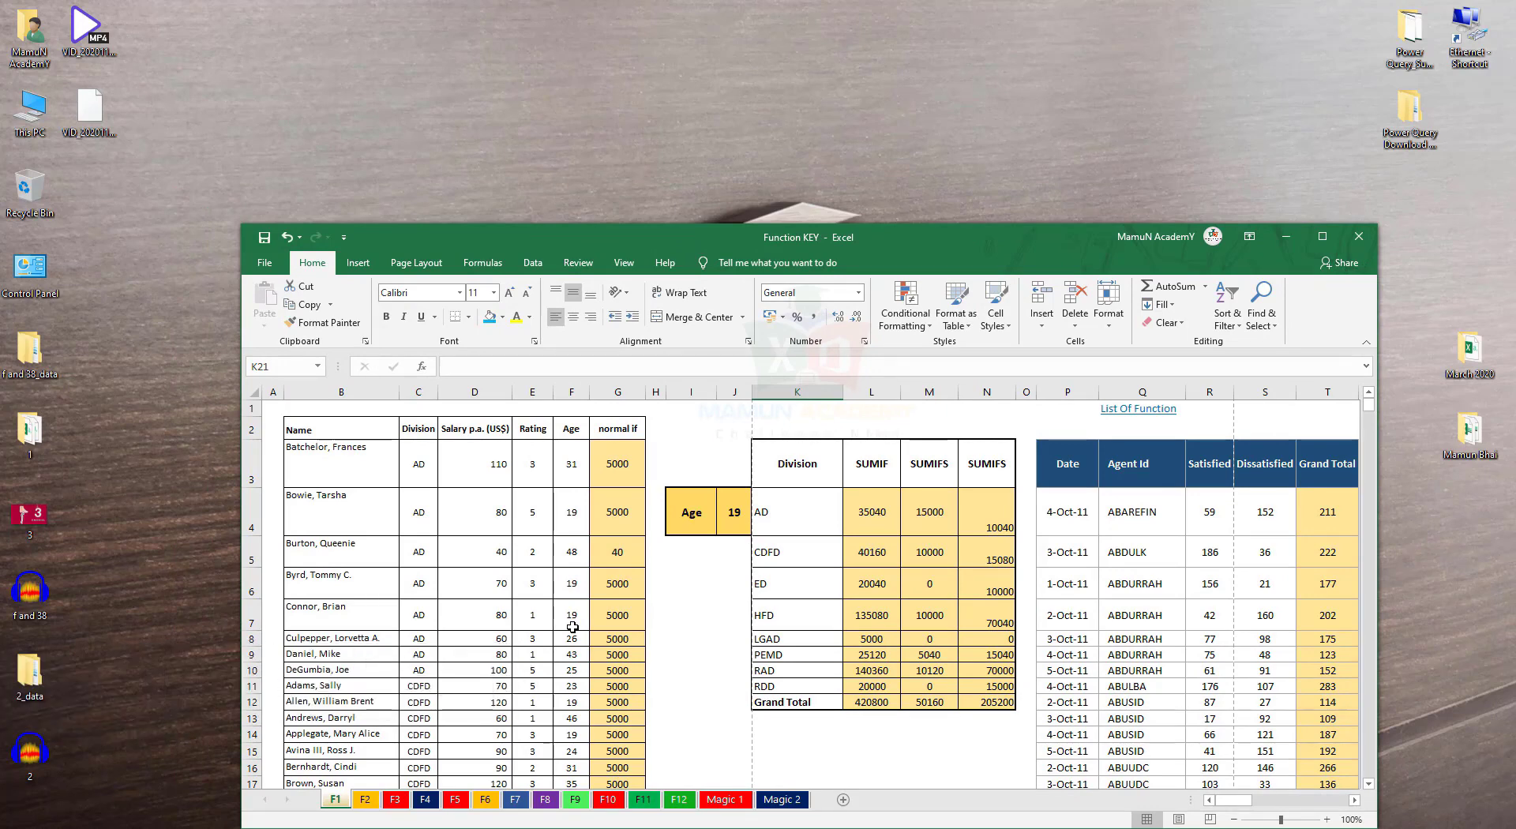
{"action": "left_click", "coordinate": [1322, 236]}
{"action": "left_click", "coordinate": [1461, 12]}
{"action": "left_click", "coordinate": [1320, 244]}
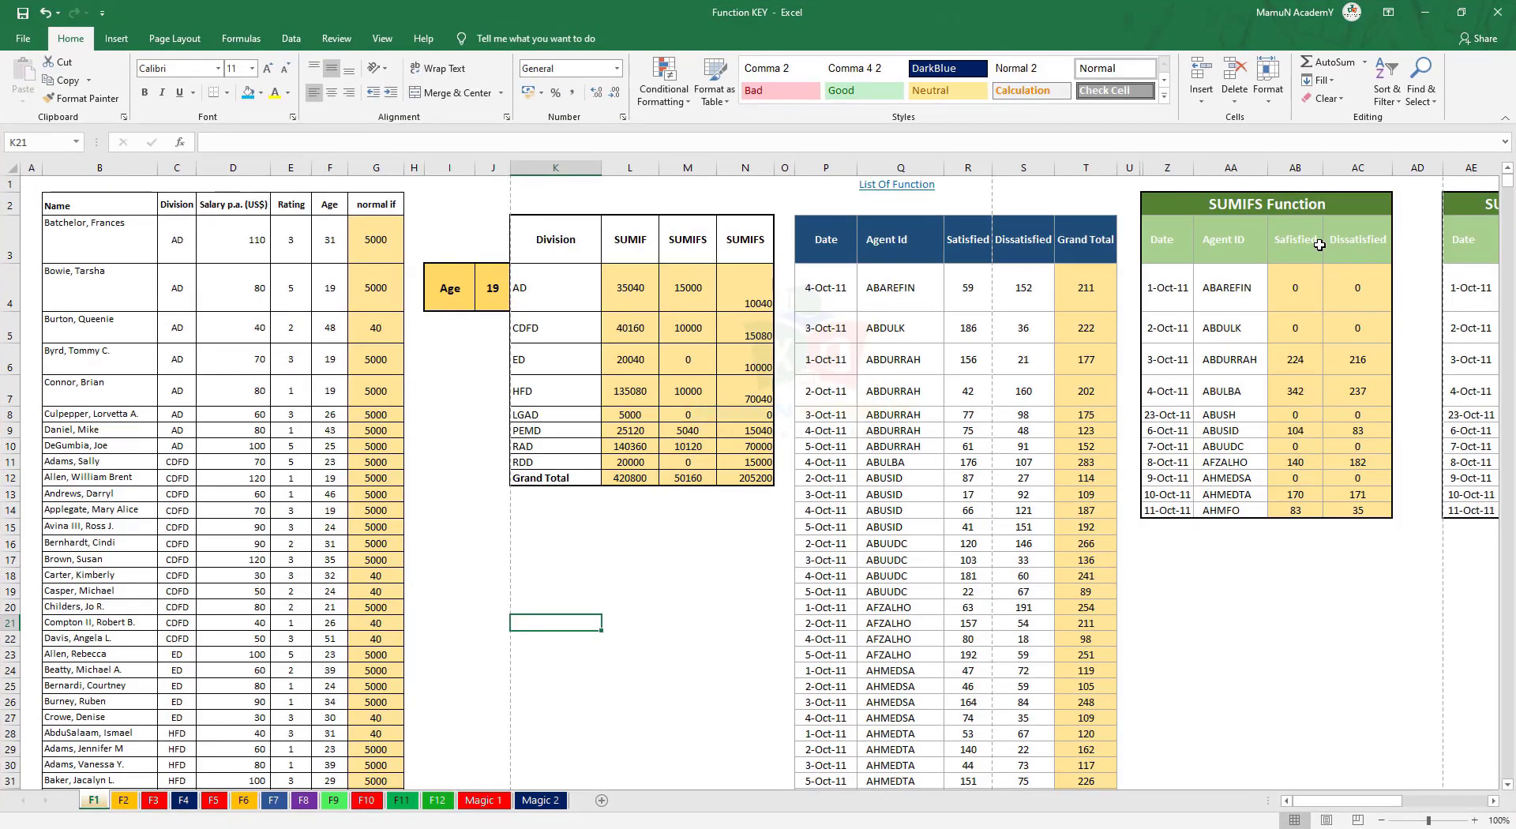
Restore the window again, start and cancel a Ctrl+F8 resize, then maximize it.
{"action": "key", "text": "ctrl+F5"}
{"action": "key", "text": "ctrl+F8"}
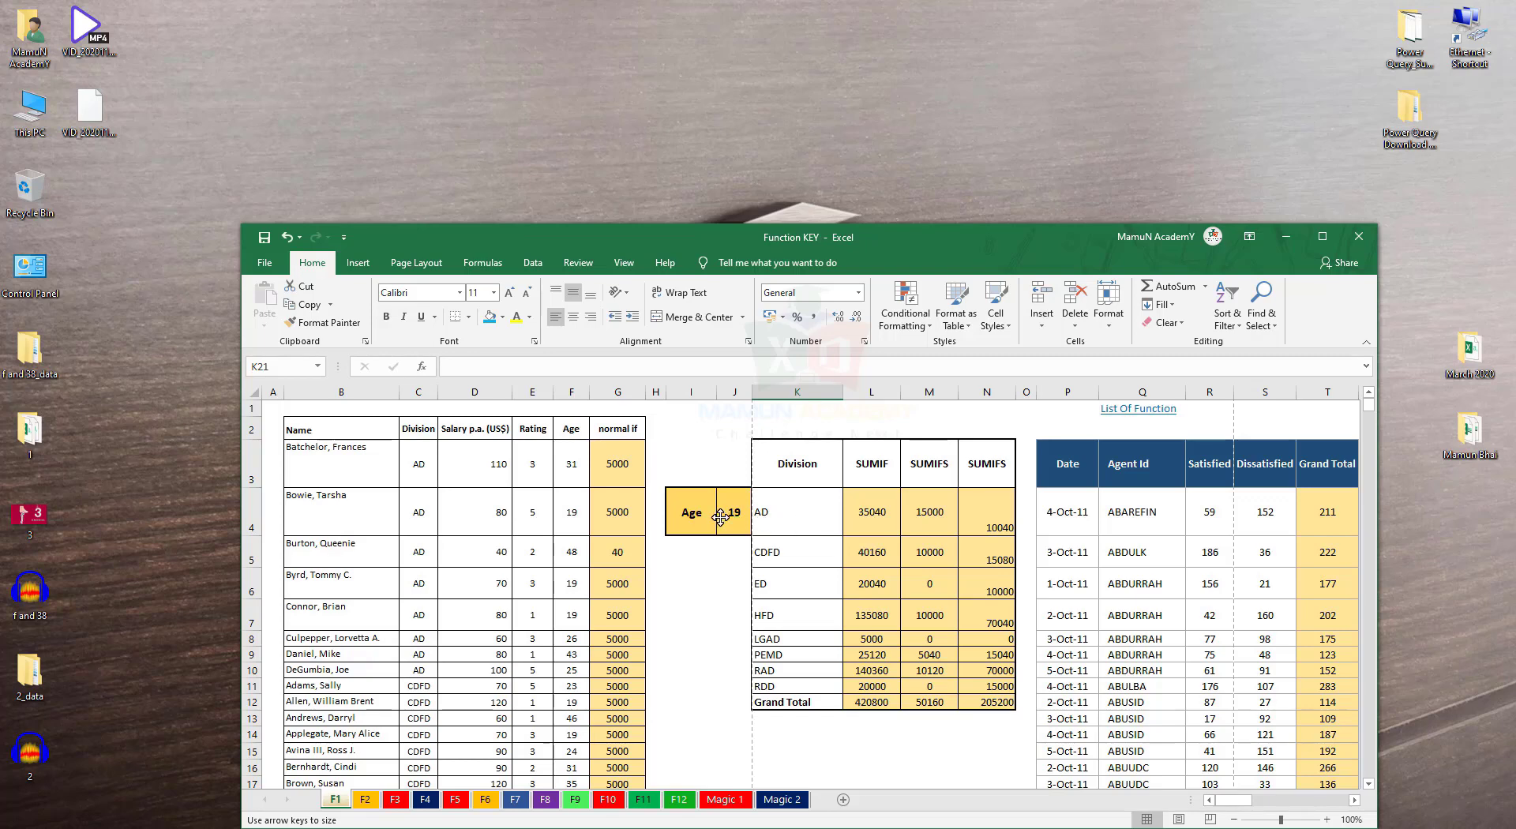
{"action": "key", "text": "Escape"}
{"action": "left_click", "coordinate": [690, 590]}
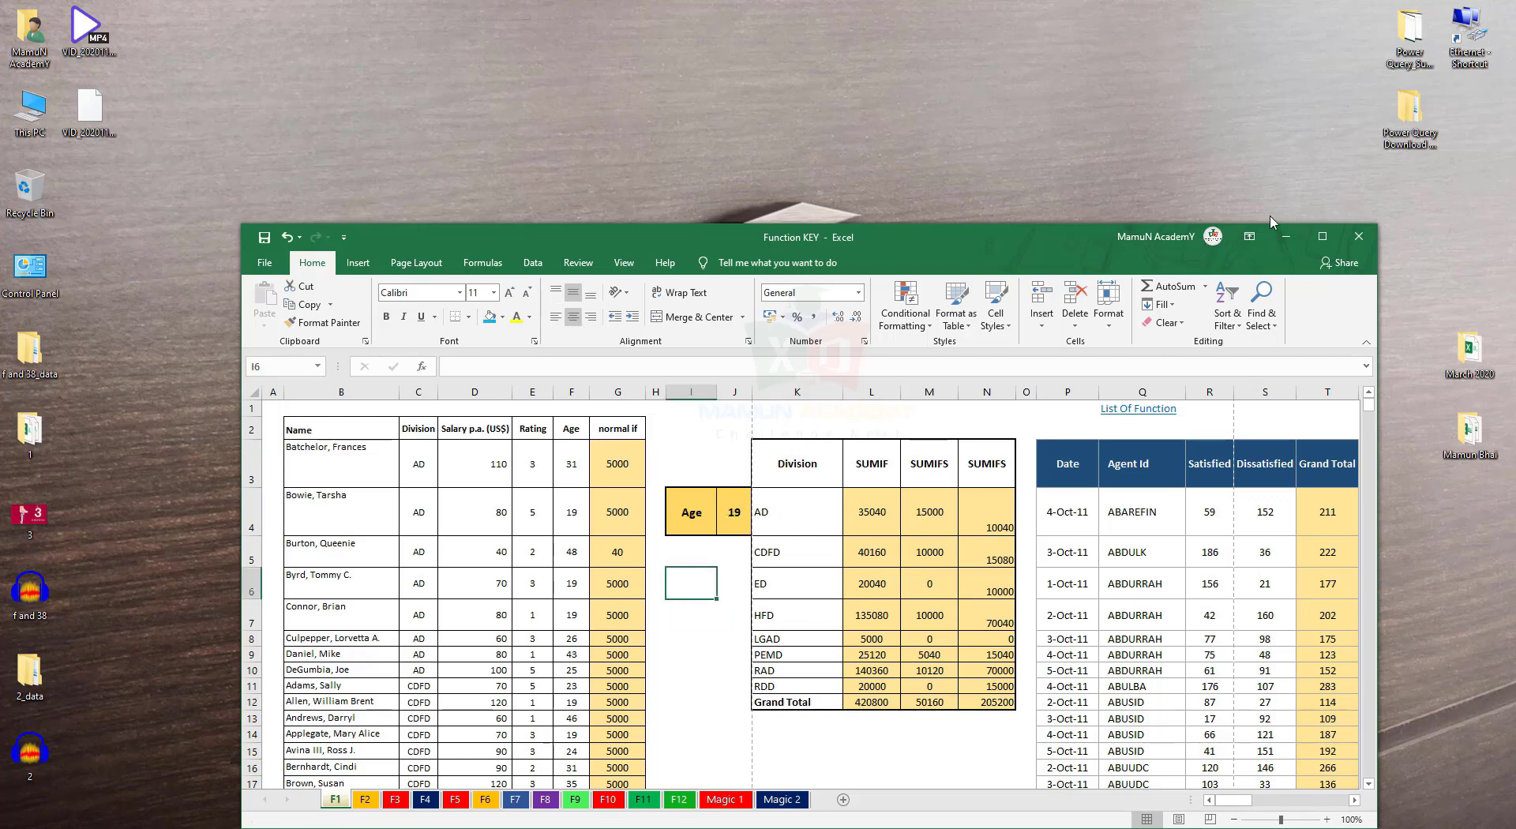
{"action": "left_click", "coordinate": [1323, 236]}
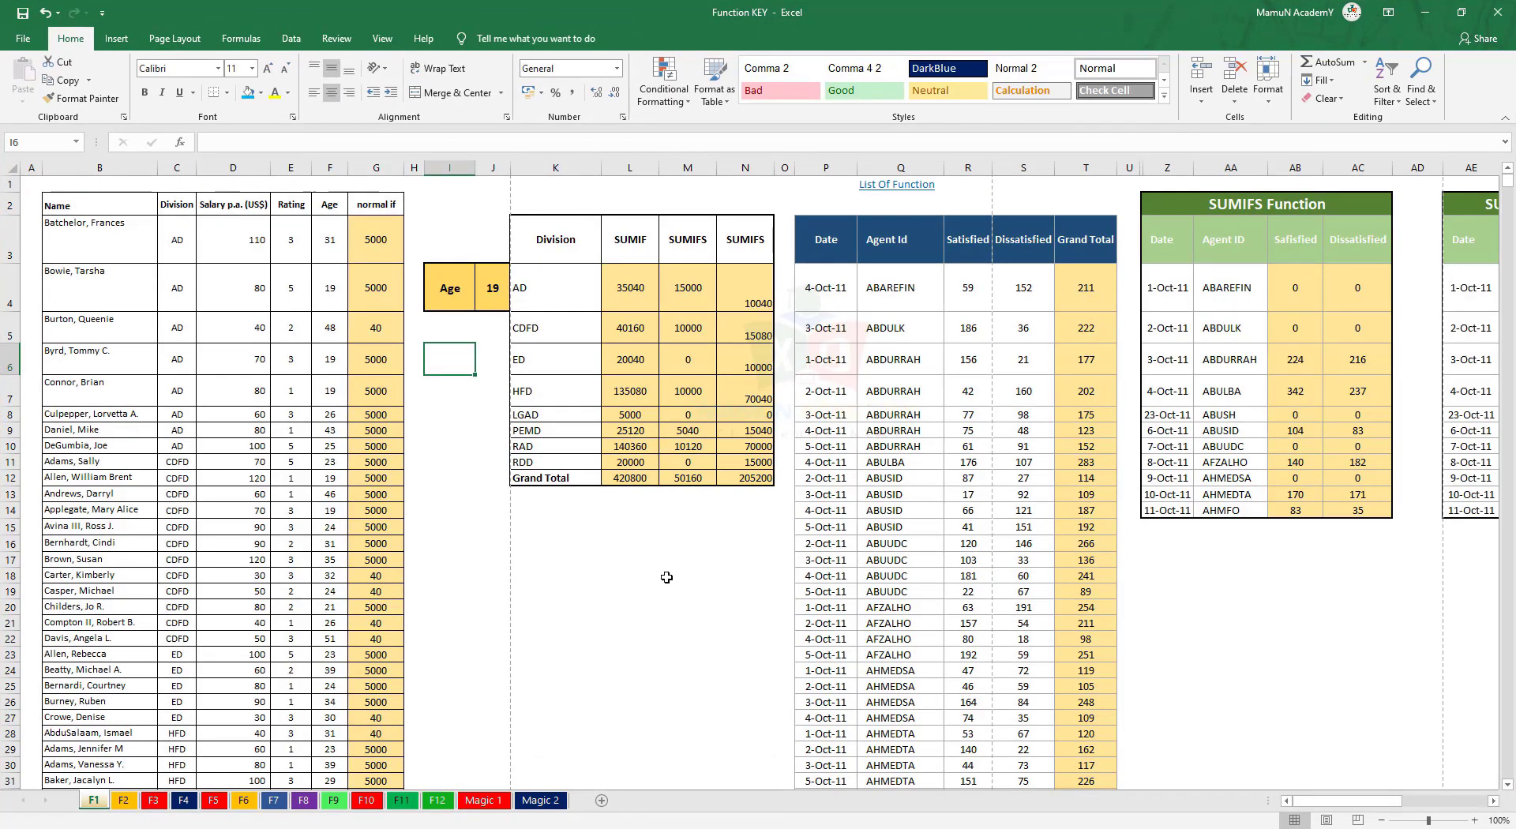
Move to the F3 sheet and select merged cell Z15.
{"action": "key", "text": "ctrl+Page_Down"}
{"action": "key", "text": "ctrl+Page_Down"}
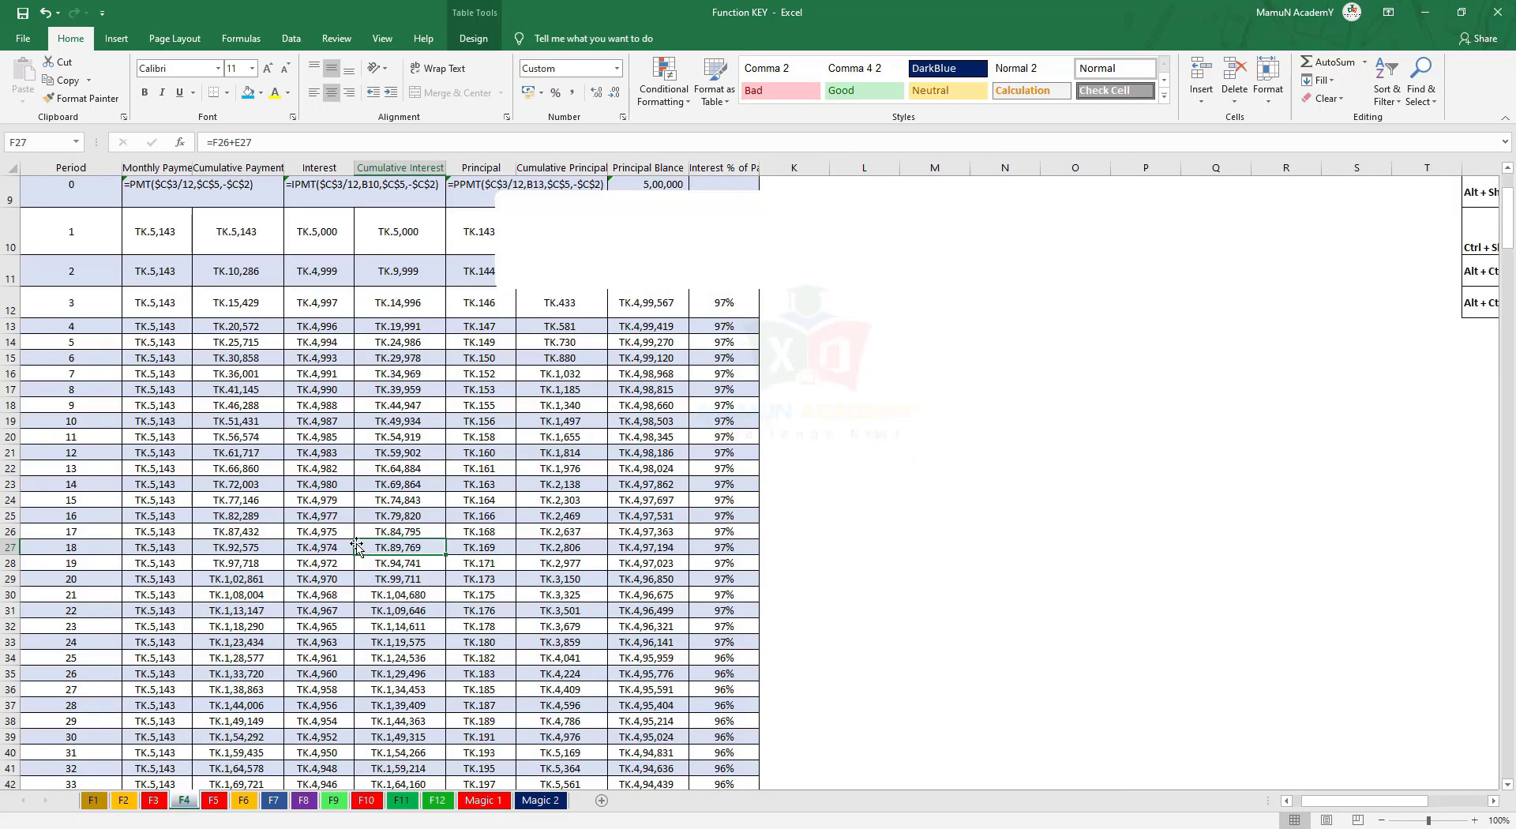
{"action": "key", "text": "ctrl+Page_Down"}
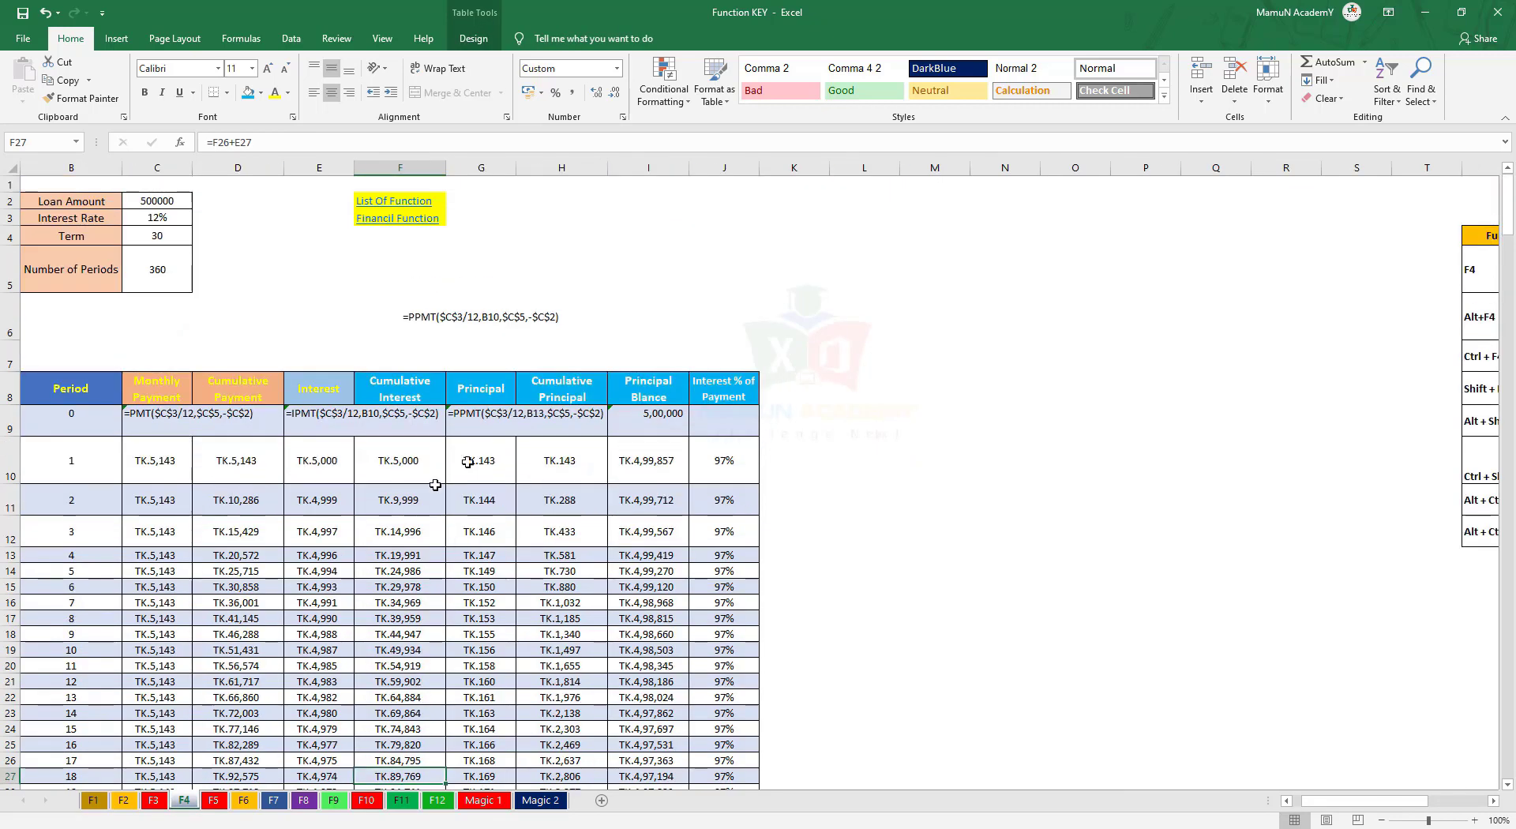
{"action": "left_click", "coordinate": [160, 800]}
{"action": "left_click", "coordinate": [588, 521]}
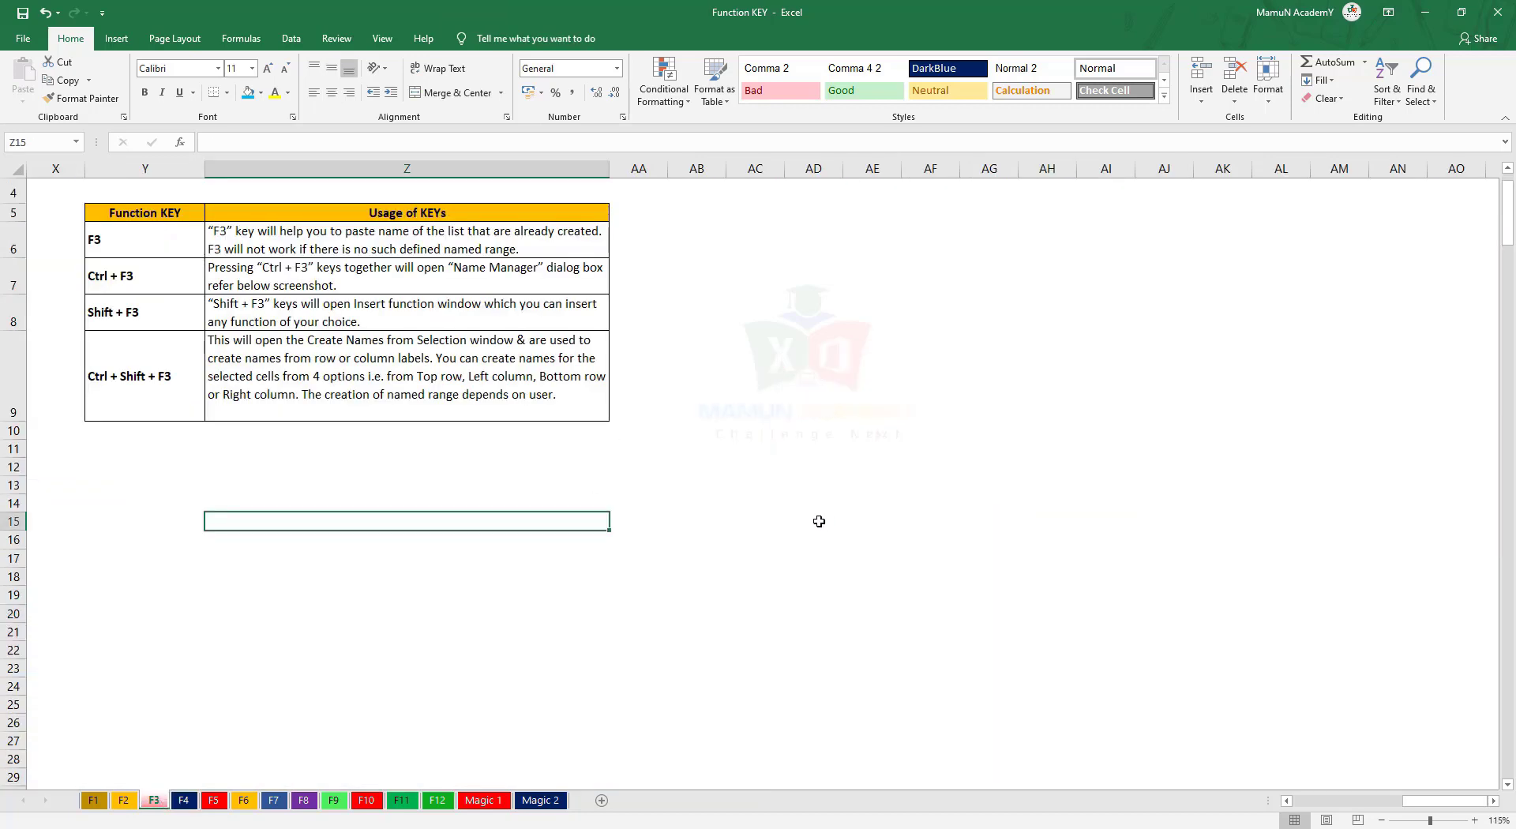
Open Find and Replace with Ctrl+F, then with Shift+F5, closing and reopening it.
{"action": "key", "text": "ctrl+f"}
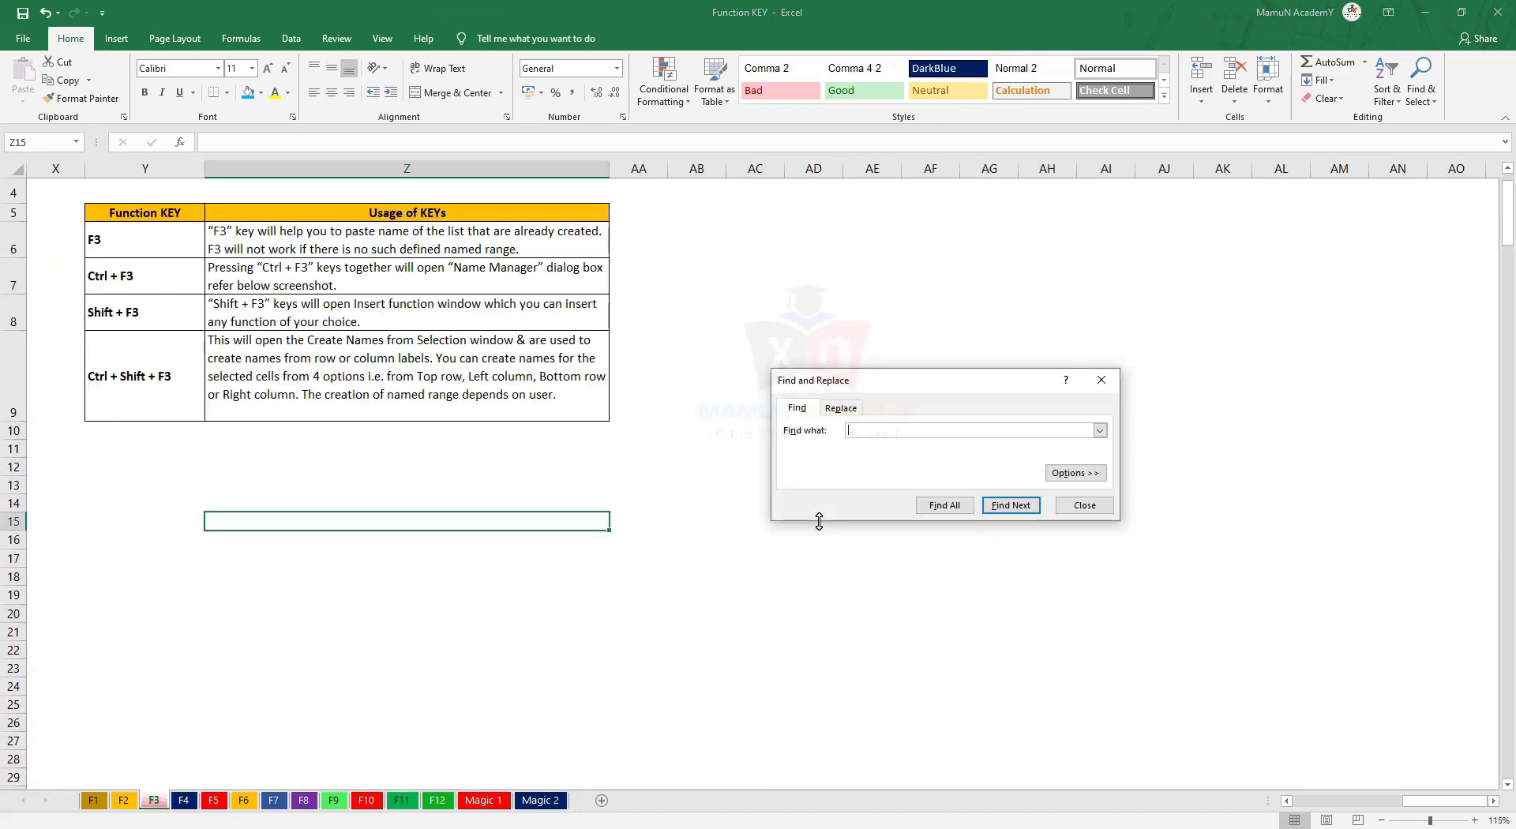
{"action": "left_click", "coordinate": [1086, 511]}
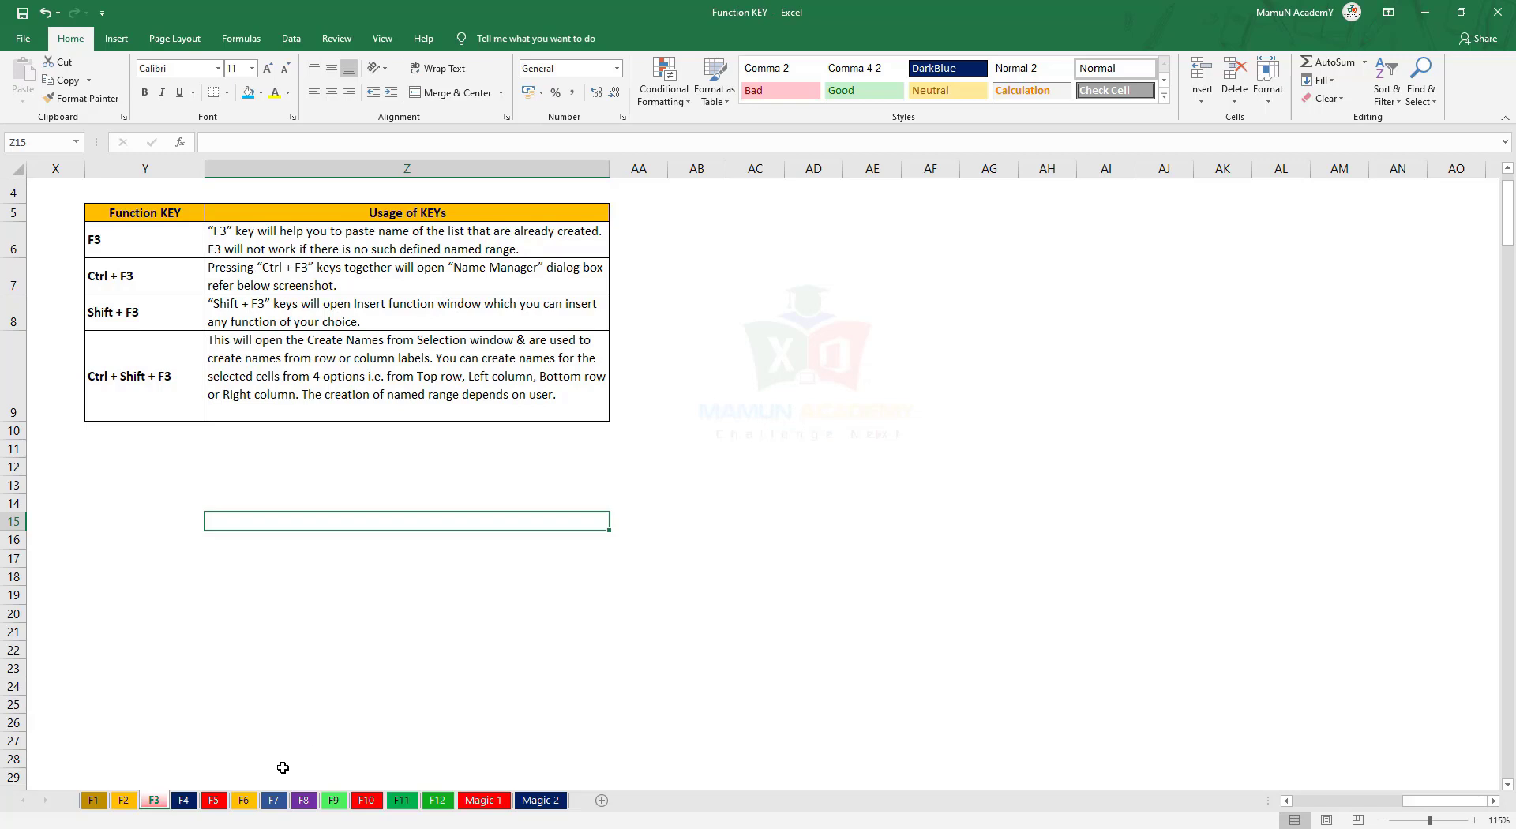
{"action": "key", "text": "shift+F5"}
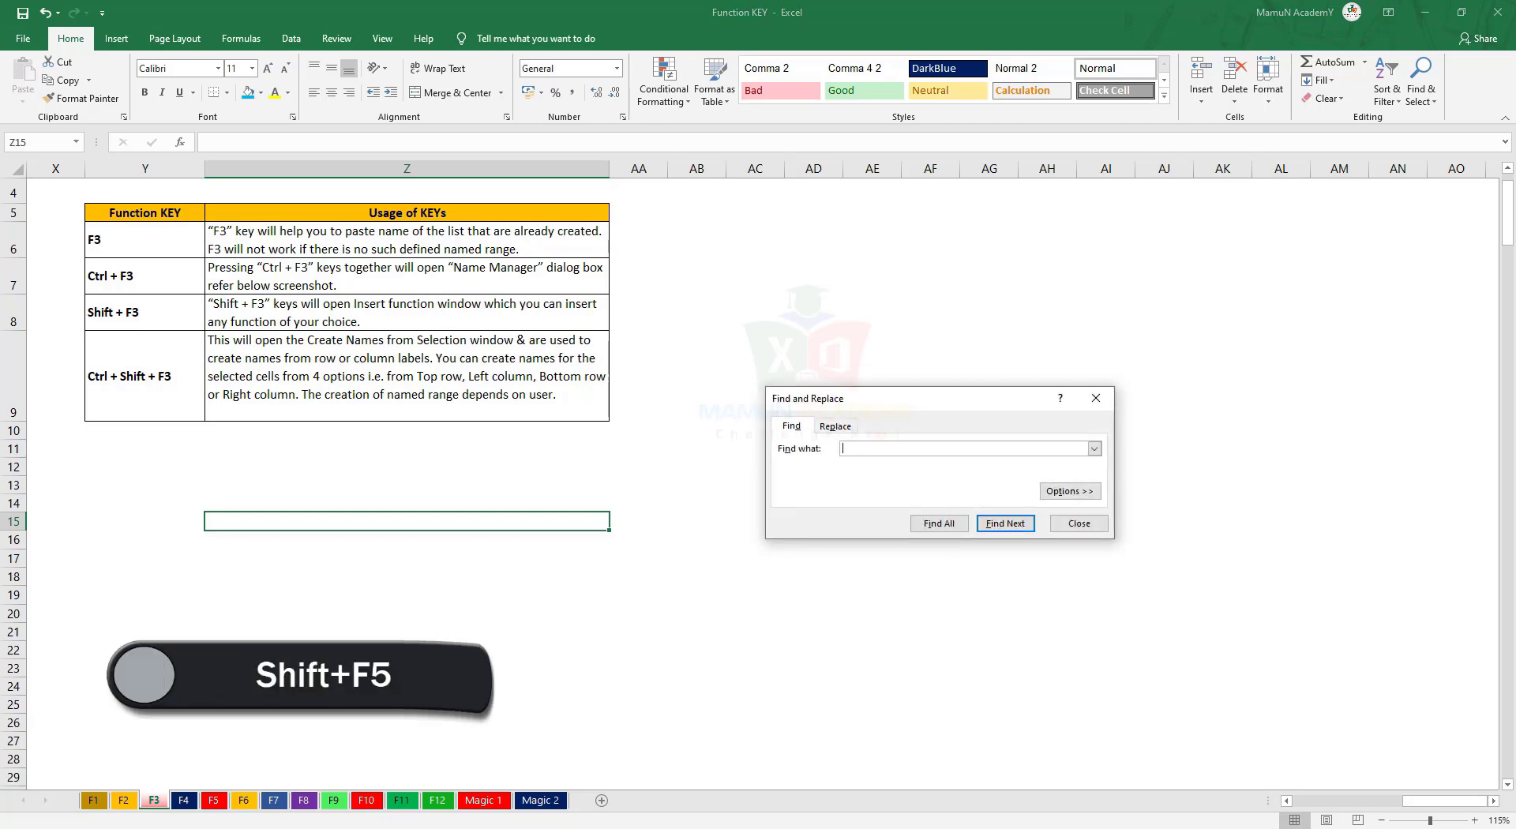
{"action": "key", "text": "Escape"}
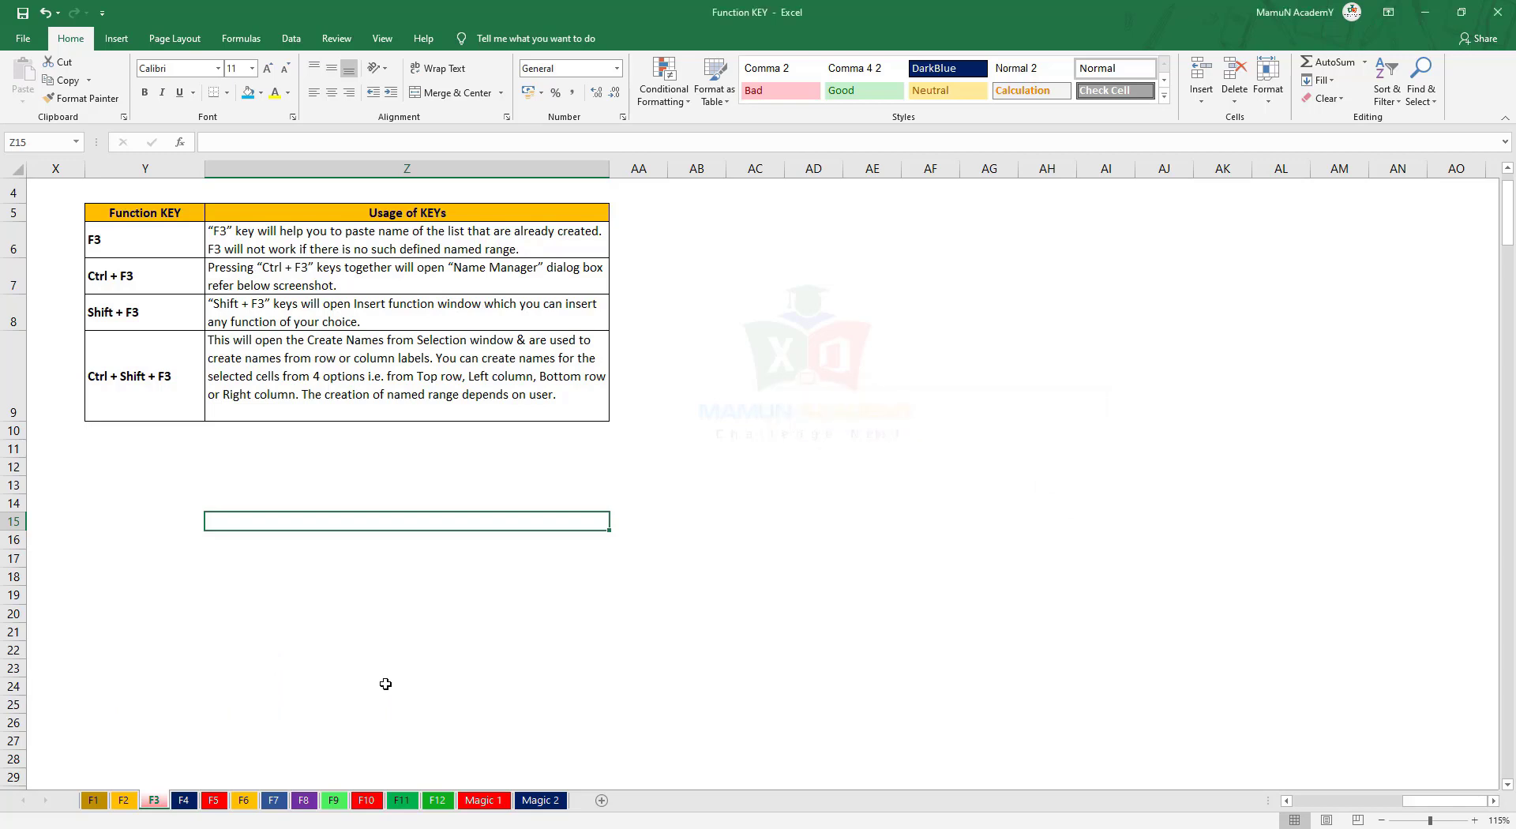
{"action": "key", "text": "shift+F5"}
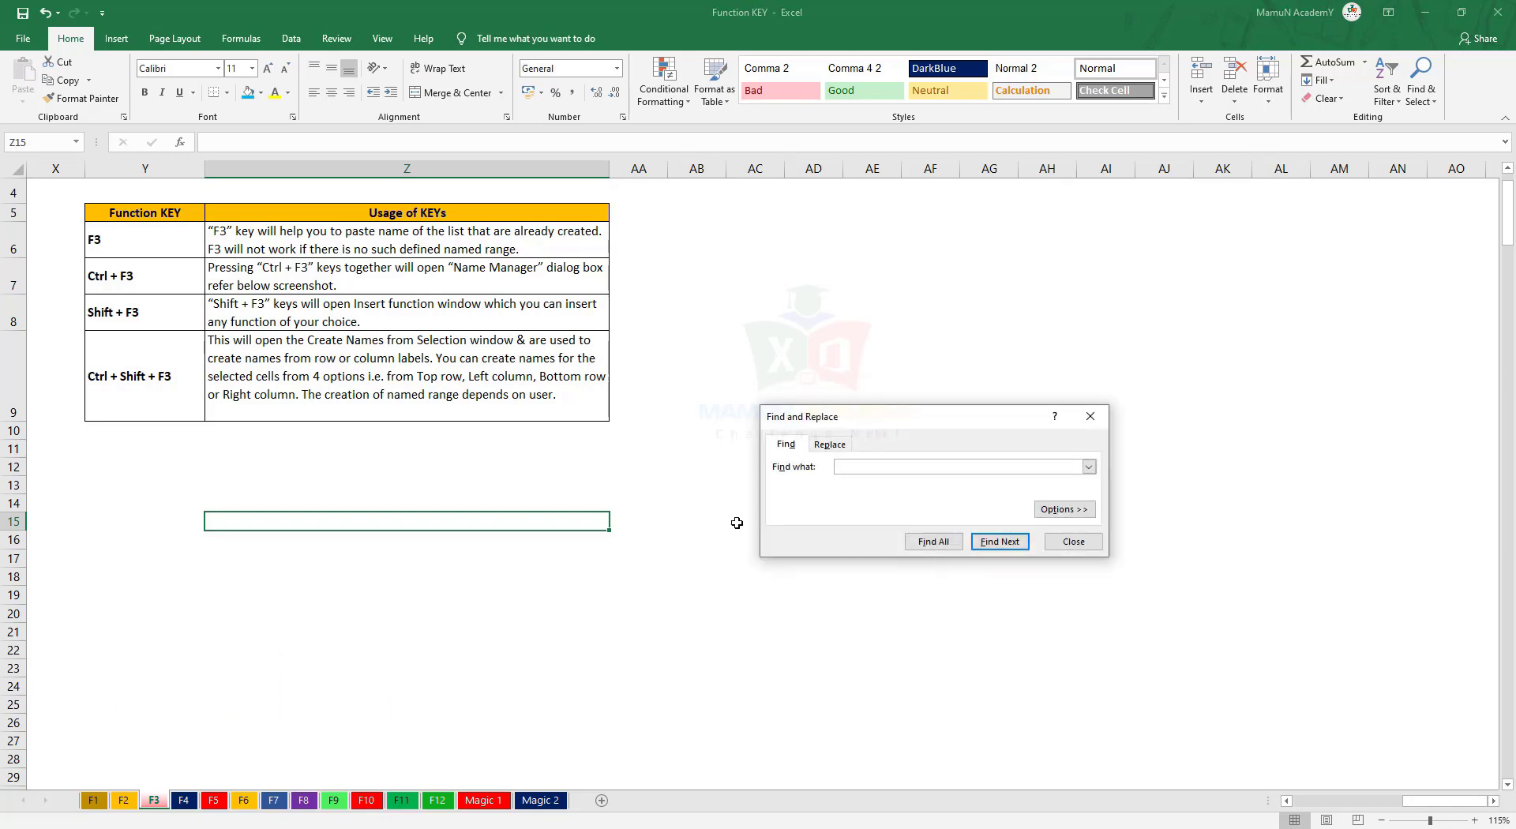
Close Find and Replace, go to the F6 sheet, and select cells N4:O4 and O11.
{"action": "left_click", "coordinate": [1073, 543]}
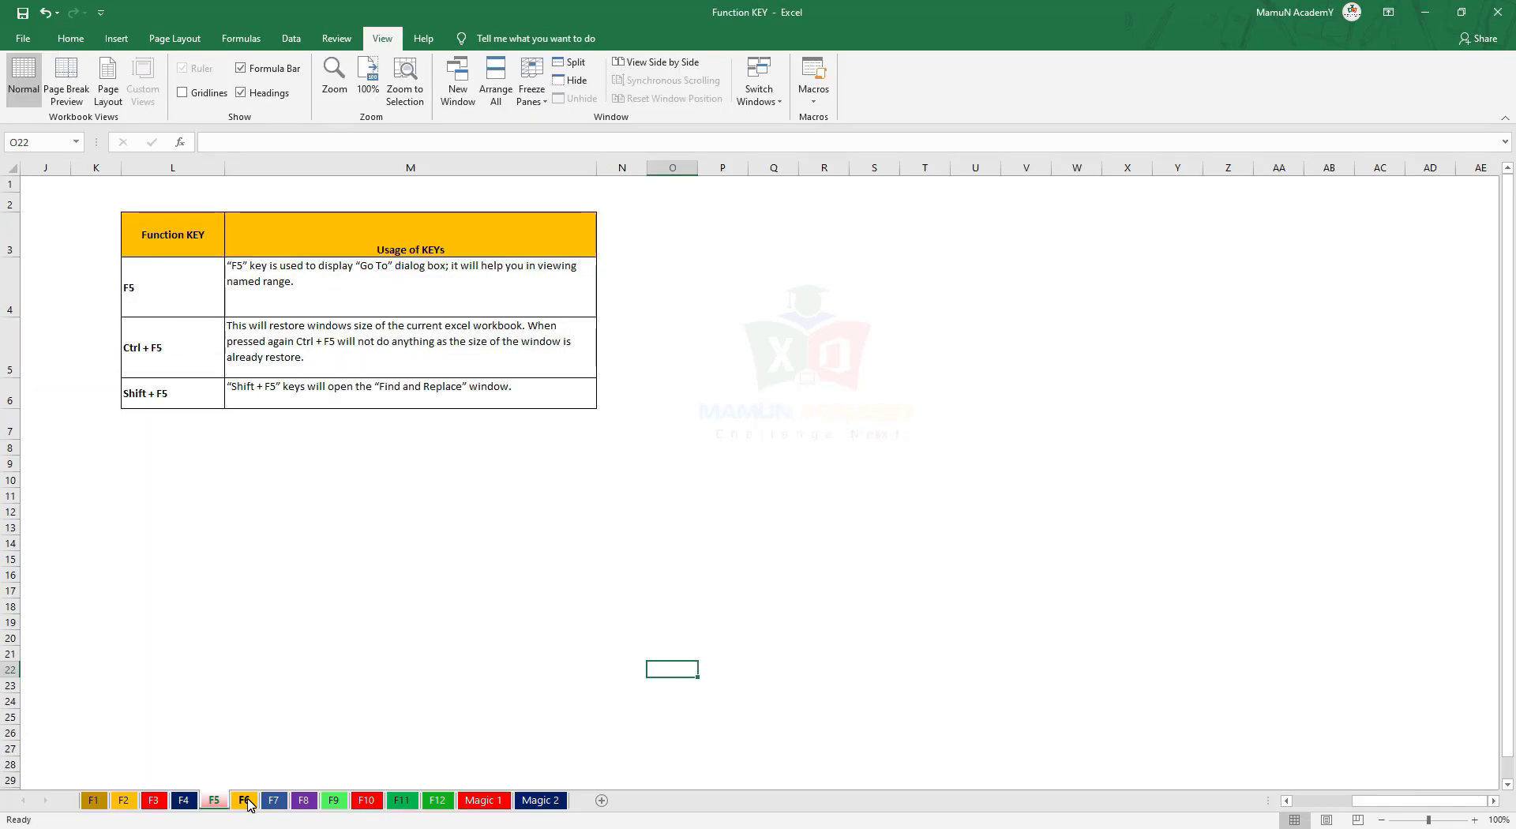
{"action": "left_click", "coordinate": [245, 799]}
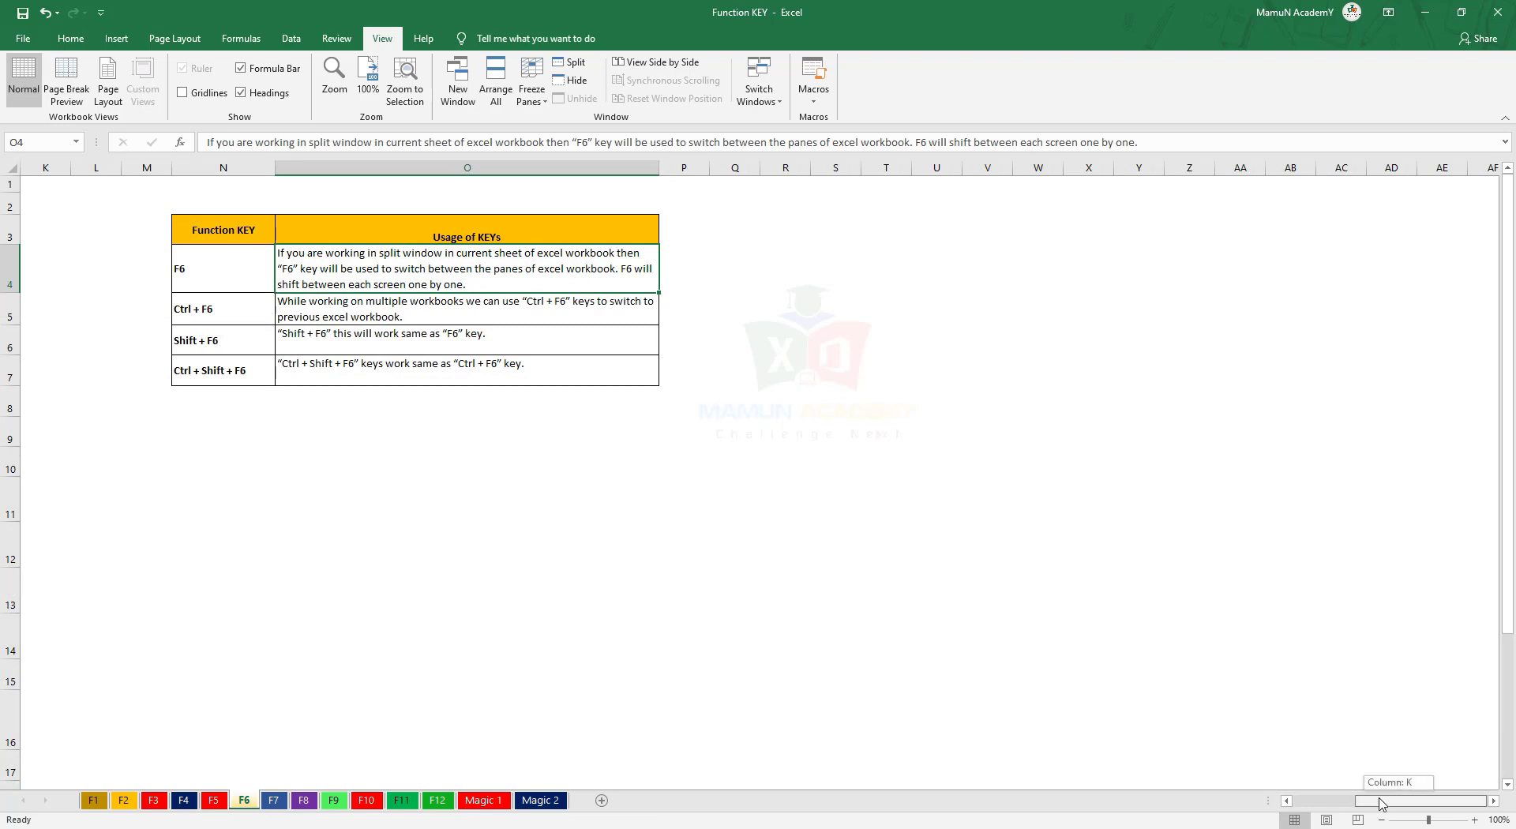
{"action": "left_click_drag", "start_coordinate": [1388, 800], "coordinate": [1380, 800]}
{"action": "left_click", "coordinate": [463, 560]}
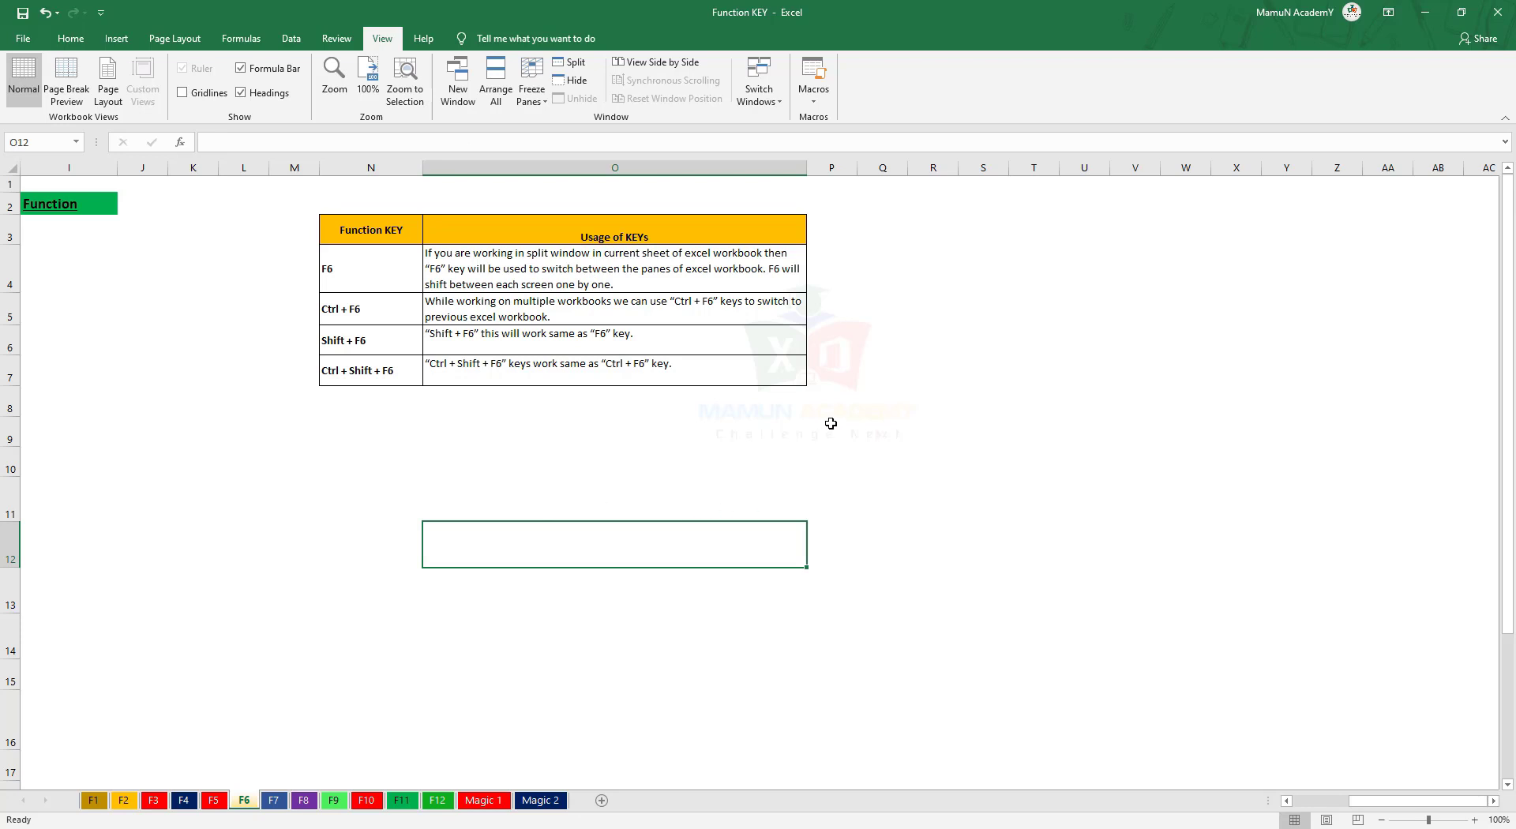
{"action": "left_click_drag", "start_coordinate": [387, 259], "coordinate": [479, 254]}
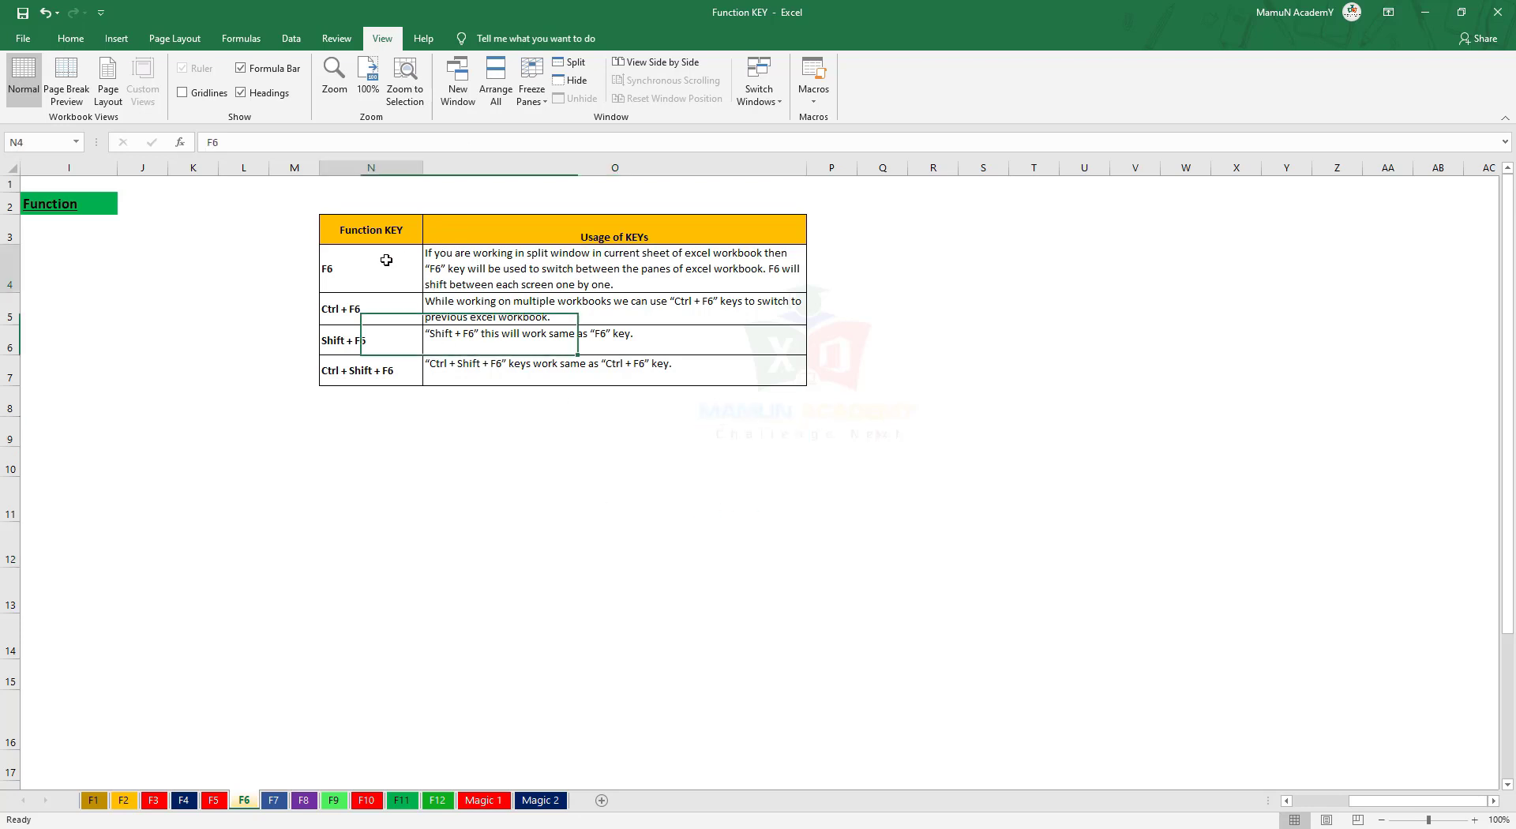
{"action": "left_click", "coordinate": [583, 493]}
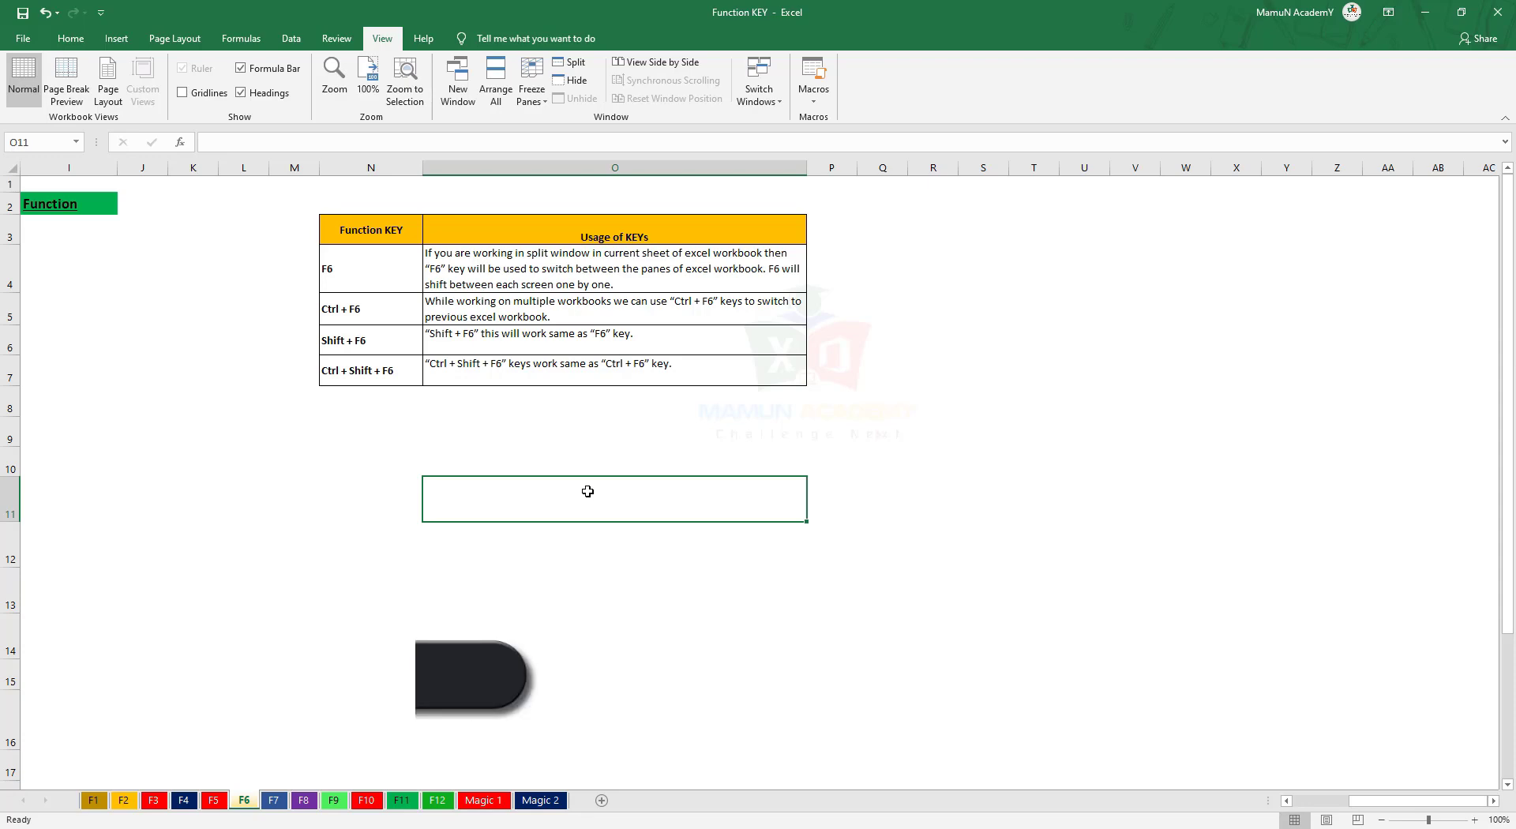
Toggle between Book1 and the Function KEY workbook with Ctrl+F6, then select N11.
{"action": "key", "text": "ctrl+F6"}
{"action": "key", "text": "ctrl+F6"}
{"action": "key", "text": "ctrl+F6"}
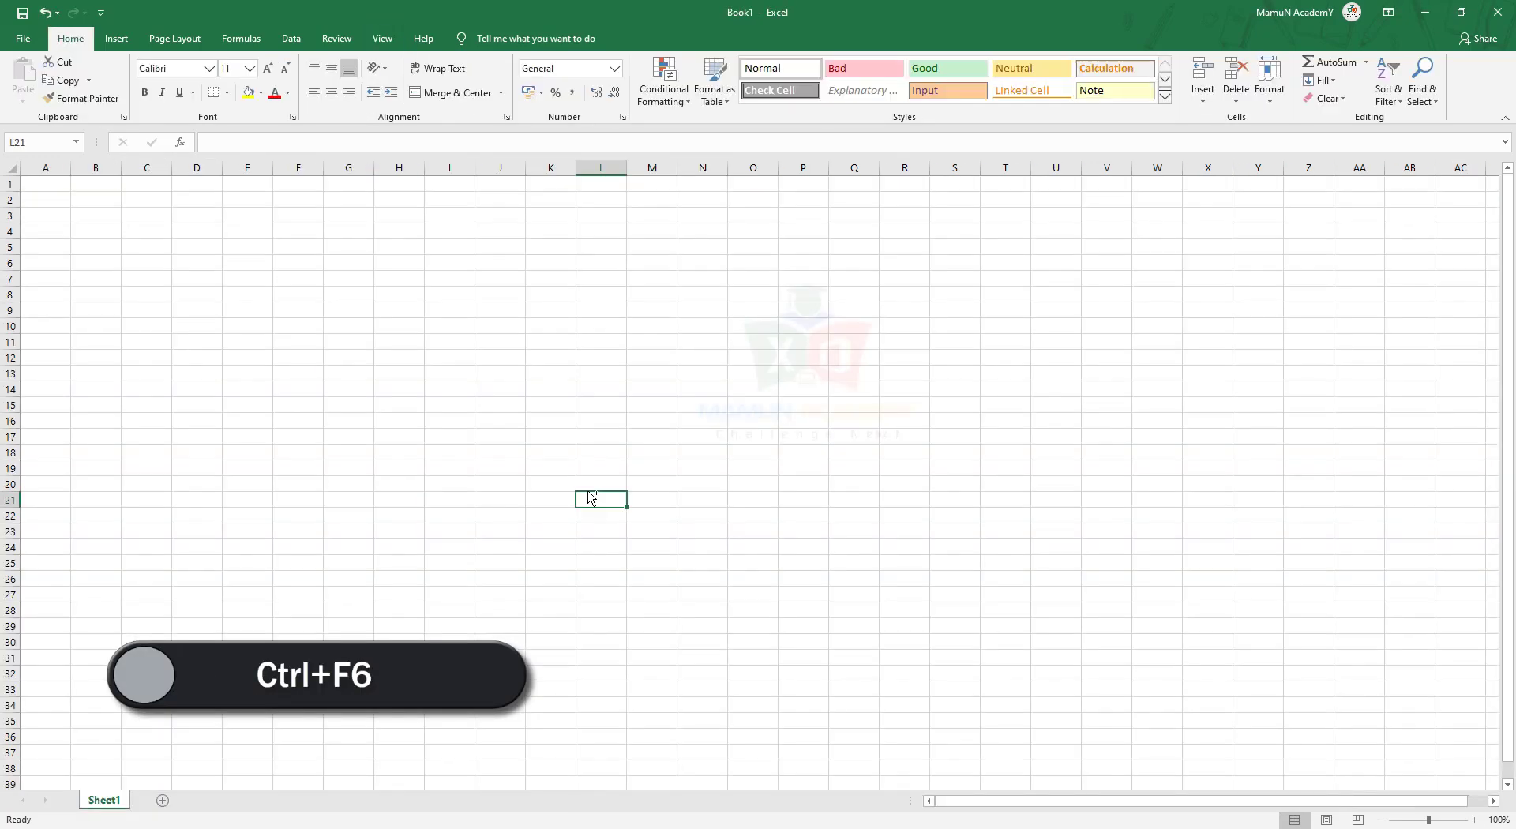
{"action": "key", "text": "ctrl+F6"}
{"action": "key", "text": "ctrl+F6"}
{"action": "key", "text": "ctrl+F6"}
{"action": "key", "text": "ctrl+F6"}
{"action": "key", "text": "ctrl+F6"}
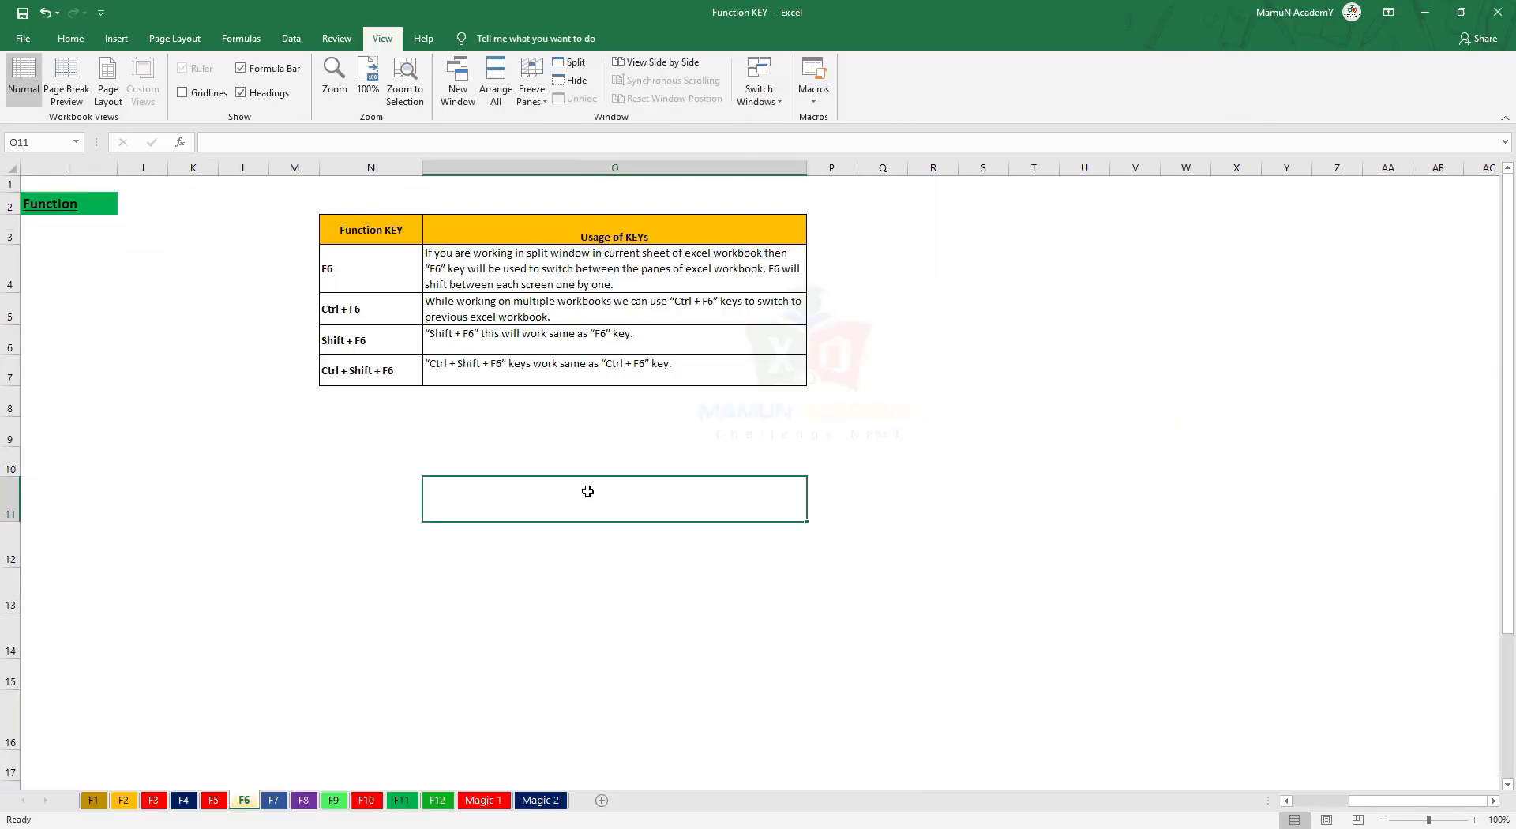
{"action": "key", "text": "ctrl+F6"}
{"action": "key", "text": "ctrl+F6"}
{"action": "left_click", "coordinate": [410, 489]}
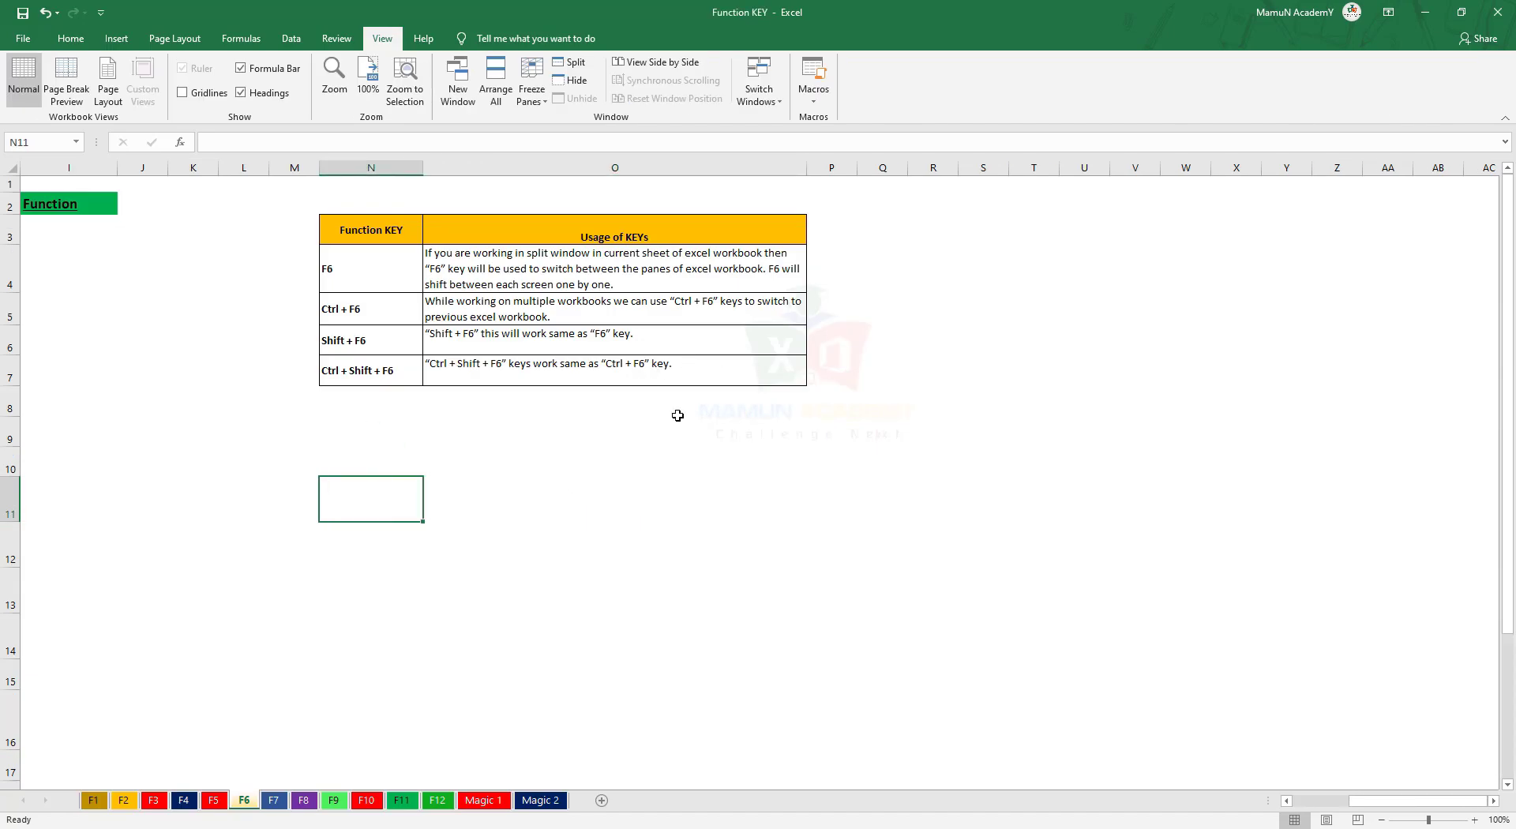
Use View > Switch Windows to bring Book1 forward, then return to Function KEY.
{"action": "left_click", "coordinate": [768, 109]}
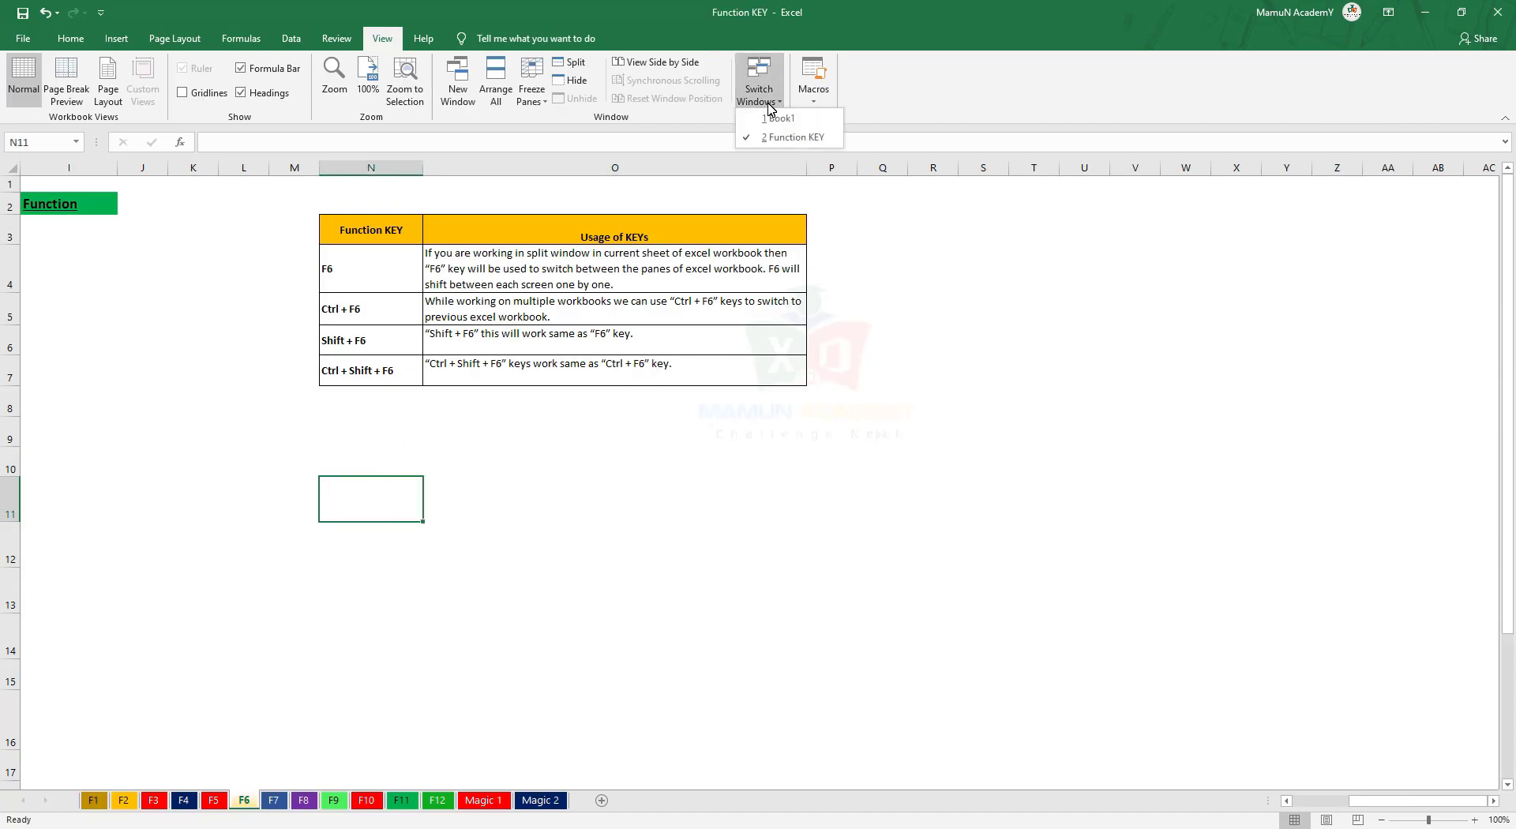
{"action": "left_click", "coordinate": [780, 118]}
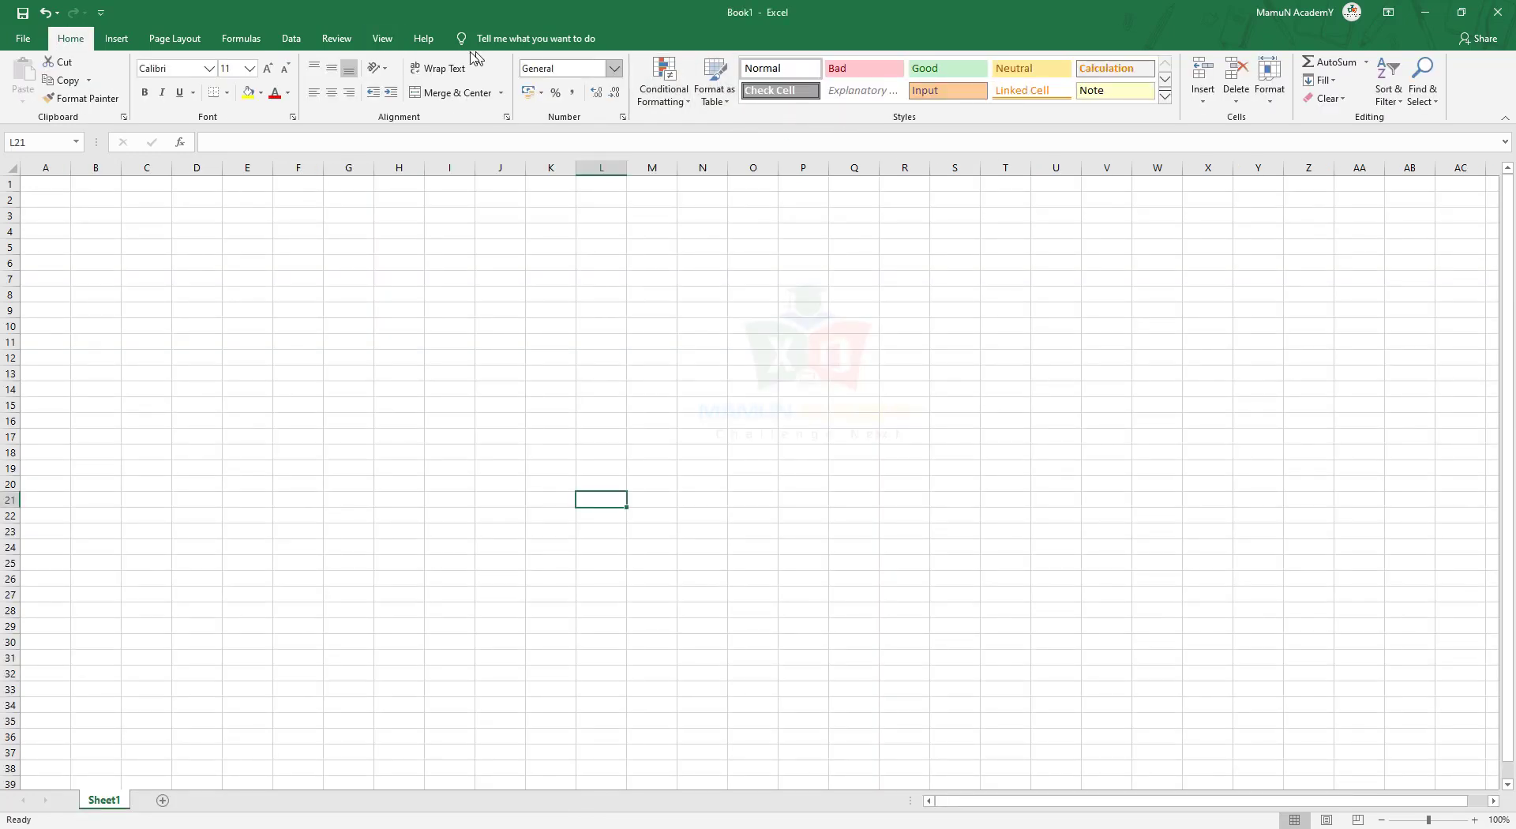
{"action": "left_click", "coordinate": [379, 41]}
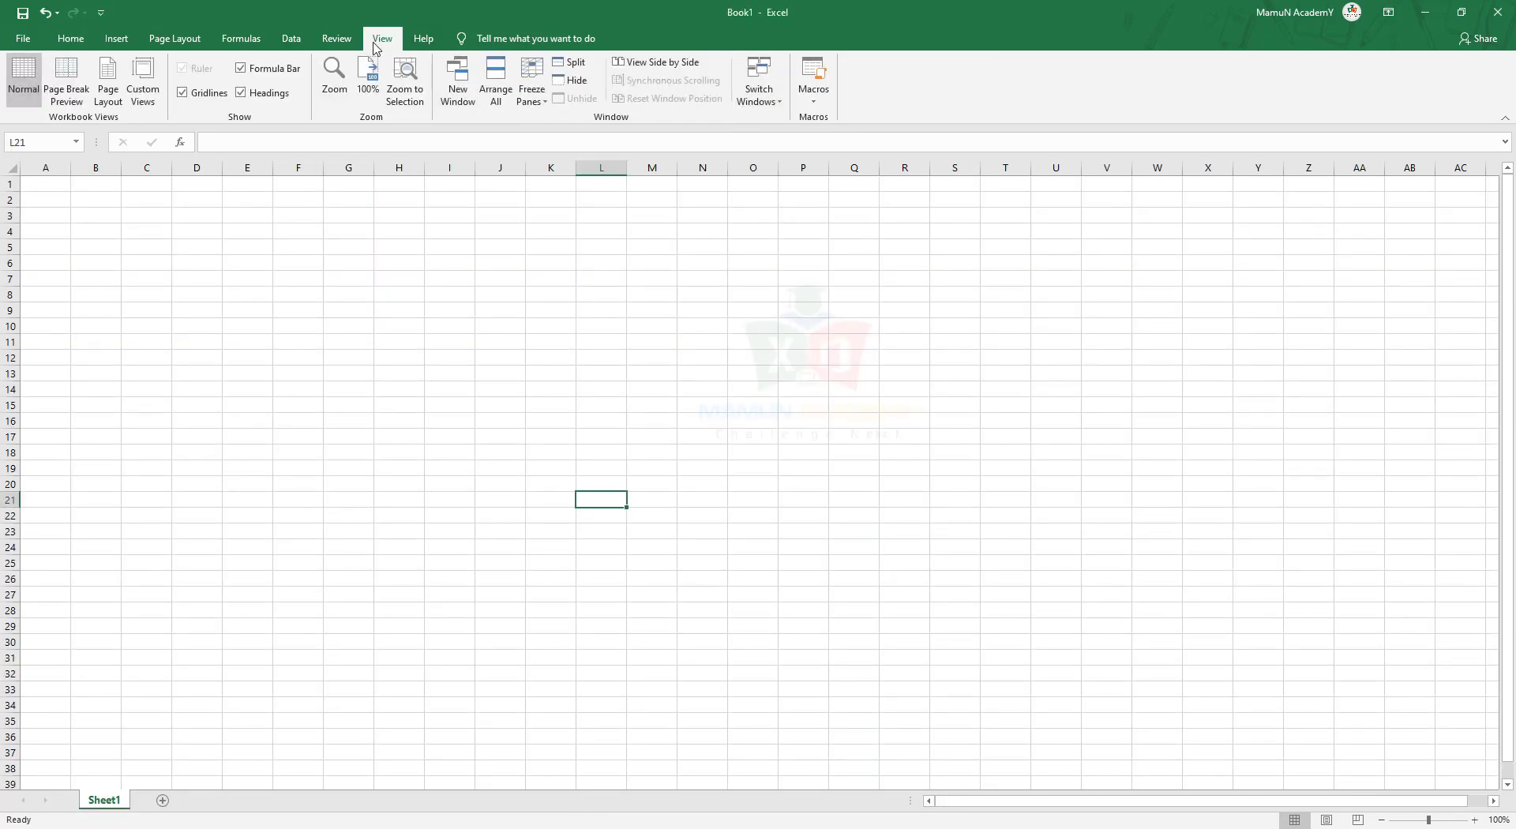
{"action": "left_click", "coordinate": [336, 40]}
{"action": "left_click", "coordinate": [381, 44]}
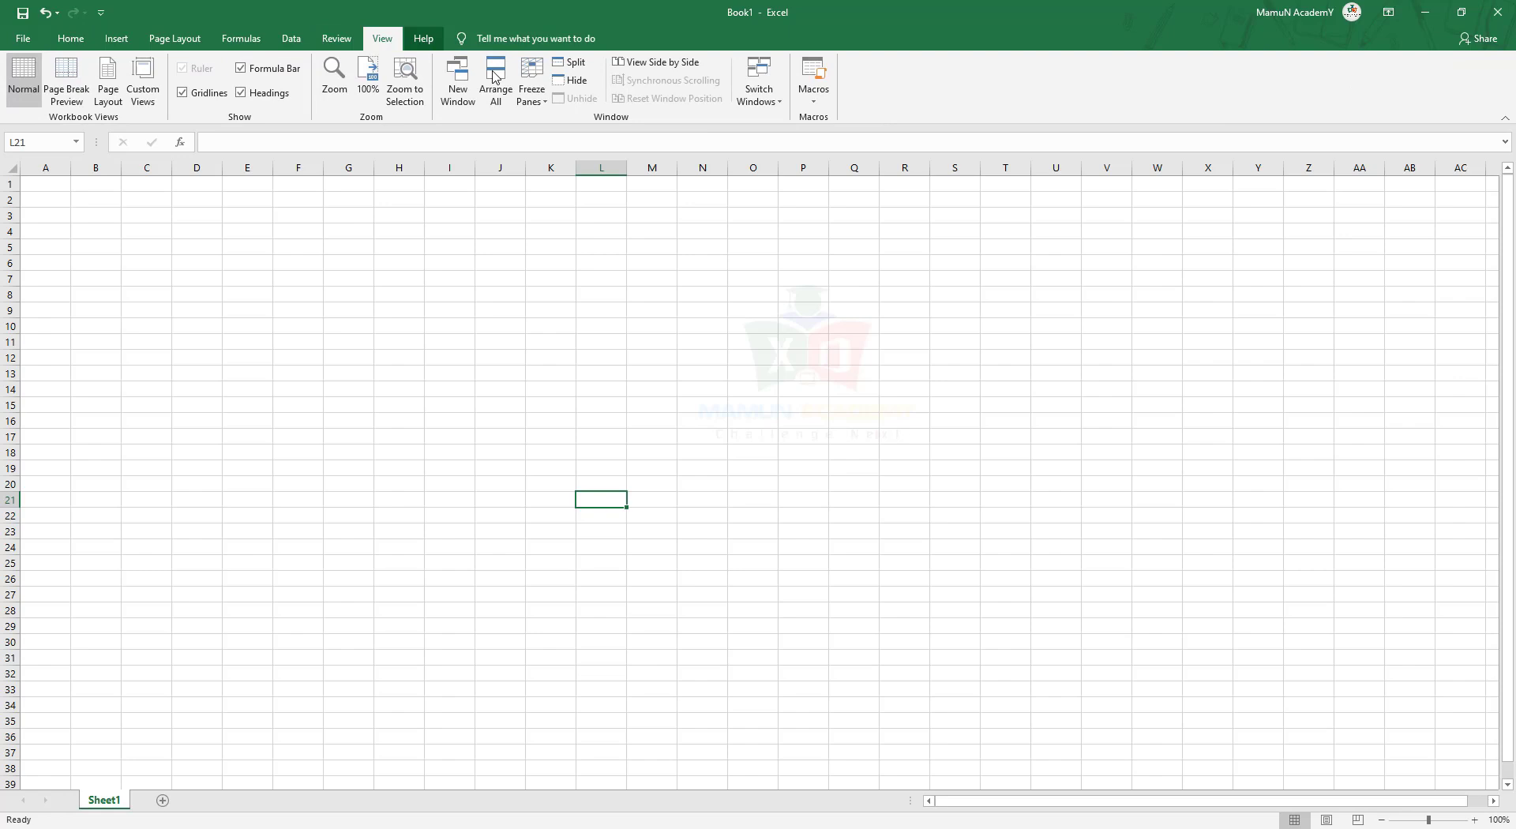
{"action": "left_click", "coordinate": [768, 107]}
{"action": "left_click", "coordinate": [796, 142]}
{"action": "left_click", "coordinate": [724, 433]}
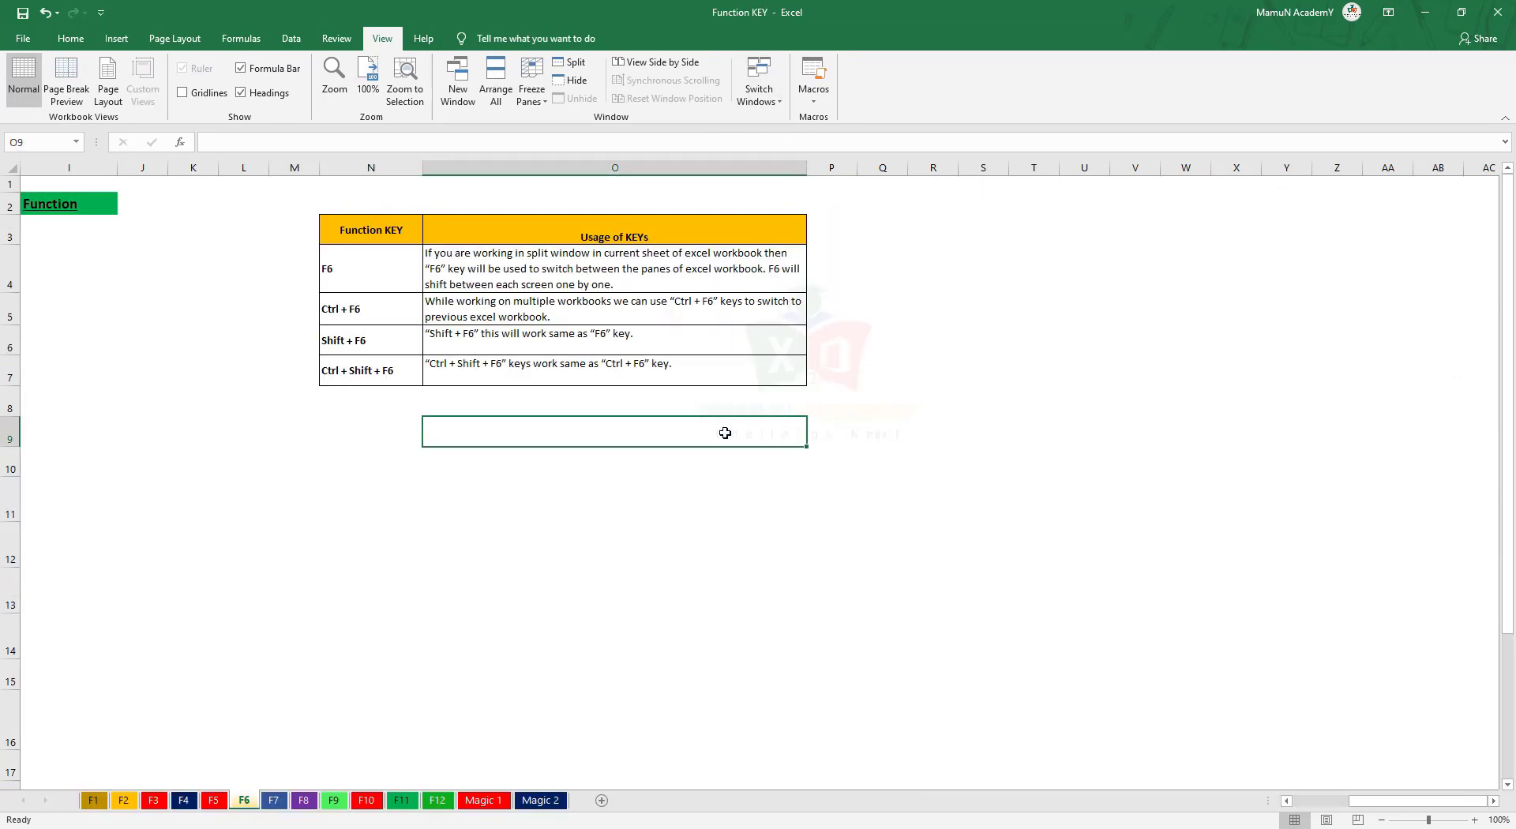
Cycle workbooks with Ctrl+F6, move pane focus with Shift+F6, then select O11 and R7.
{"action": "key", "text": "ctrl+F6"}
{"action": "key", "text": "ctrl+F6"}
{"action": "key", "text": "ctrl+F6"}
{"action": "key", "text": "ctrl+F6"}
{"action": "key", "text": "ctrl+F6"}
{"action": "key", "text": "ctrl+F6"}
{"action": "key", "text": "shift+F6"}
{"action": "left_click", "coordinate": [583, 519]}
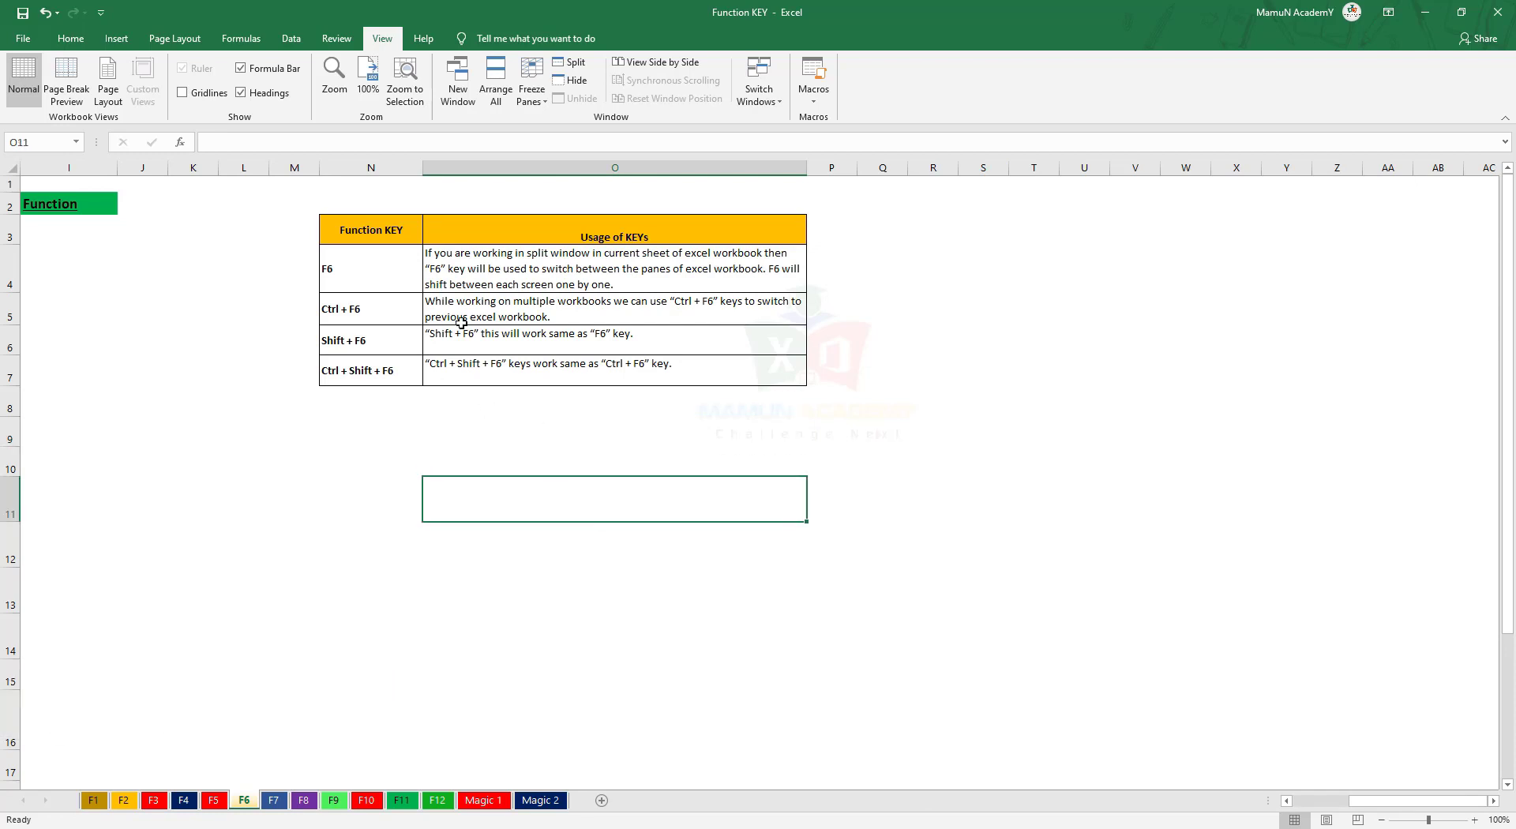
{"action": "left_click", "coordinate": [912, 365]}
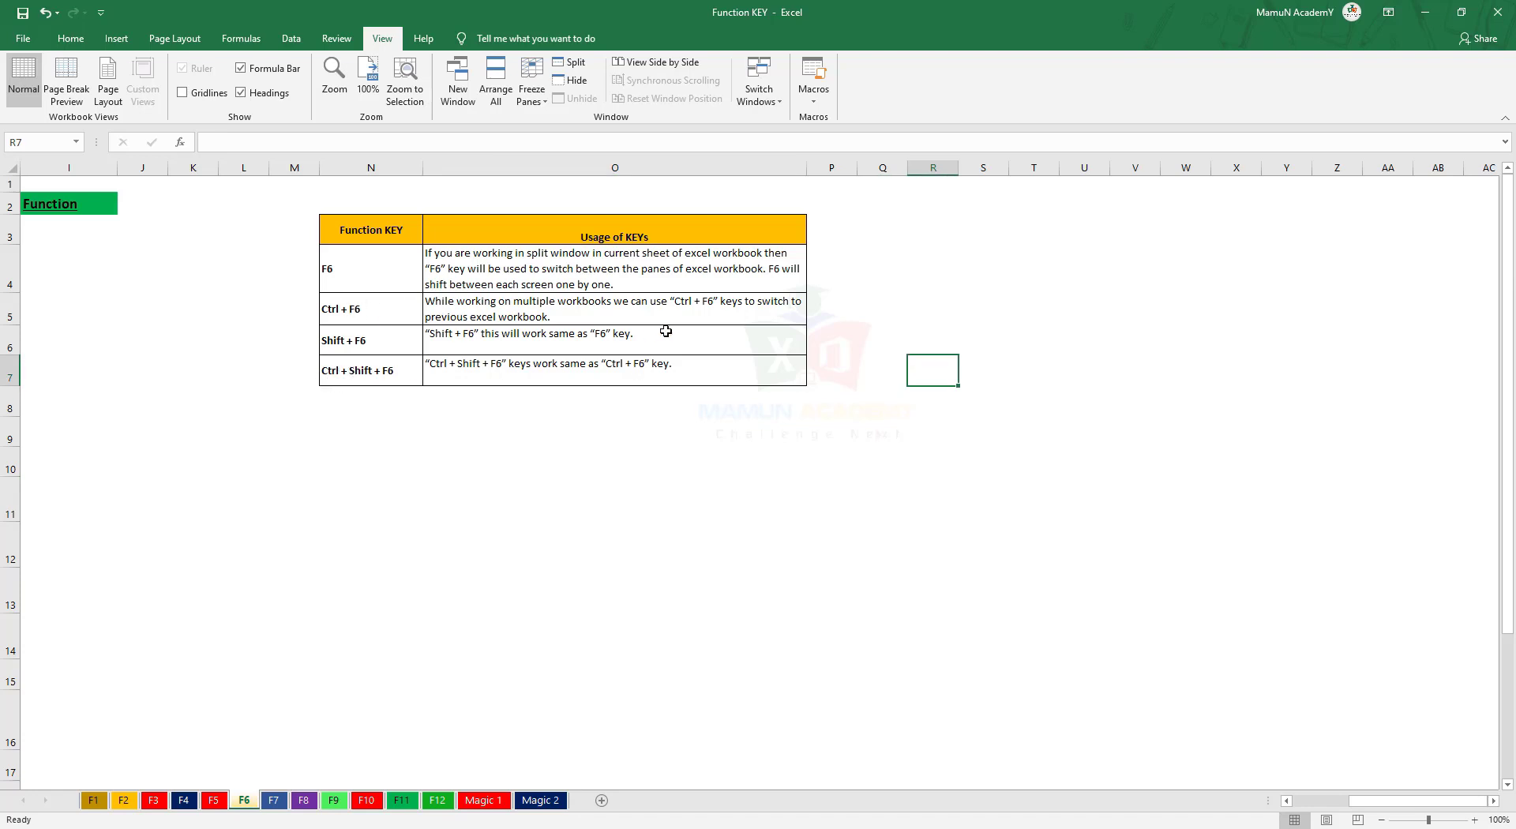
Cycle backwards with Ctrl+Shift+F6, then select the F6 and Shift + F6 cells N4, N6 and O6.
{"action": "key", "text": "ctrl+shift+F6"}
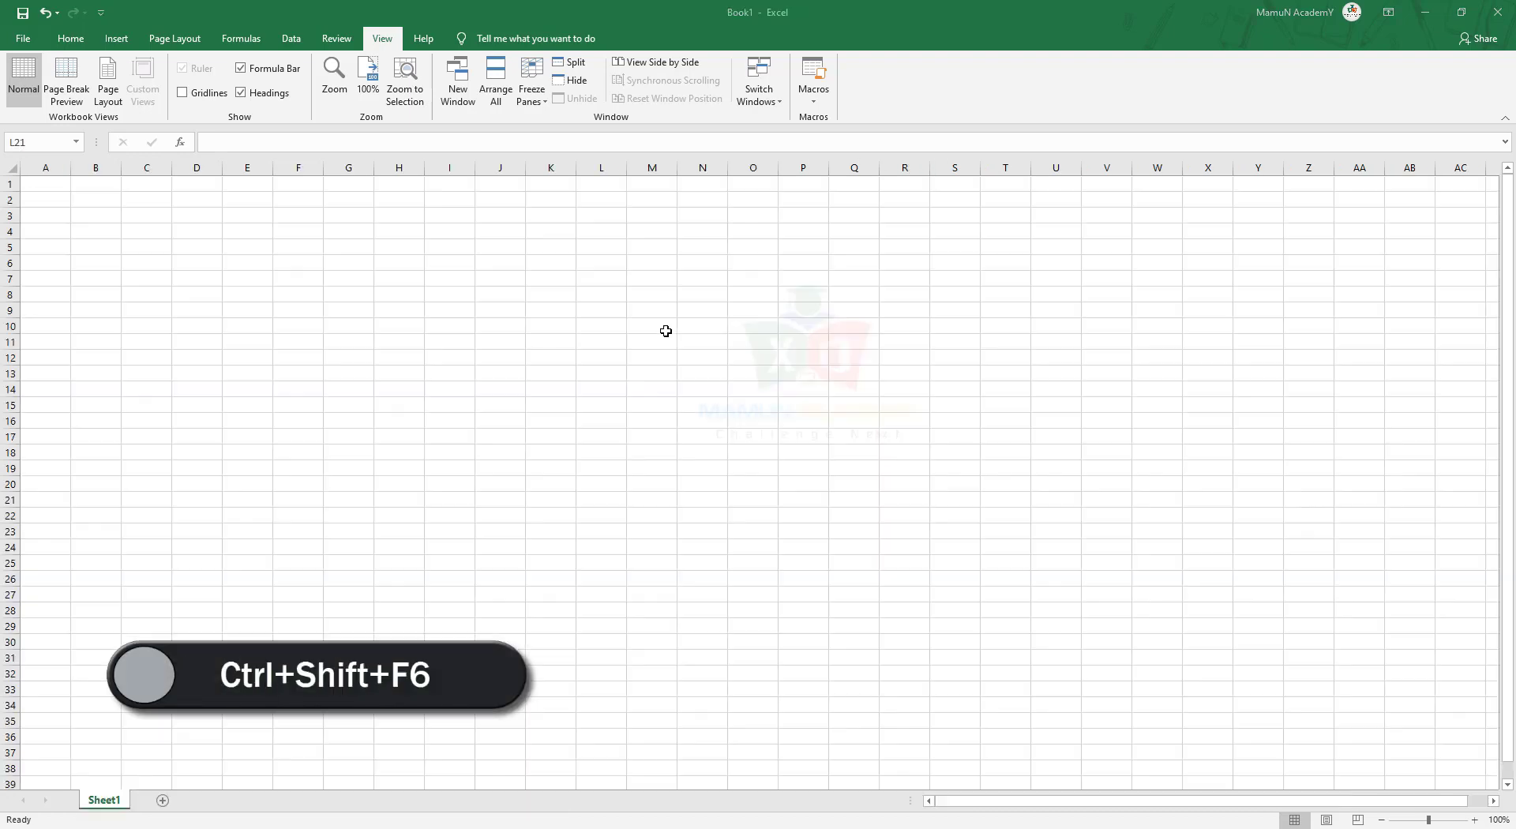
{"action": "key", "text": "ctrl+shift+F6"}
{"action": "key", "text": "ctrl+shift+F6"}
{"action": "key", "text": "ctrl+shift+F6"}
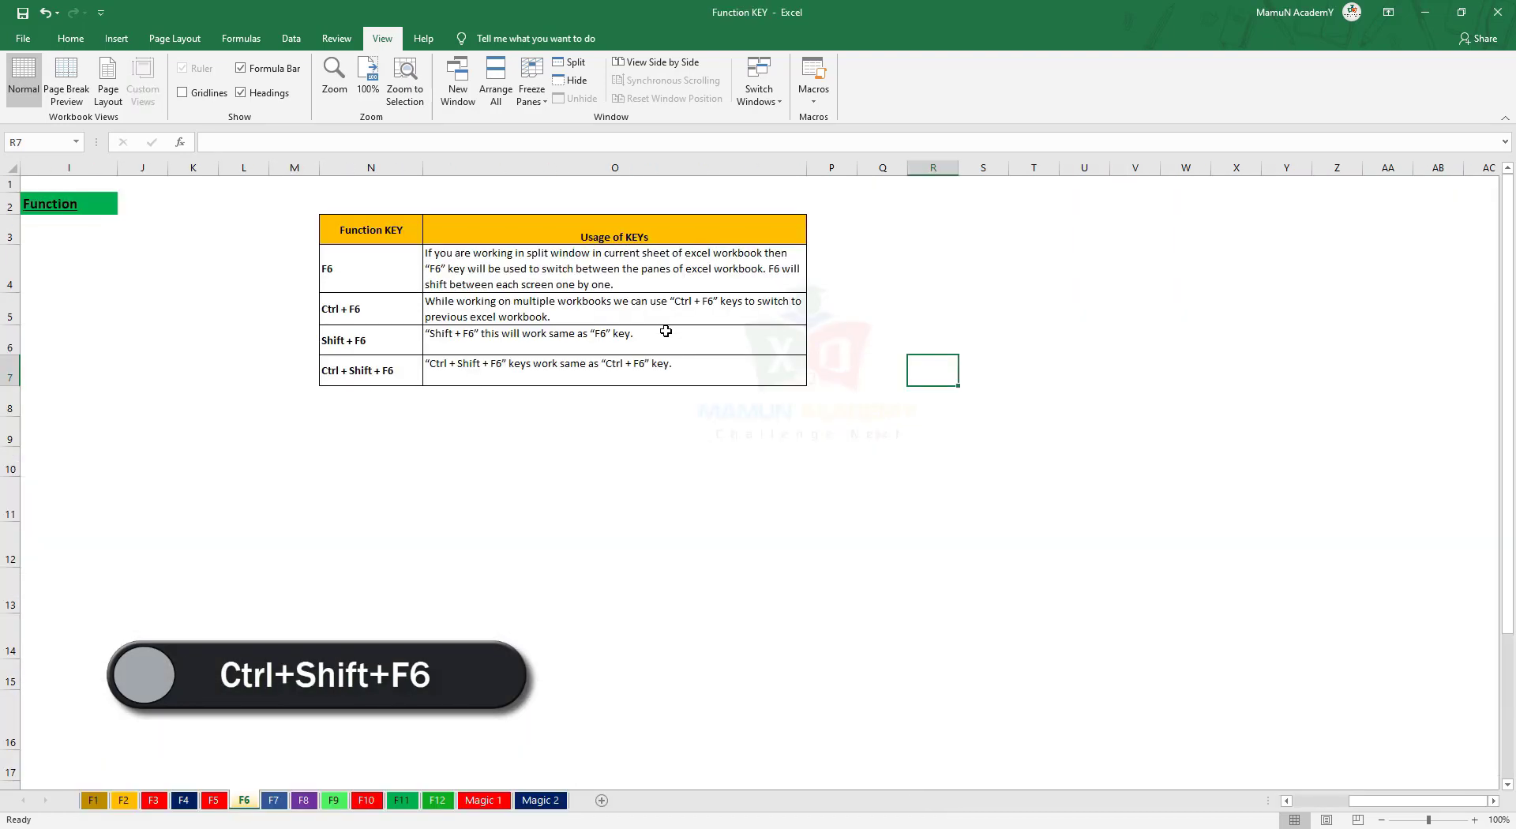
{"action": "left_click", "coordinate": [415, 277]}
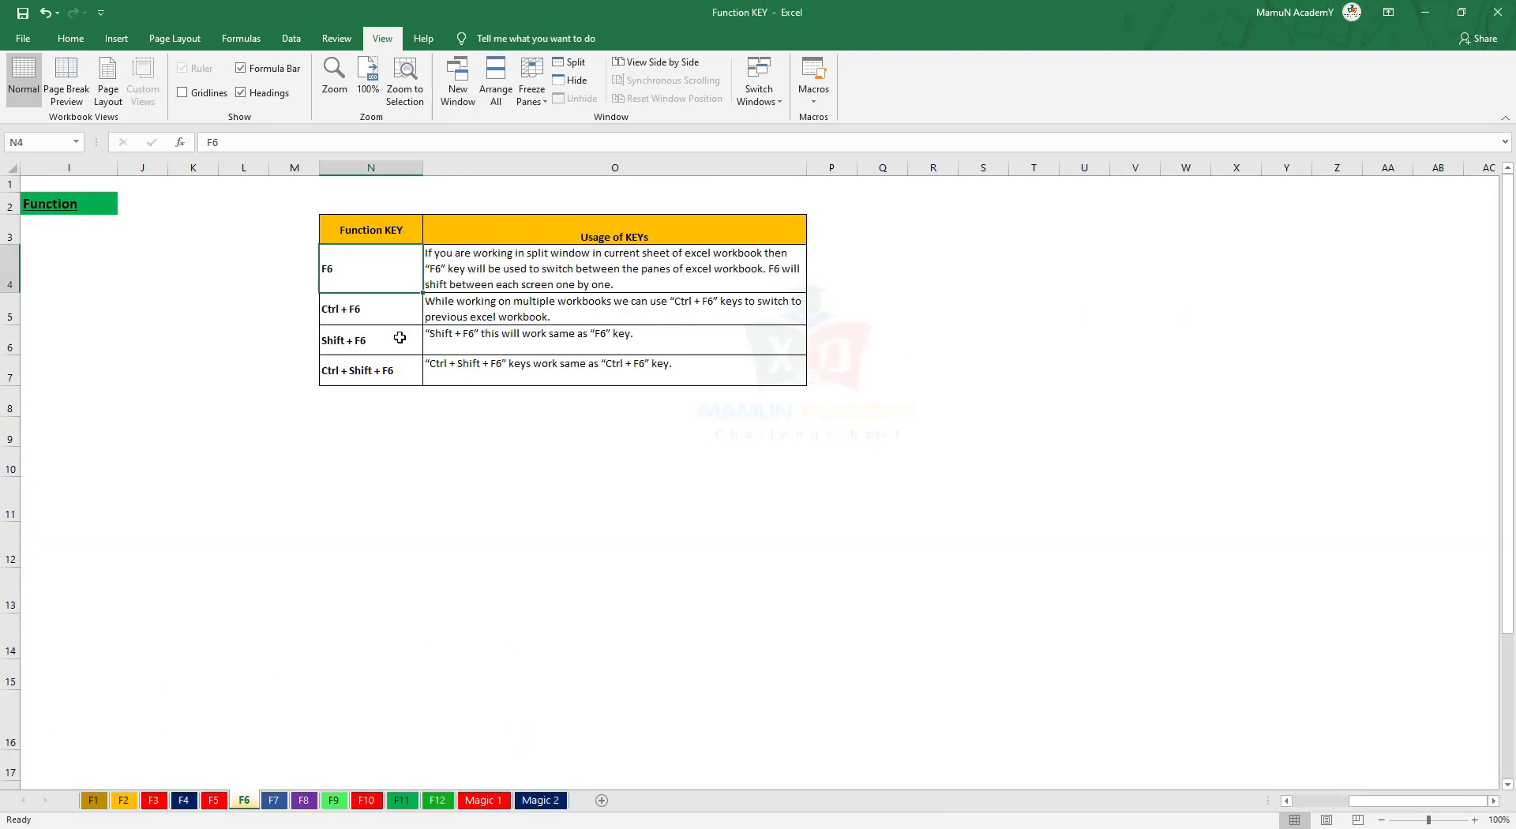
{"action": "left_click", "coordinate": [399, 338], "text": "ctrl"}
{"action": "left_click", "coordinate": [867, 317]}
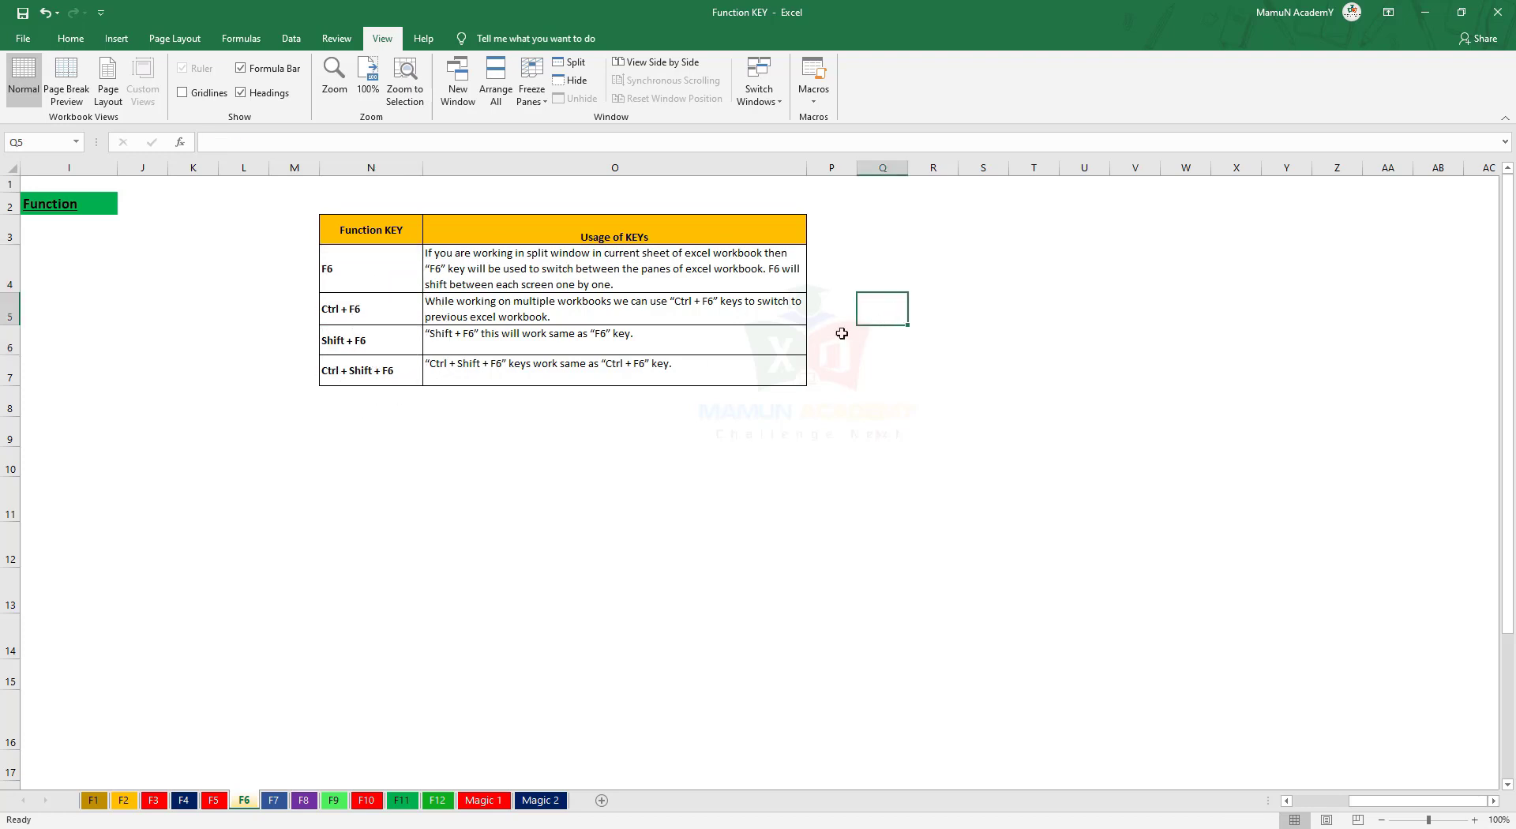
{"action": "left_click", "coordinate": [779, 346]}
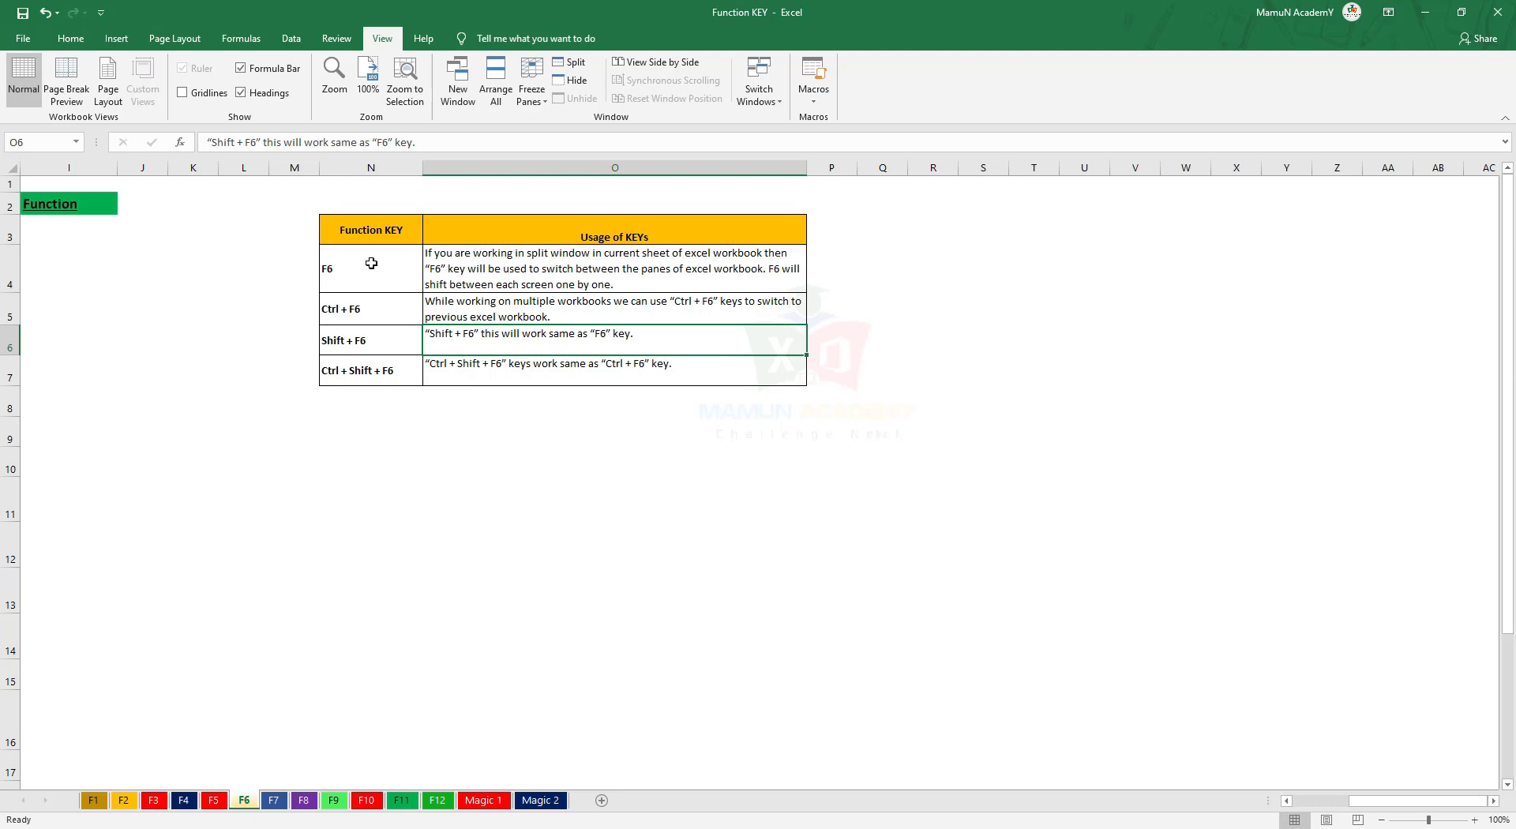
{"action": "key", "text": "Down"}
{"action": "key", "text": "Down"}
{"action": "key", "text": "Down"}
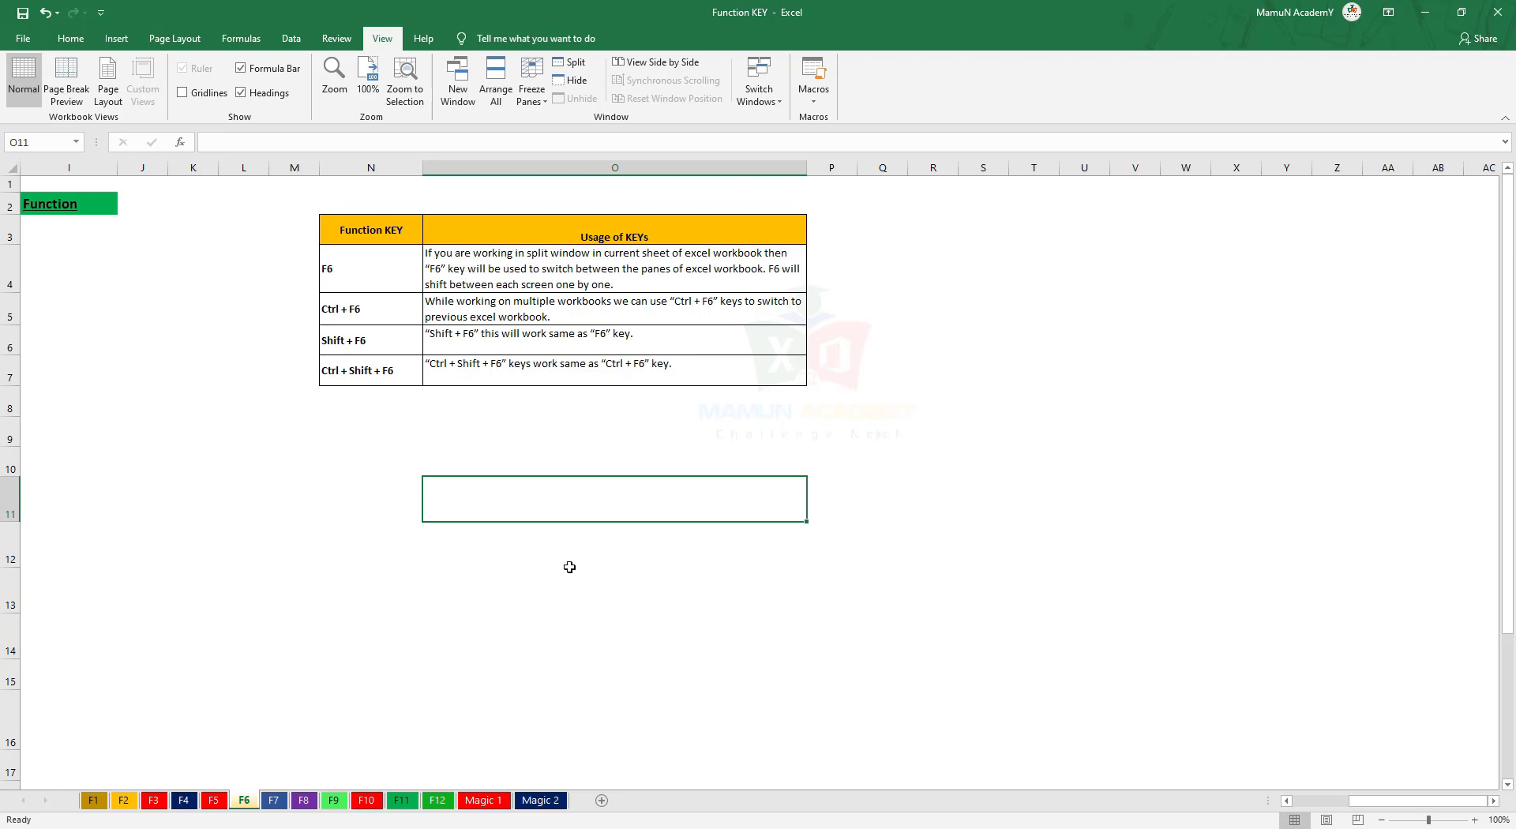
Go to the F7 sheet and select the NETWORKDAYS entry in E9.
{"action": "left_click", "coordinate": [274, 800]}
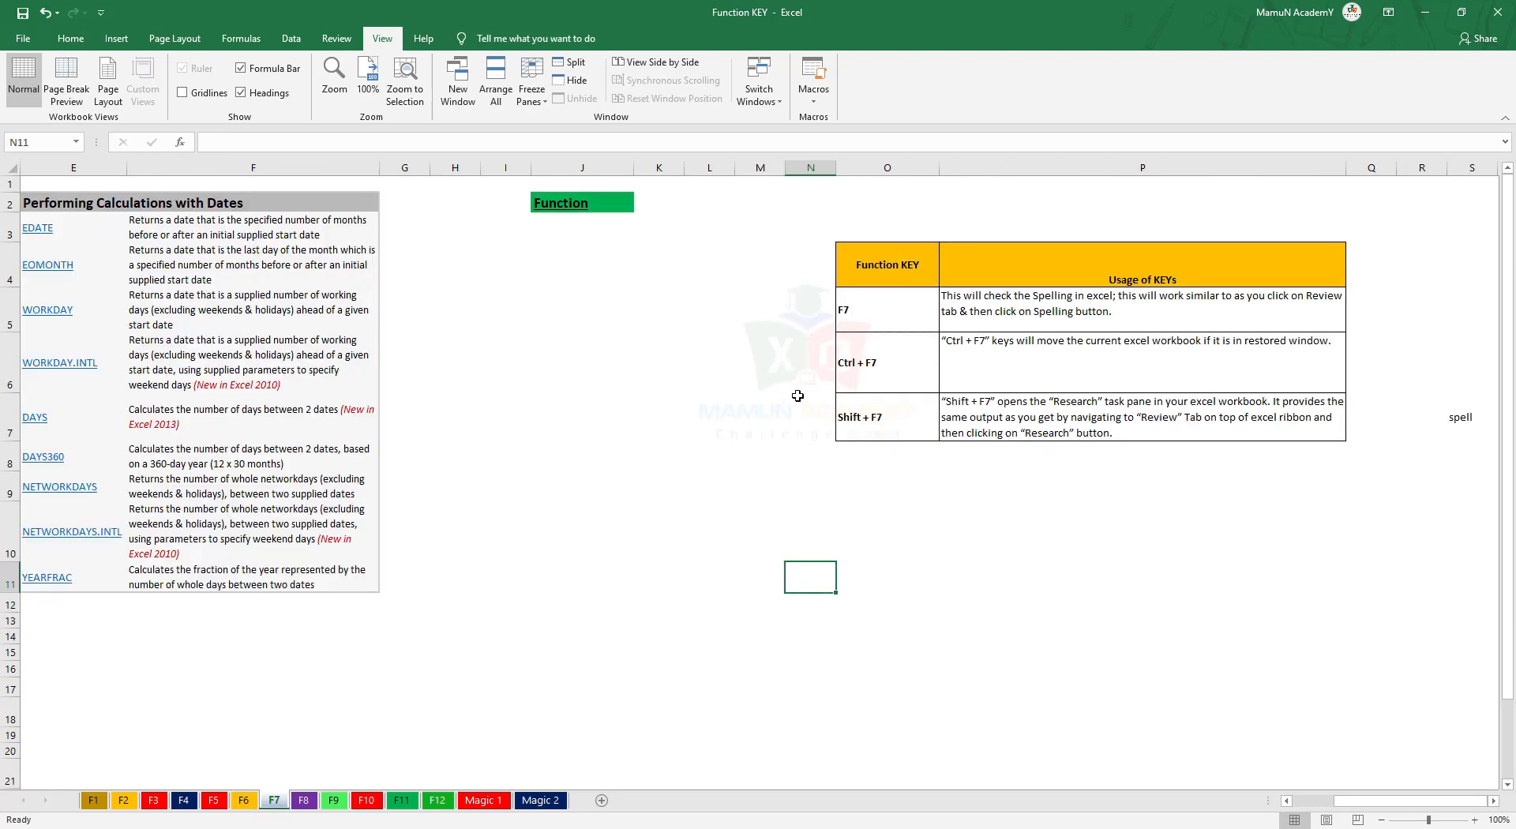
{"action": "left_click", "coordinate": [81, 507]}
{"action": "left_click", "coordinate": [85, 476]}
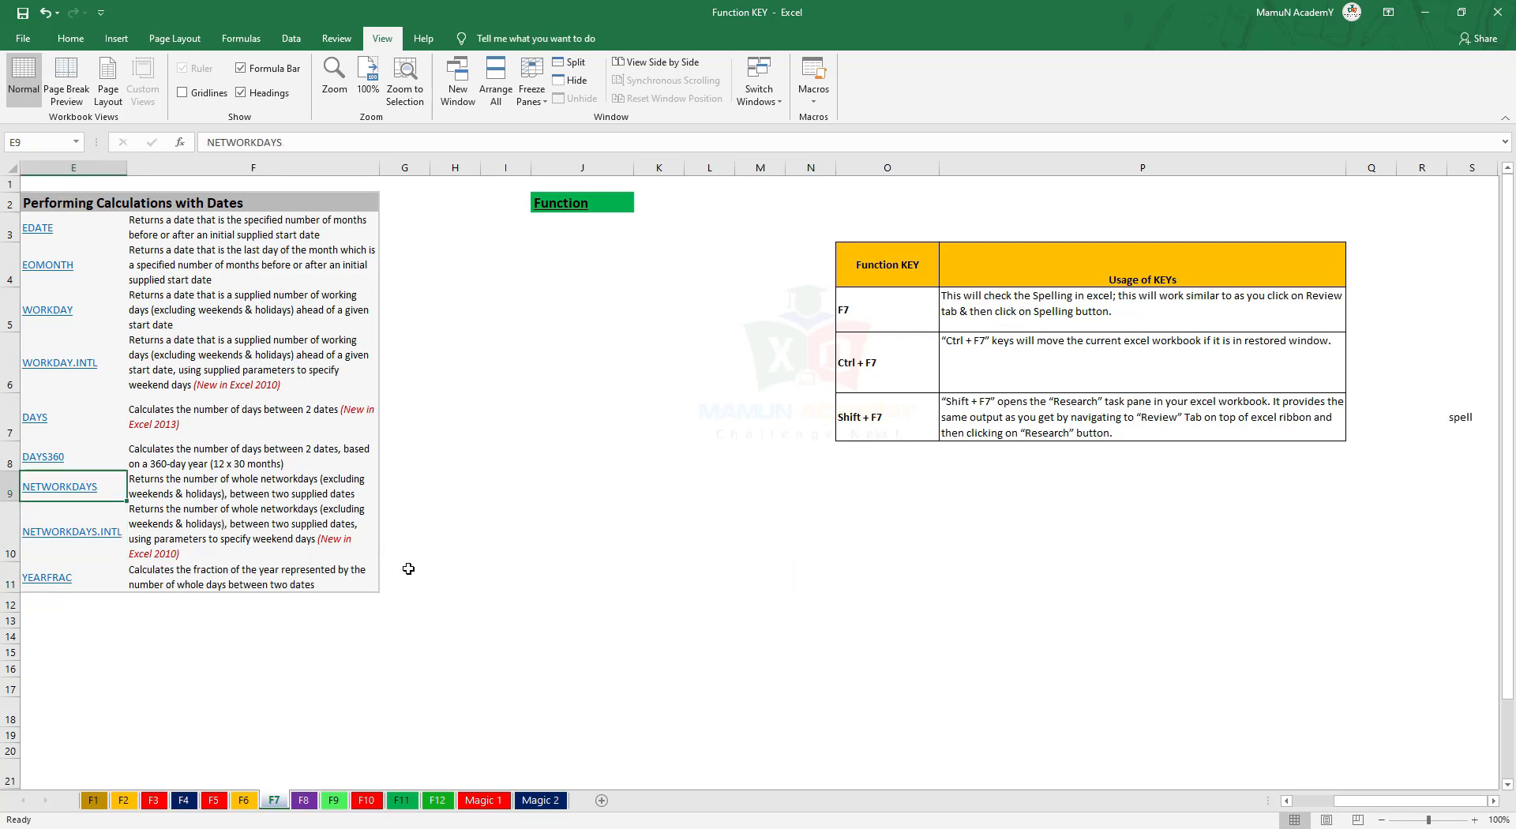
Run the F7 spelling check twice, cancelling it each time, then pick an empty cell.
{"action": "key", "text": "F7"}
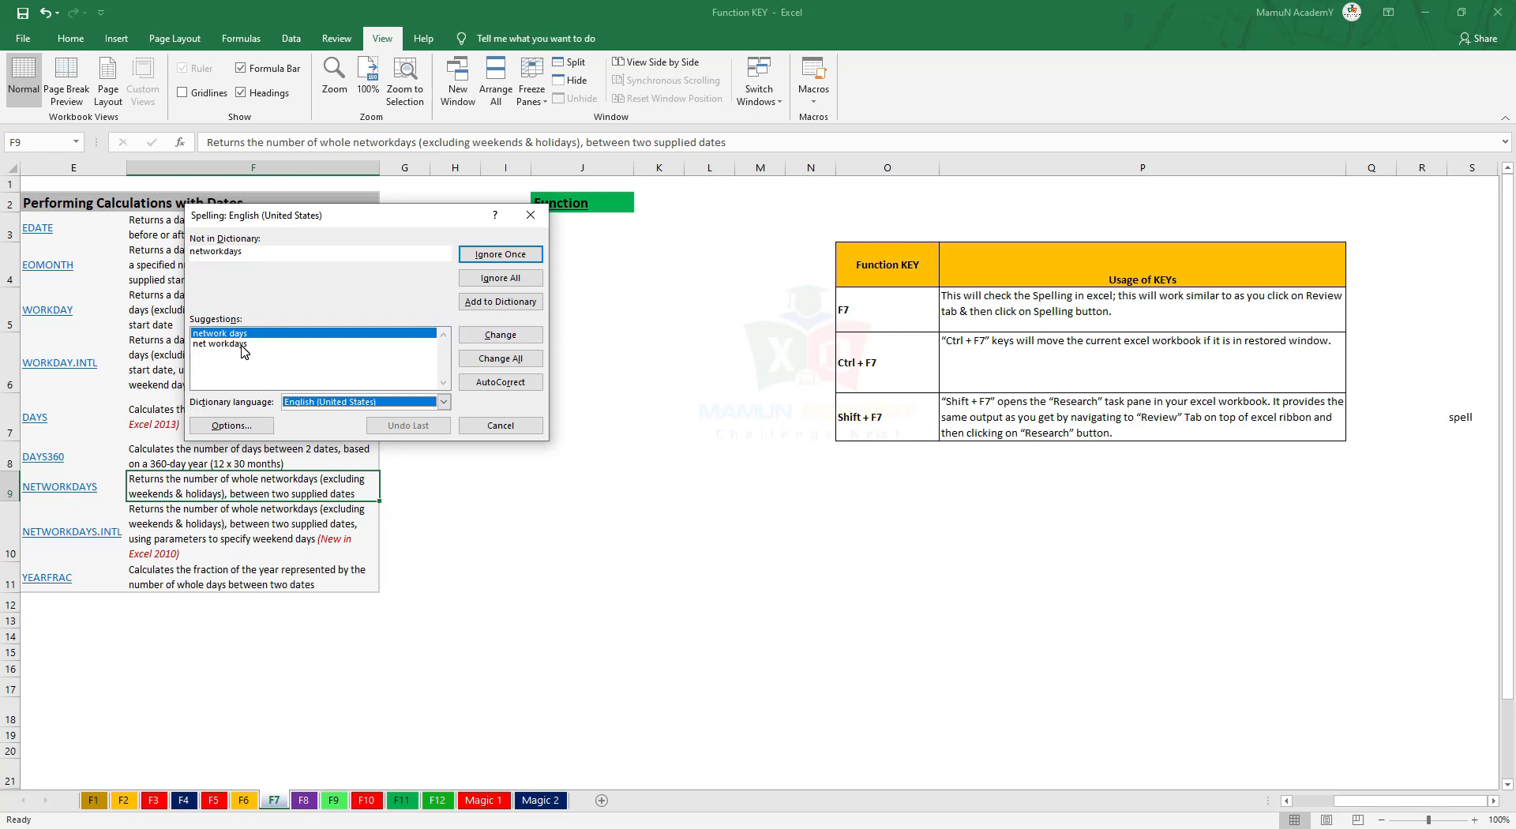
{"action": "left_click", "coordinate": [243, 345]}
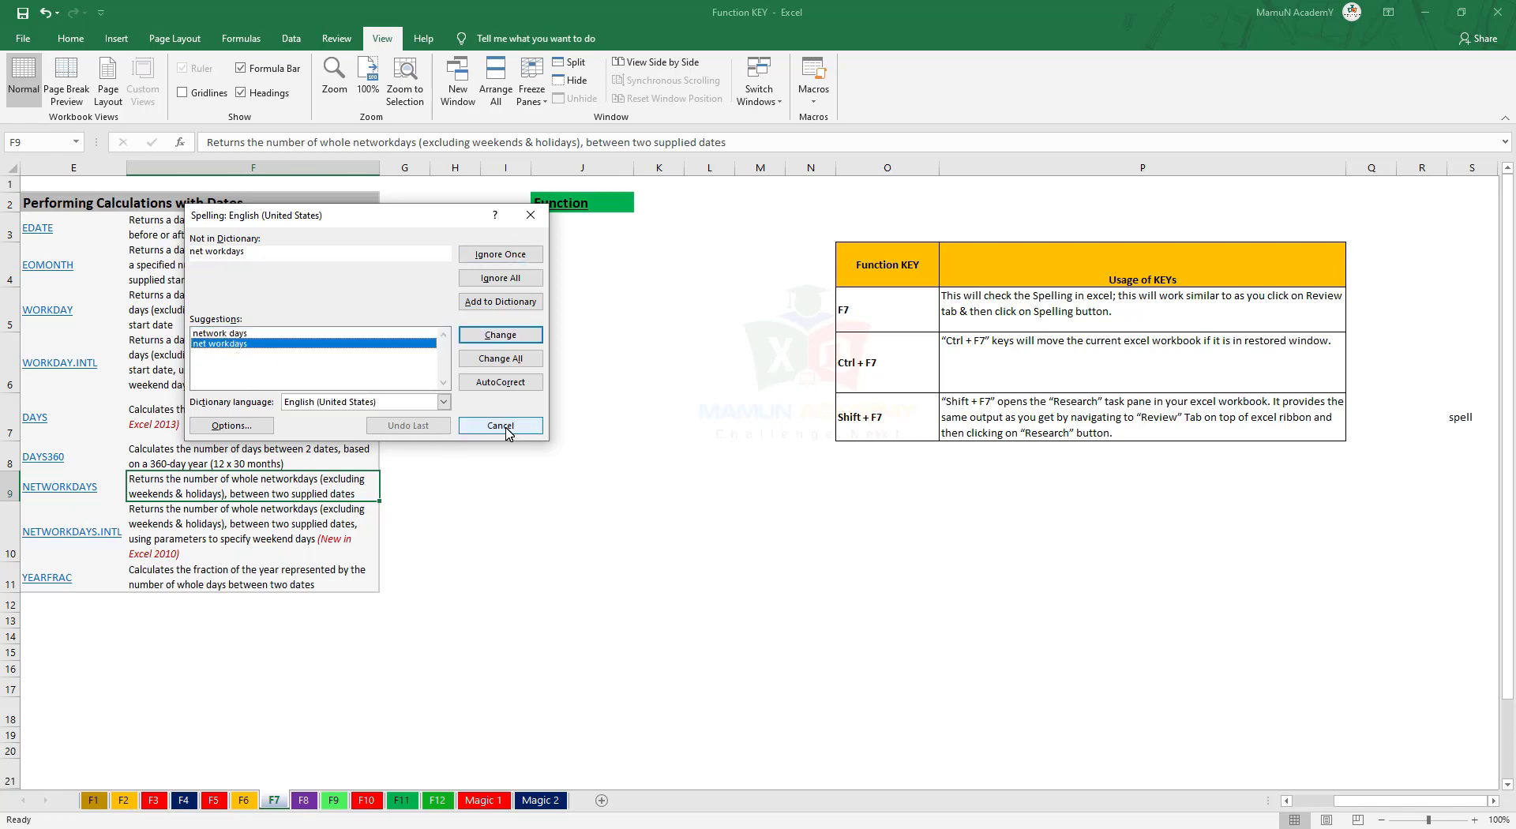
{"action": "left_click", "coordinate": [505, 430]}
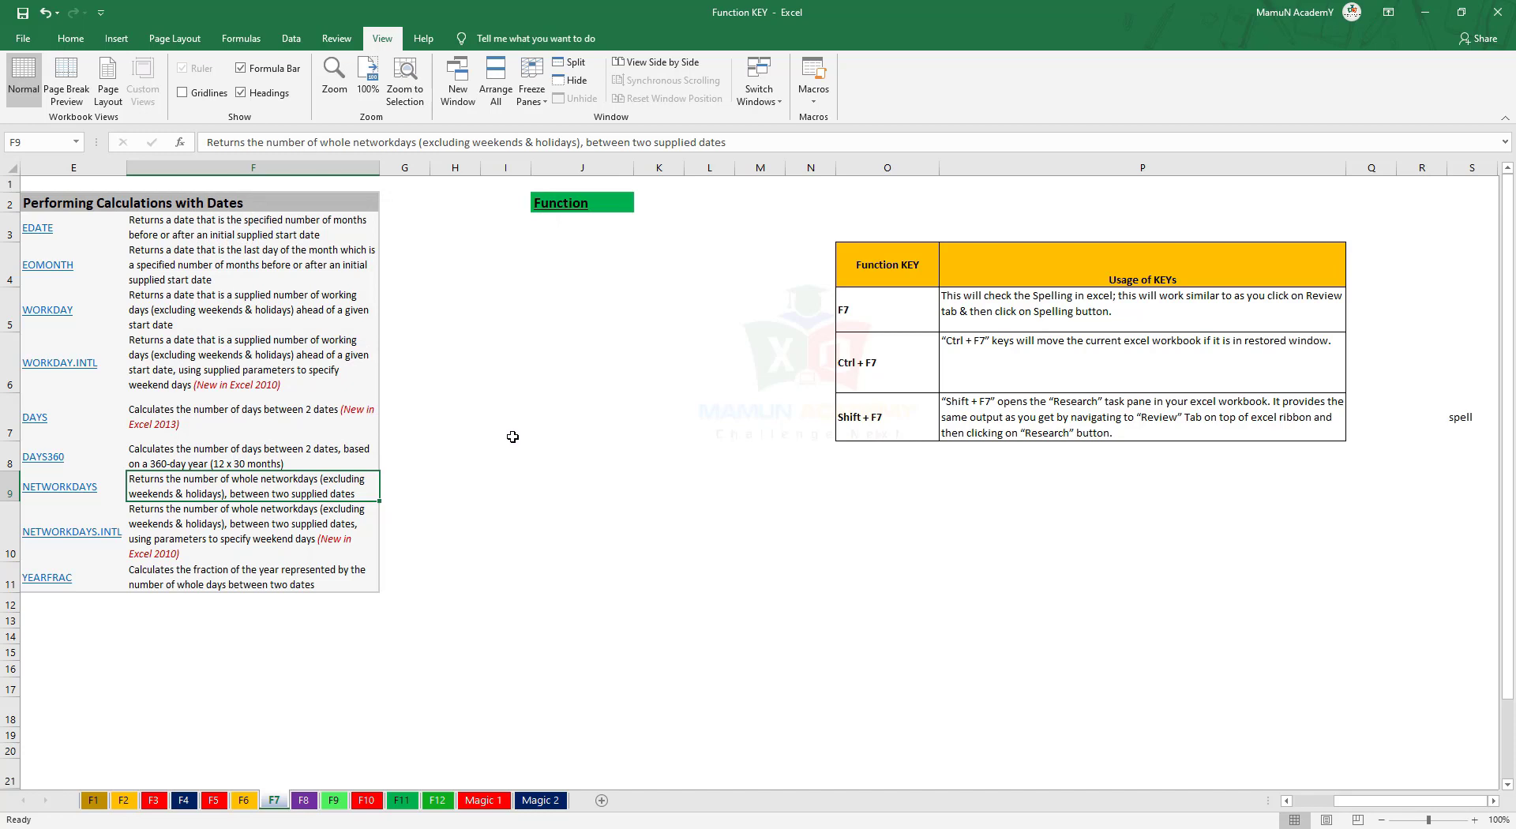
{"action": "key", "text": "F7"}
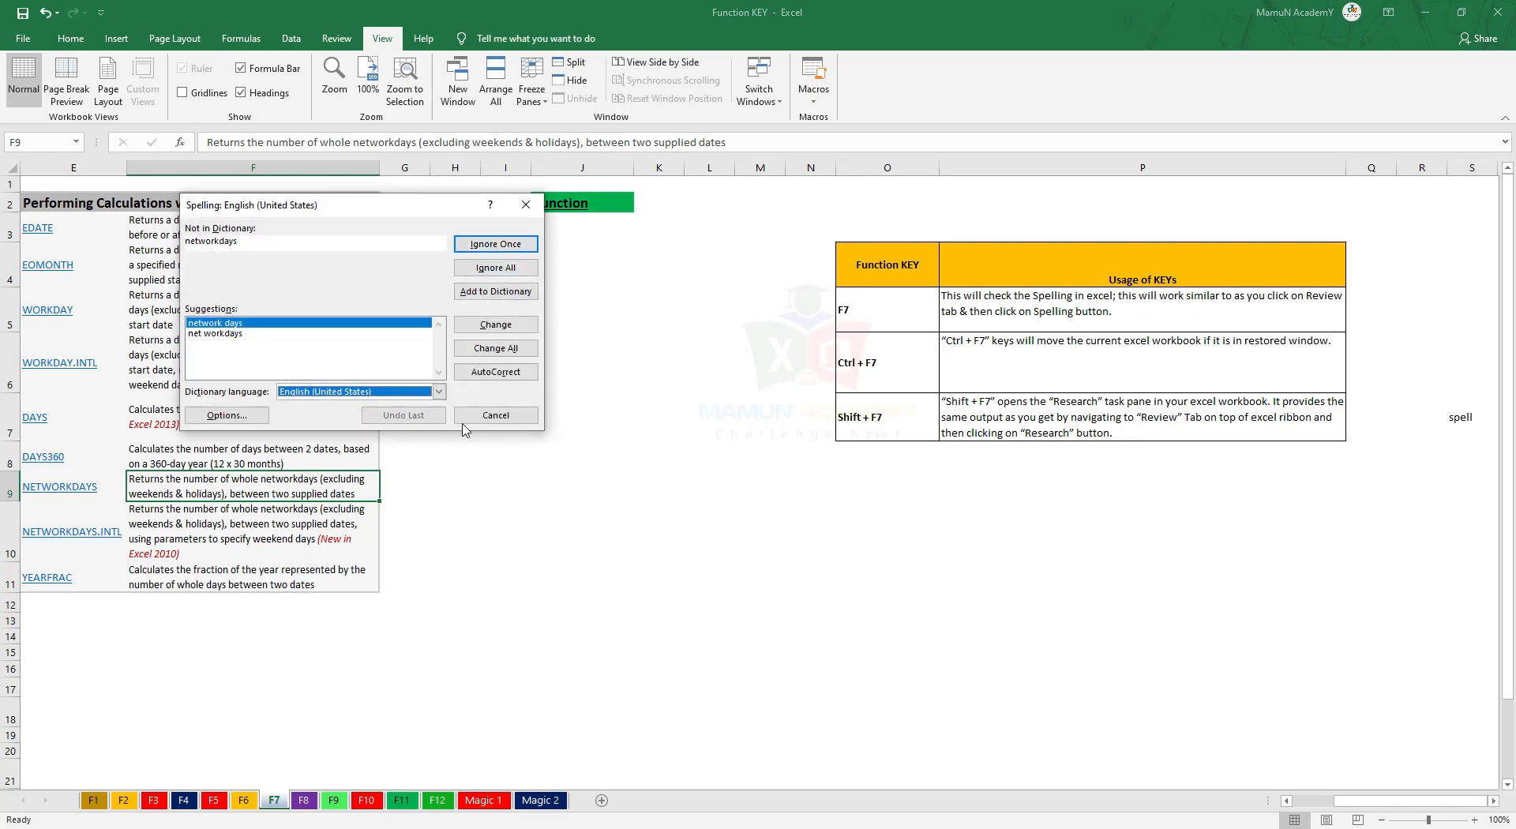
{"action": "left_click", "coordinate": [496, 416]}
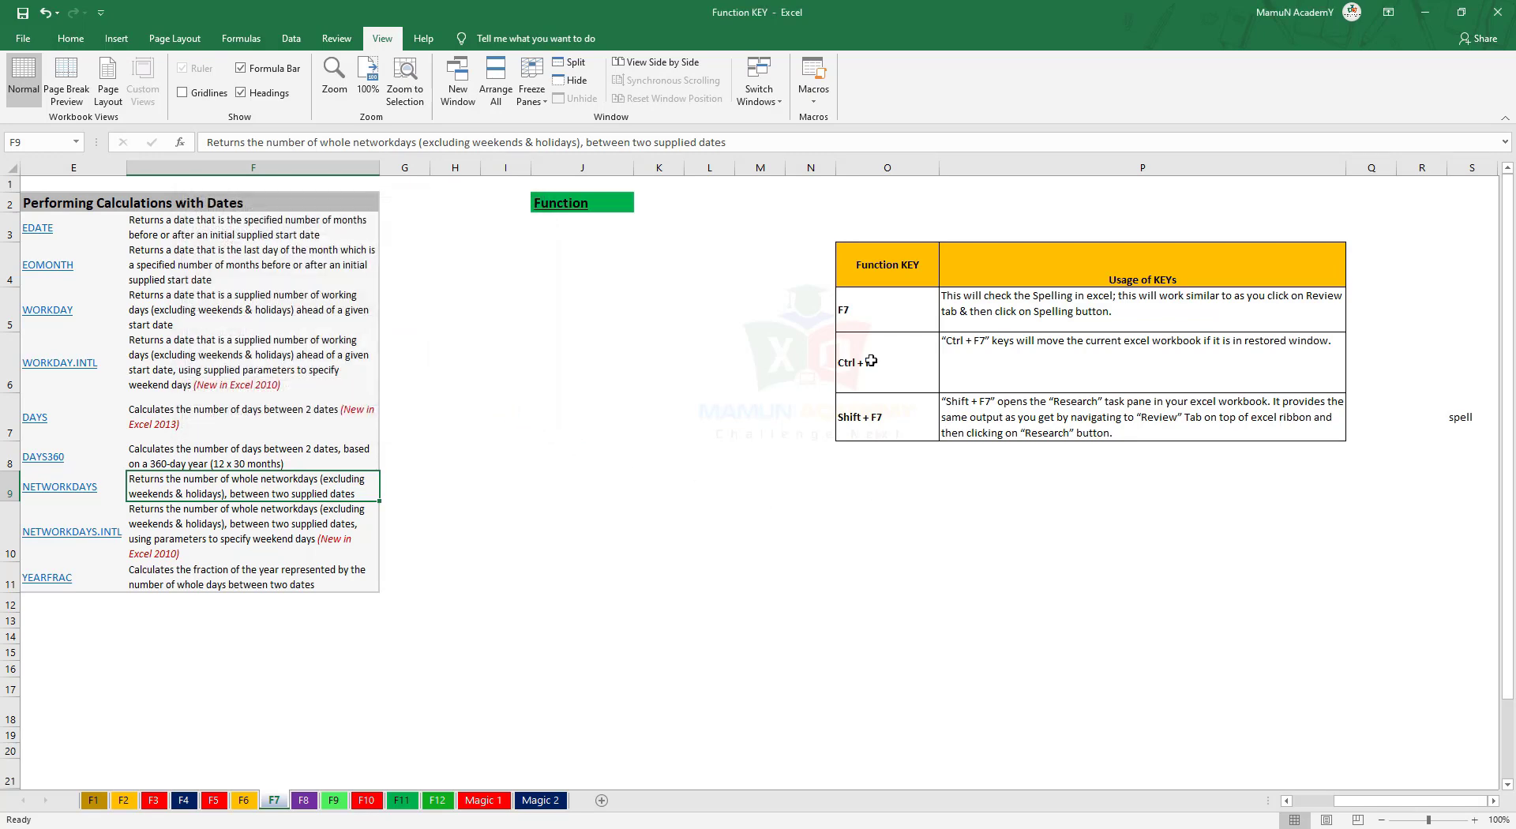
{"action": "left_click", "coordinate": [829, 565]}
Try Ctrl+F7, restore and re-maximize the window twice, then select O10.
{"action": "key", "text": "ctrl+F7"}
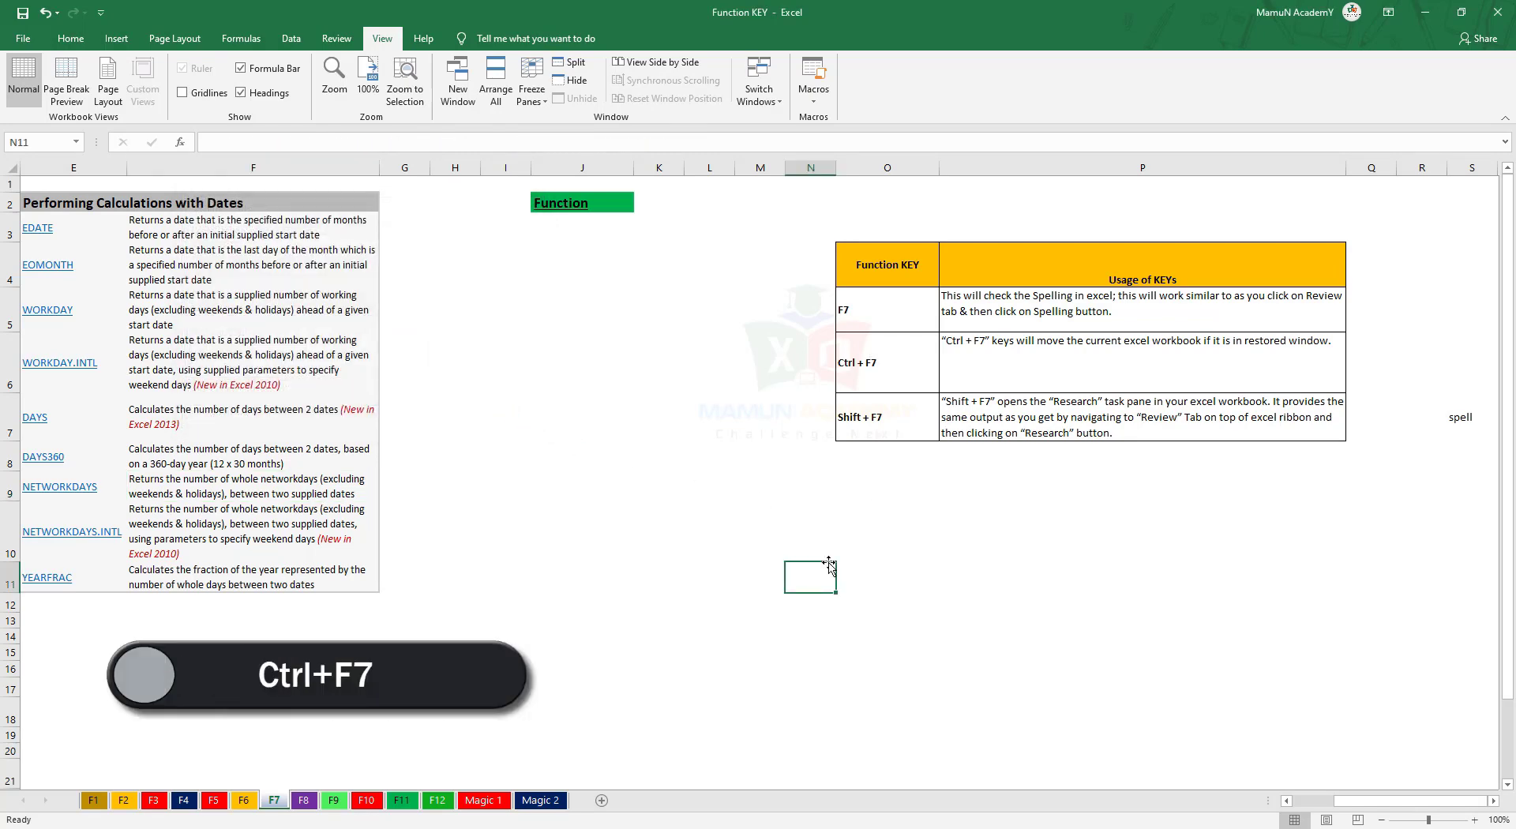
{"action": "left_click", "coordinate": [1461, 11]}
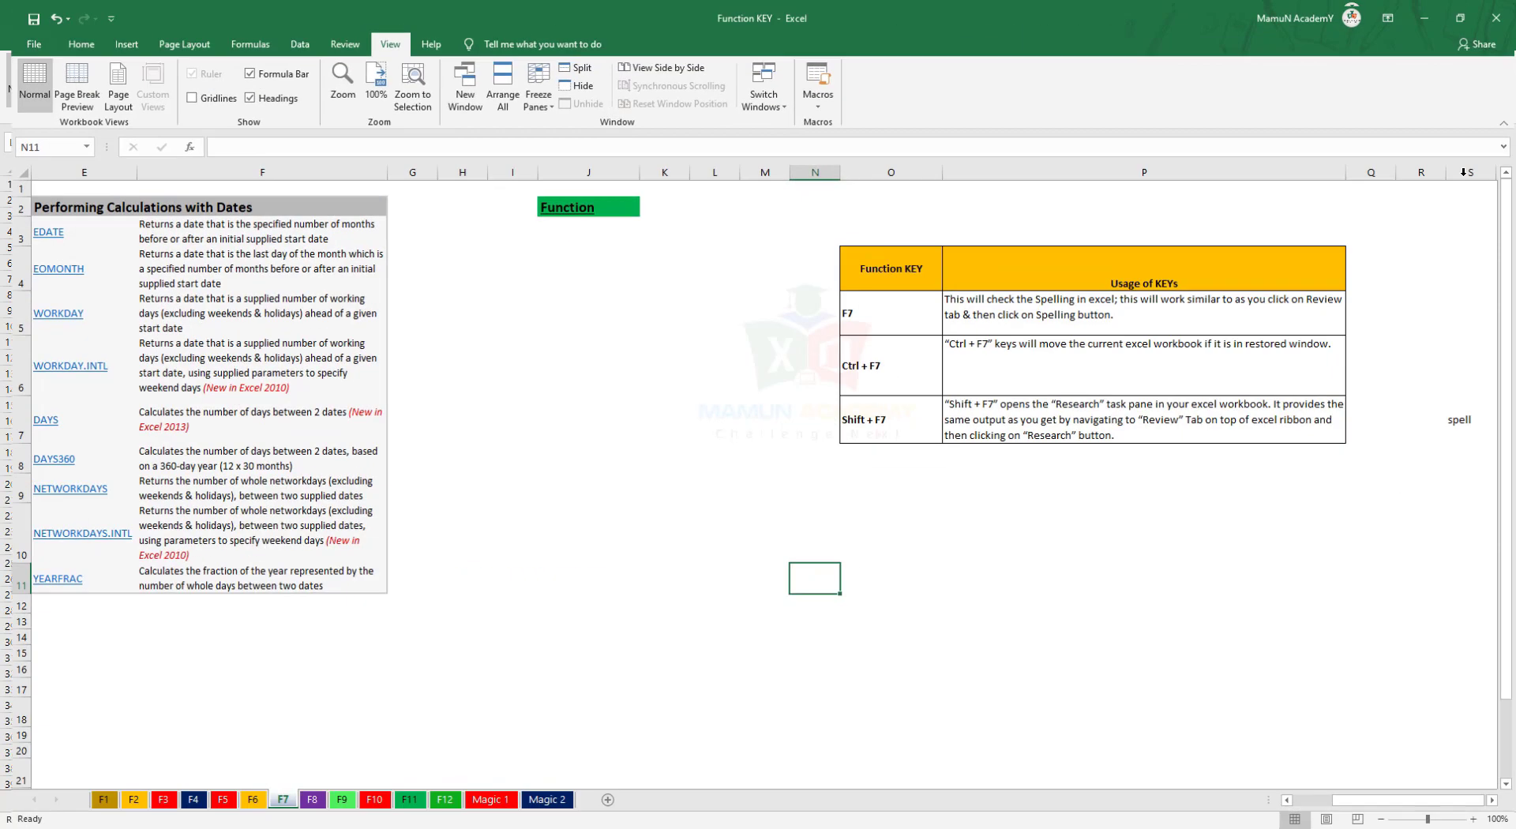
{"action": "left_click", "coordinate": [1461, 187]}
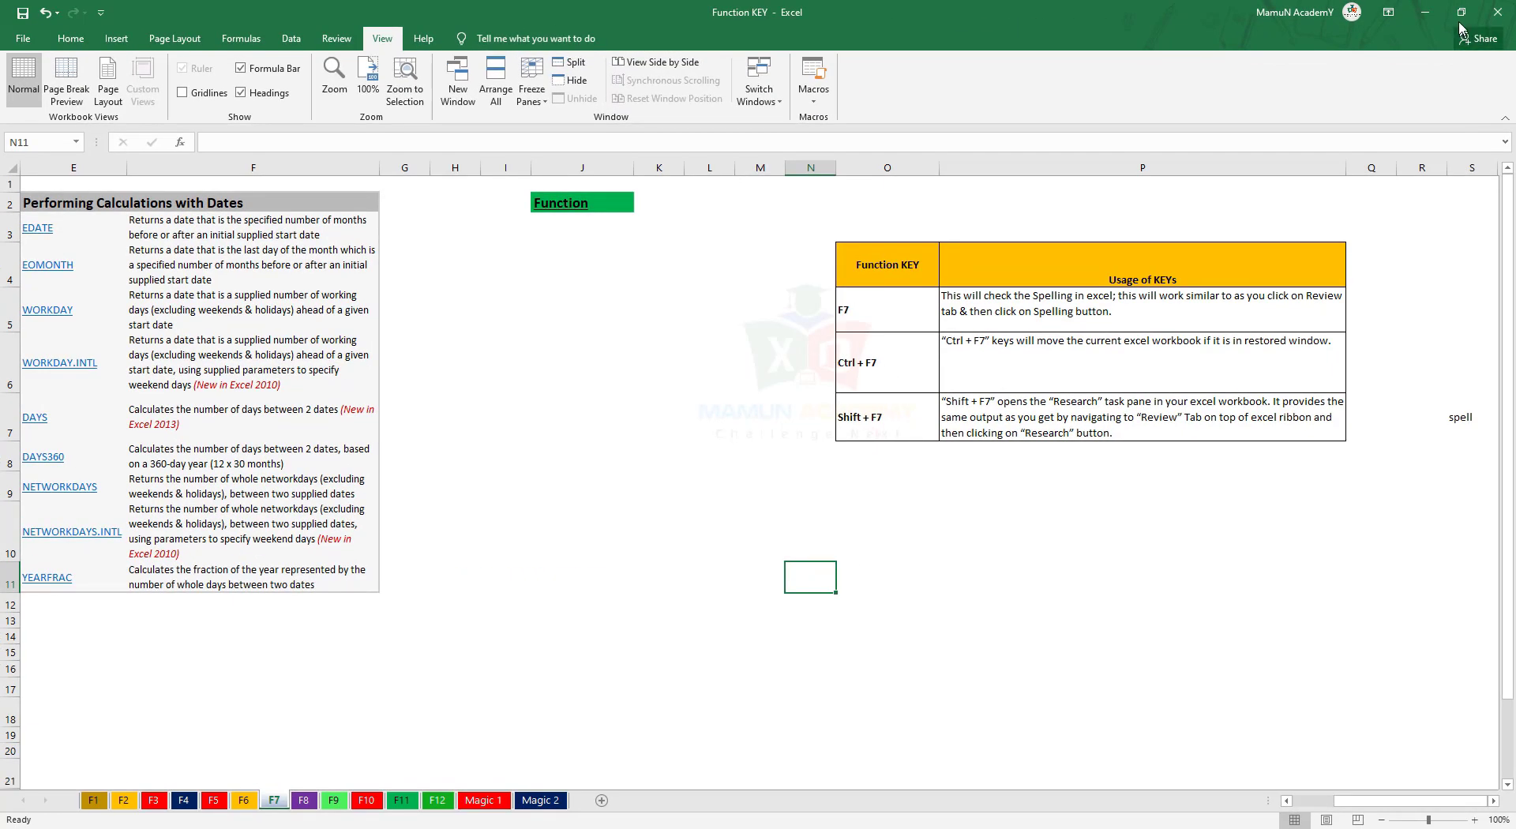
{"action": "left_click", "coordinate": [1461, 12]}
{"action": "left_click", "coordinate": [1451, 190]}
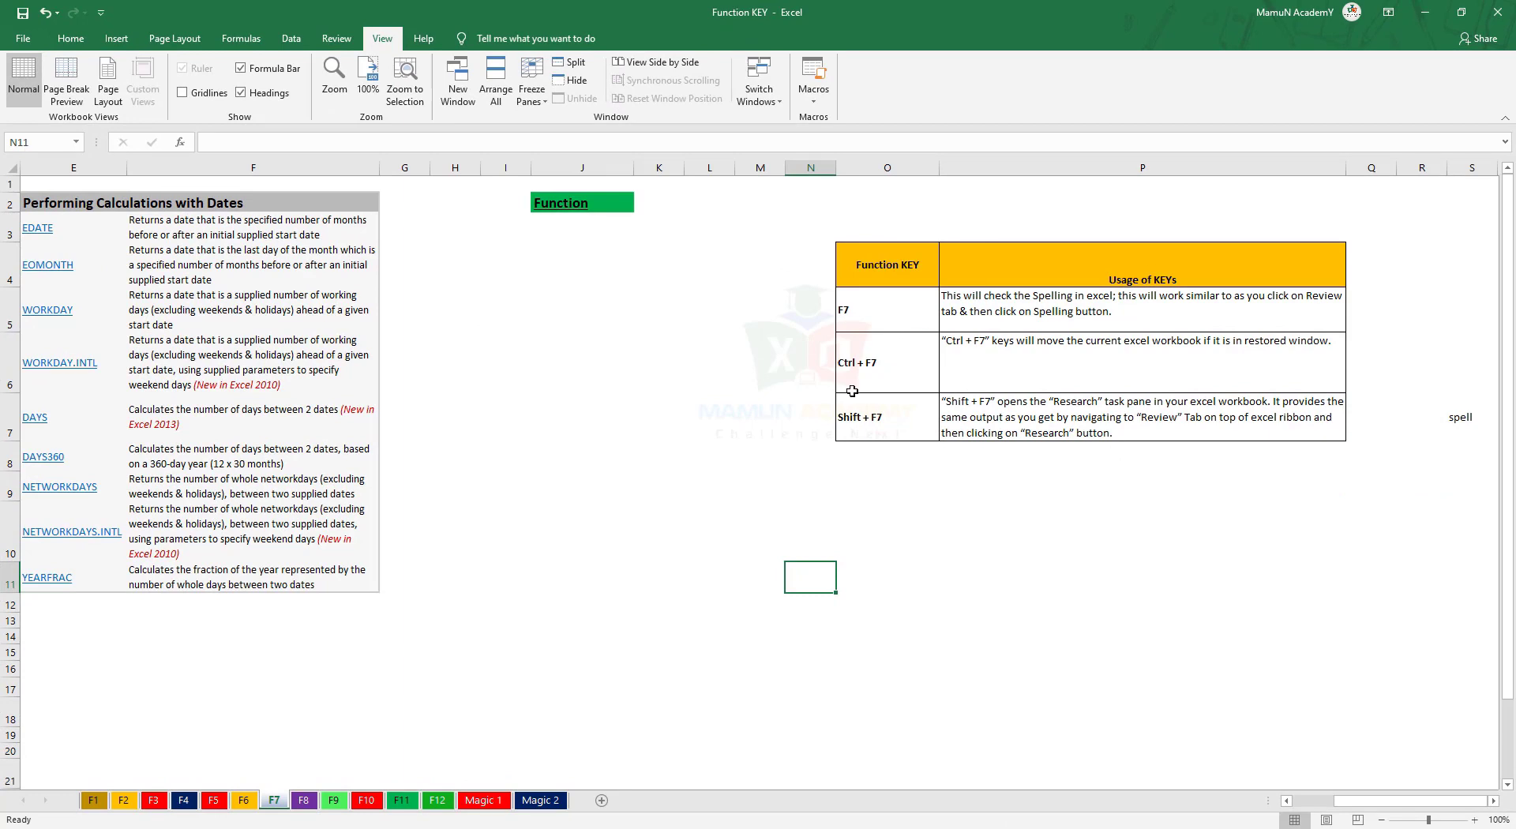
{"action": "left_click", "coordinate": [905, 553]}
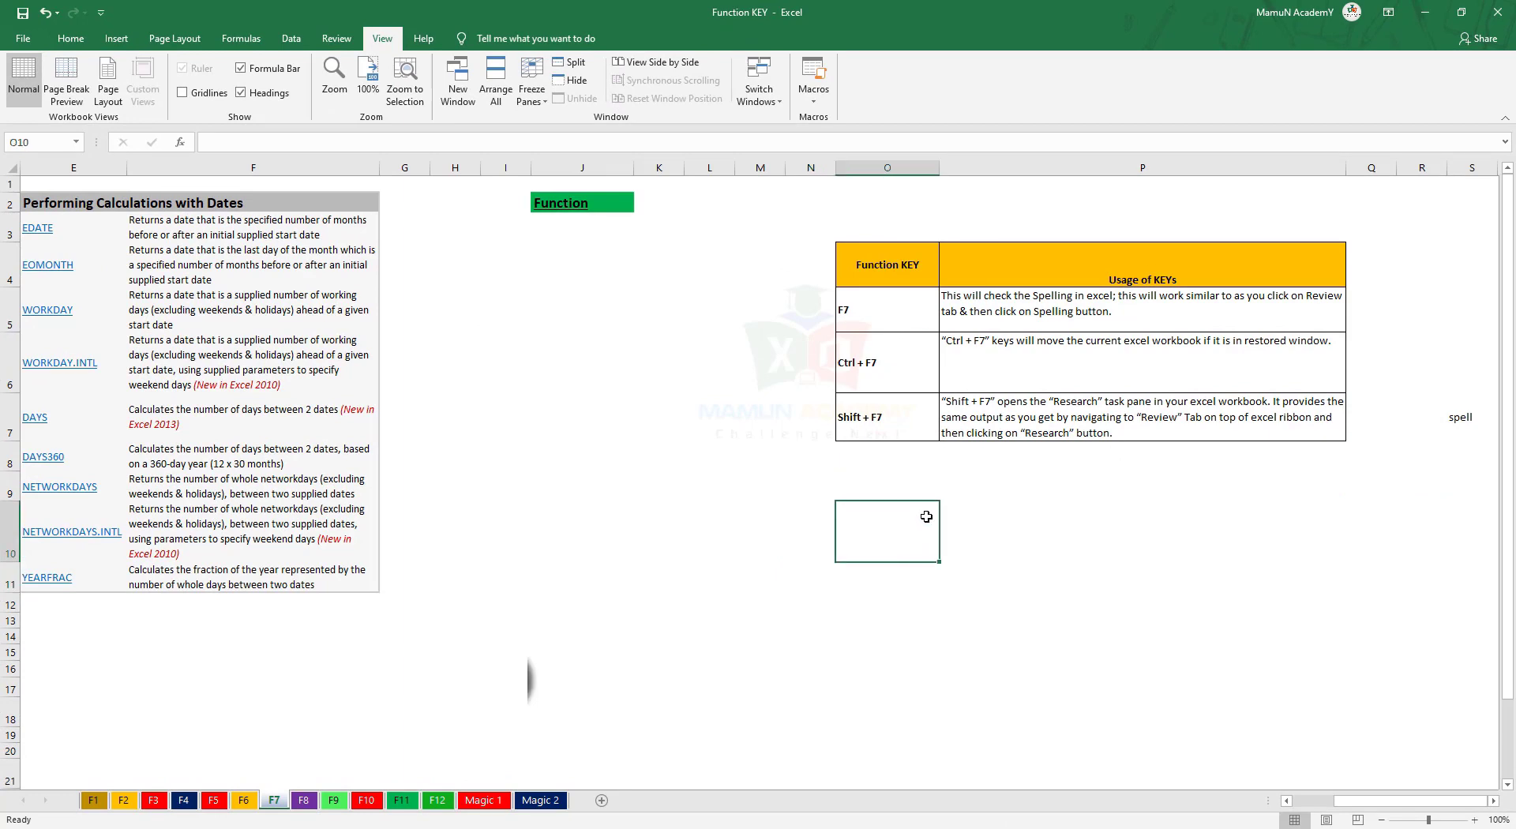
Open the Thesaurus with Shift+F7, close it, and go to the F8 sheet.
{"action": "key", "text": "shift+F7"}
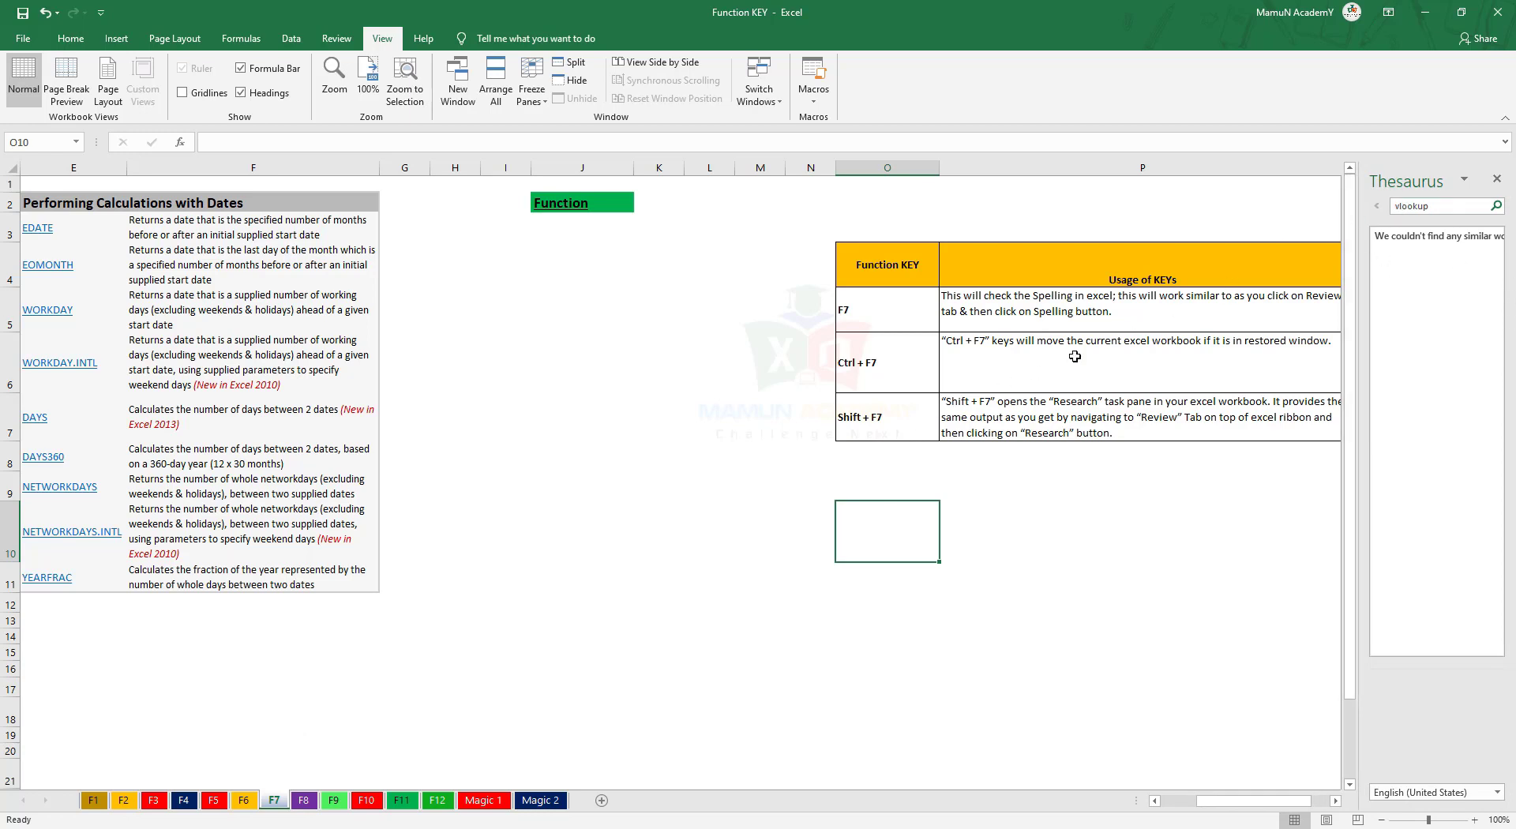
{"action": "left_click", "coordinate": [1497, 179]}
{"action": "left_click", "coordinate": [756, 496]}
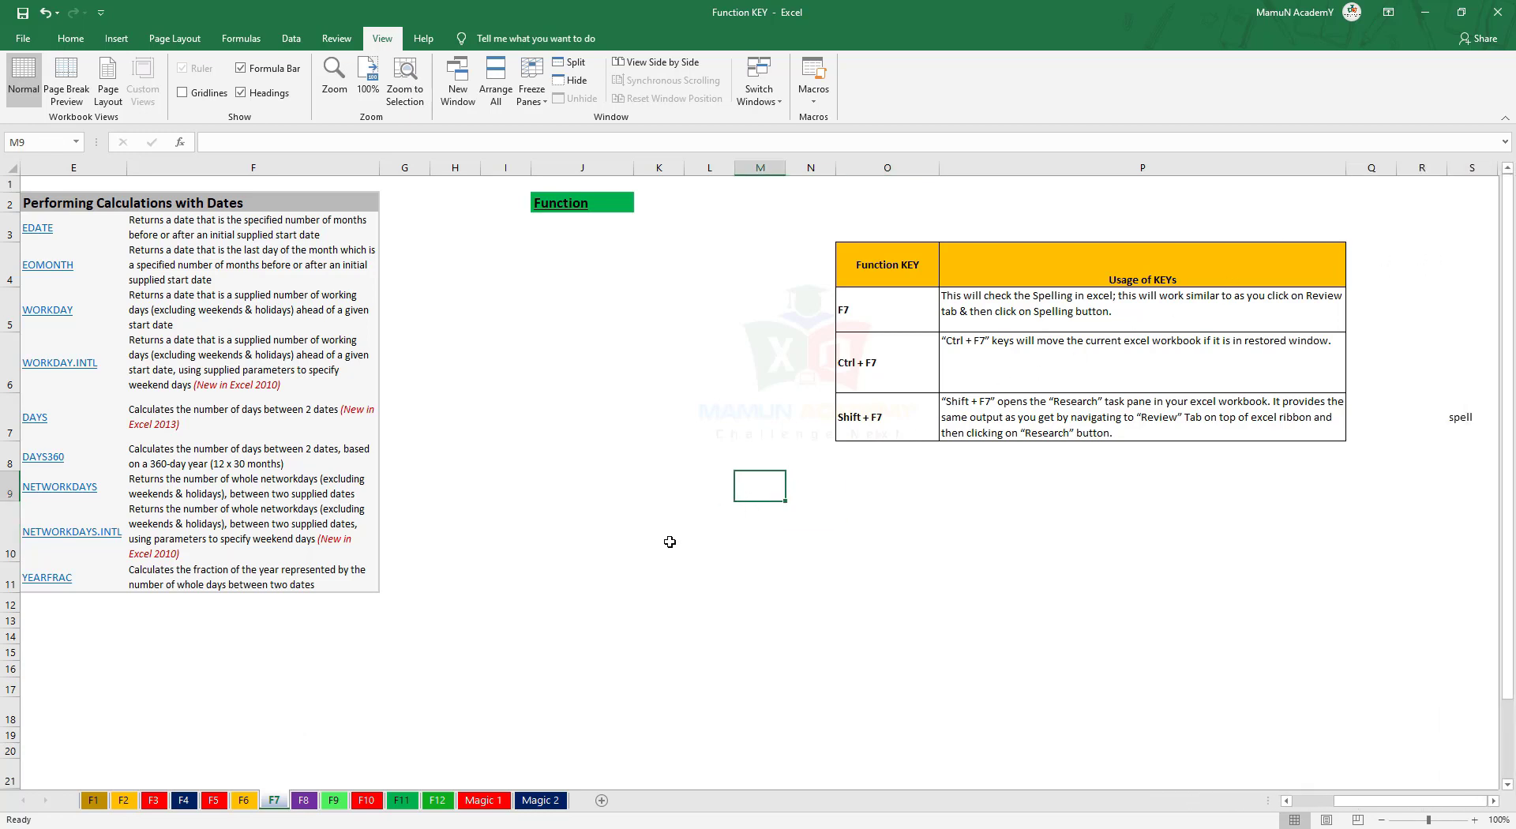
{"action": "left_click", "coordinate": [304, 800]}
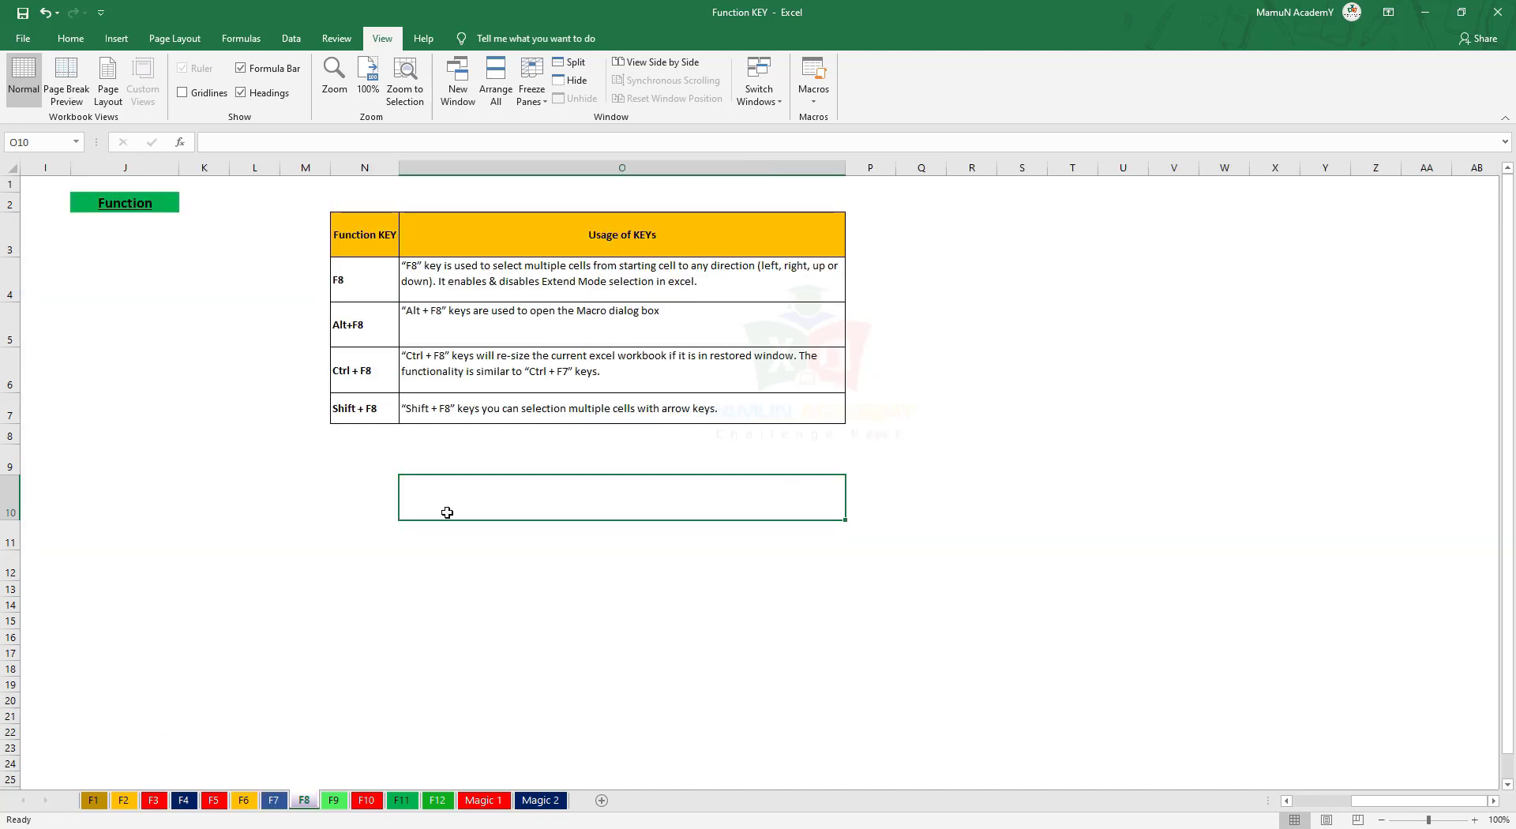
{"action": "key", "text": "F8"}
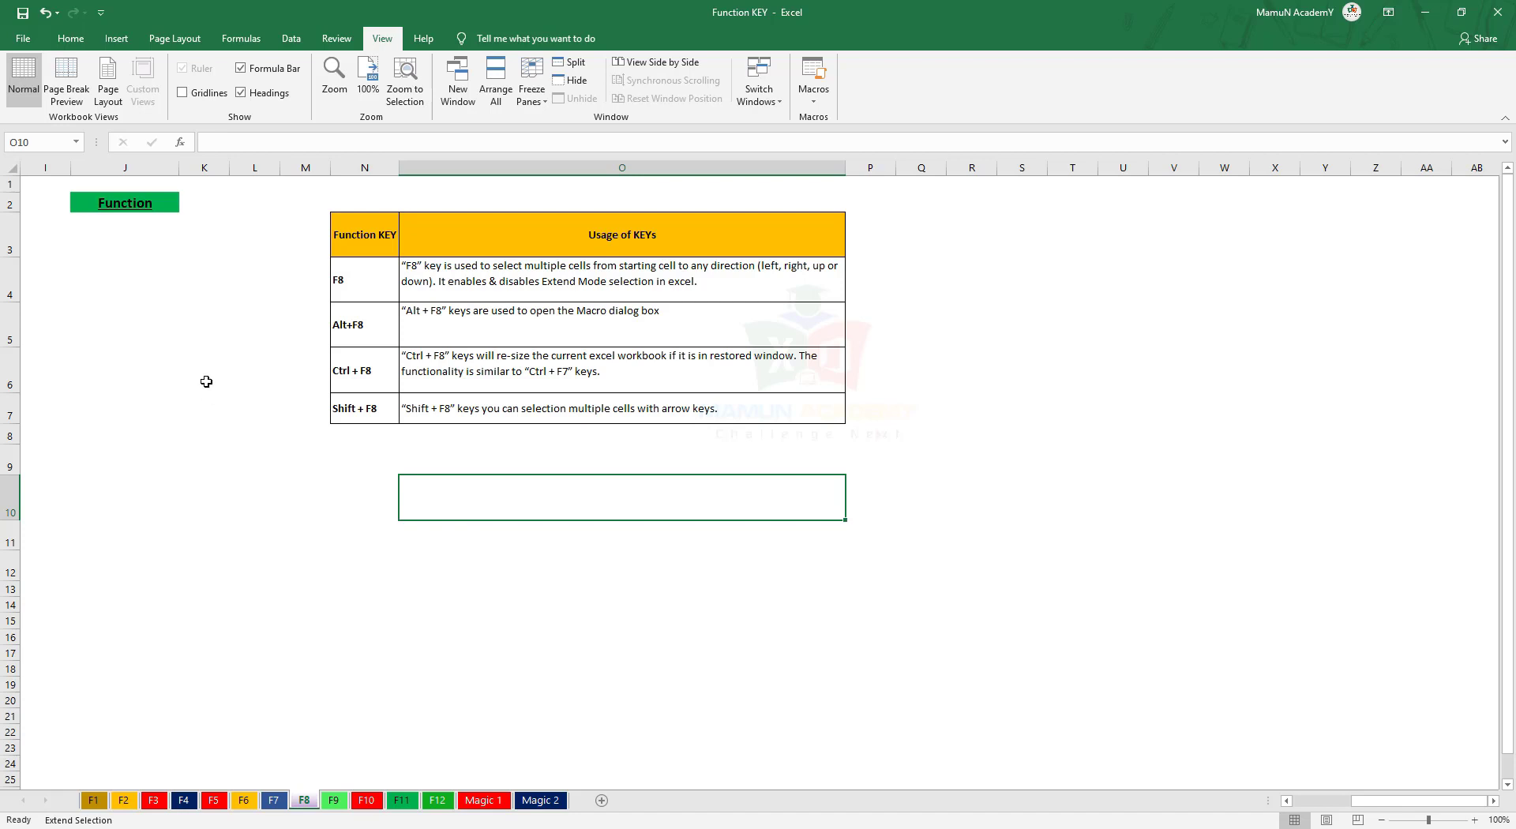
{"action": "left_click", "coordinate": [201, 378]}
{"action": "left_click", "coordinate": [241, 565]}
{"action": "left_click", "coordinate": [500, 619]}
{"action": "left_click", "coordinate": [971, 605]}
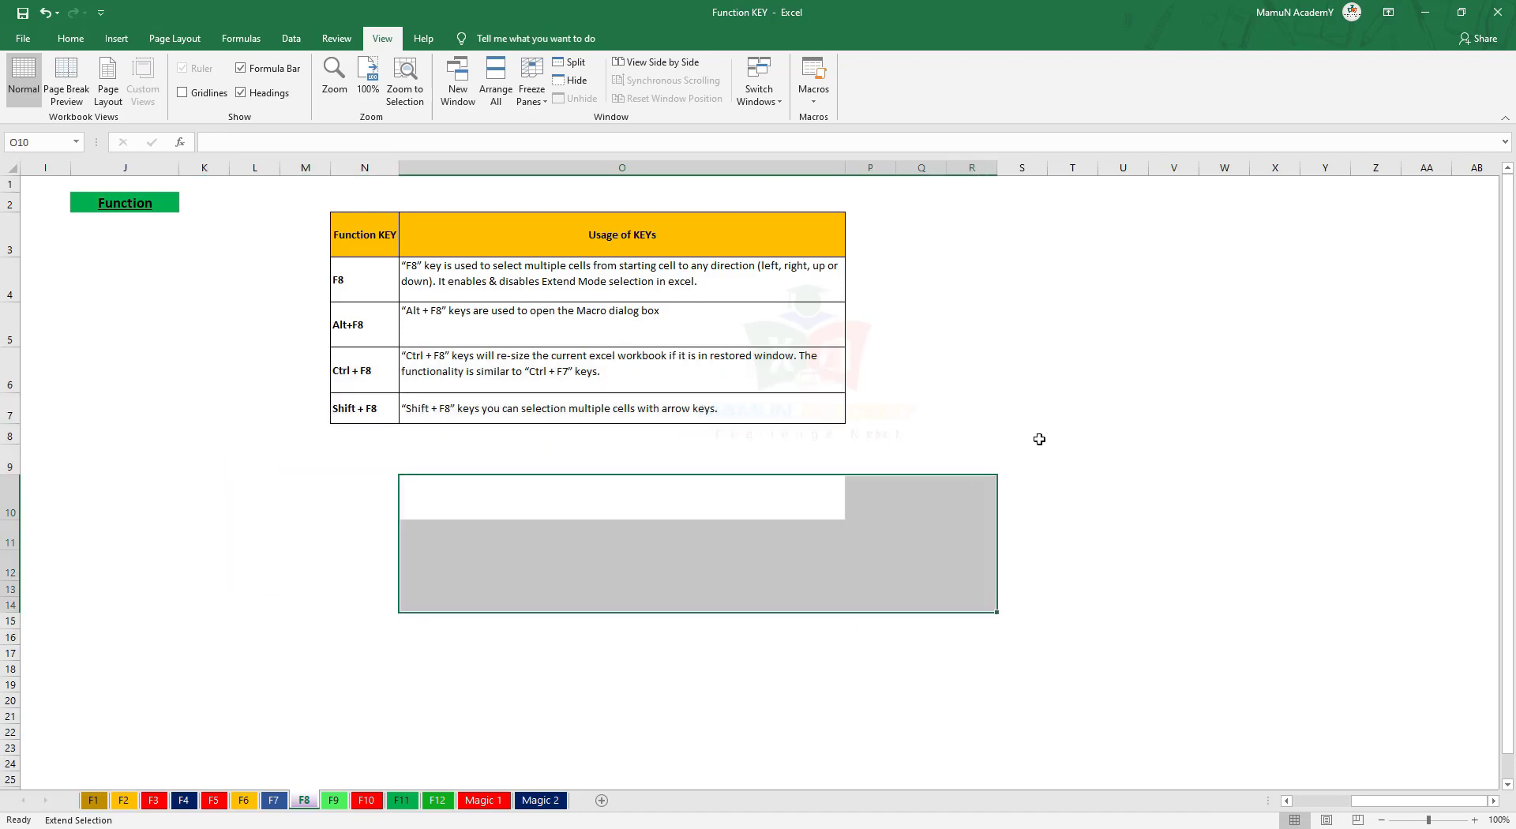
{"action": "left_click", "coordinate": [1023, 435]}
{"action": "left_click", "coordinate": [1127, 204]}
{"action": "left_click", "coordinate": [1129, 540]}
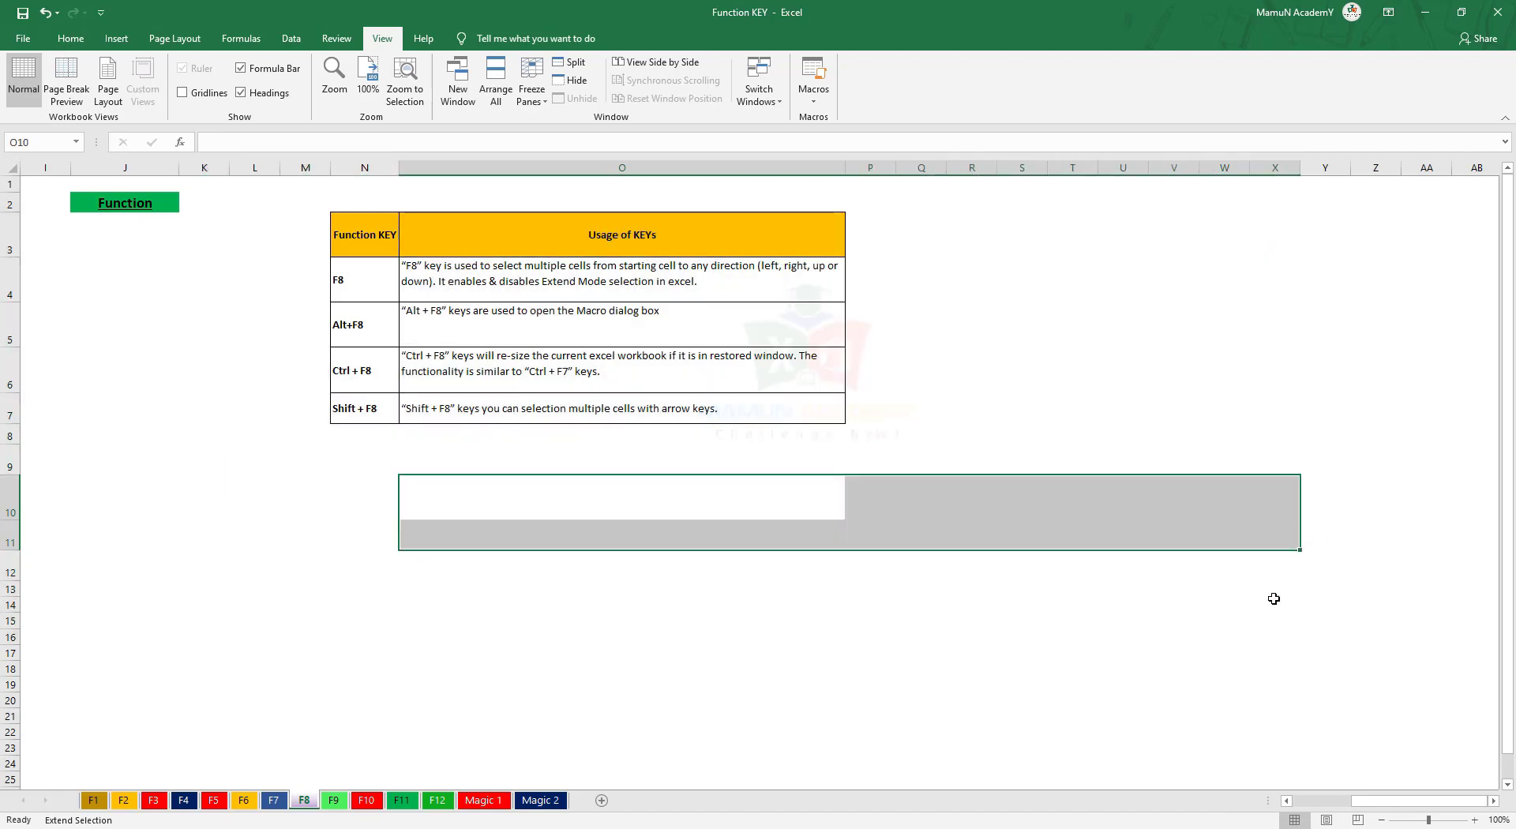
{"action": "left_click", "coordinate": [1121, 653]}
{"action": "left_click", "coordinate": [965, 697]}
{"action": "left_click", "coordinate": [153, 563]}
{"action": "left_click", "coordinate": [173, 383]}
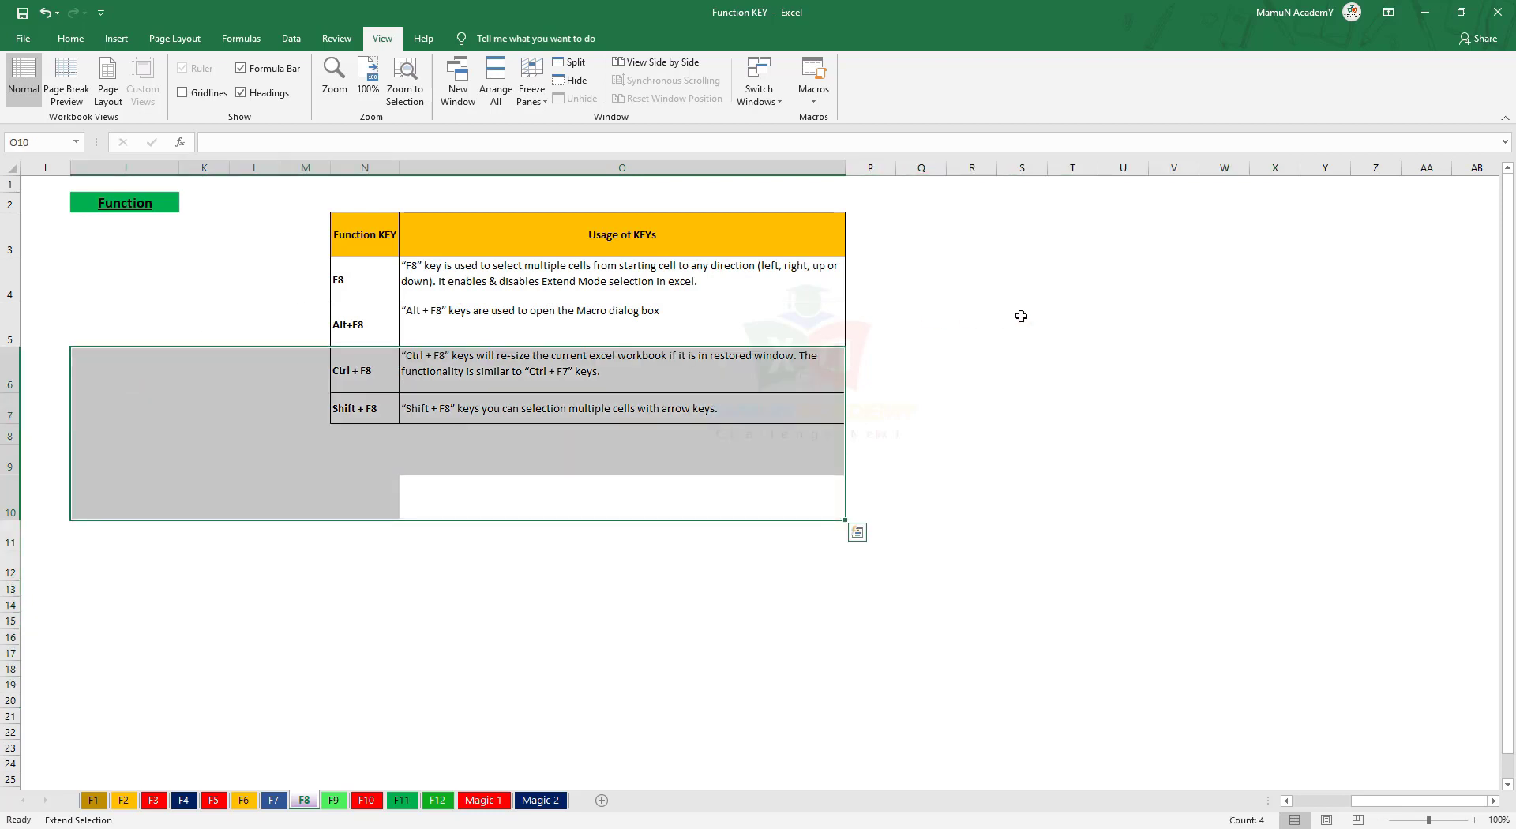
{"action": "left_click", "coordinate": [1090, 236]}
{"action": "left_click", "coordinate": [1228, 410]}
{"action": "left_click", "coordinate": [868, 606]}
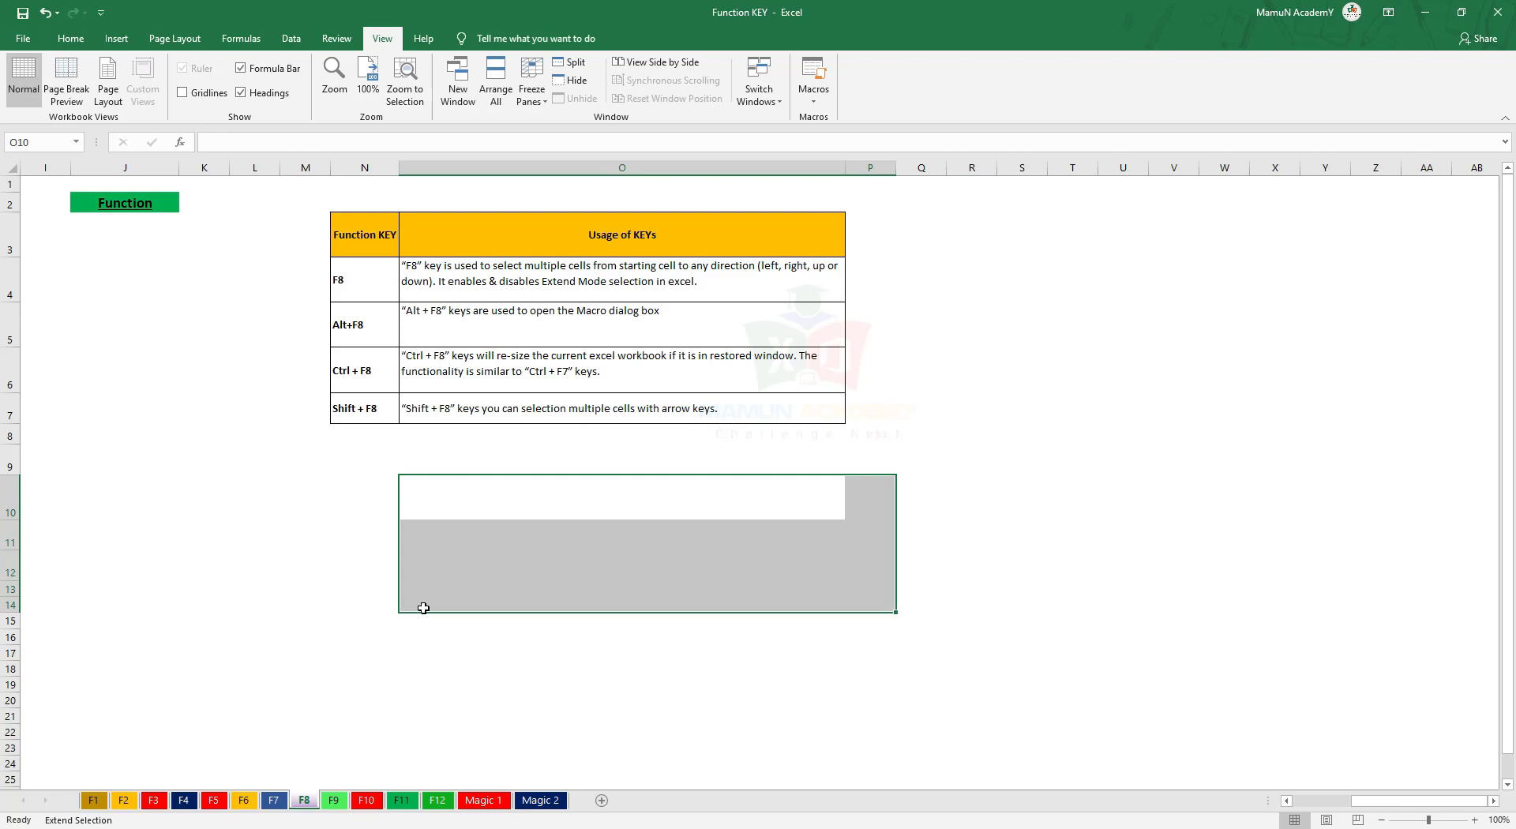
{"action": "key", "text": "F8"}
{"action": "left_click", "coordinate": [1042, 386]}
{"action": "left_click", "coordinate": [1065, 513]}
{"action": "left_click", "coordinate": [508, 571]}
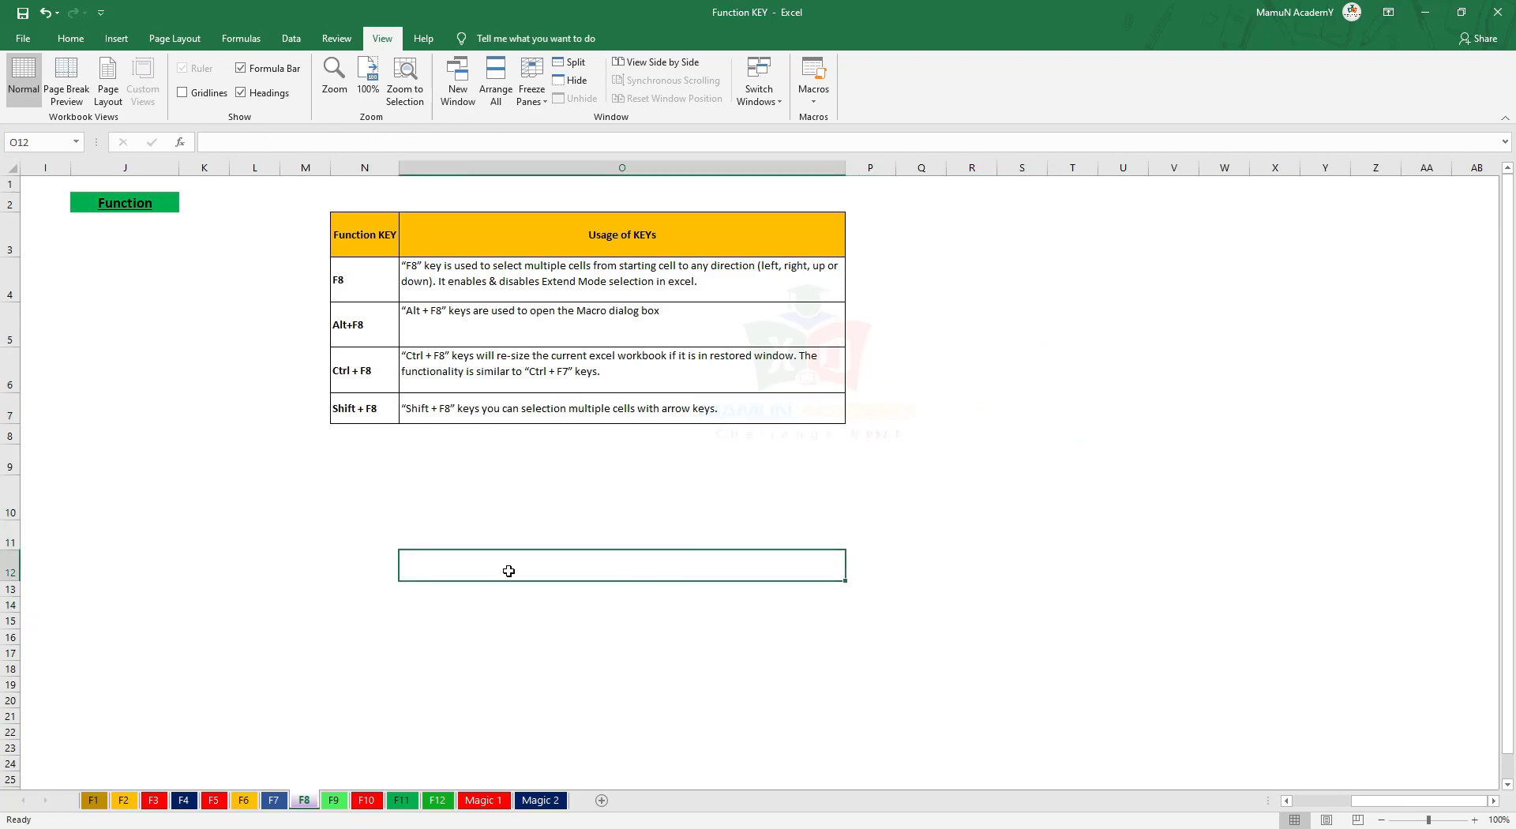
{"action": "left_click", "coordinate": [304, 559]}
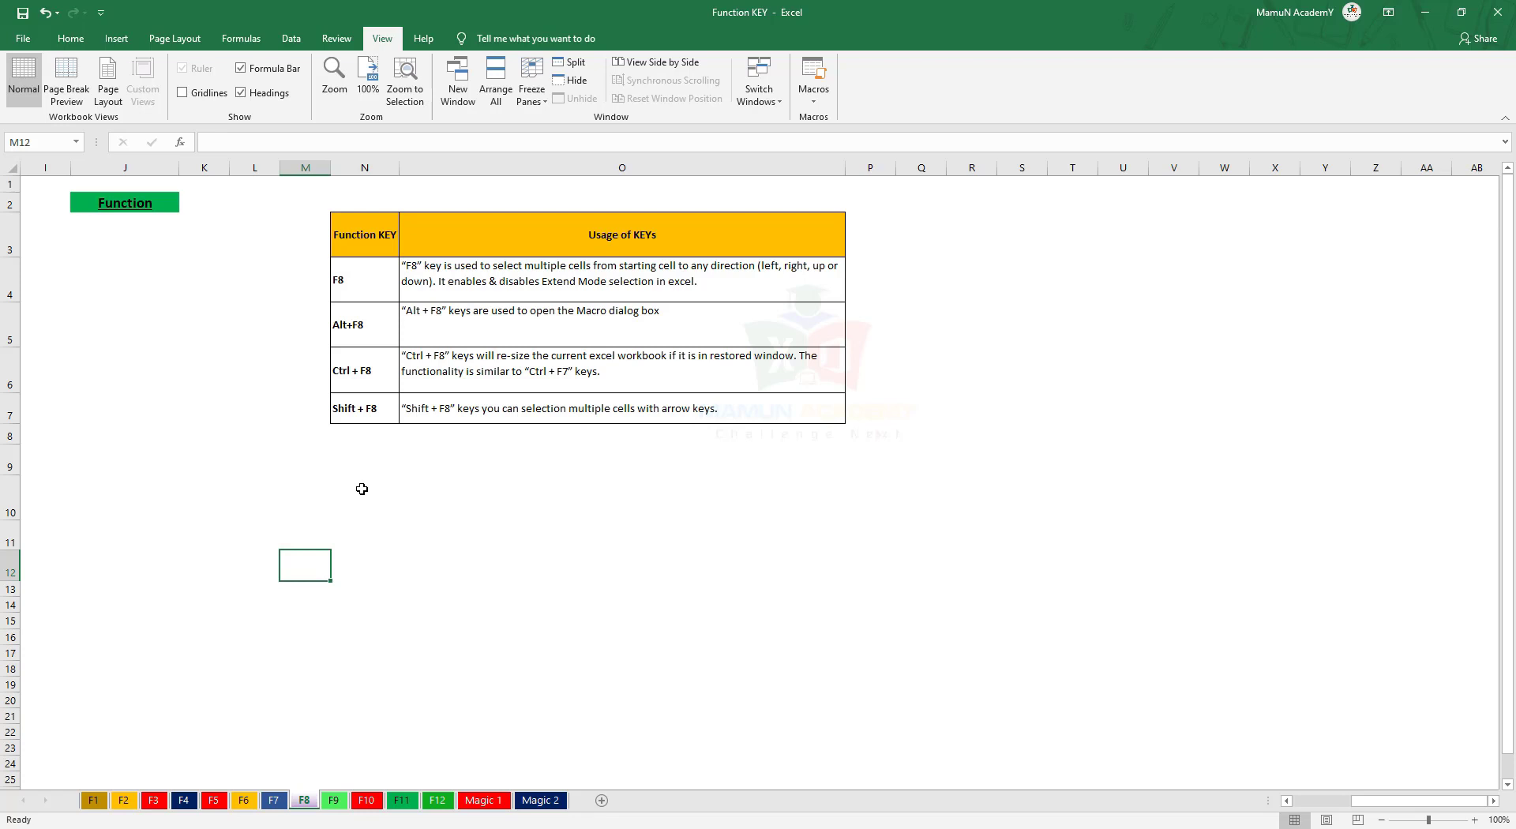
{"action": "key", "text": "alt+F8"}
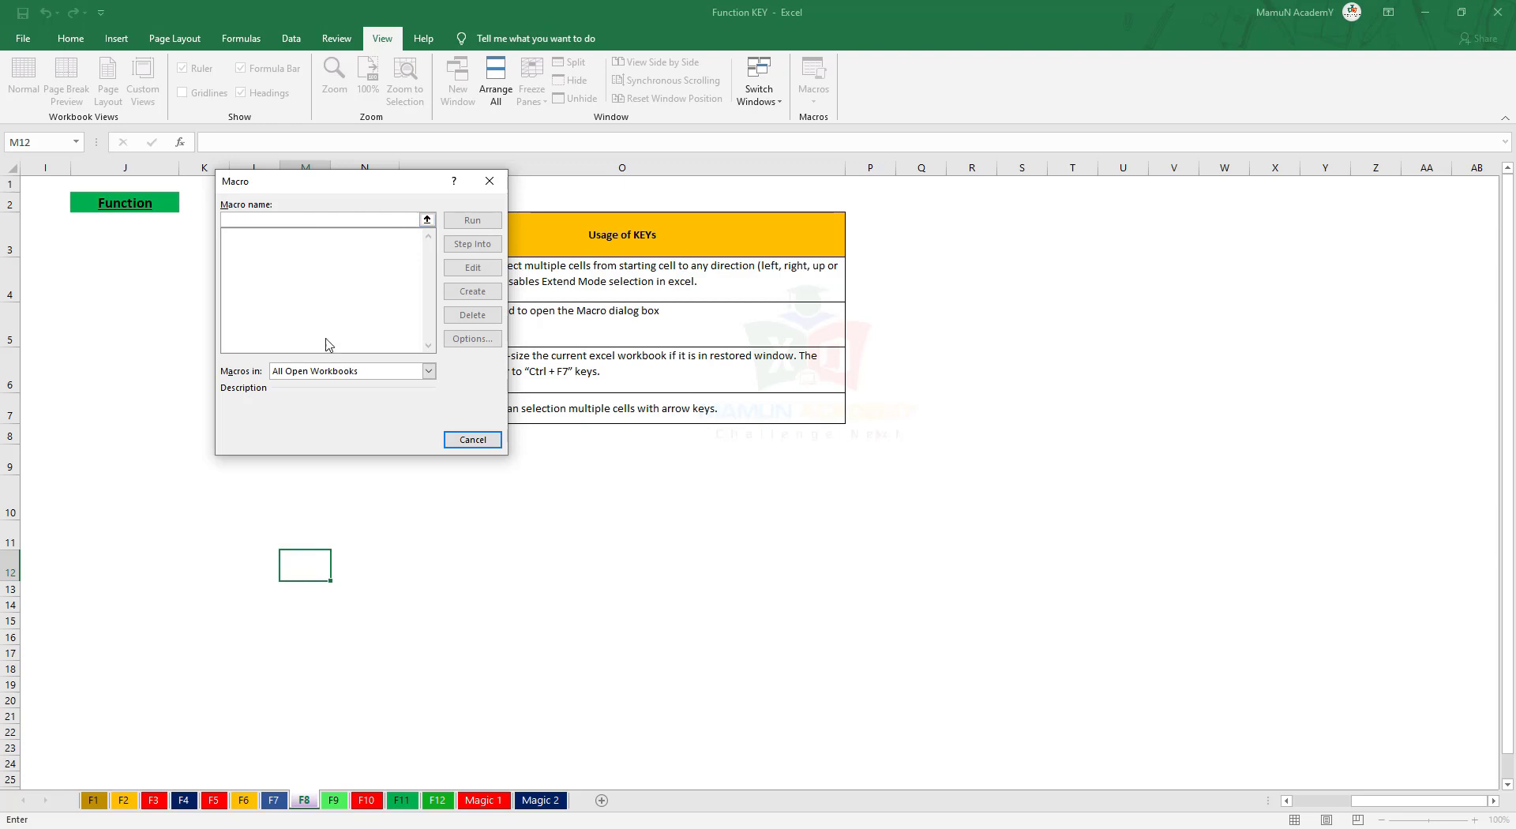
{"action": "left_click", "coordinate": [489, 180]}
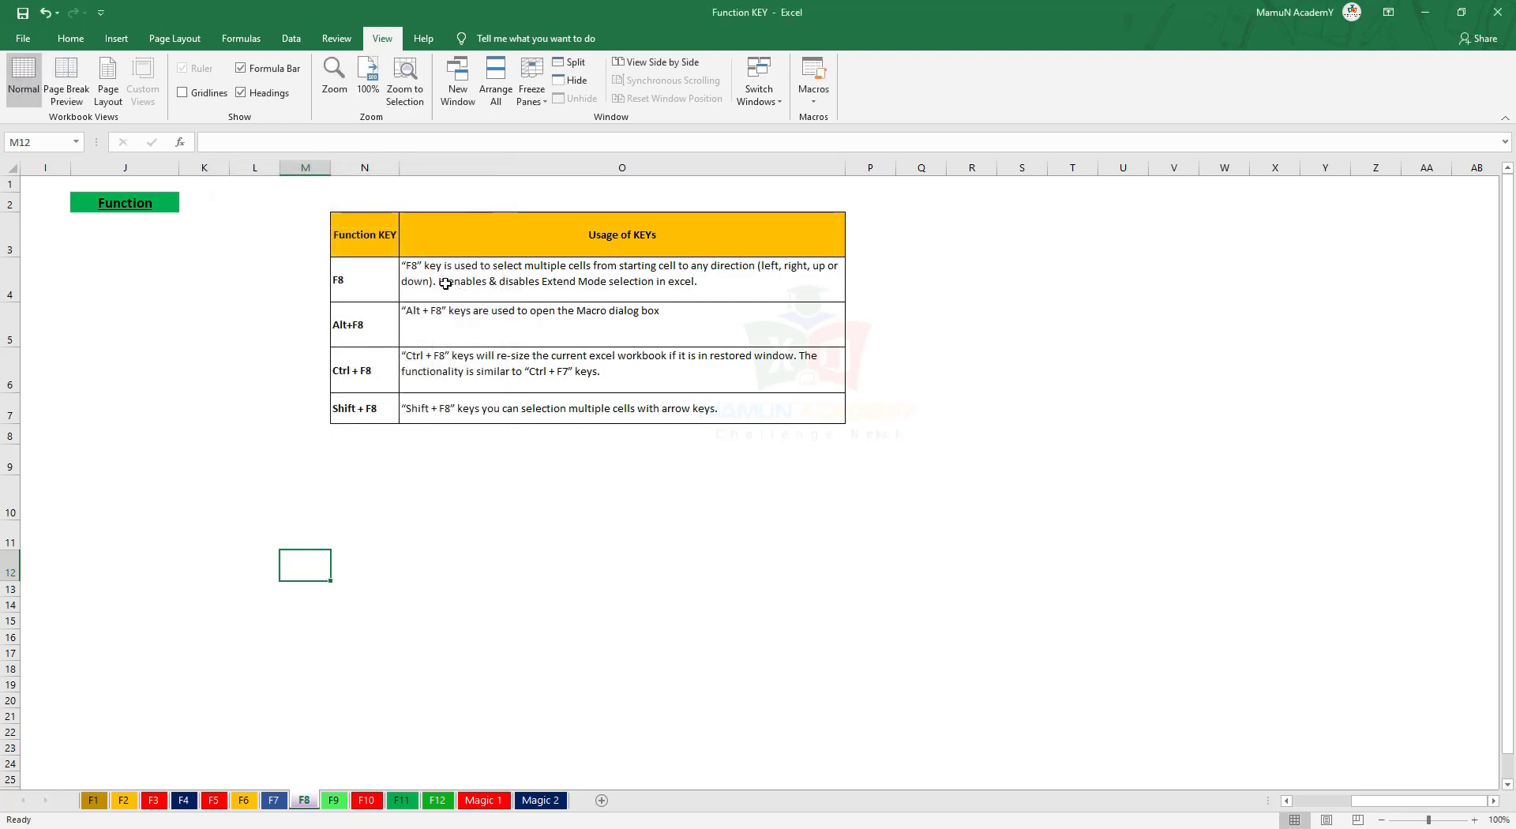
{"action": "left_click", "coordinate": [654, 521]}
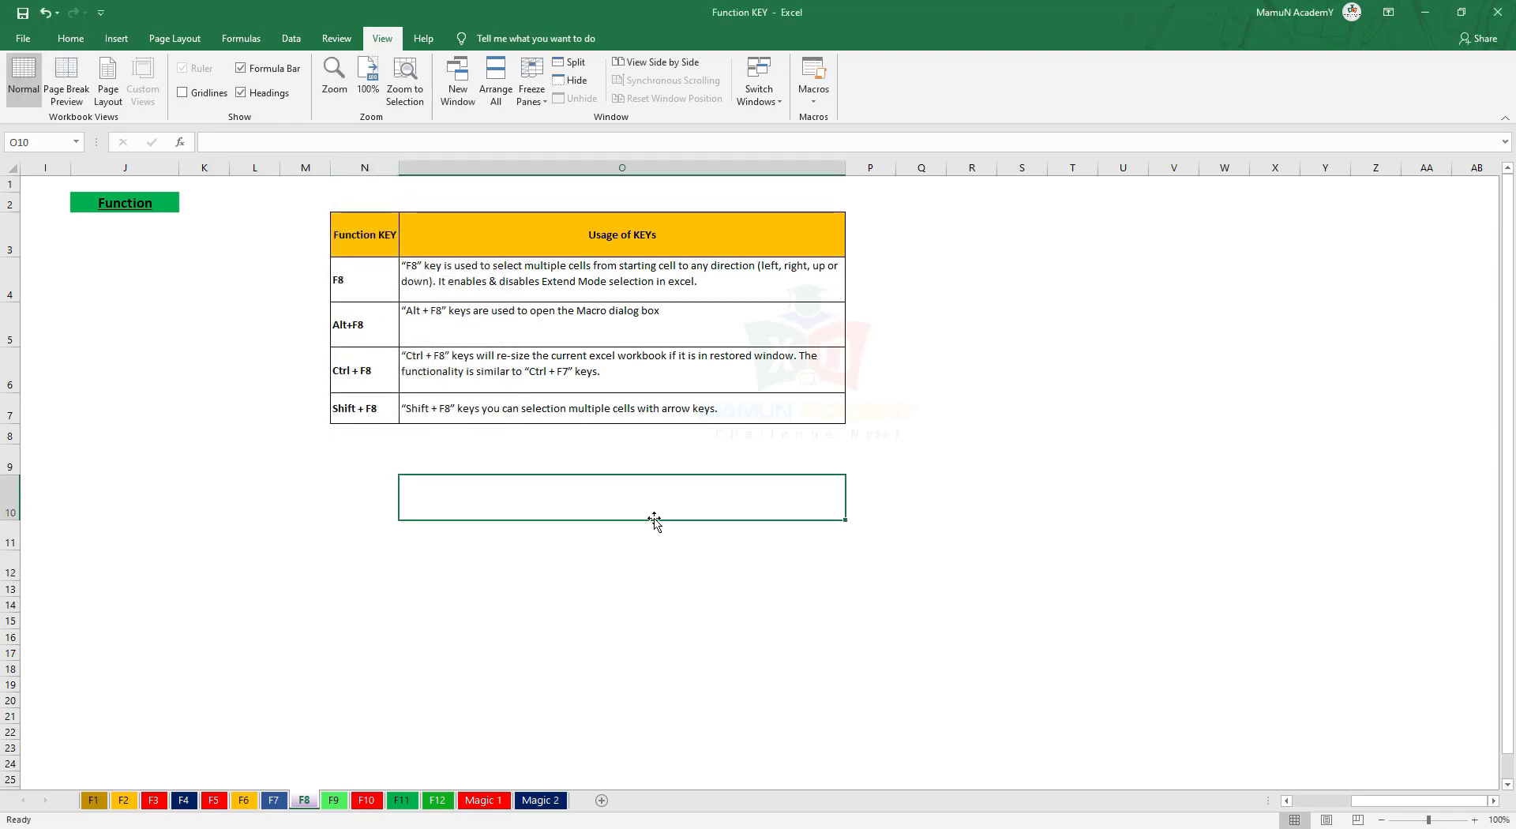
{"action": "left_click", "coordinate": [896, 495]}
{"action": "key", "text": "ctrl+F8"}
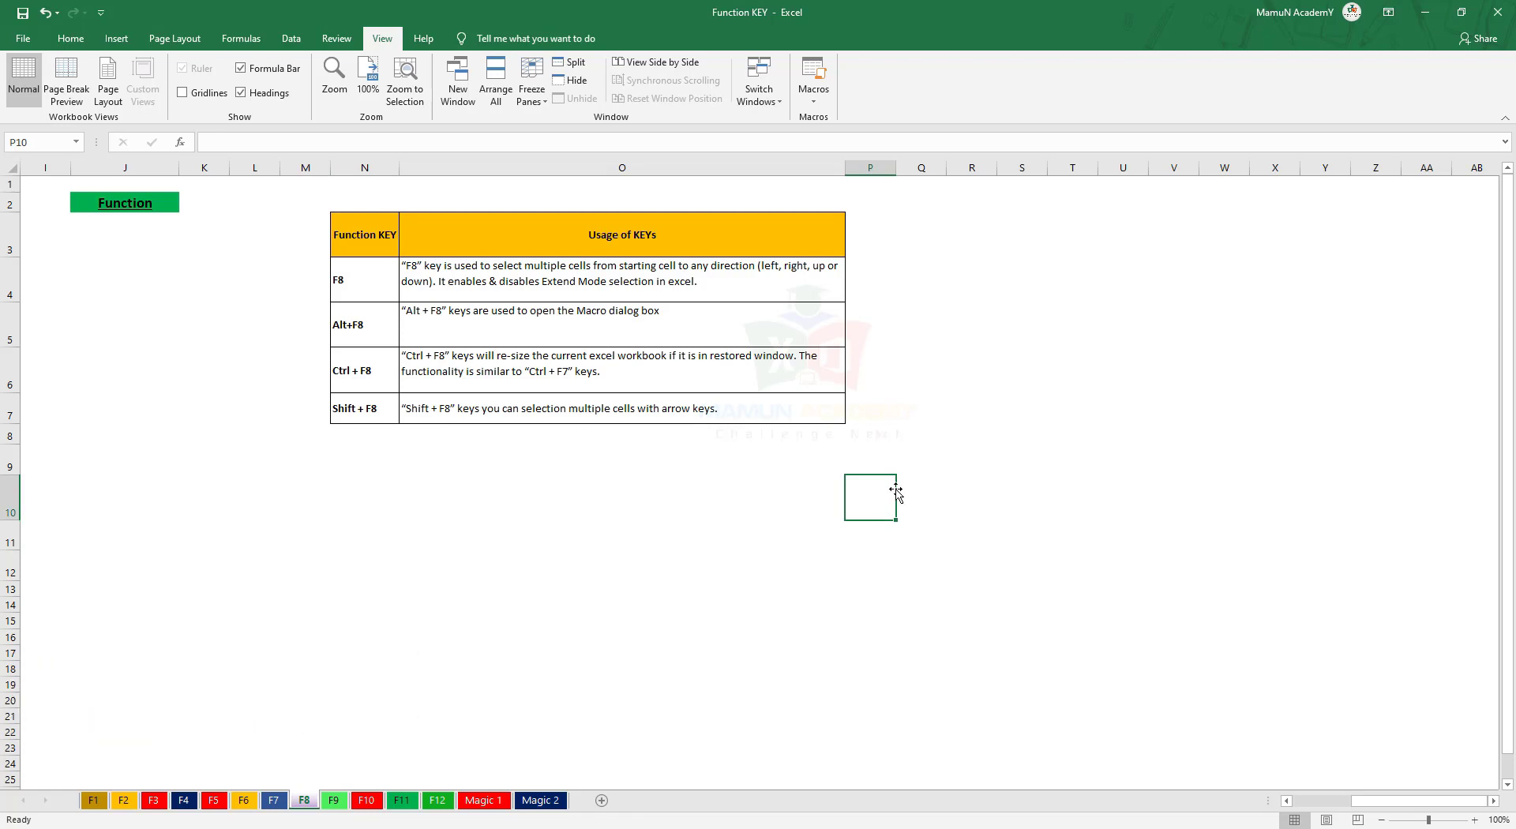
{"action": "left_click", "coordinate": [1461, 12]}
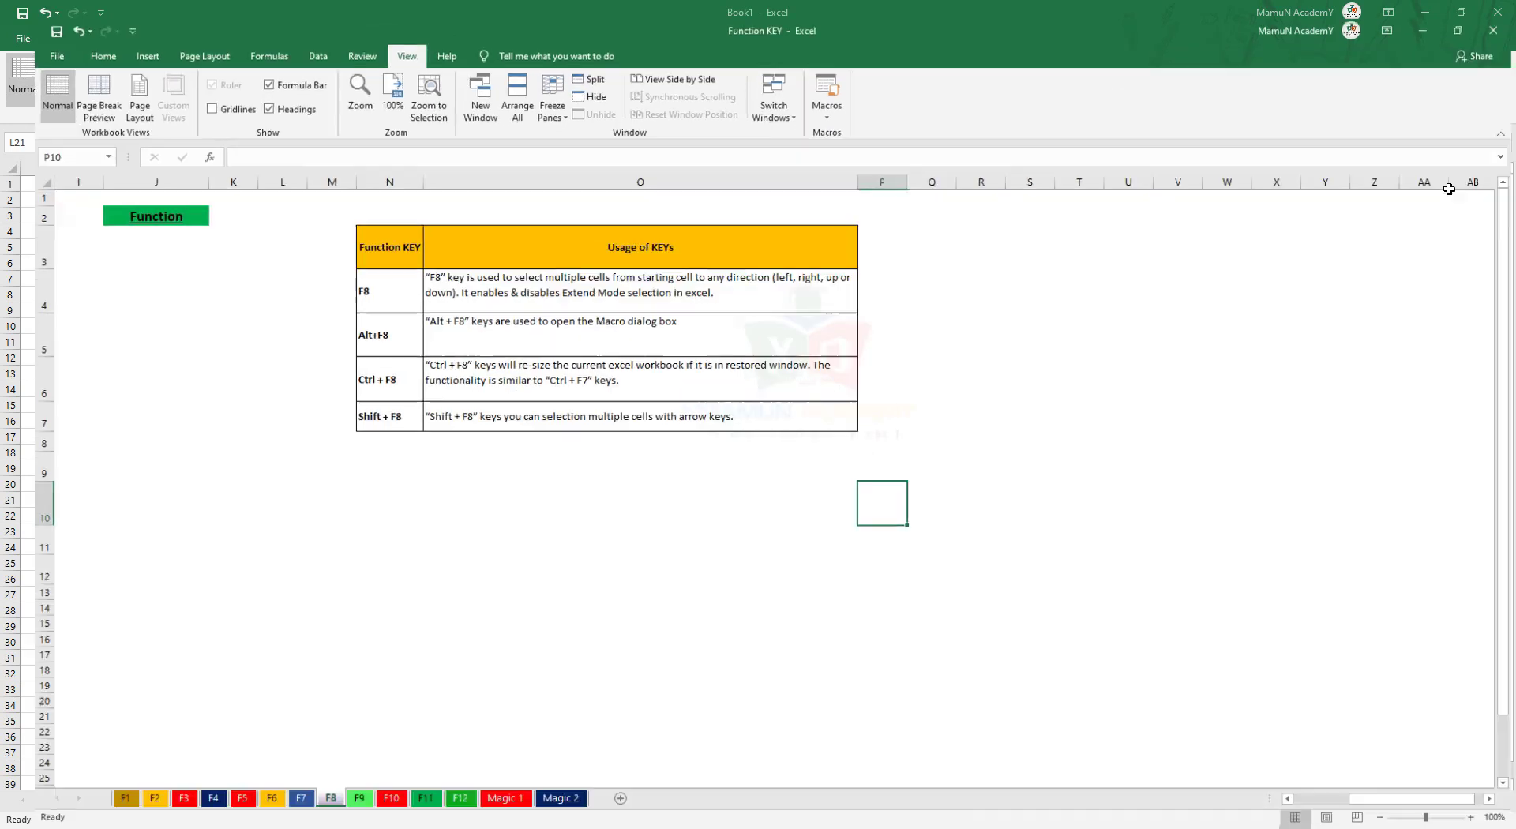
{"action": "key", "text": "ctrl+F10"}
{"action": "left_click", "coordinate": [672, 507]}
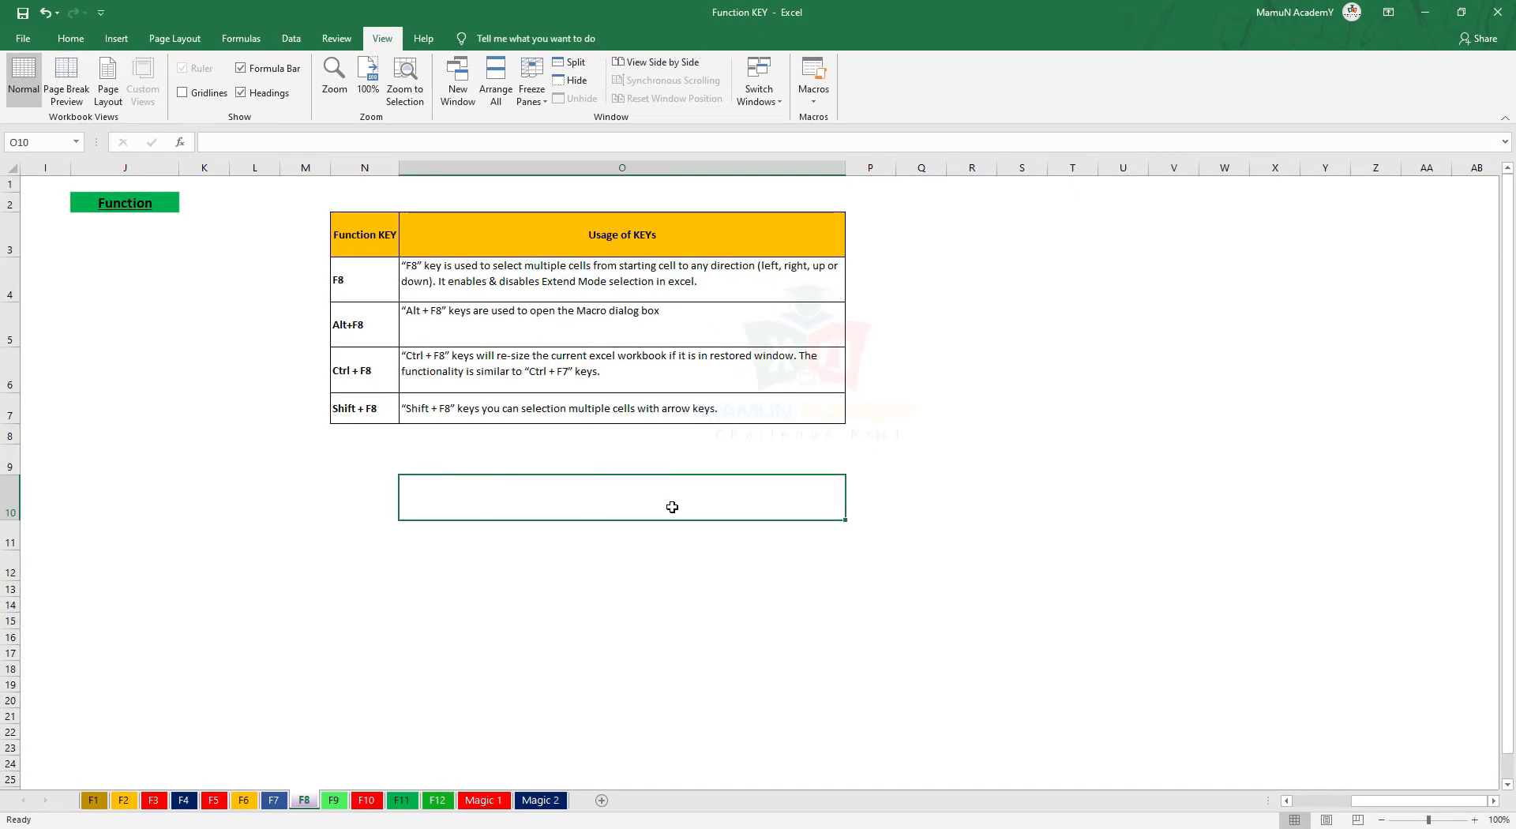
{"action": "left_click", "coordinate": [890, 497]}
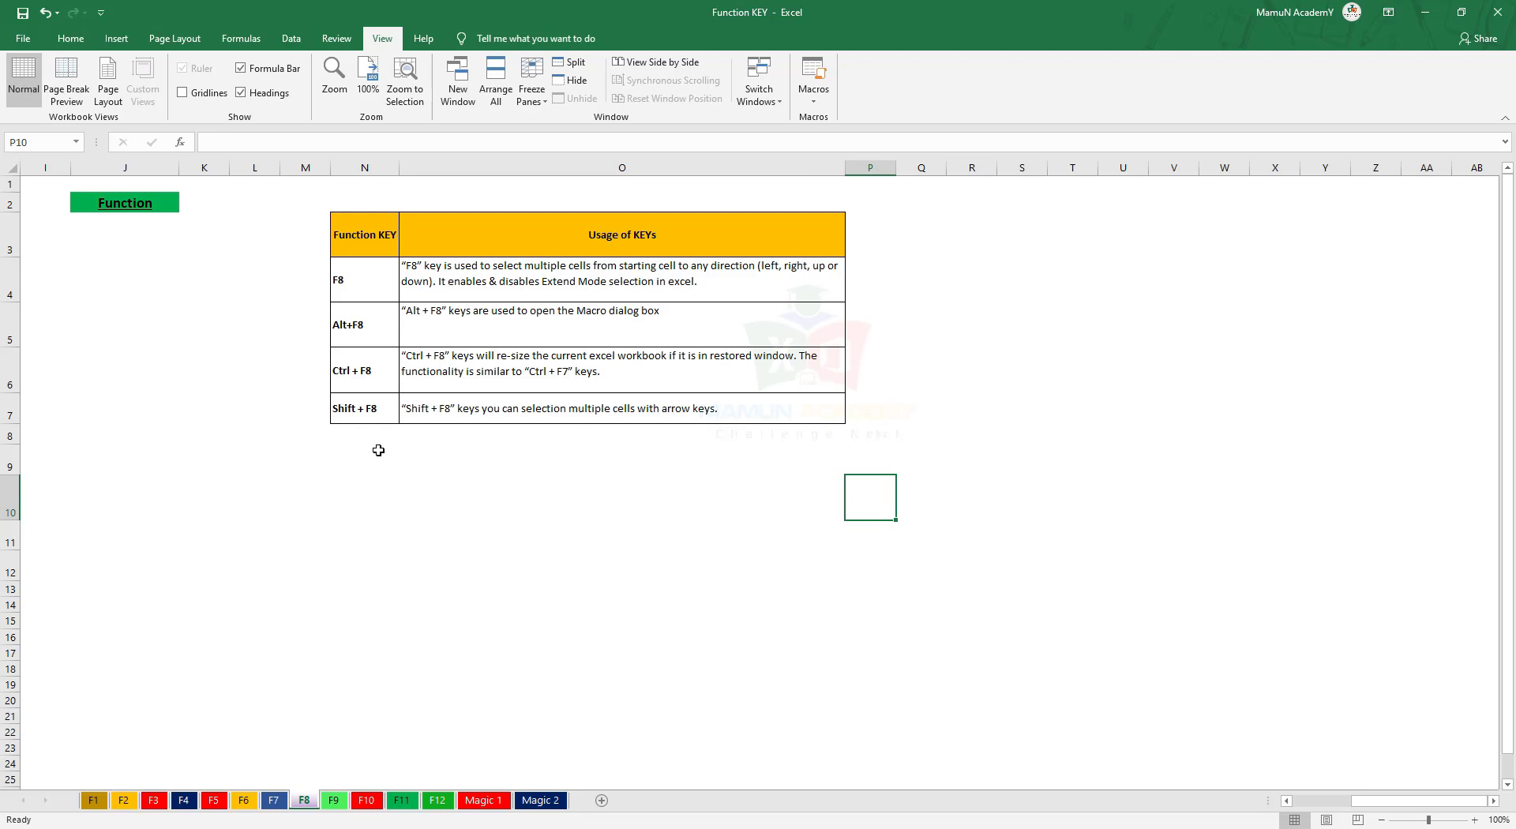
{"action": "left_click", "coordinate": [514, 488]}
{"action": "left_click", "coordinate": [926, 407]}
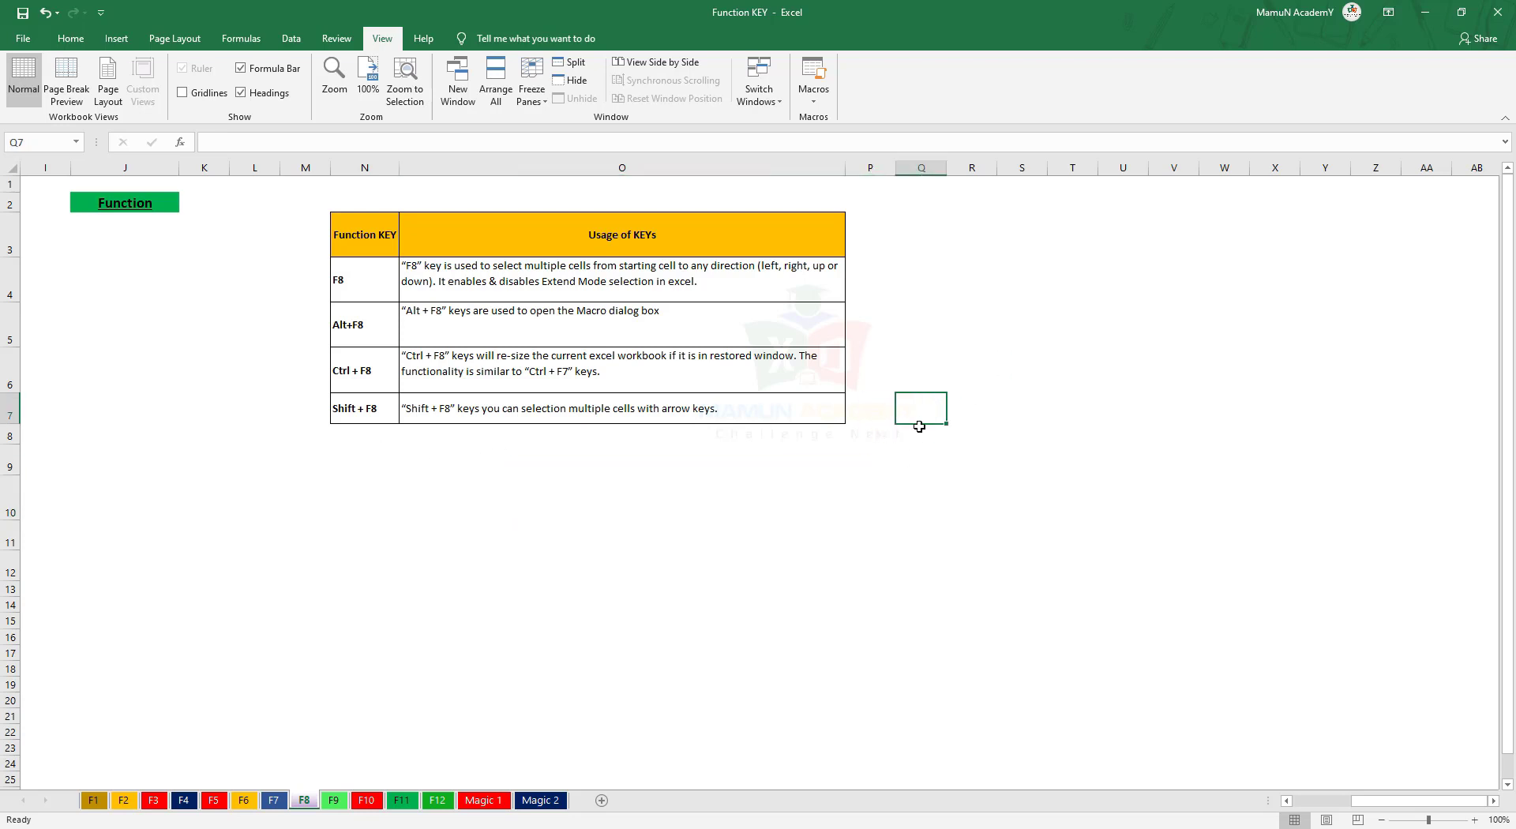
{"action": "key", "text": "shift+F8"}
{"action": "left_click", "coordinate": [921, 536]}
{"action": "left_click", "coordinate": [585, 561]}
{"action": "left_click", "coordinate": [512, 499]}
{"action": "left_click", "coordinate": [203, 458]}
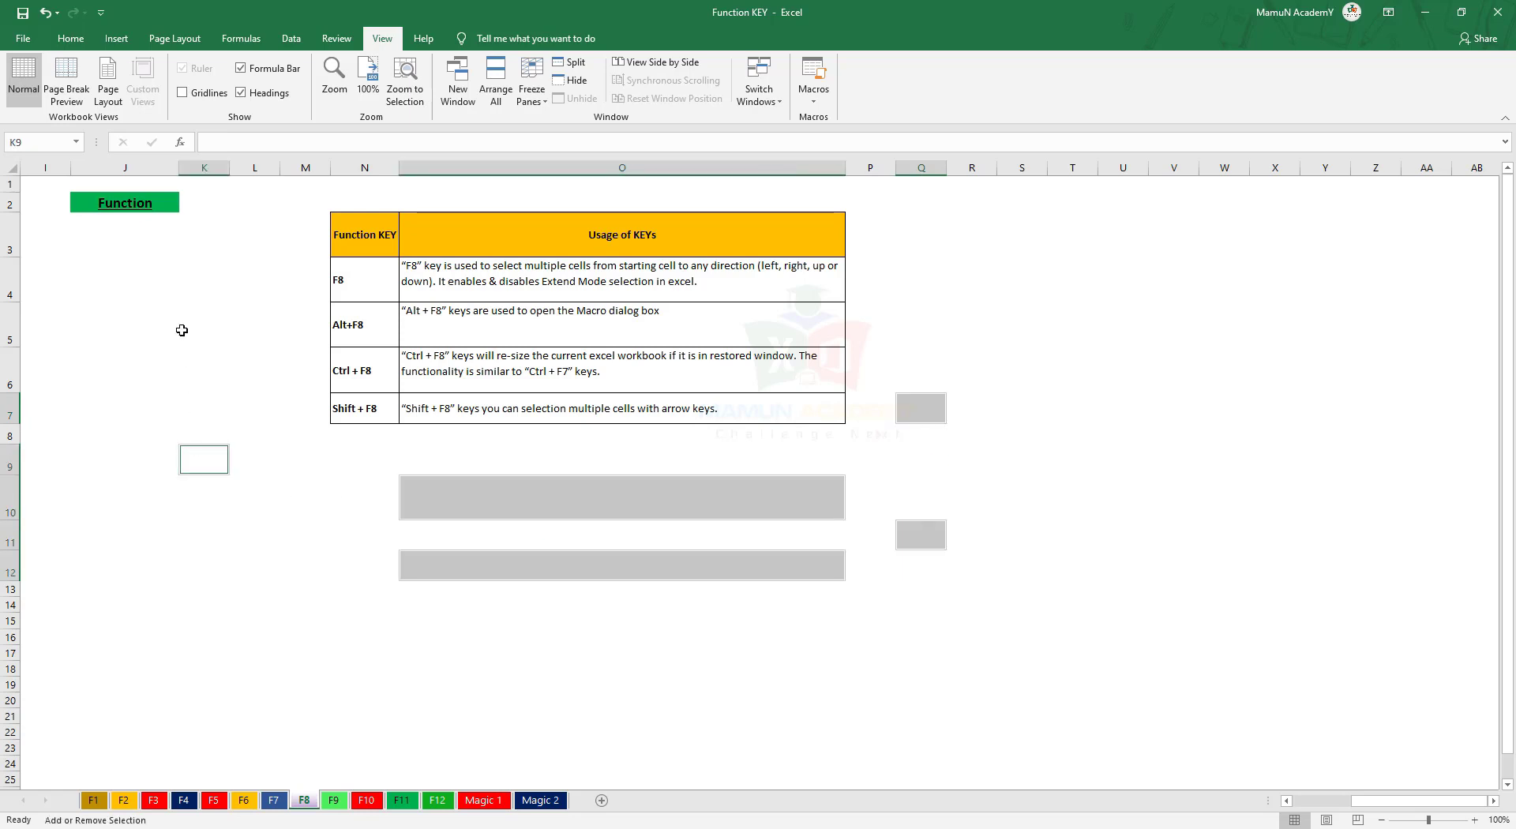
{"action": "left_click", "coordinate": [183, 330]}
{"action": "left_click", "coordinate": [219, 253]}
{"action": "left_click", "coordinate": [1180, 333]}
{"action": "left_click", "coordinate": [1189, 543]}
{"action": "left_click", "coordinate": [1018, 655]}
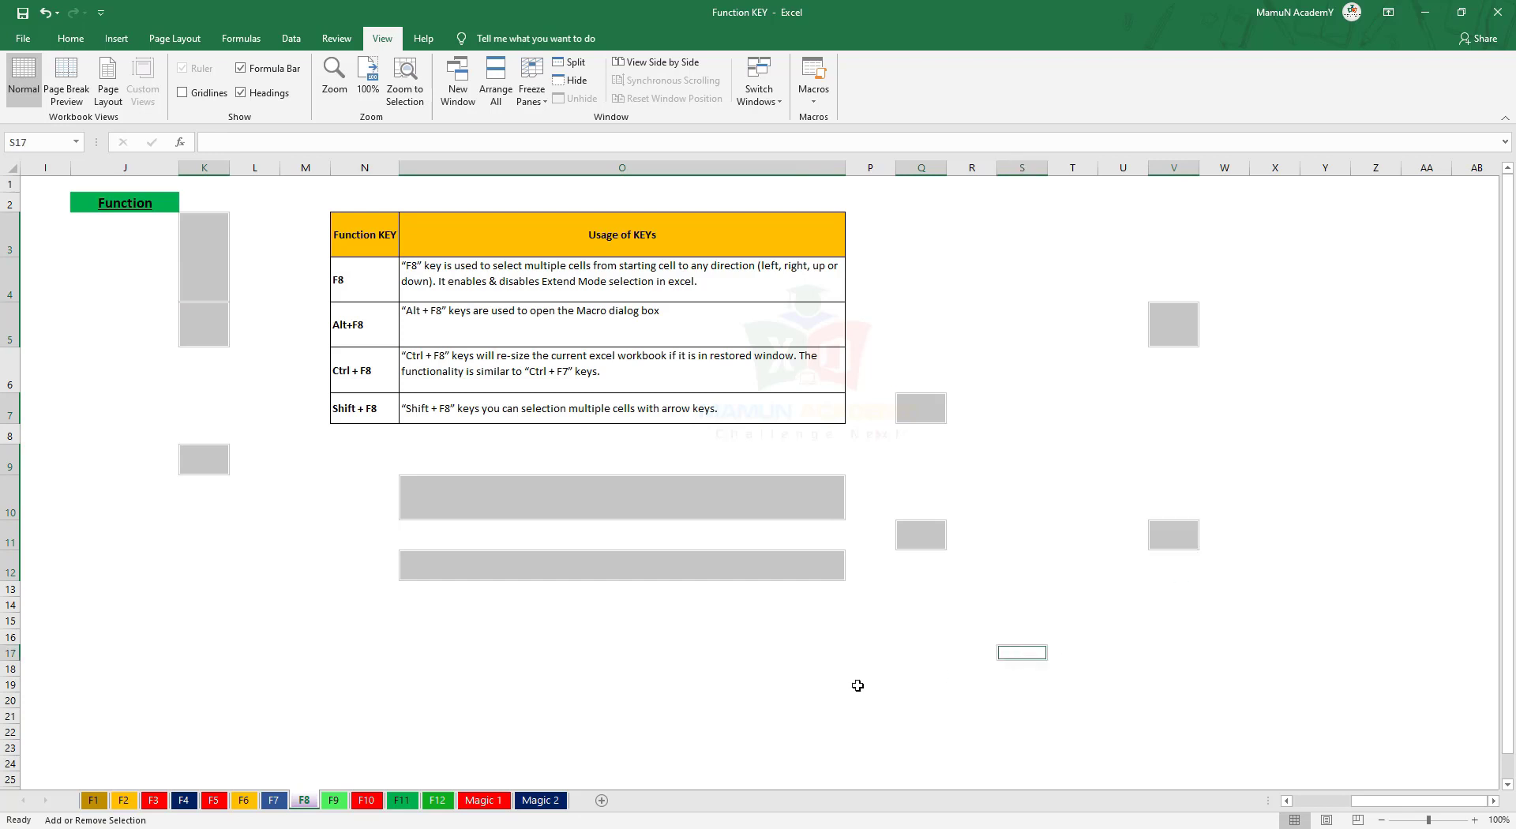
{"action": "left_click", "coordinate": [752, 690]}
{"action": "key", "text": "shift+F8"}
{"action": "left_click", "coordinate": [961, 452]}
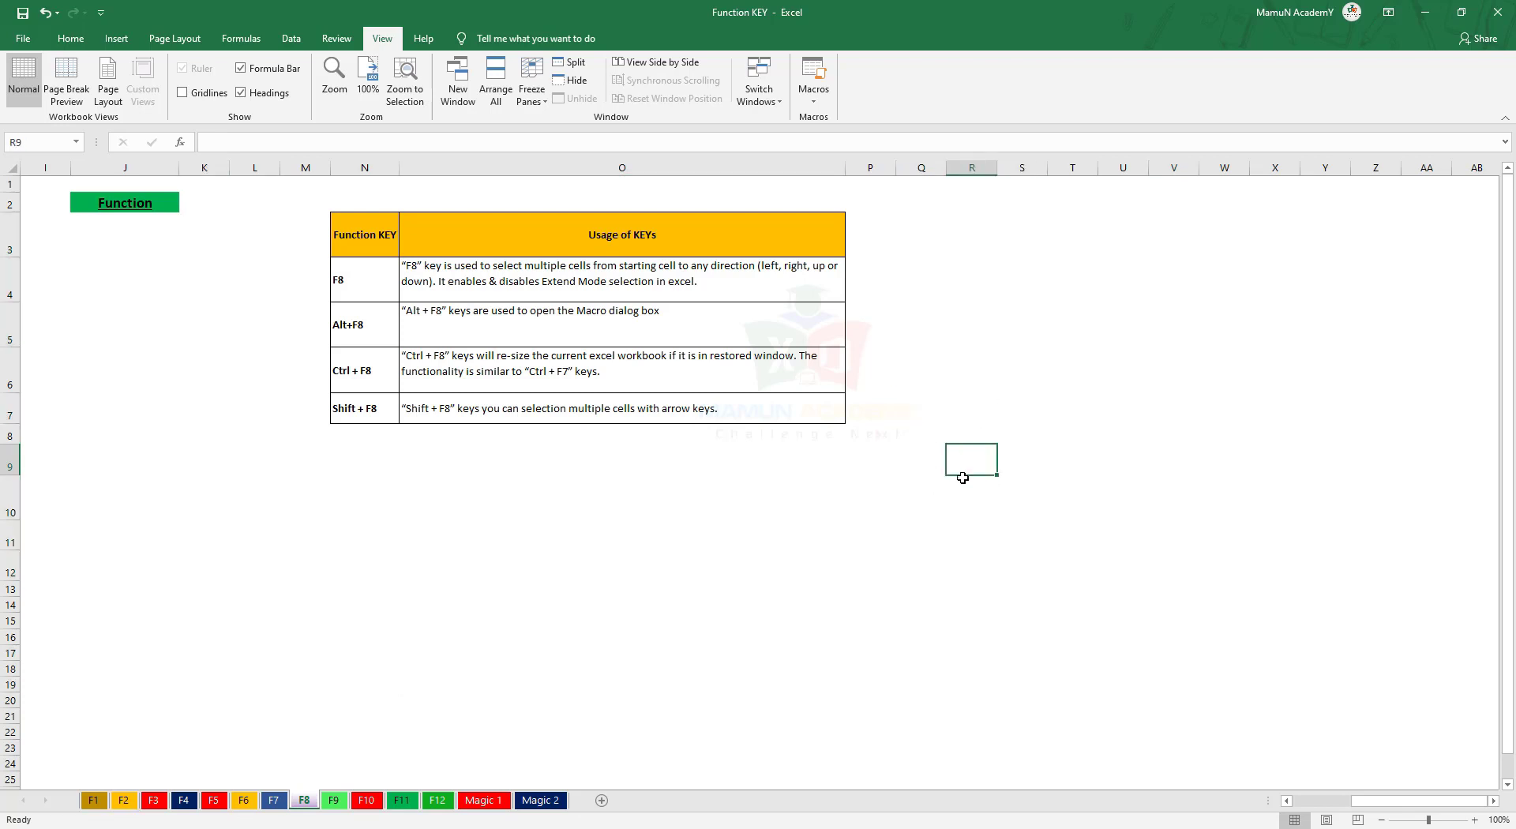
{"action": "left_click", "coordinate": [973, 565], "text": "ctrl"}
{"action": "left_click", "coordinate": [1225, 565], "text": "ctrl"}
{"action": "left_click", "coordinate": [1173, 323], "text": "ctrl"}
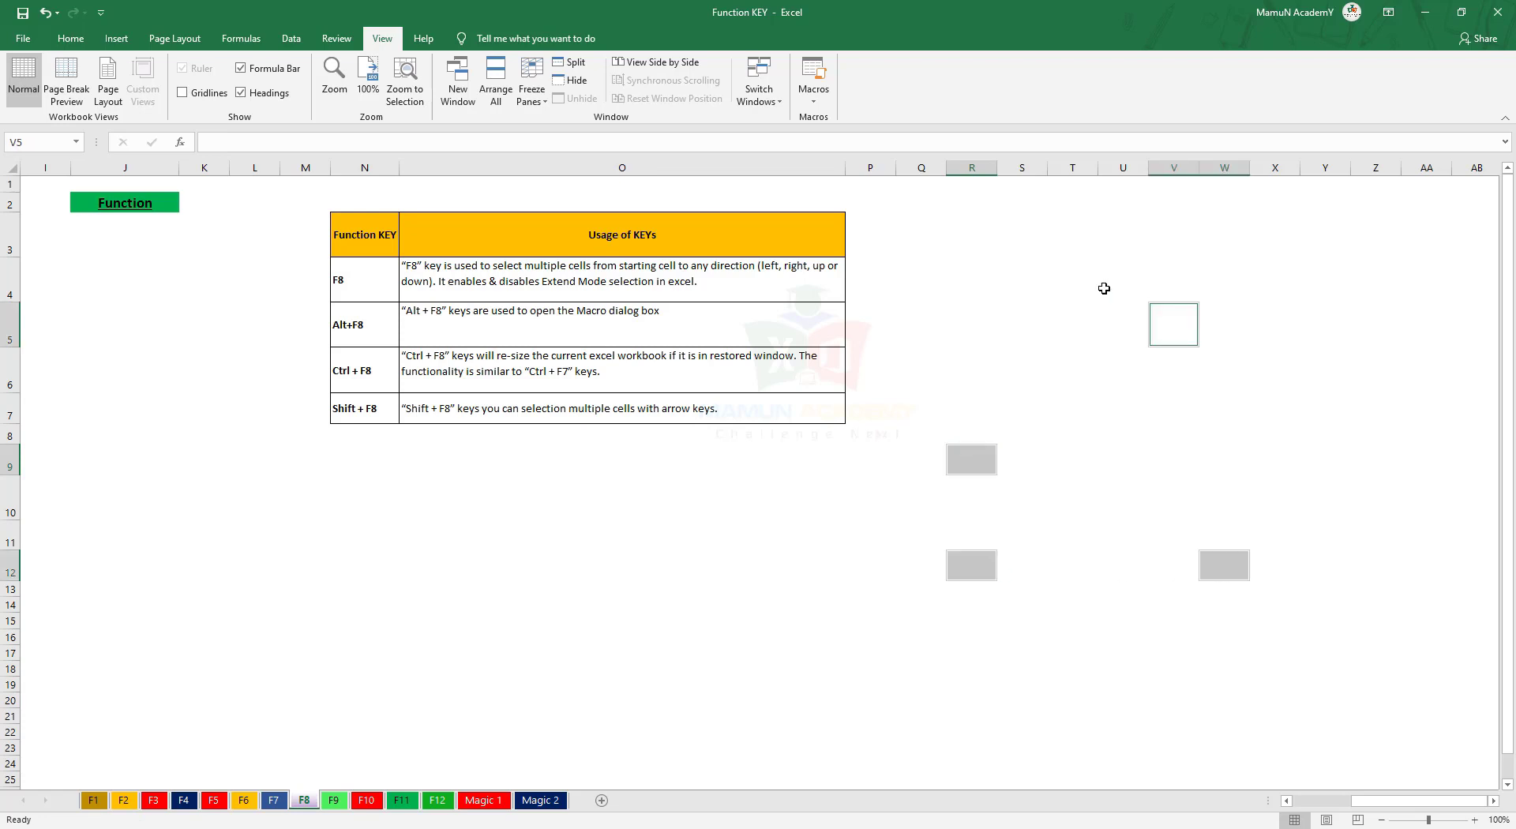
{"action": "left_click", "coordinate": [1021, 278], "text": "ctrl"}
{"action": "left_click", "coordinate": [837, 506], "text": "ctrl"}
{"action": "left_click", "coordinate": [604, 571], "text": "ctrl"}
{"action": "left_click", "coordinate": [346, 619], "text": "ctrl"}
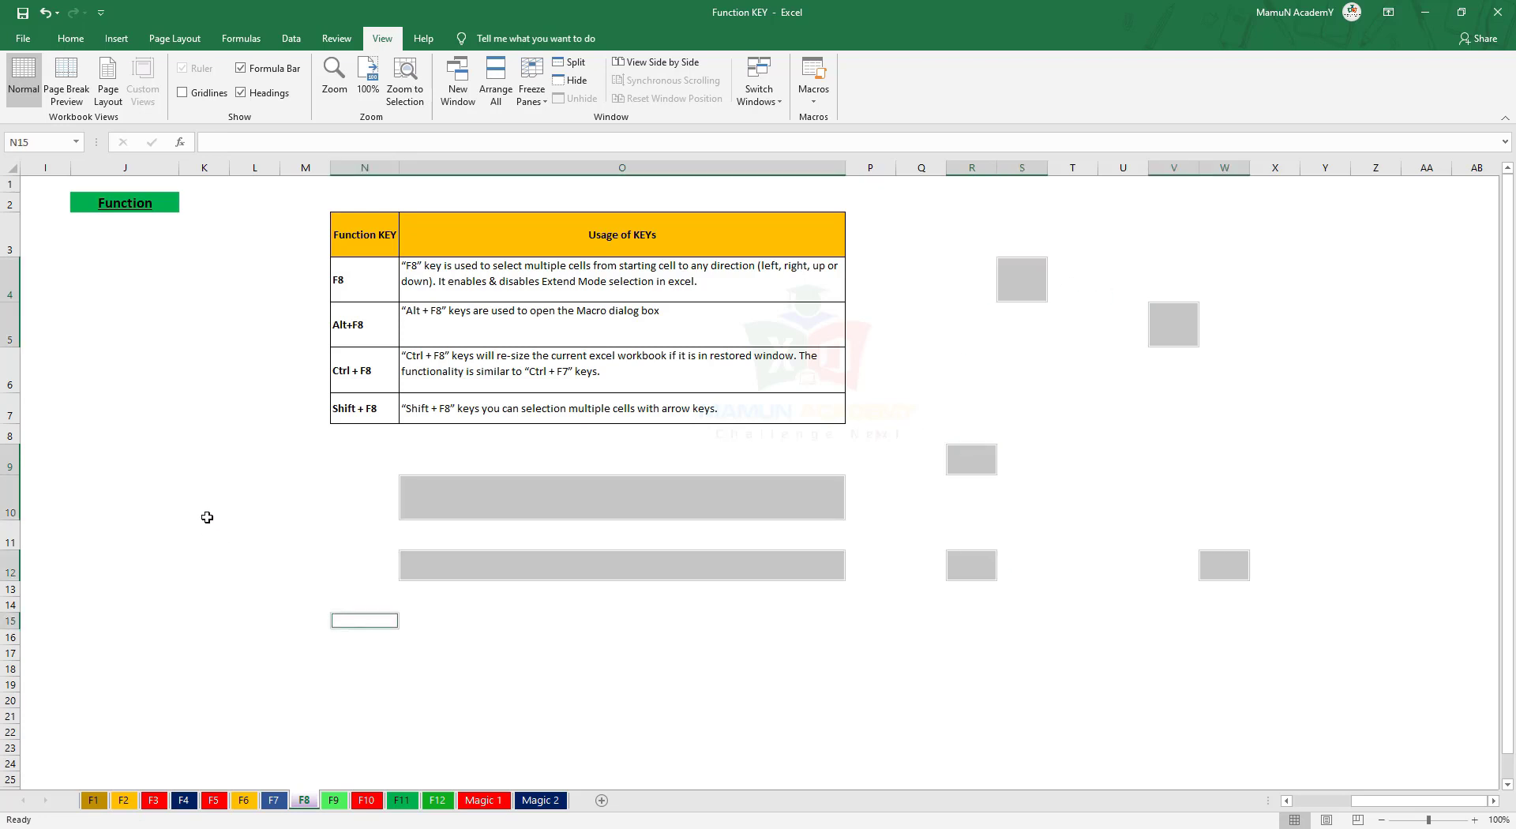
{"action": "left_click", "coordinate": [206, 514], "text": "ctrl"}
{"action": "left_click", "coordinate": [201, 377], "text": "ctrl"}
{"action": "left_click", "coordinate": [1070, 402]}
{"action": "left_click", "coordinate": [966, 585]}
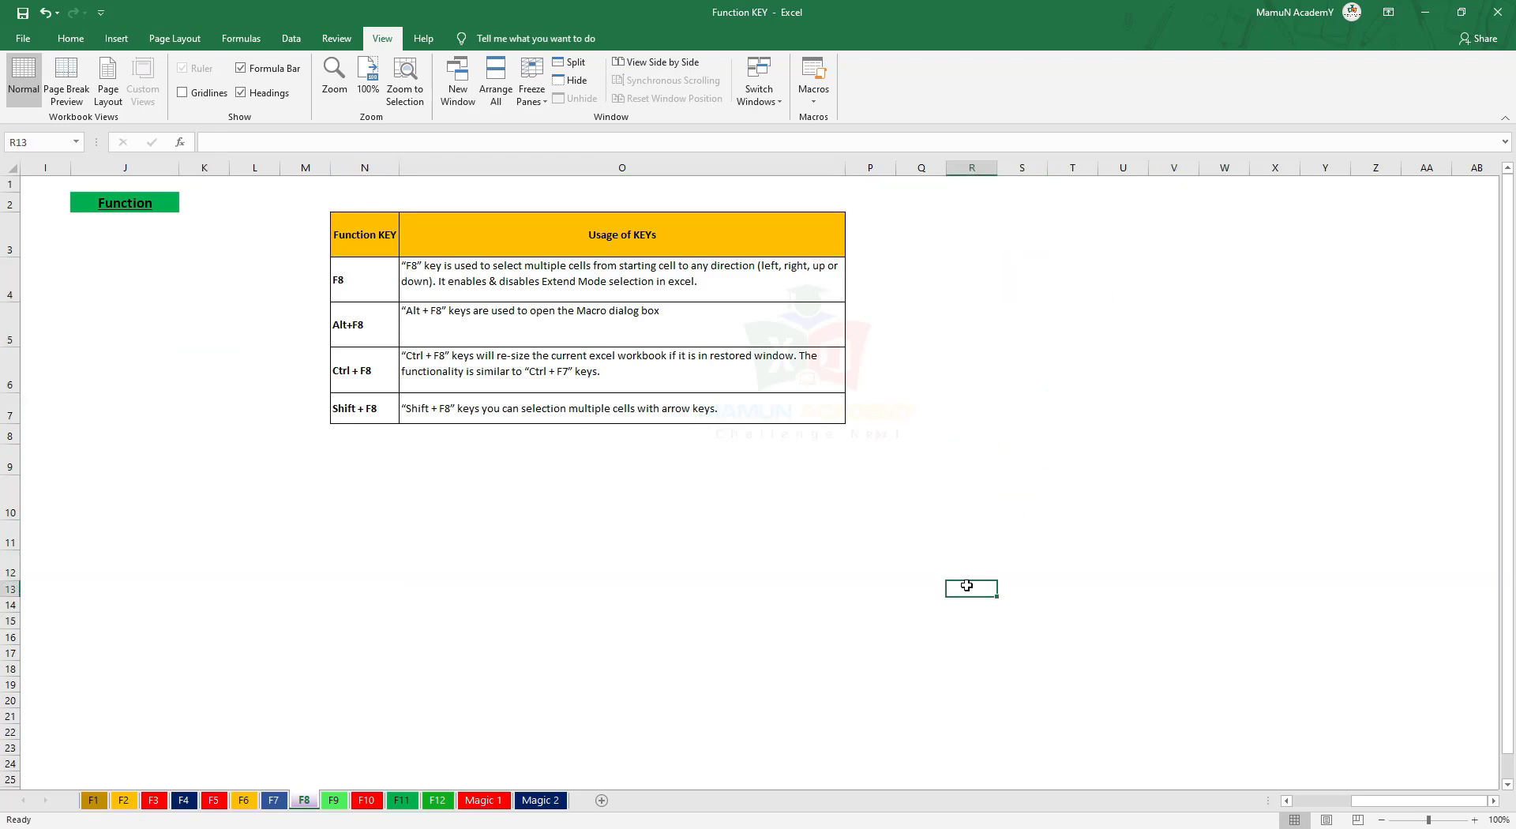
{"action": "key", "text": "shift+F8"}
{"action": "left_click", "coordinate": [562, 565]}
{"action": "left_click", "coordinate": [917, 431]}
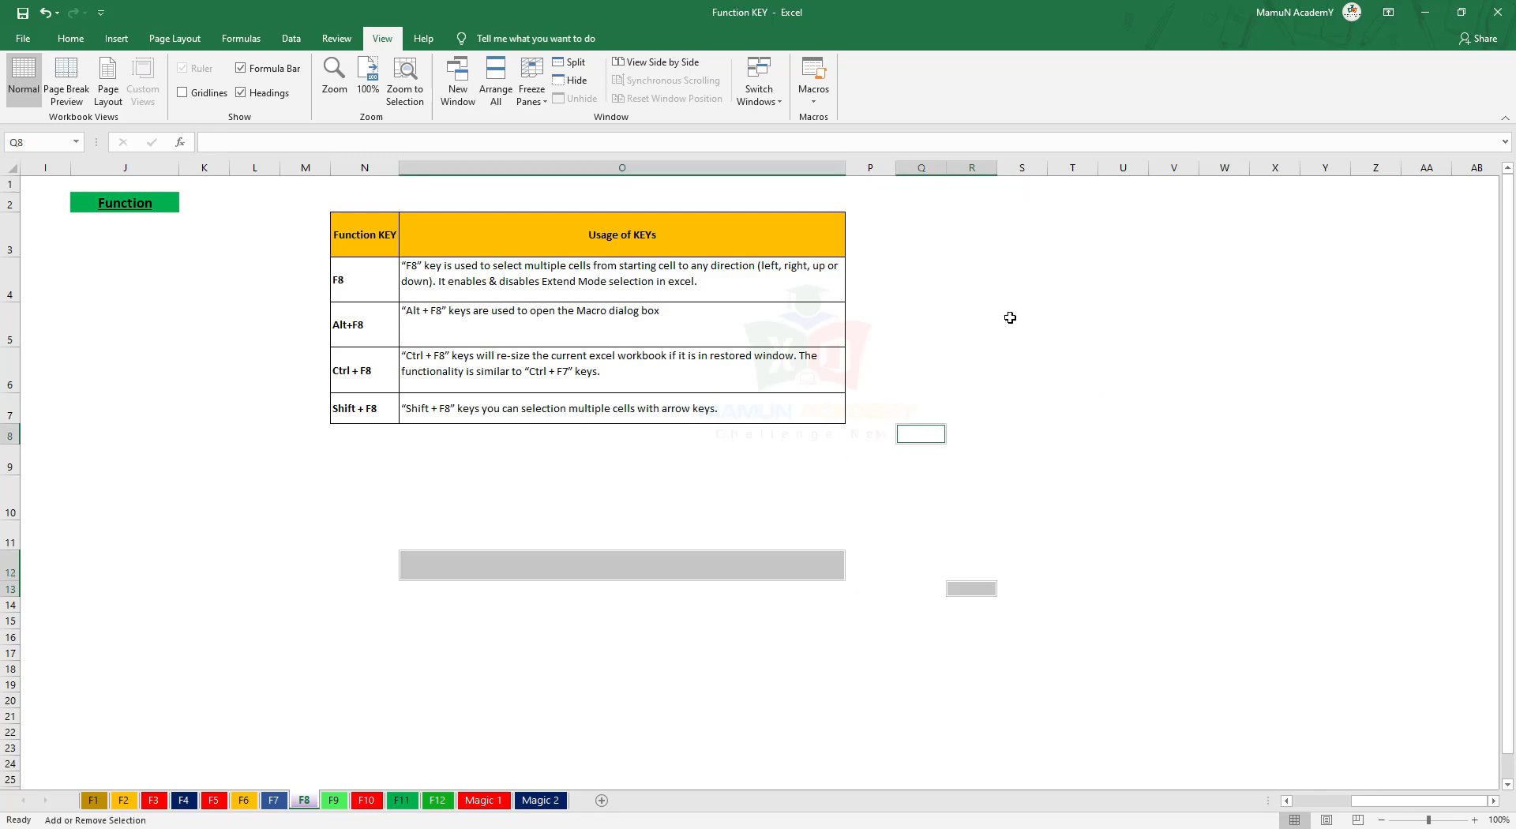
{"action": "left_click", "coordinate": [1012, 320]}
{"action": "left_click", "coordinate": [1216, 486]}
{"action": "left_click", "coordinate": [1224, 636]}
{"action": "left_click", "coordinate": [1325, 324]}
{"action": "left_click", "coordinate": [1223, 278]}
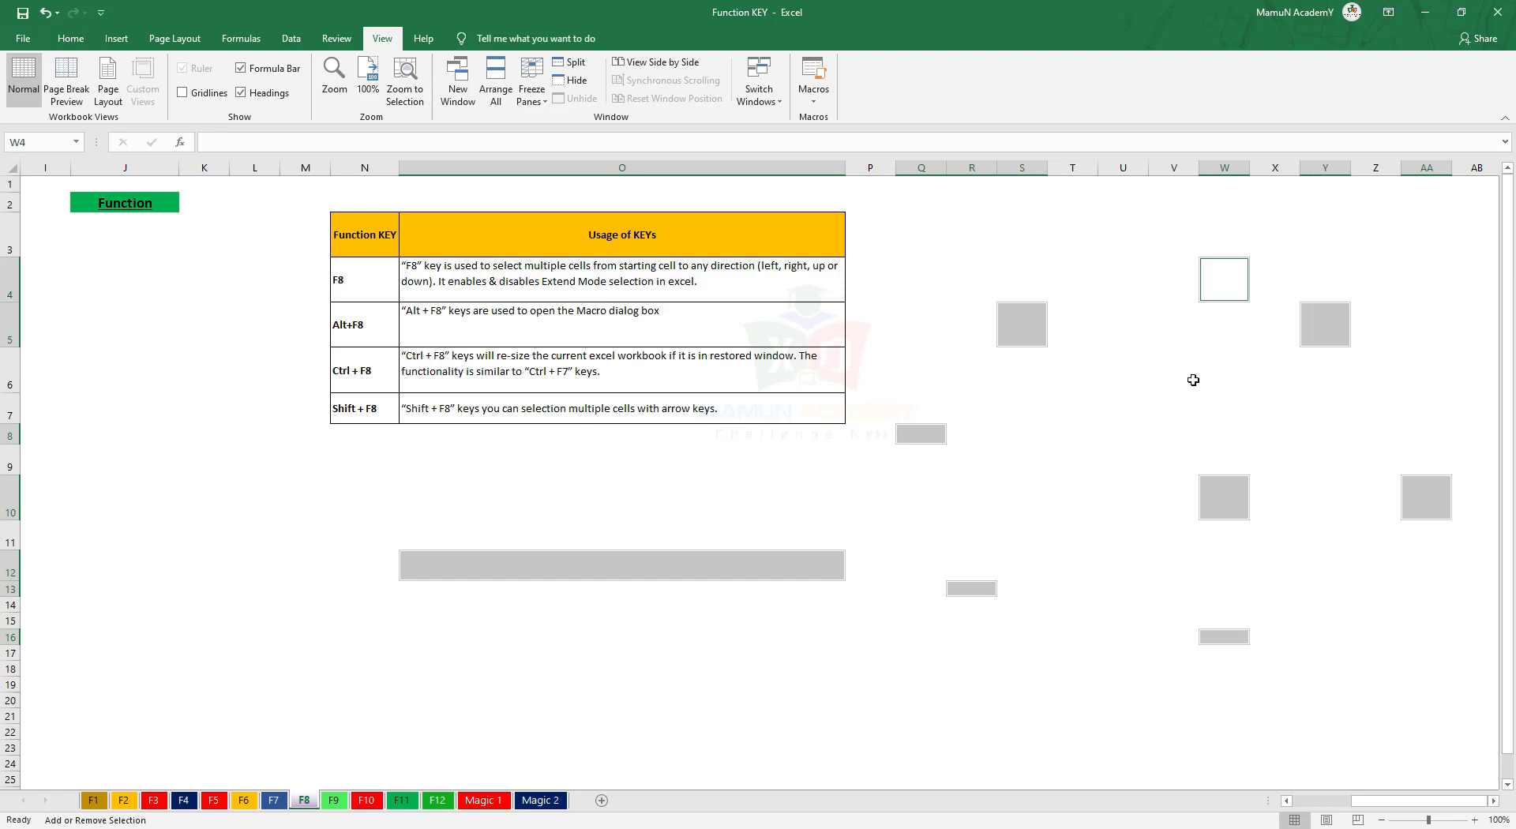
{"action": "left_click", "coordinate": [1174, 459]}
{"action": "left_click", "coordinate": [1072, 459]}
{"action": "left_click", "coordinate": [1084, 634]}
{"action": "left_click", "coordinate": [916, 694]}
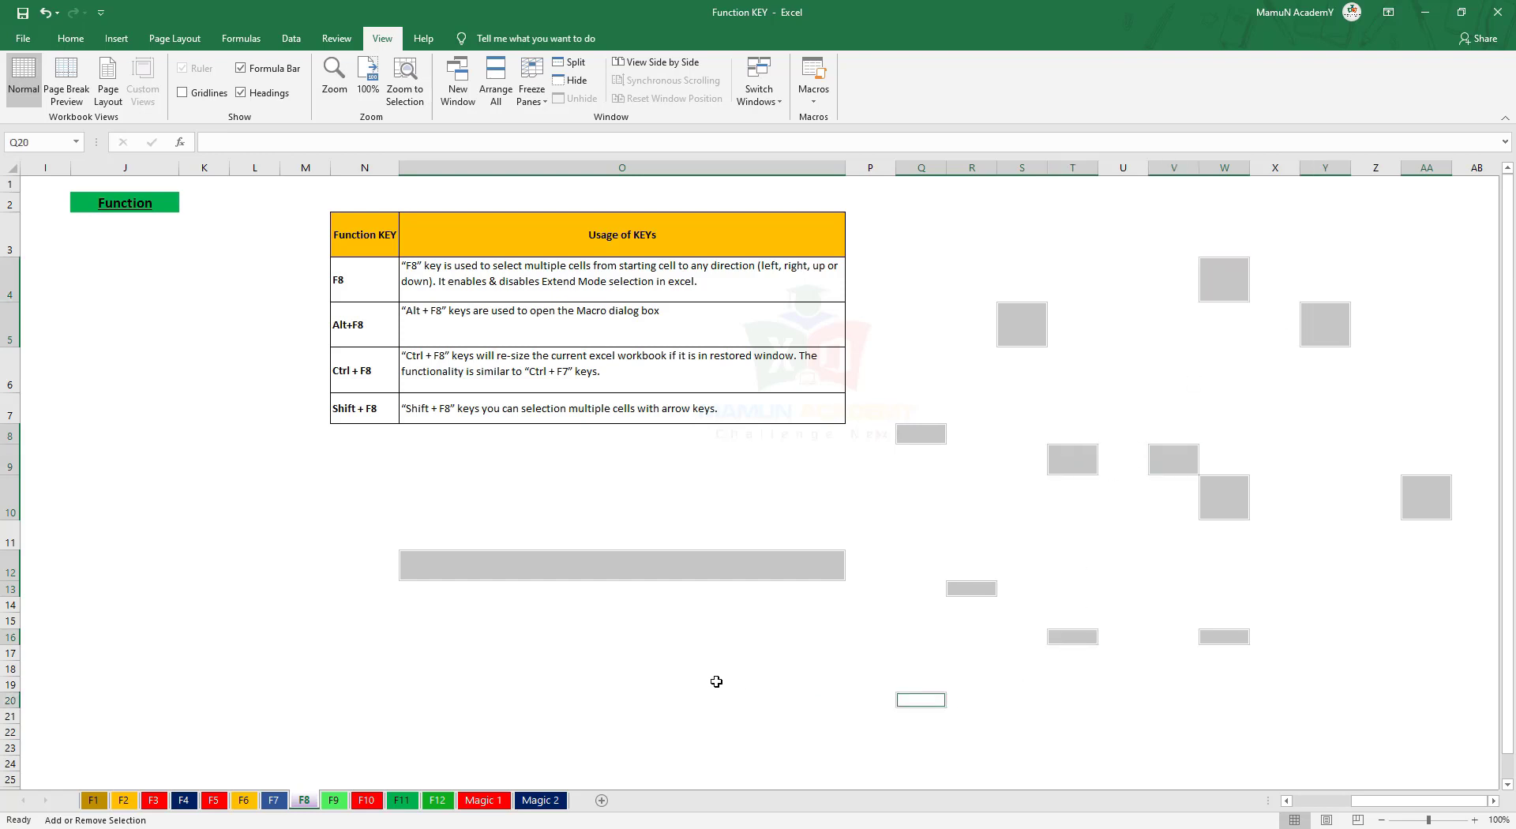
{"action": "left_click", "coordinate": [608, 668]}
{"action": "left_click", "coordinate": [210, 589]}
{"action": "left_click", "coordinate": [226, 514]}
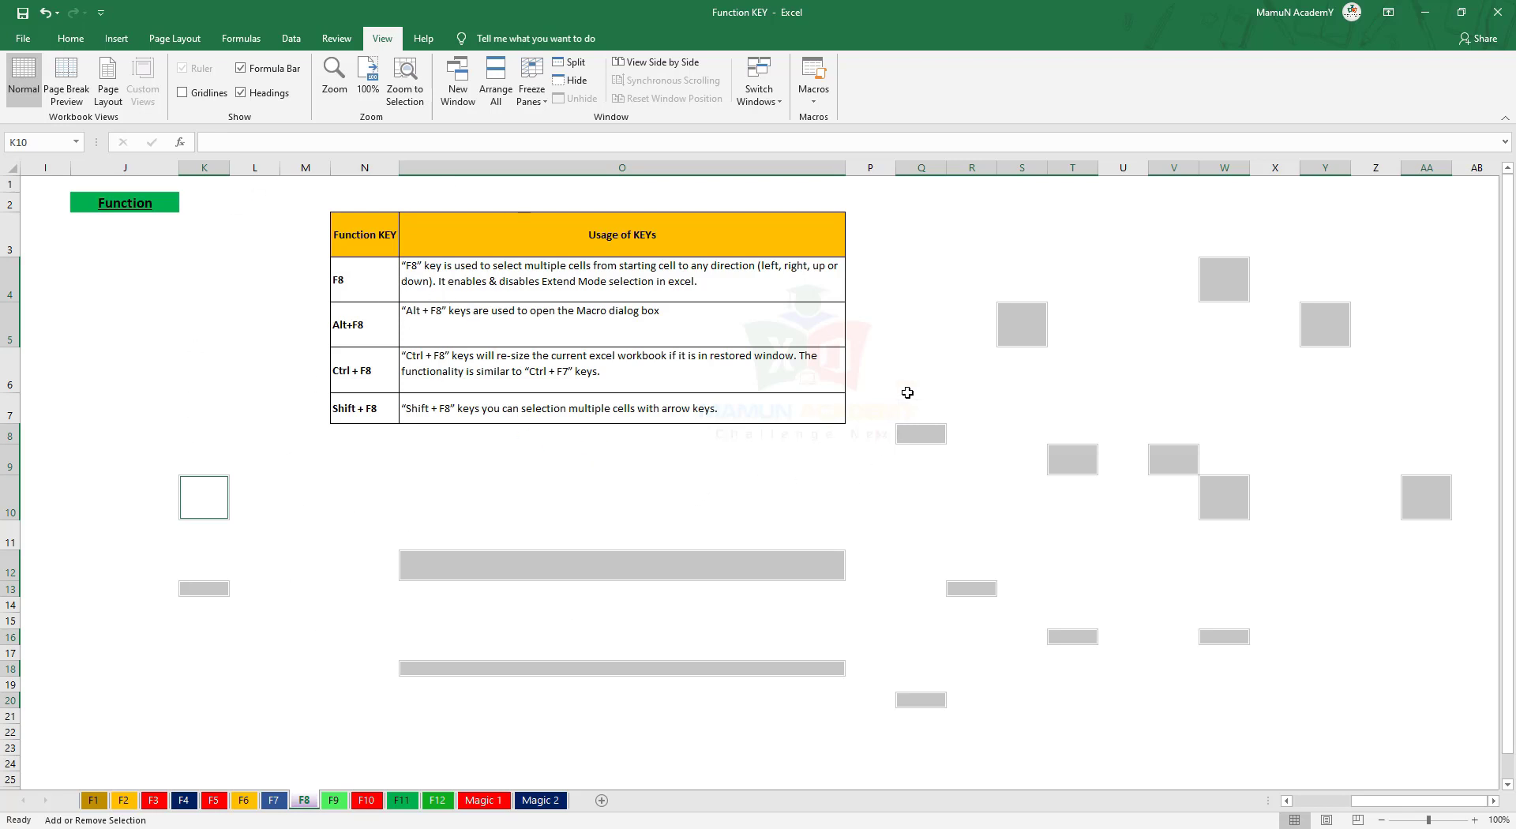
{"action": "left_click", "coordinate": [364, 534]}
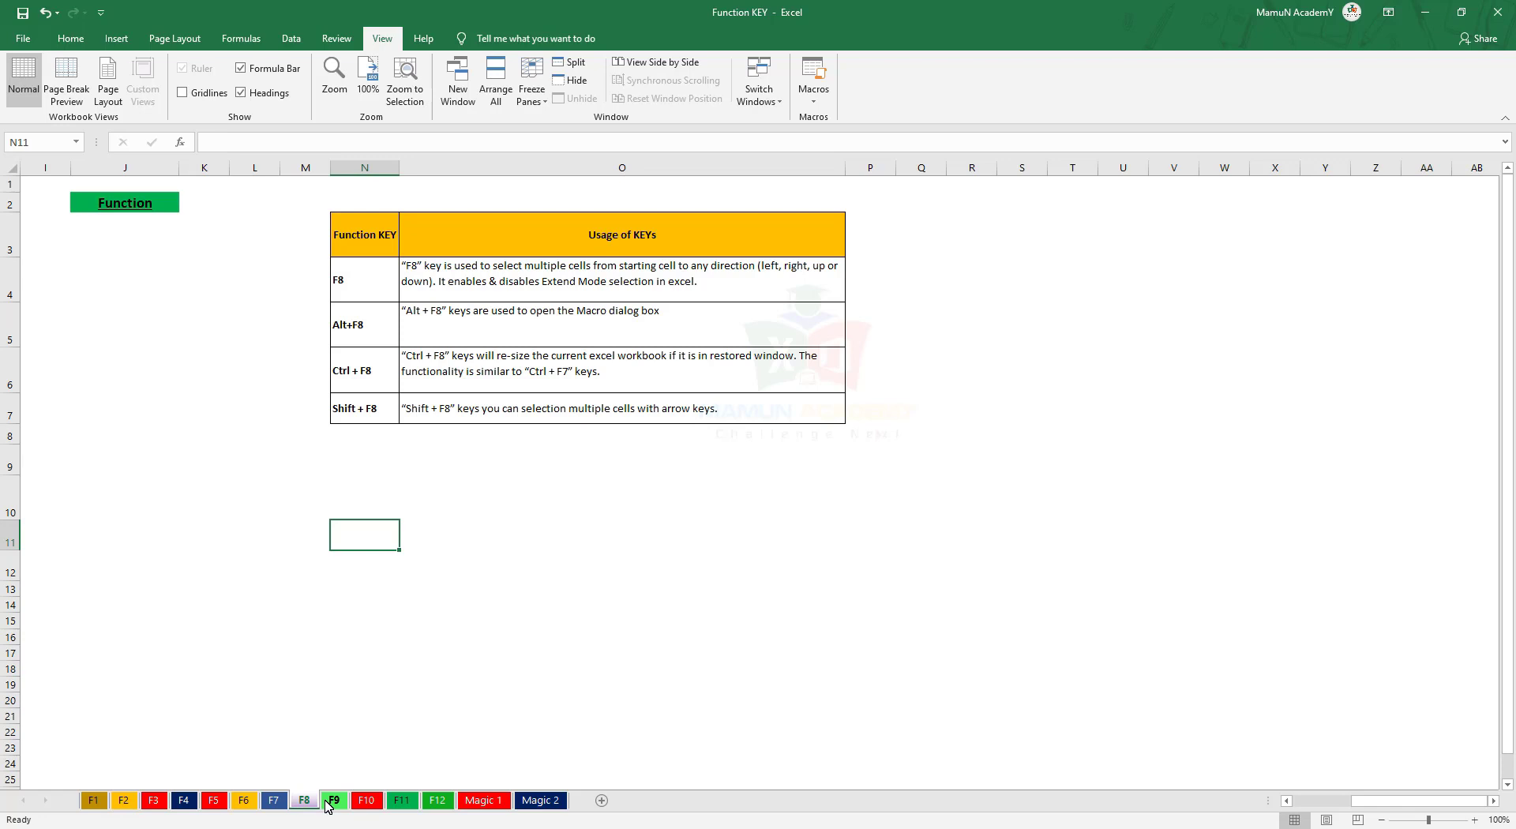
On the F9 sheet, fill P5:P11 with =RANDBETWEEN(1,52) using Ctrl+Enter.
{"action": "left_click", "coordinate": [334, 800]}
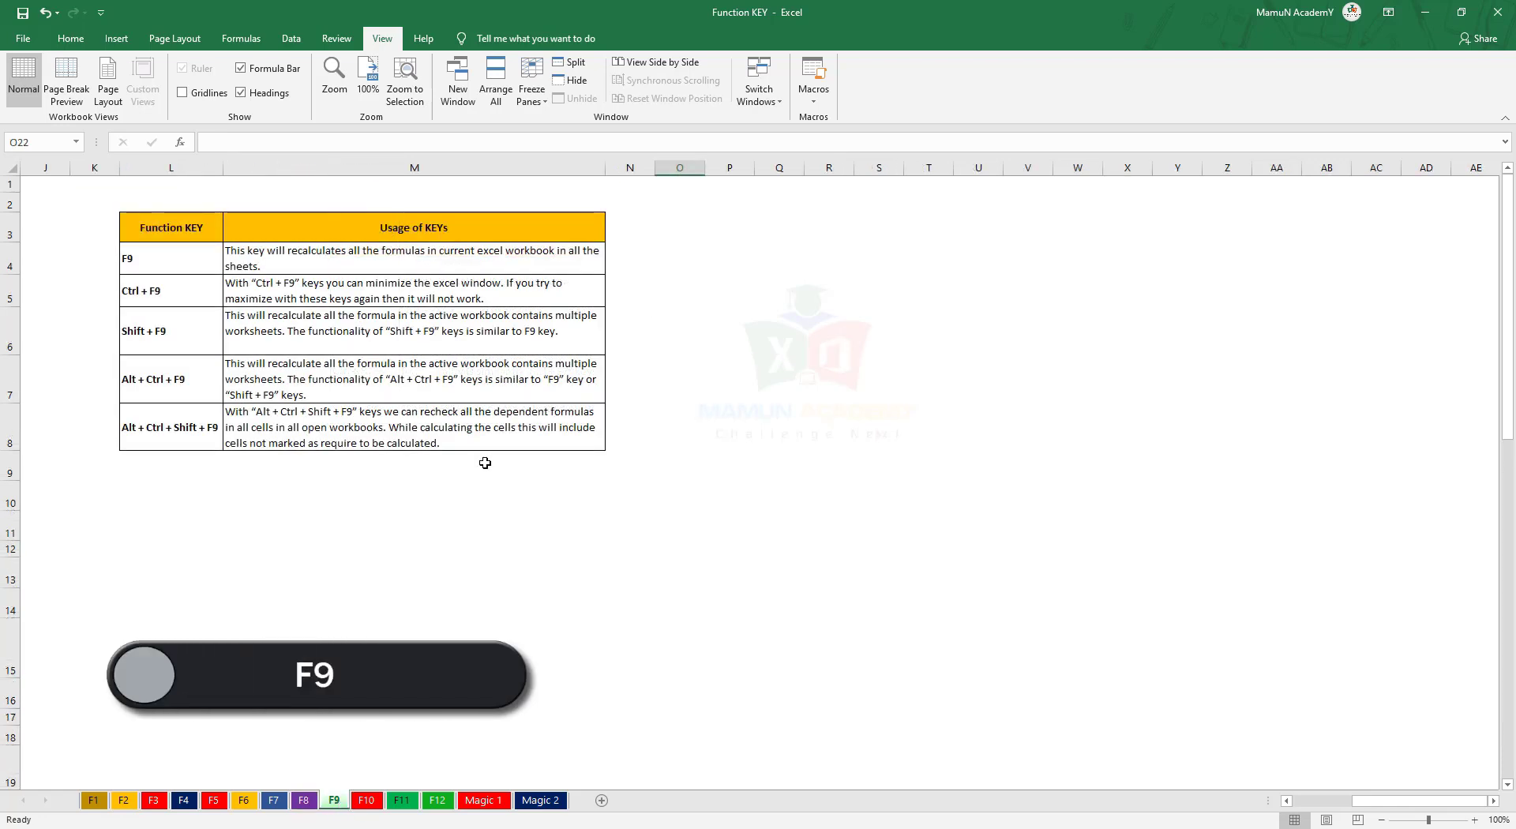
{"action": "left_click_drag", "start_coordinate": [744, 283], "coordinate": [726, 515]}
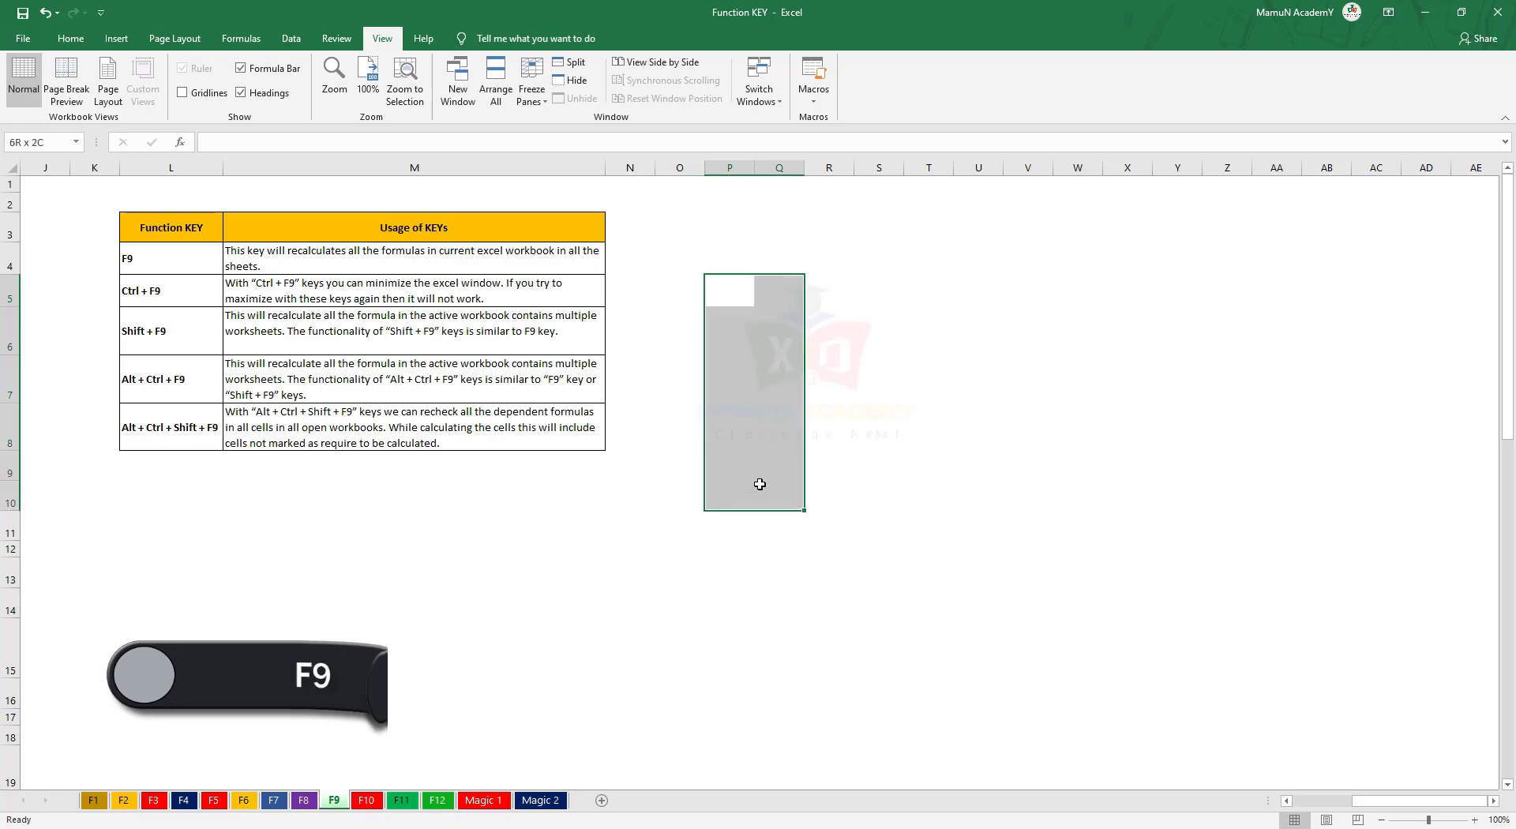
{"action": "type", "text": "="}
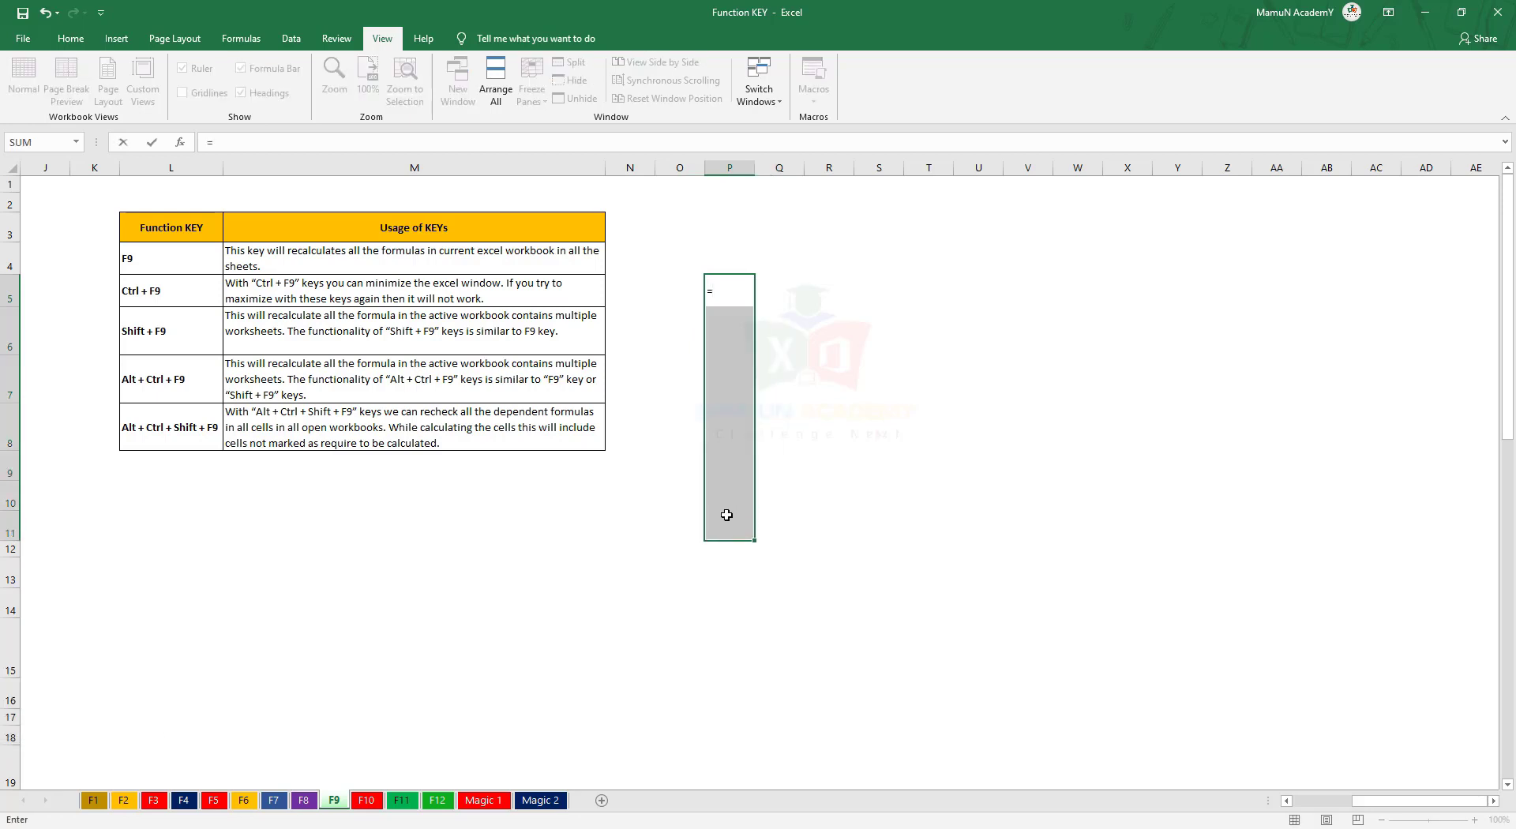
{"action": "type", "text": "ran"}
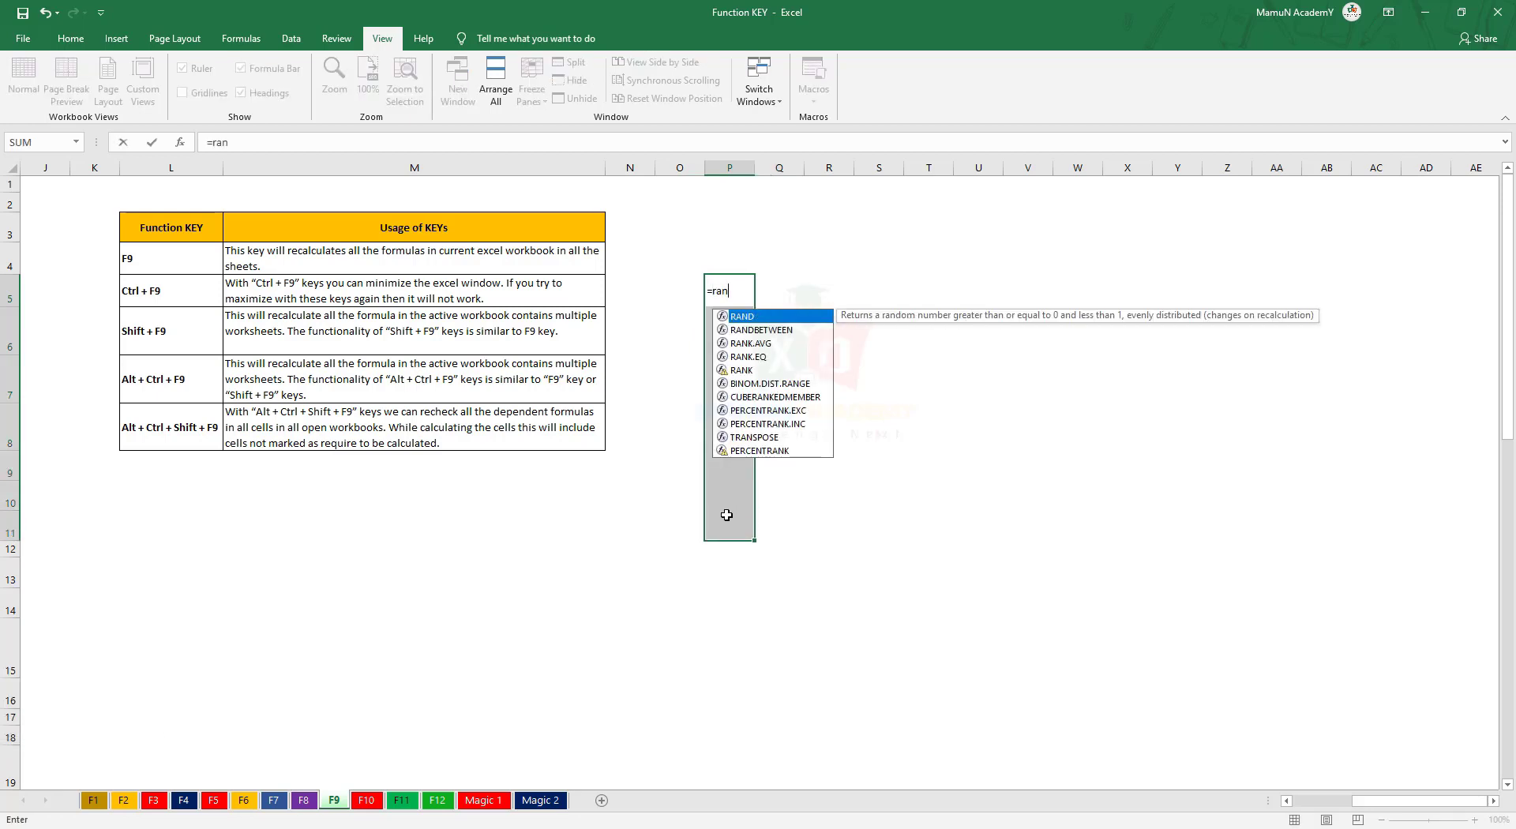
{"action": "key", "text": "Down"}
{"action": "key", "text": "Tab"}
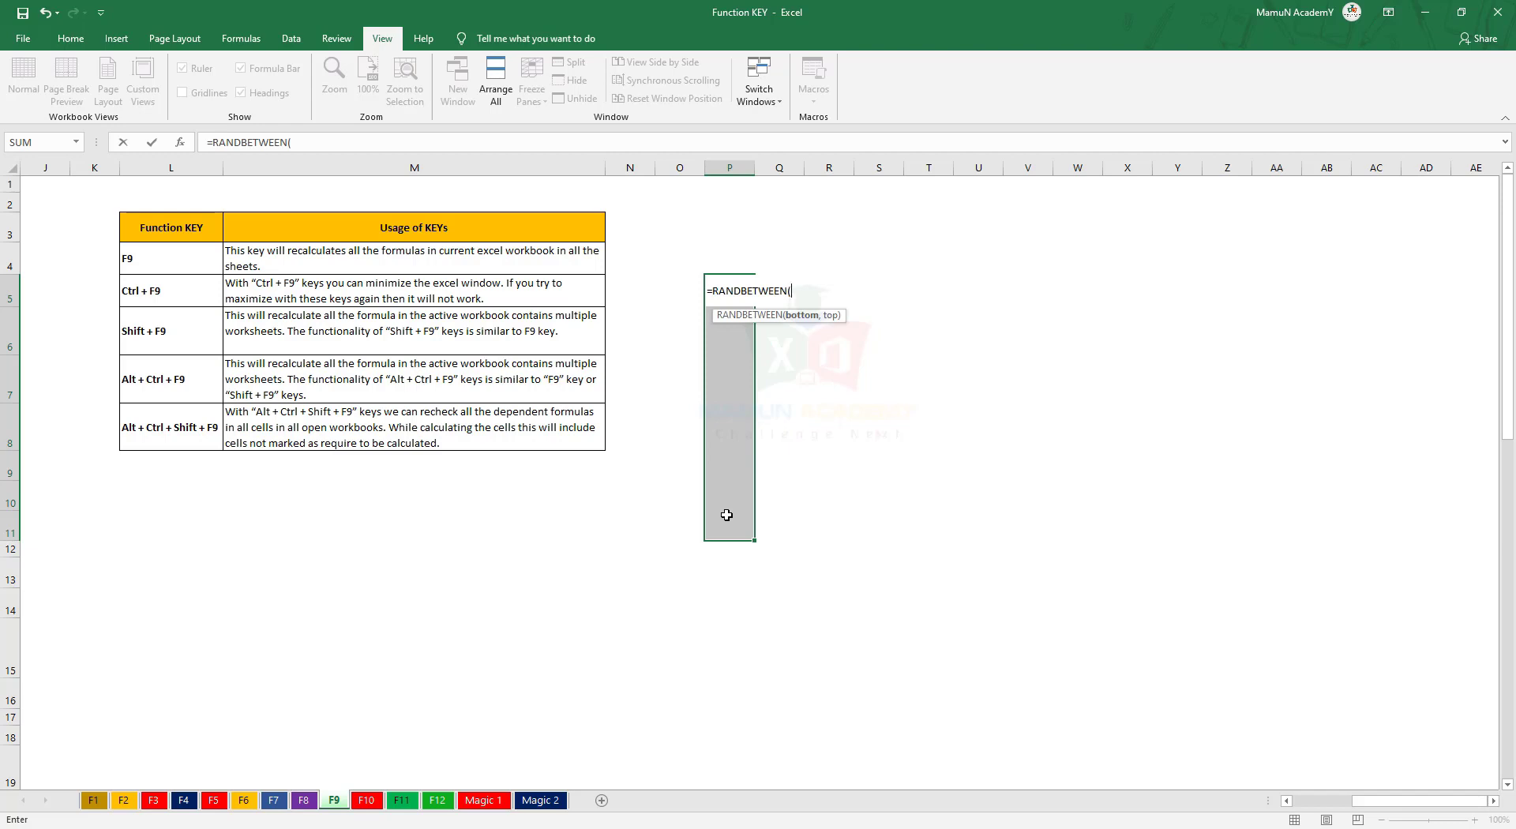
{"action": "type", "text": "1,52"}
{"action": "key", "text": "ctrl+Return"}
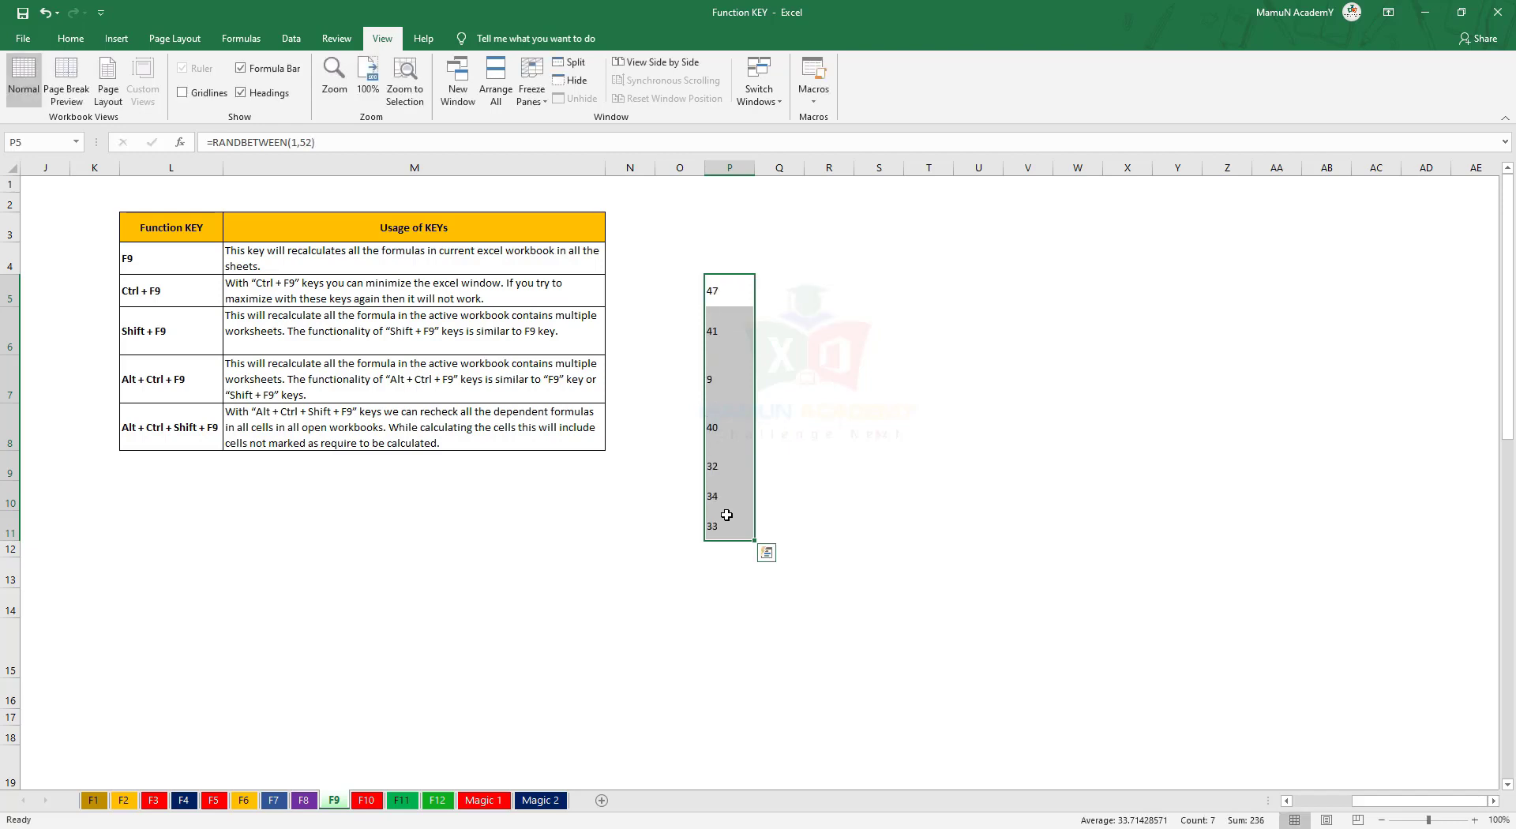
Recalculate with F9 until P5:P11 show 21, 35, 31, 52, 40, 18 and 16.
{"action": "left_click", "coordinate": [906, 411]}
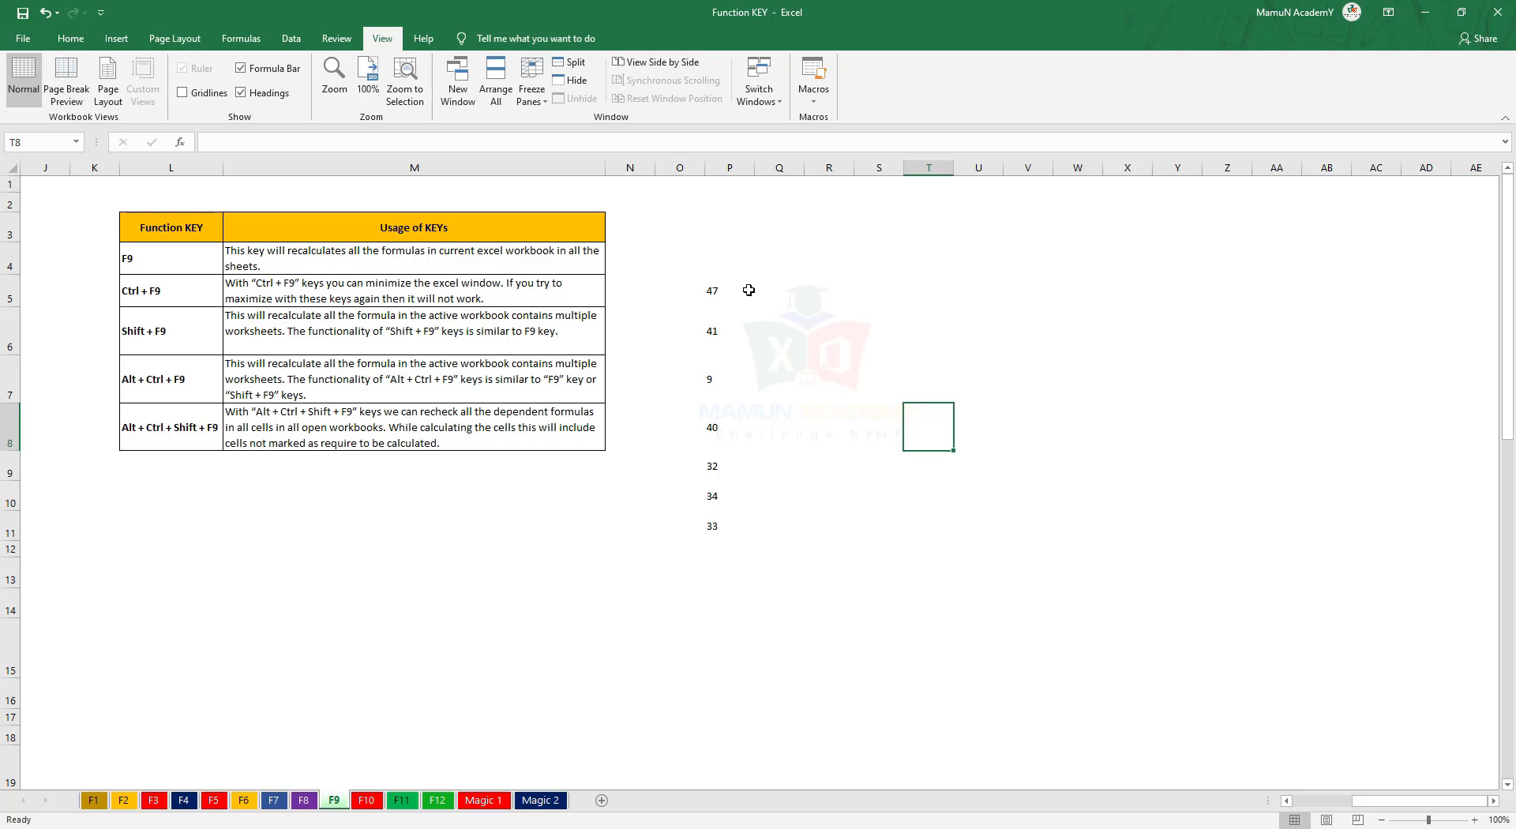
{"action": "key", "text": "F9"}
{"action": "key", "text": "F9"}
{"action": "right_click", "coordinate": [748, 290]}
{"action": "key", "text": "Escape"}
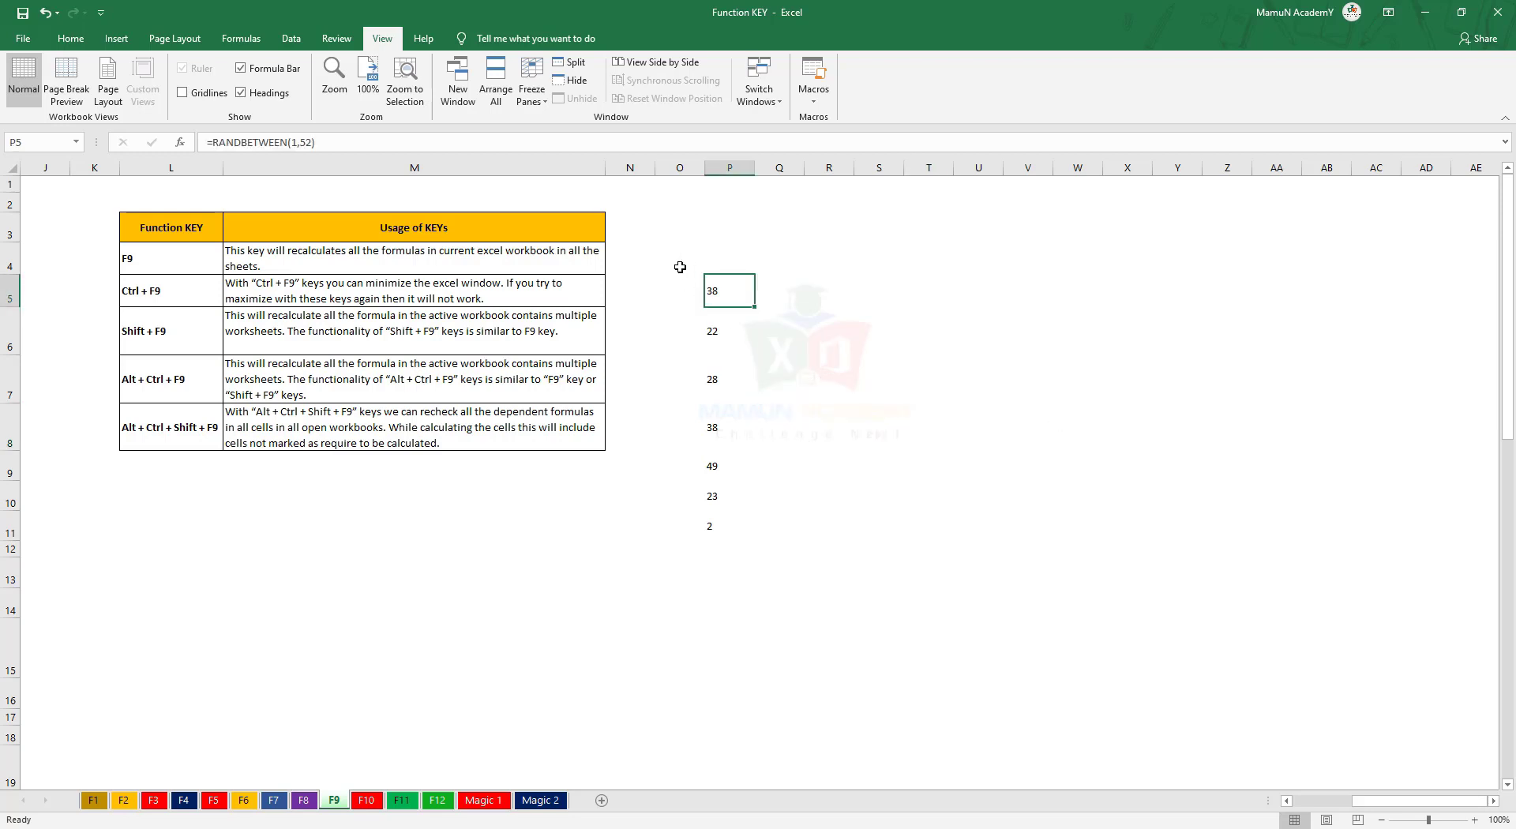
{"action": "key", "text": "F9"}
{"action": "key", "text": "F9"}
{"action": "key", "text": "F9"}
{"action": "key", "text": "F9"}
{"action": "key", "text": "F9"}
{"action": "key", "text": "F9"}
{"action": "key", "text": "F9"}
{"action": "key", "text": "F9"}
{"action": "key", "text": "F9"}
{"action": "key", "text": "F9"}
{"action": "key", "text": "F9"}
{"action": "key", "text": "F9"}
{"action": "key", "text": "F9"}
{"action": "key", "text": "F9"}
{"action": "key", "text": "F9"}
{"action": "key", "text": "F9"}
{"action": "key", "text": "F9"}
{"action": "key", "text": "F9"}
{"action": "key", "text": "F9"}
{"action": "key", "text": "F9"}
{"action": "key", "text": "F9"}
{"action": "key", "text": "F9"}
{"action": "key", "text": "F9"}
{"action": "key", "text": "F9"}
{"action": "key", "text": "F9"}
{"action": "key", "text": "F9"}
{"action": "key", "text": "F9"}
{"action": "key", "text": "F9"}
{"action": "key", "text": "F9"}
{"action": "key", "text": "F9"}
{"action": "key", "text": "F9"}
{"action": "key", "text": "F9"}
{"action": "key", "text": "F9"}
{"action": "left_click", "coordinate": [754, 636]}
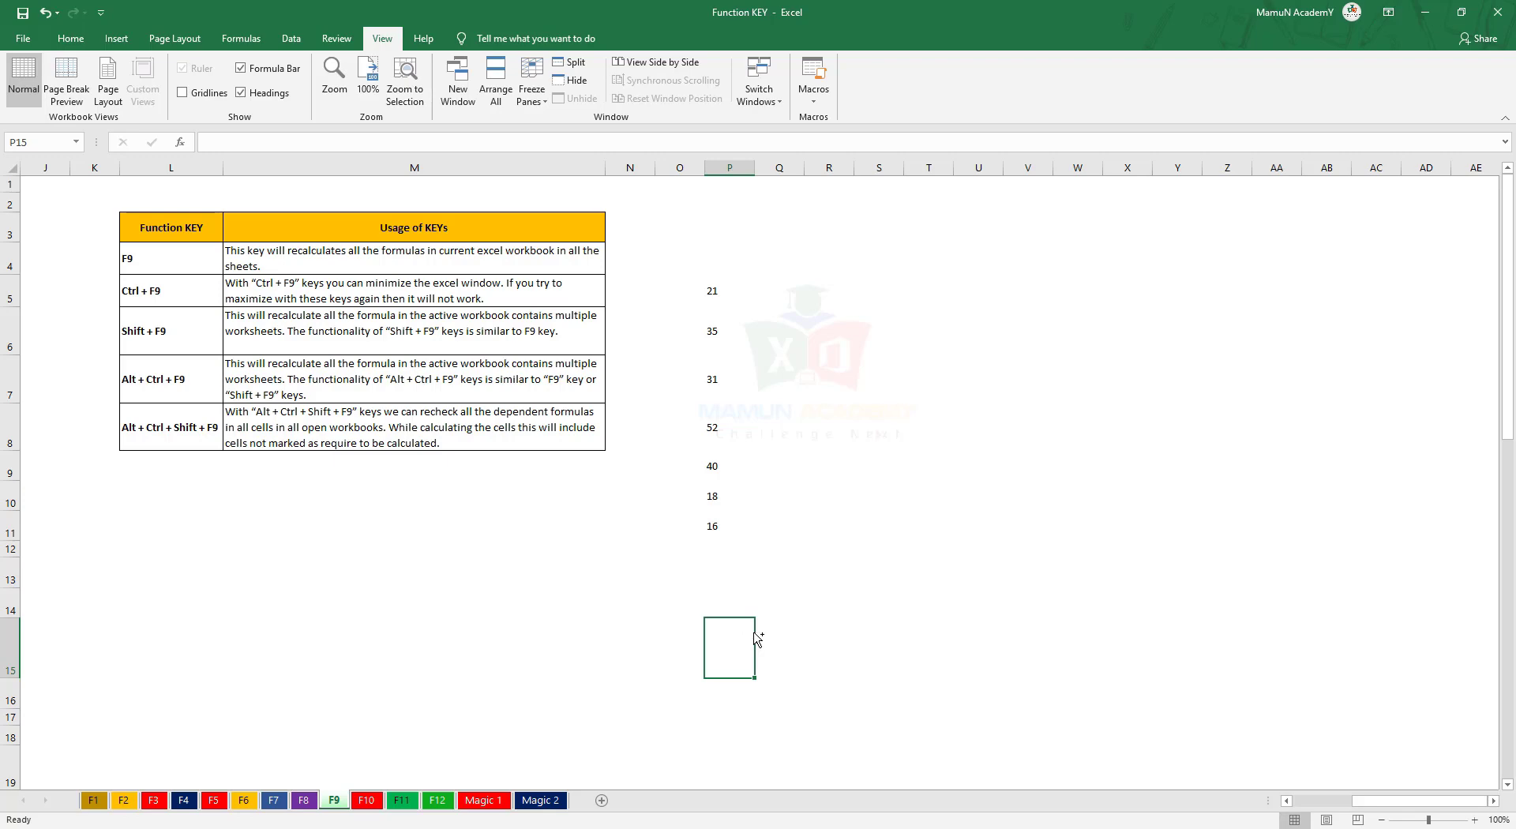
{"action": "key", "text": "ctrl+F9"}
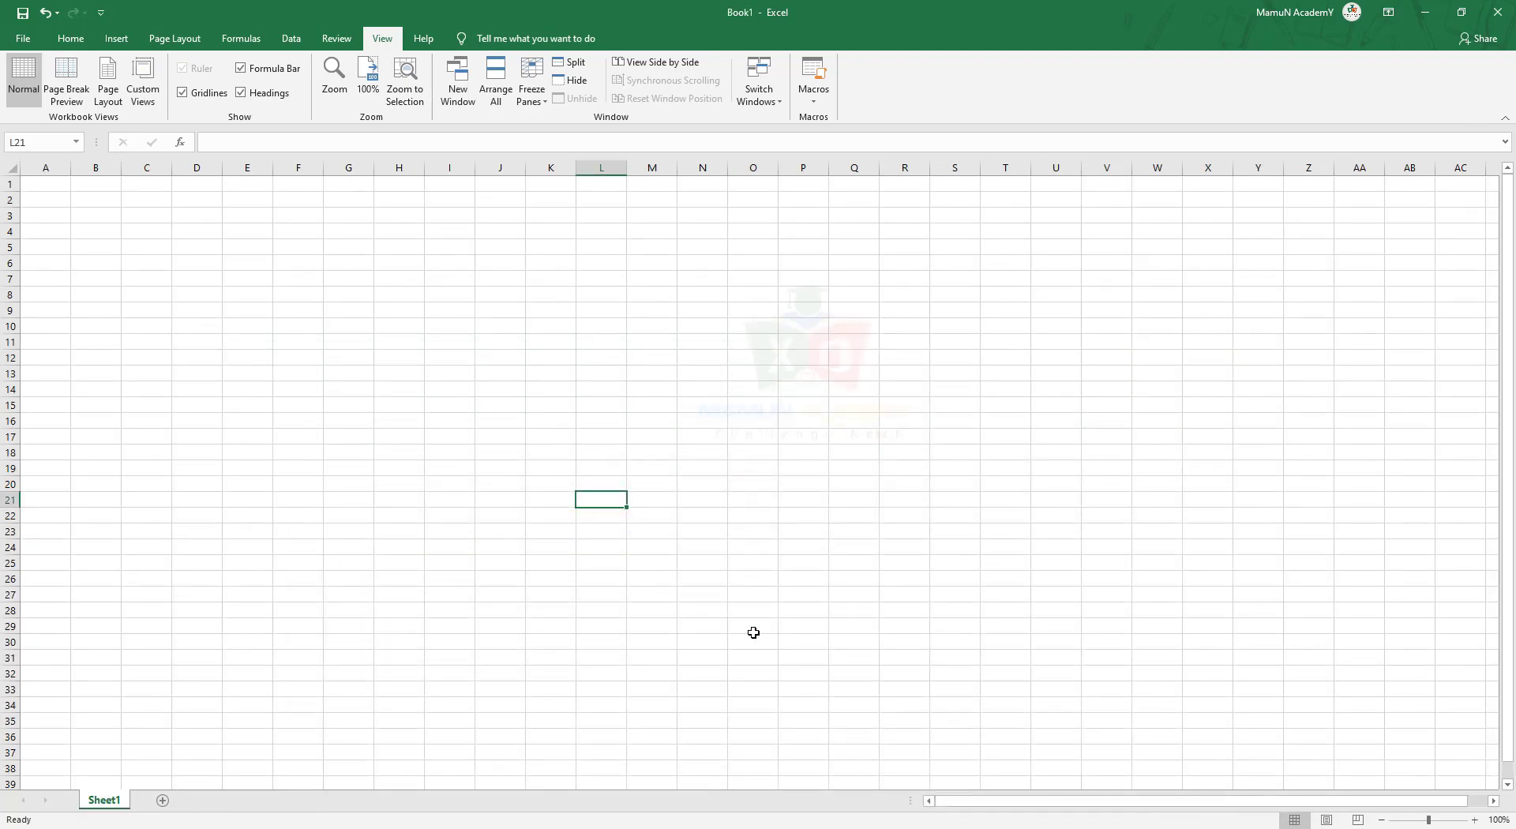
{"action": "key", "text": "ctrl+F9"}
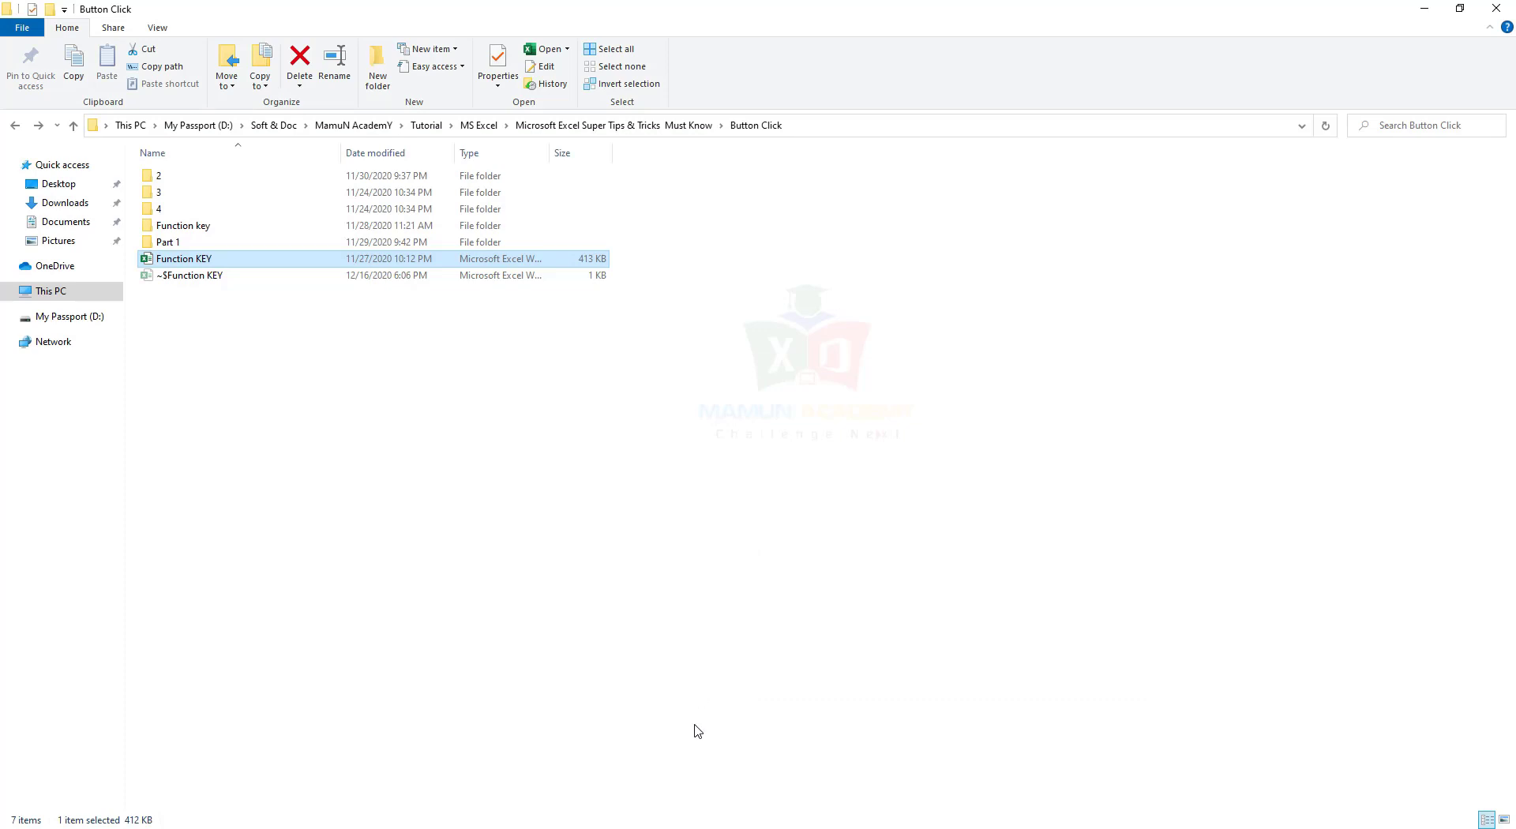
{"action": "mouse_move", "coordinate": [629, 825]}
{"action": "left_click", "coordinate": [561, 790]}
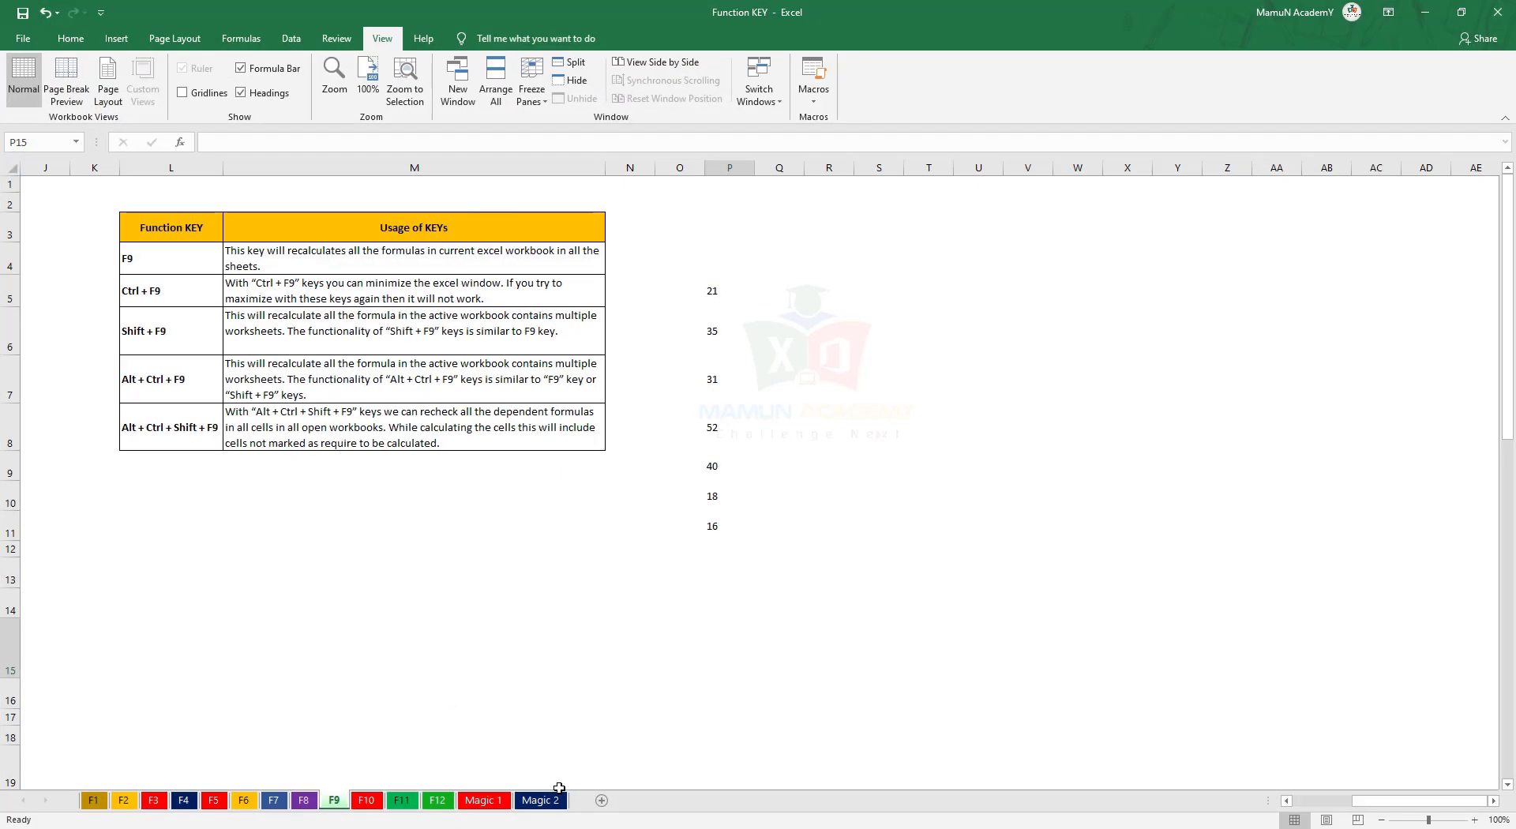
{"action": "key", "text": "ctrl+F9"}
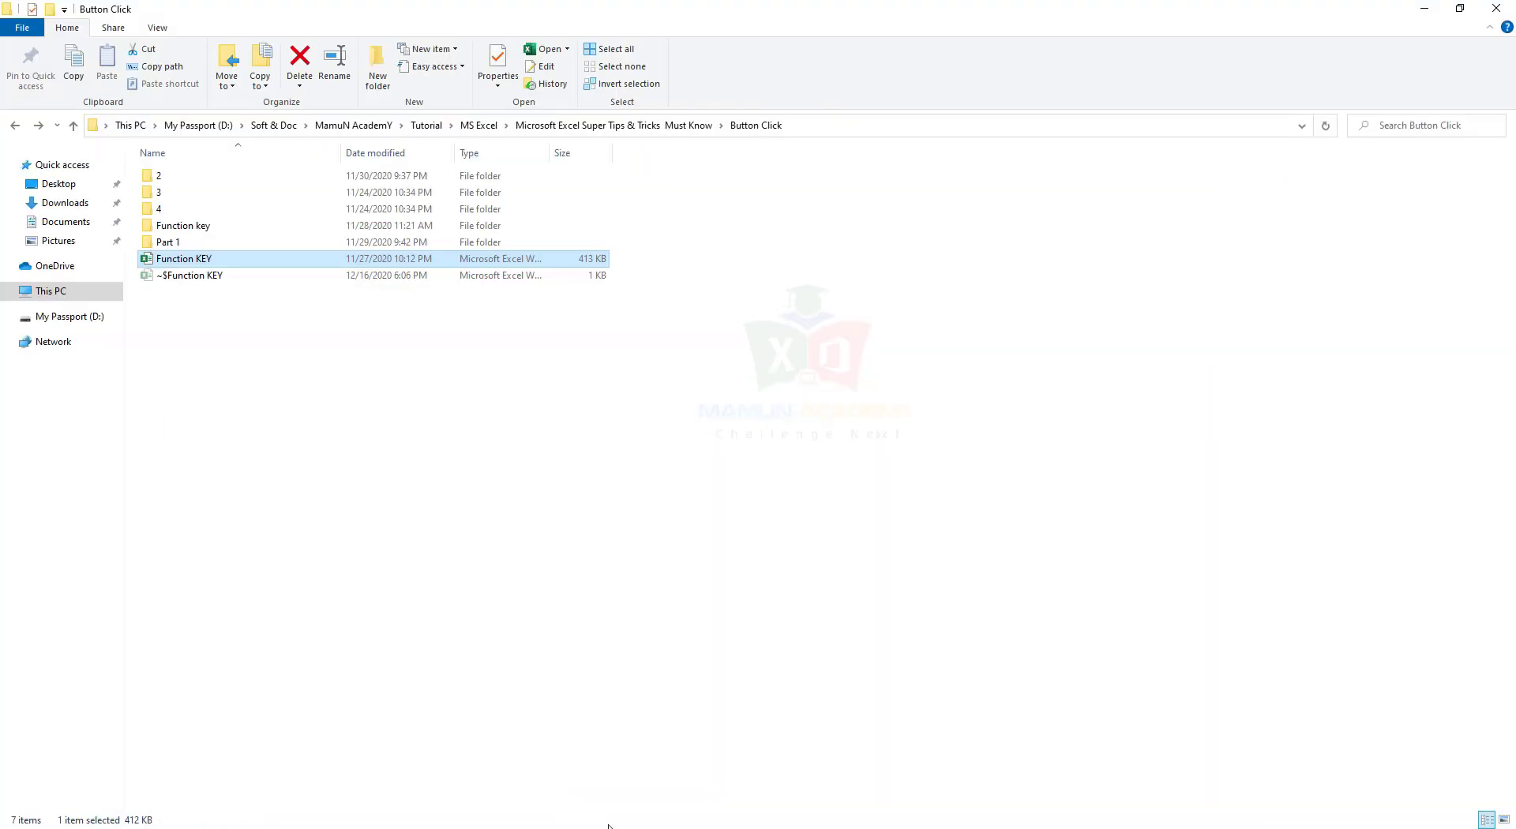
{"action": "mouse_move", "coordinate": [629, 825]}
{"action": "left_click", "coordinate": [513, 769]}
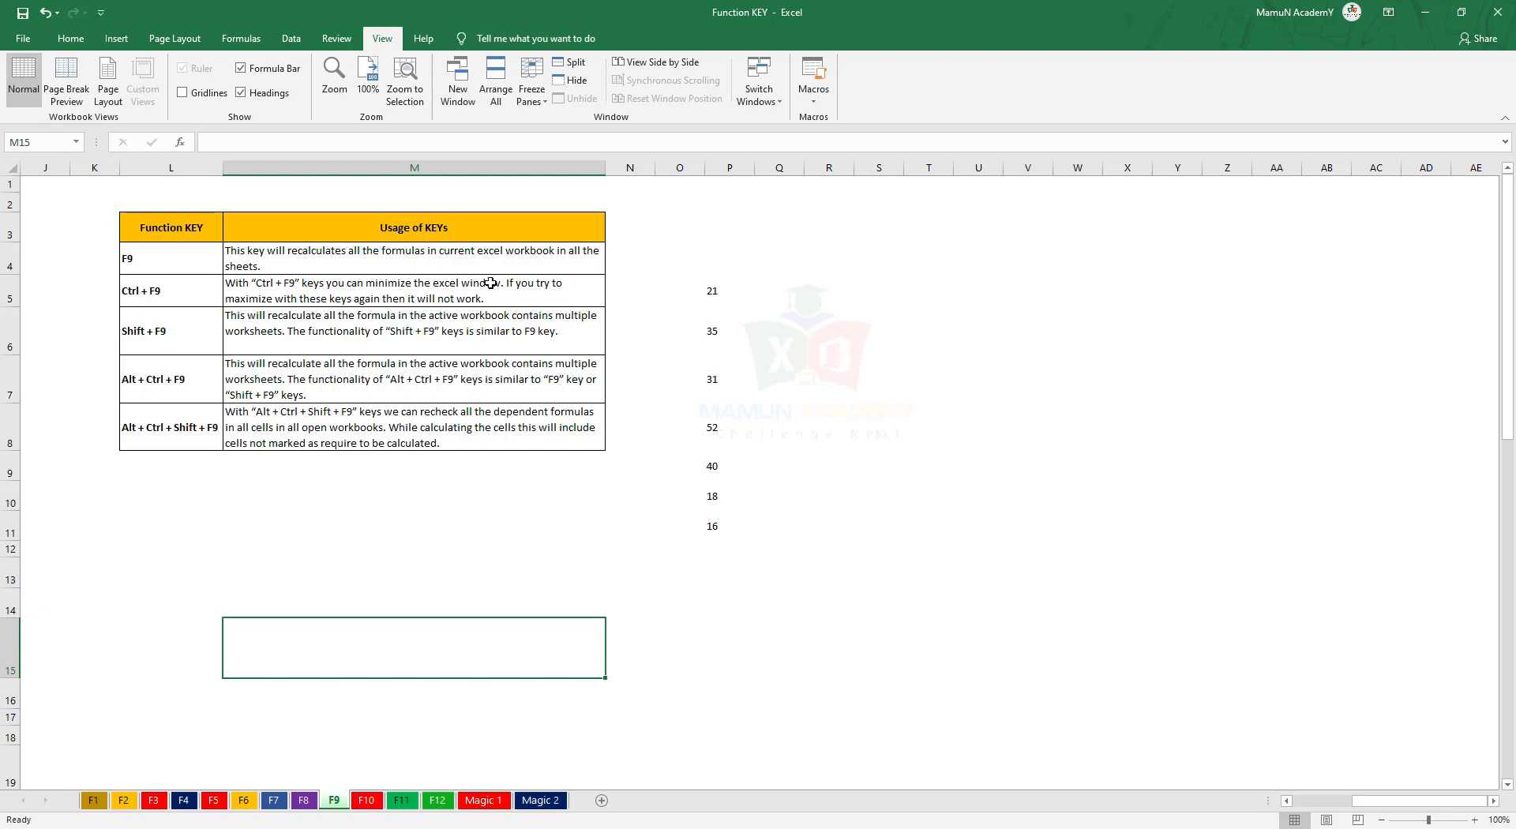
Refresh the RANDBETWEEN cells in P5:P11 with Shift+F9, Ctrl+Alt+F9 and repeated F9.
{"action": "key", "text": "shift+F9"}
{"action": "key", "text": "shift+F9"}
{"action": "key", "text": "shift+F9"}
{"action": "key", "text": "shift+F9"}
{"action": "key", "text": "shift+F9"}
{"action": "key", "text": "shift+F9"}
{"action": "key", "text": "shift+F9"}
{"action": "key", "text": "shift+F9"}
{"action": "key", "text": "shift+F9"}
{"action": "key", "text": "shift+F9"}
{"action": "key", "text": "shift+F9"}
{"action": "key", "text": "shift+F9"}
{"action": "left_click", "coordinate": [867, 395]}
{"action": "key", "text": "ctrl+alt+F9"}
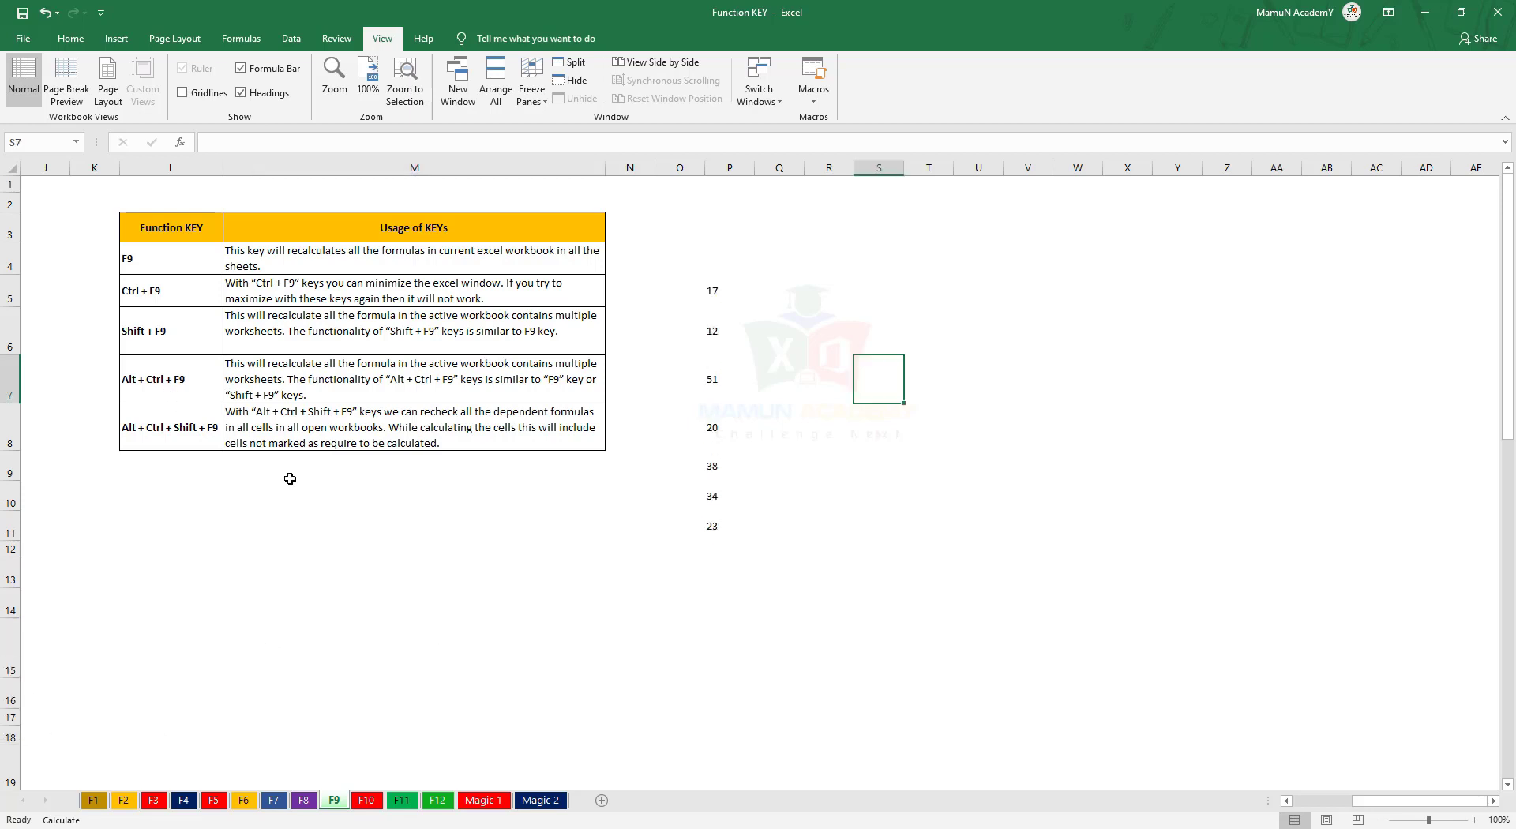
{"action": "key", "text": "F9"}
{"action": "key", "text": "F9"}
{"action": "key", "text": "F9"}
{"action": "key", "text": "F9"}
{"action": "key", "text": "F9"}
{"action": "key", "text": "F9"}
{"action": "key", "text": "F9"}
{"action": "key", "text": "F9"}
{"action": "key", "text": "F9"}
{"action": "key", "text": "F9"}
{"action": "key", "text": "F9"}
{"action": "key", "text": "F9"}
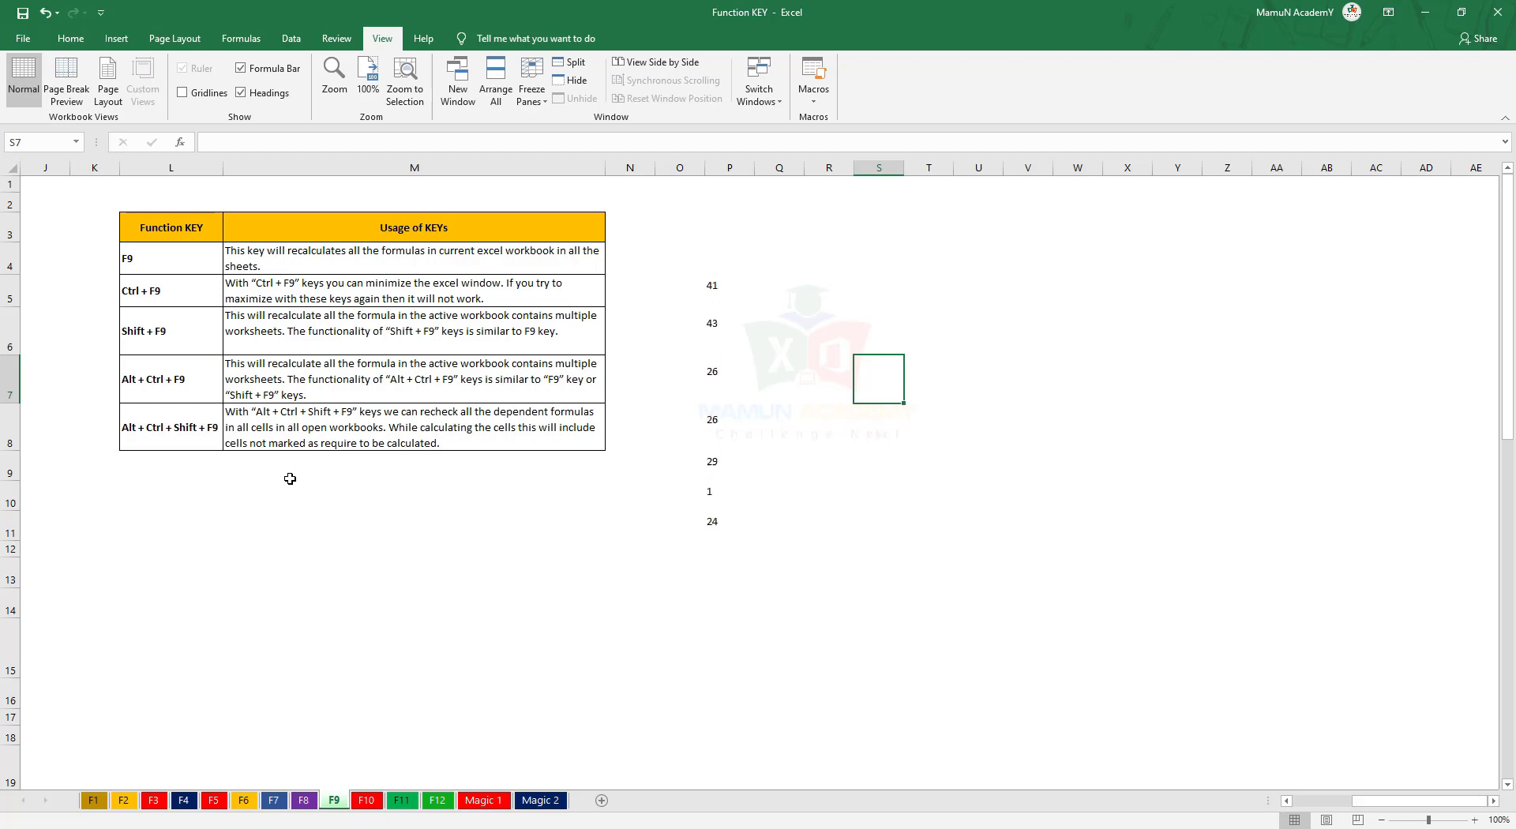
{"action": "key", "text": "F9"}
{"action": "key", "text": "F9"}
{"action": "key", "text": "F9"}
{"action": "key", "text": "F9"}
{"action": "key", "text": "F9"}
{"action": "key", "text": "F9"}
{"action": "key", "text": "F9"}
{"action": "key", "text": "F9"}
{"action": "key", "text": "F9"}
{"action": "key", "text": "F9"}
{"action": "key", "text": "F9"}
{"action": "key", "text": "F9"}
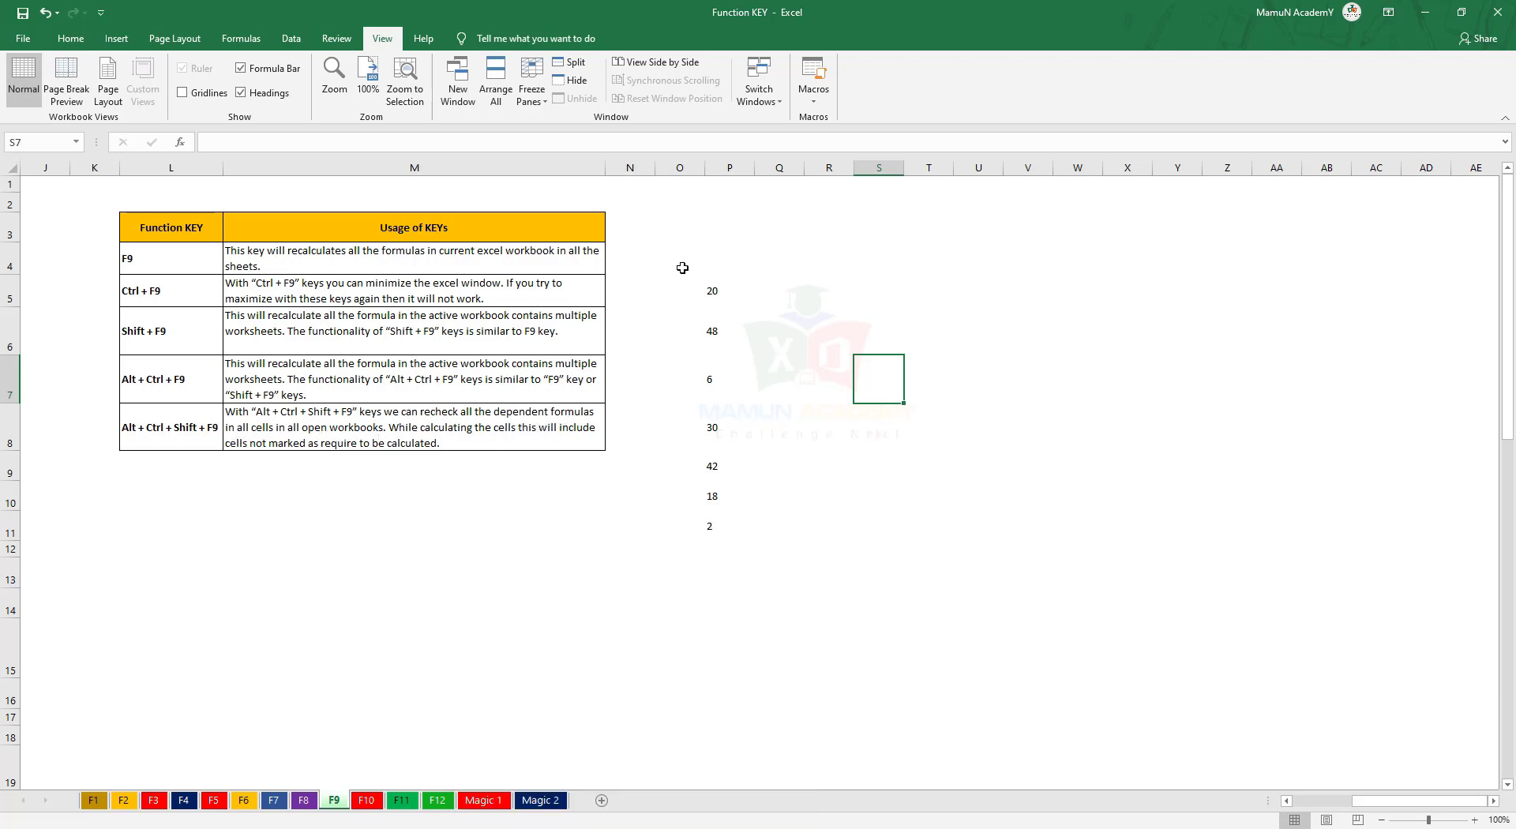
Switch to the blank Book1 workbook and back to the Function KEY workbook.
{"action": "mouse_move", "coordinate": [680, 261]}
{"action": "left_mouse_down"}
{"action": "mouse_move", "coordinate": [700, 602]}
{"action": "mouse_move", "coordinate": [768, 602]}
{"action": "left_mouse_up"}
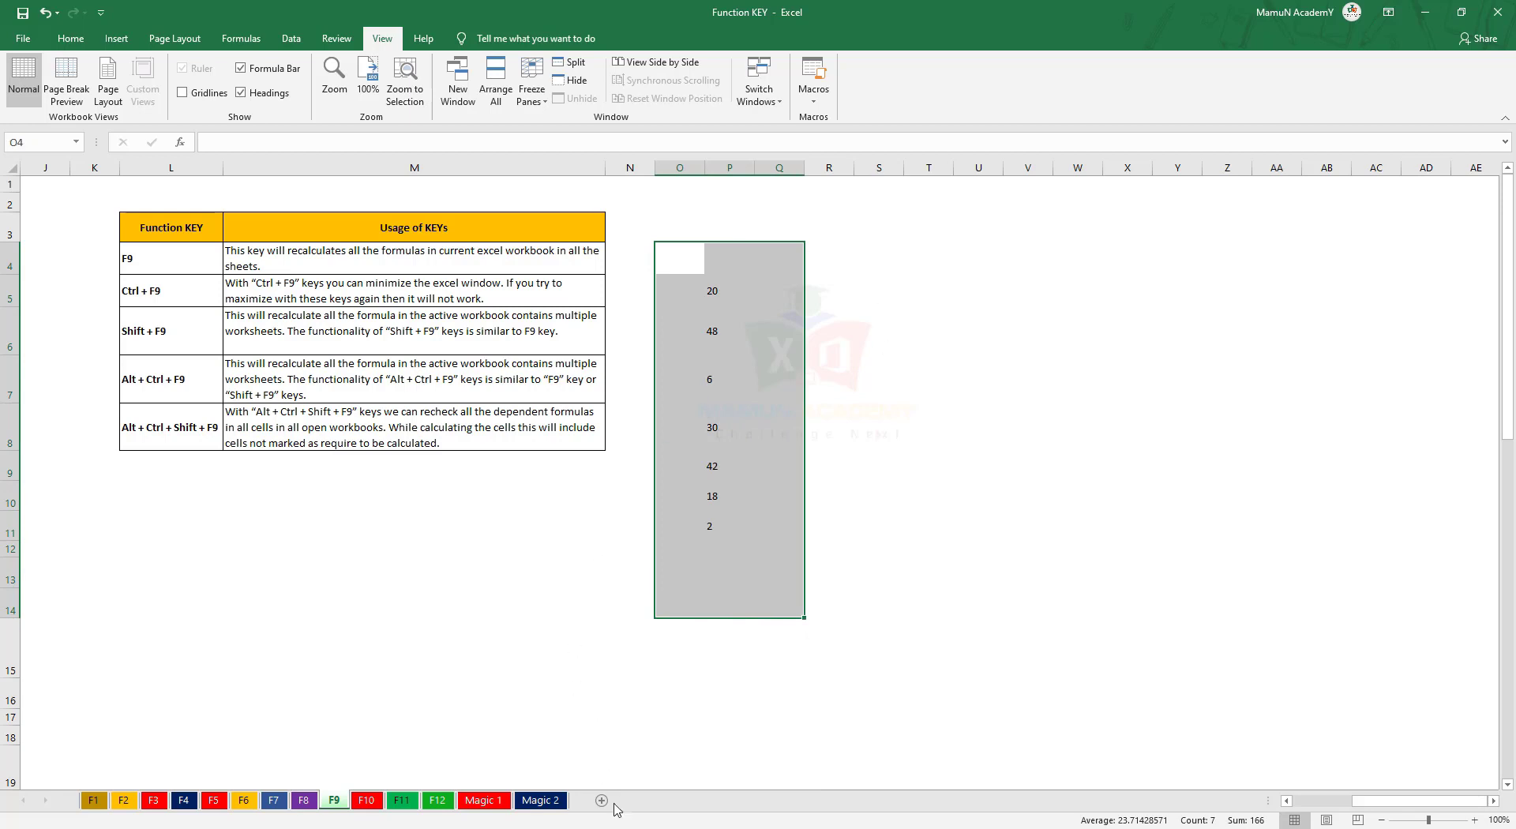
{"action": "mouse_move", "coordinate": [623, 827]}
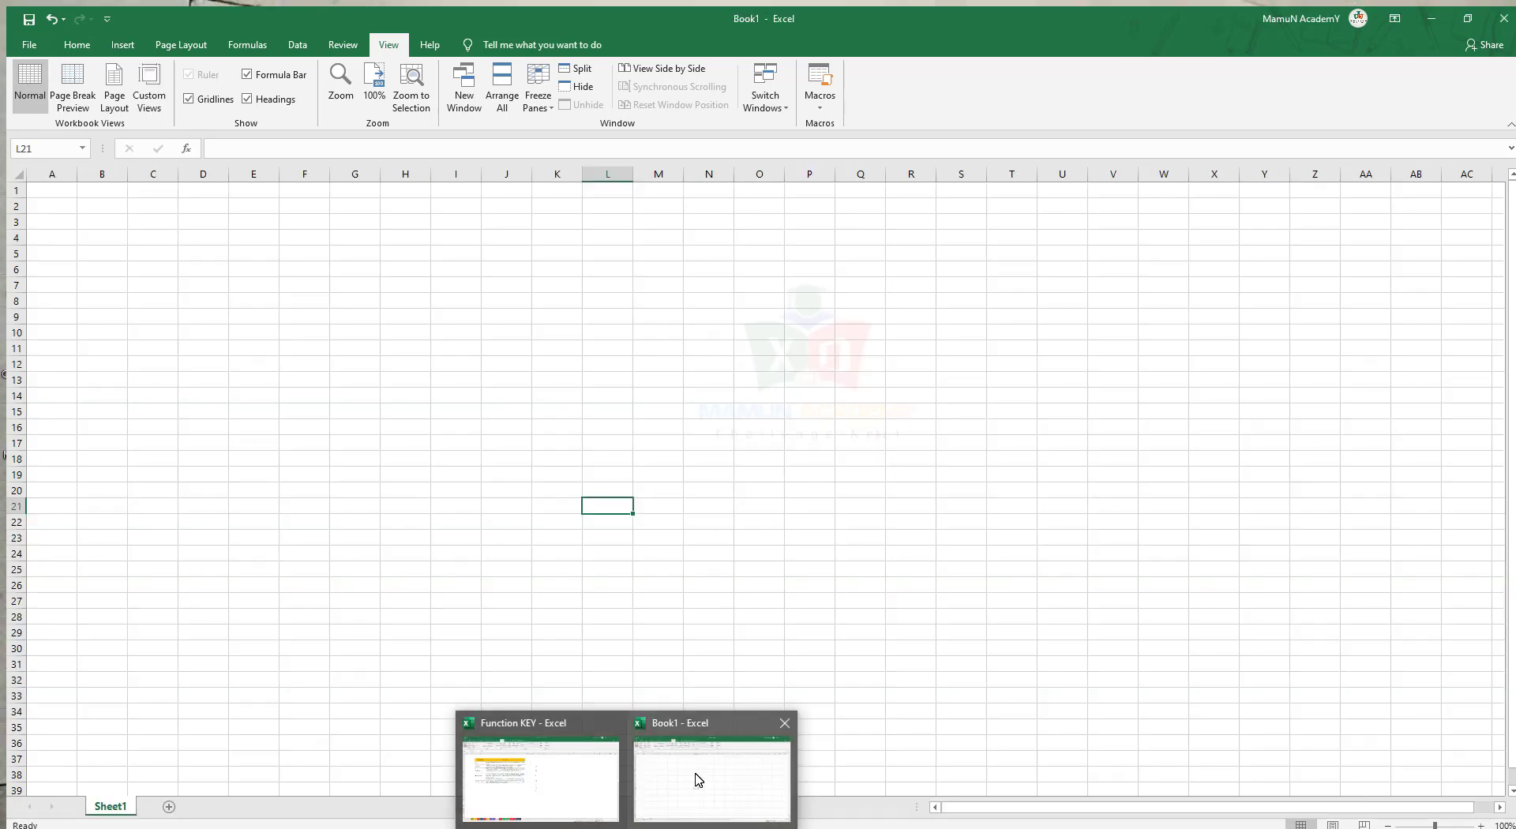
{"action": "left_click", "coordinate": [694, 778]}
{"action": "key", "text": "alt+Tab"}
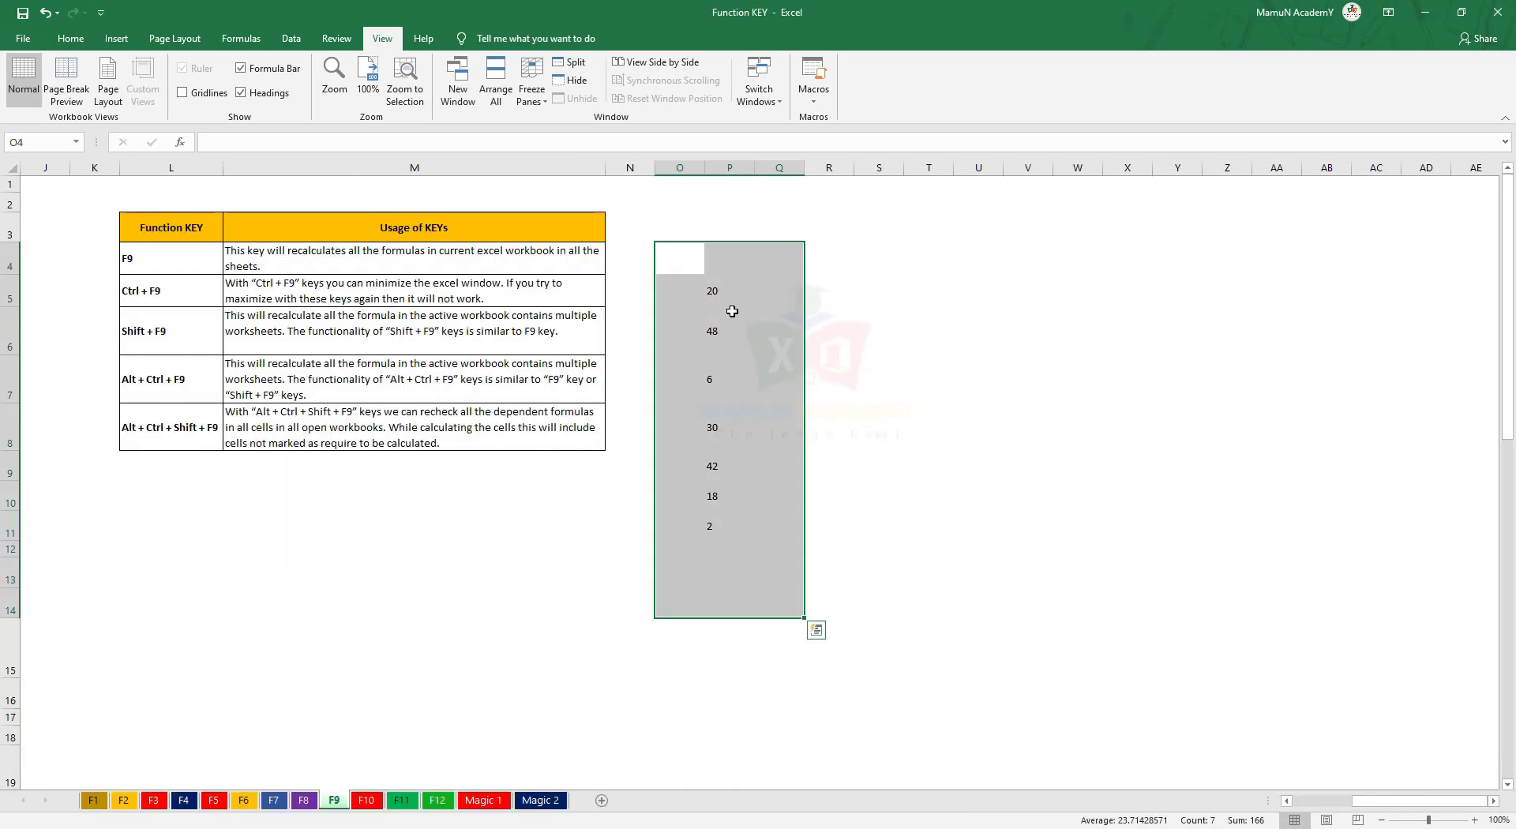
Reselect P5:P11 and recalculate with F9, giving 4, 11, 28, 39, 30, 16 and 24.
{"action": "left_click_drag", "start_coordinate": [705, 277], "coordinate": [701, 527]}
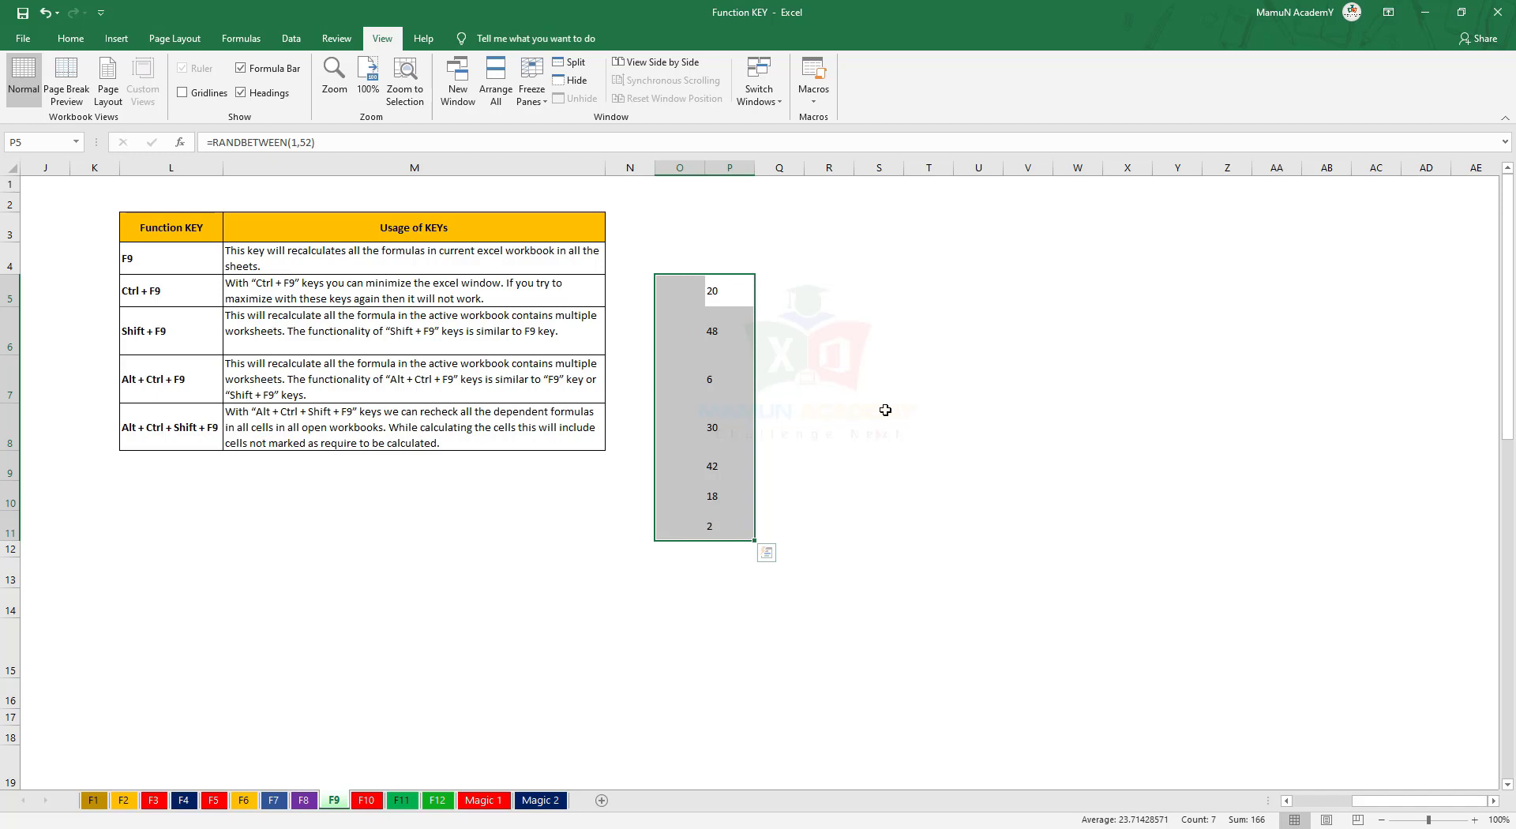
{"action": "key", "text": "F9"}
{"action": "key", "text": "F9"}
{"action": "left_click", "coordinate": [366, 801]}
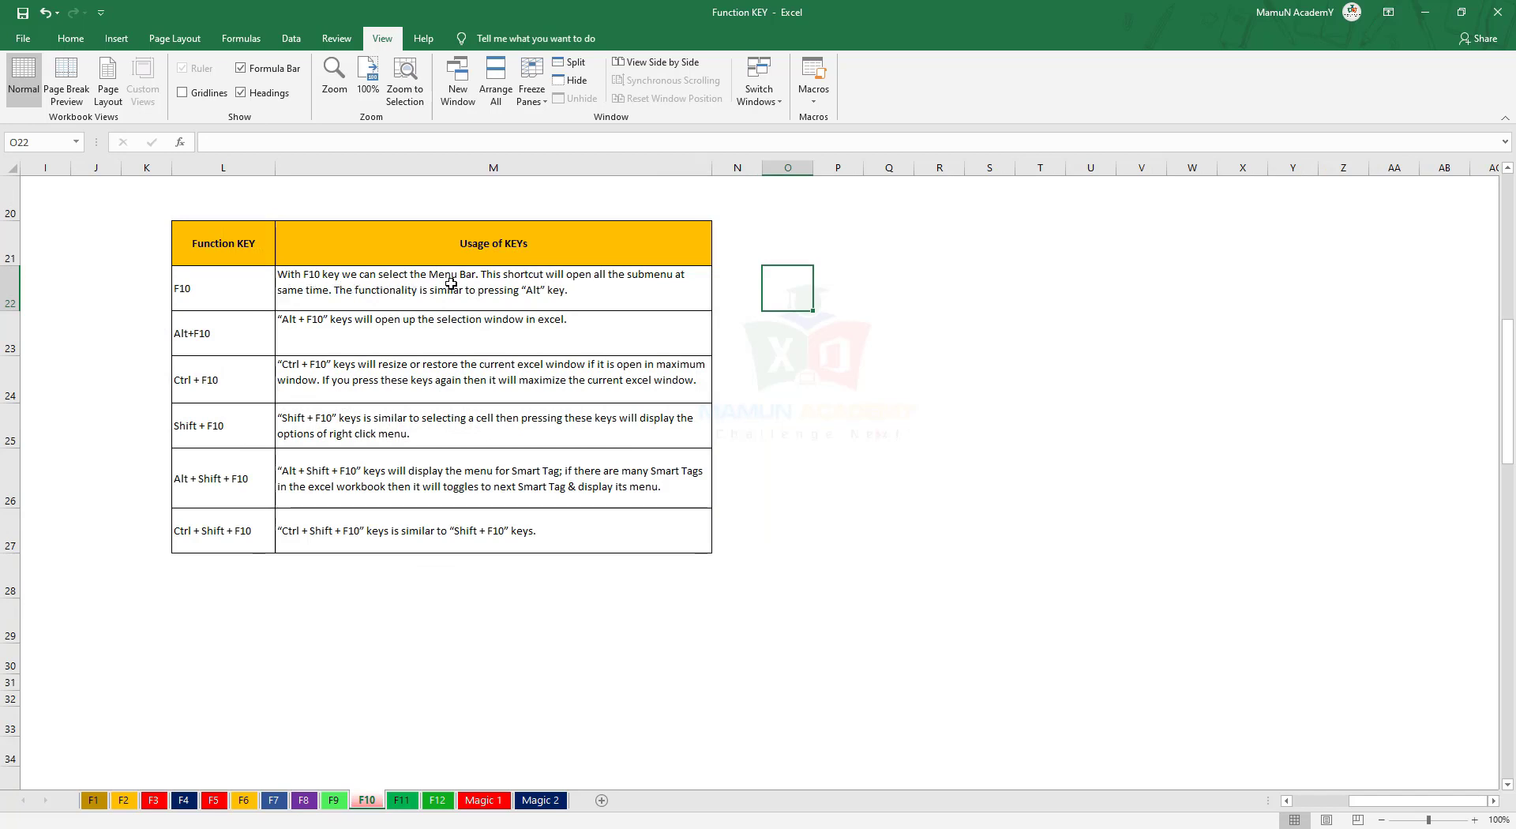
Move the active cell to R24 and reach the Home tab through F10 then H KeyTips.
{"action": "key", "text": "Right"}
{"action": "key", "text": "Right"}
{"action": "key", "text": "Right"}
{"action": "key", "text": "Down"}
{"action": "key", "text": "Down"}
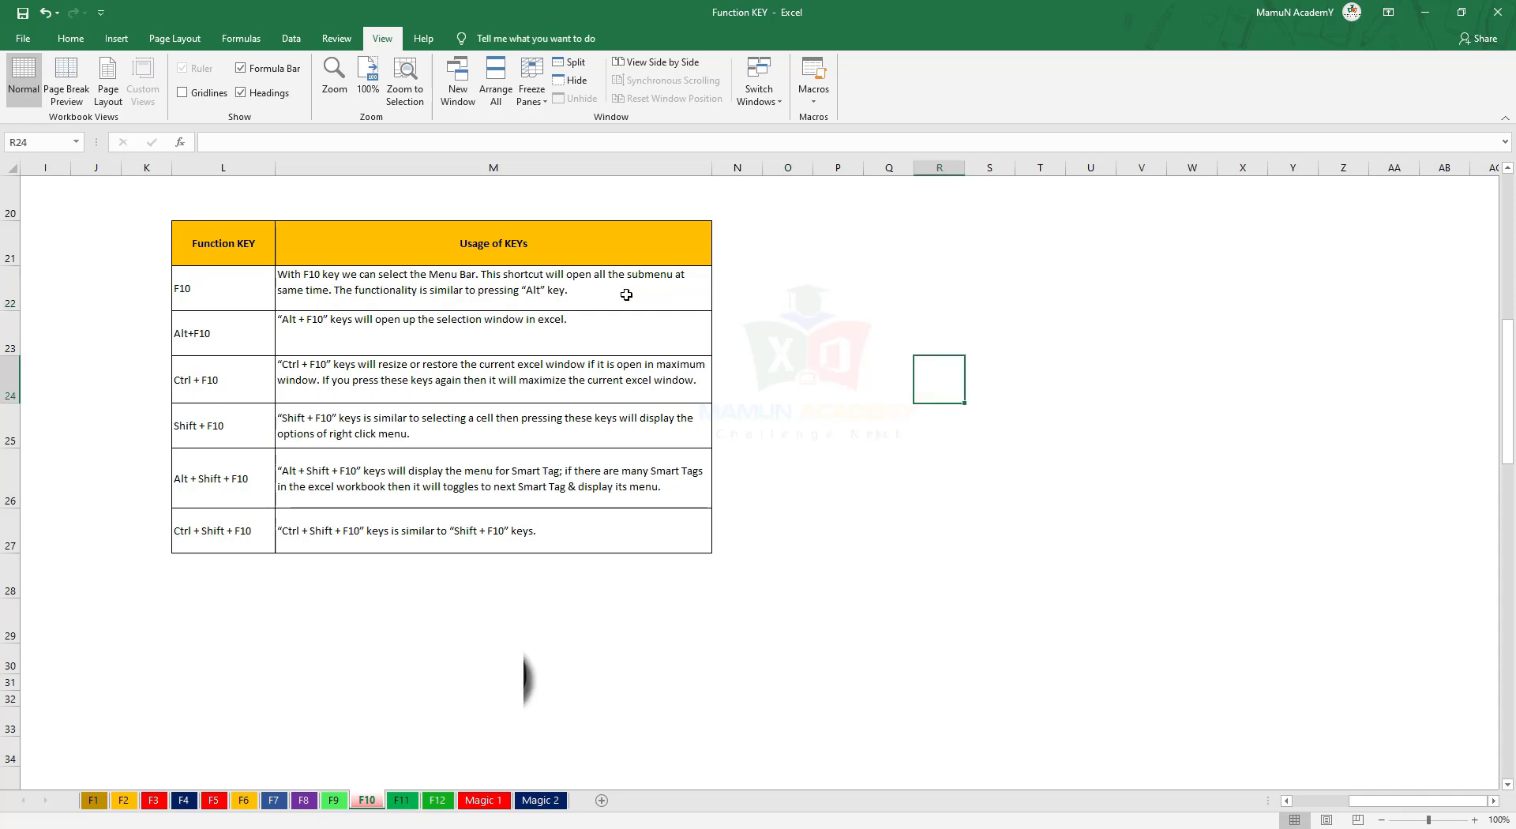
{"action": "key", "text": "F10"}
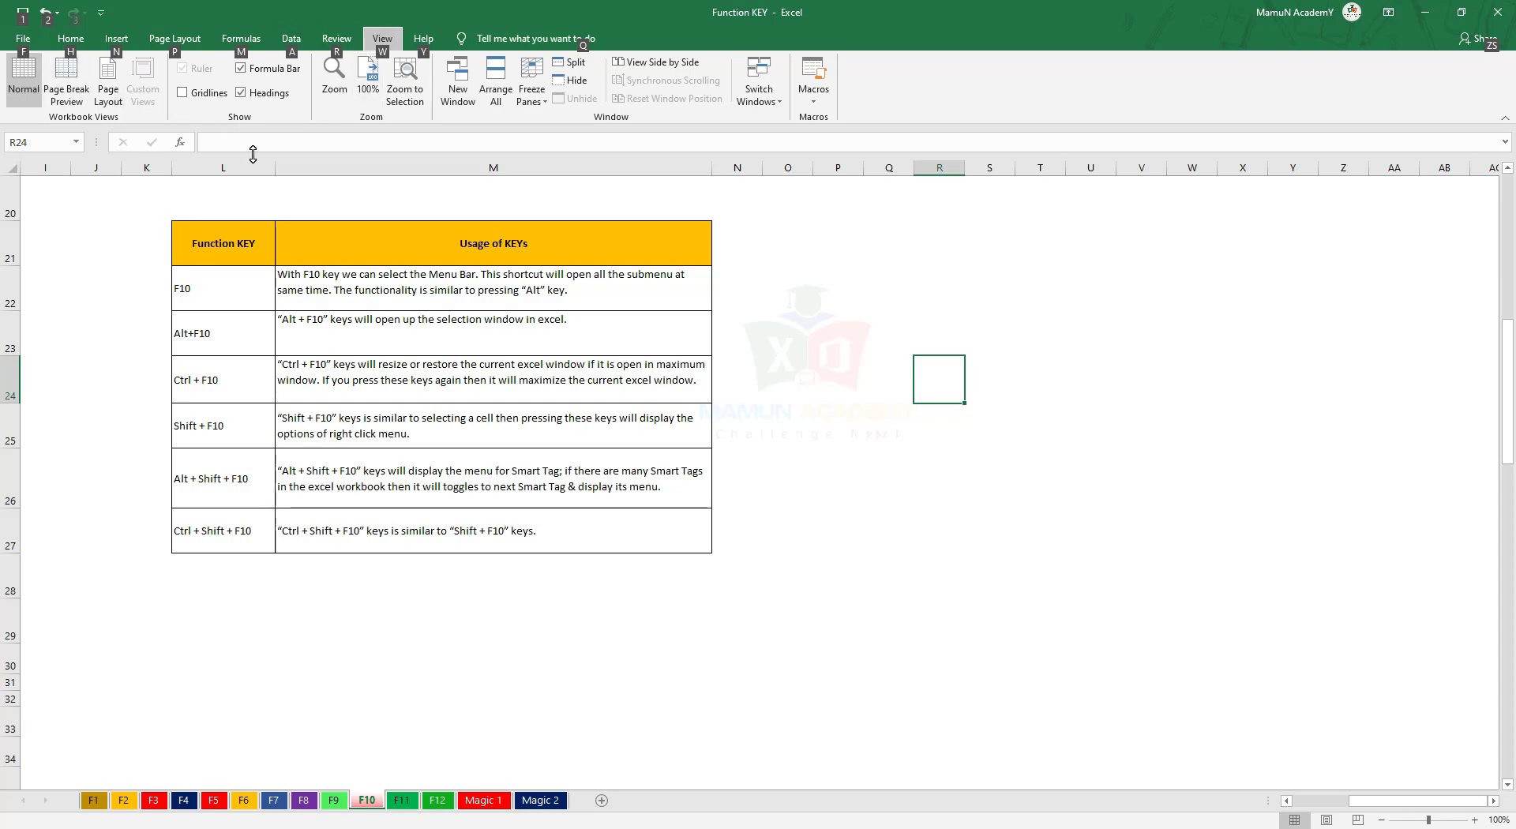
{"action": "key", "text": "h"}
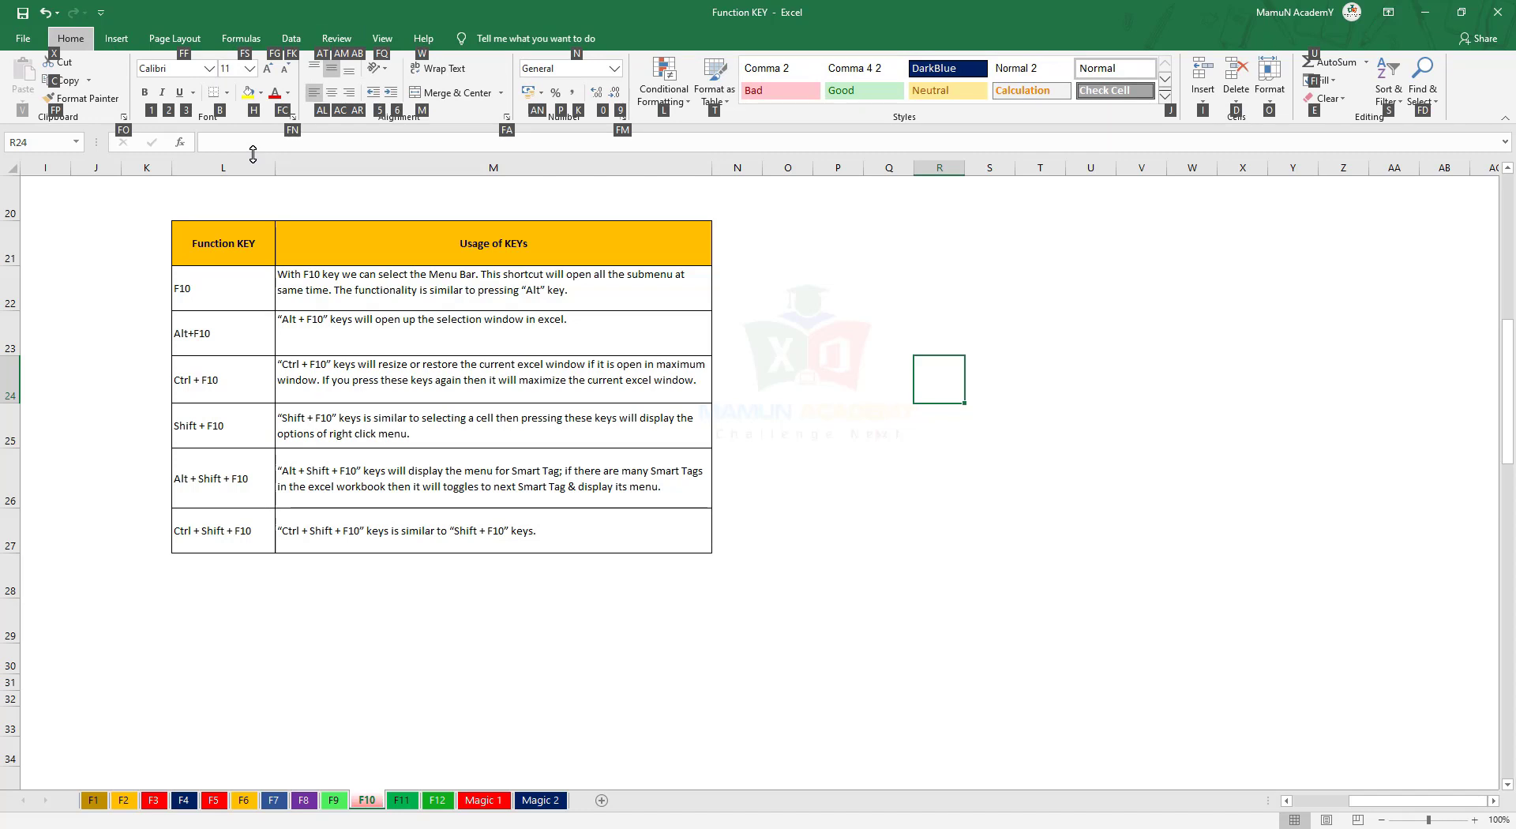
Select M22 and open the Fill Color choices with the F10, H, H KeyTips.
{"action": "left_click", "coordinate": [579, 290]}
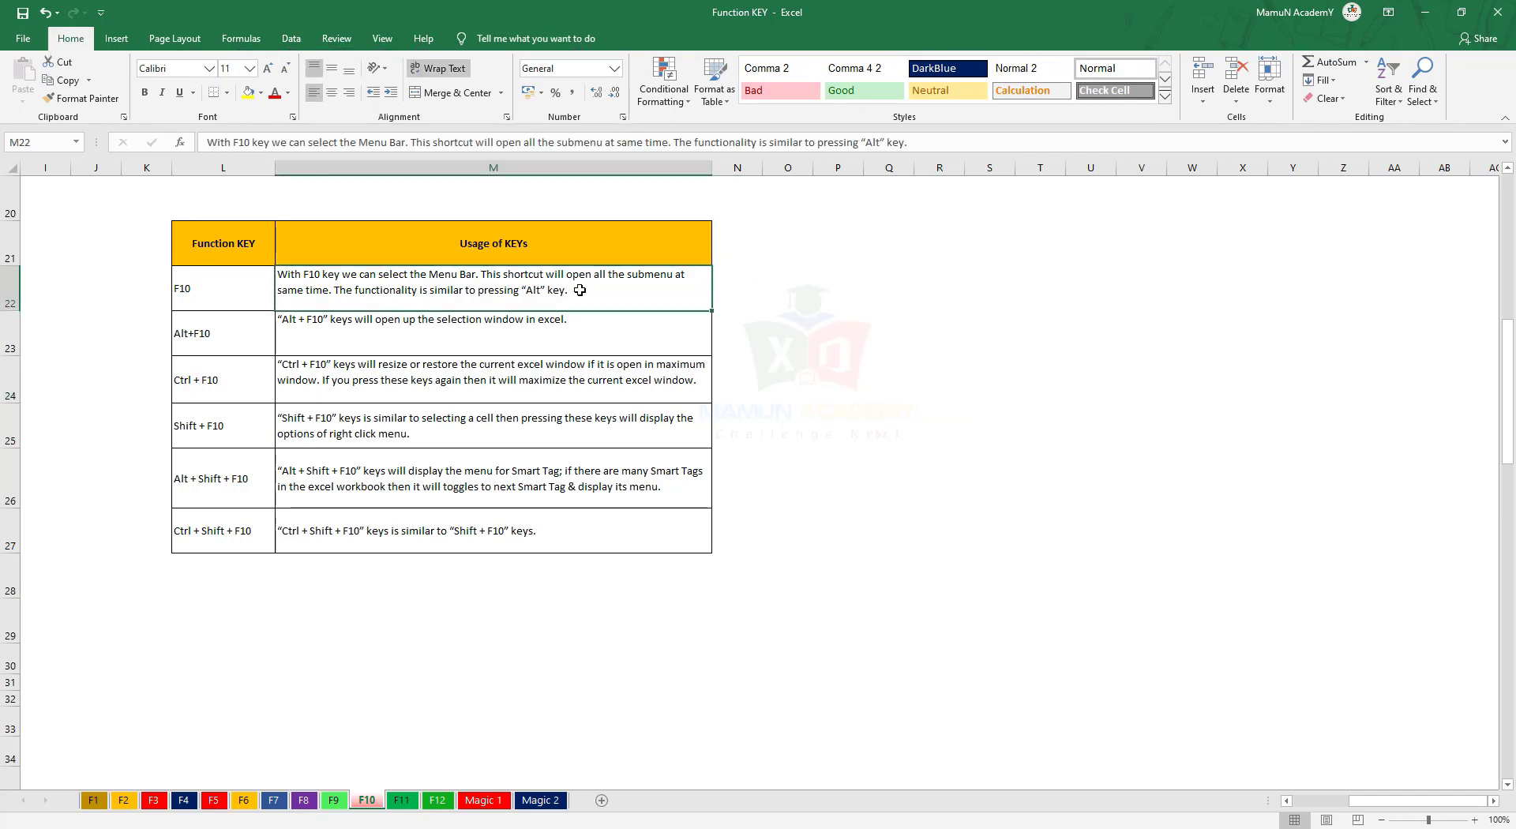
{"action": "key", "text": "F10"}
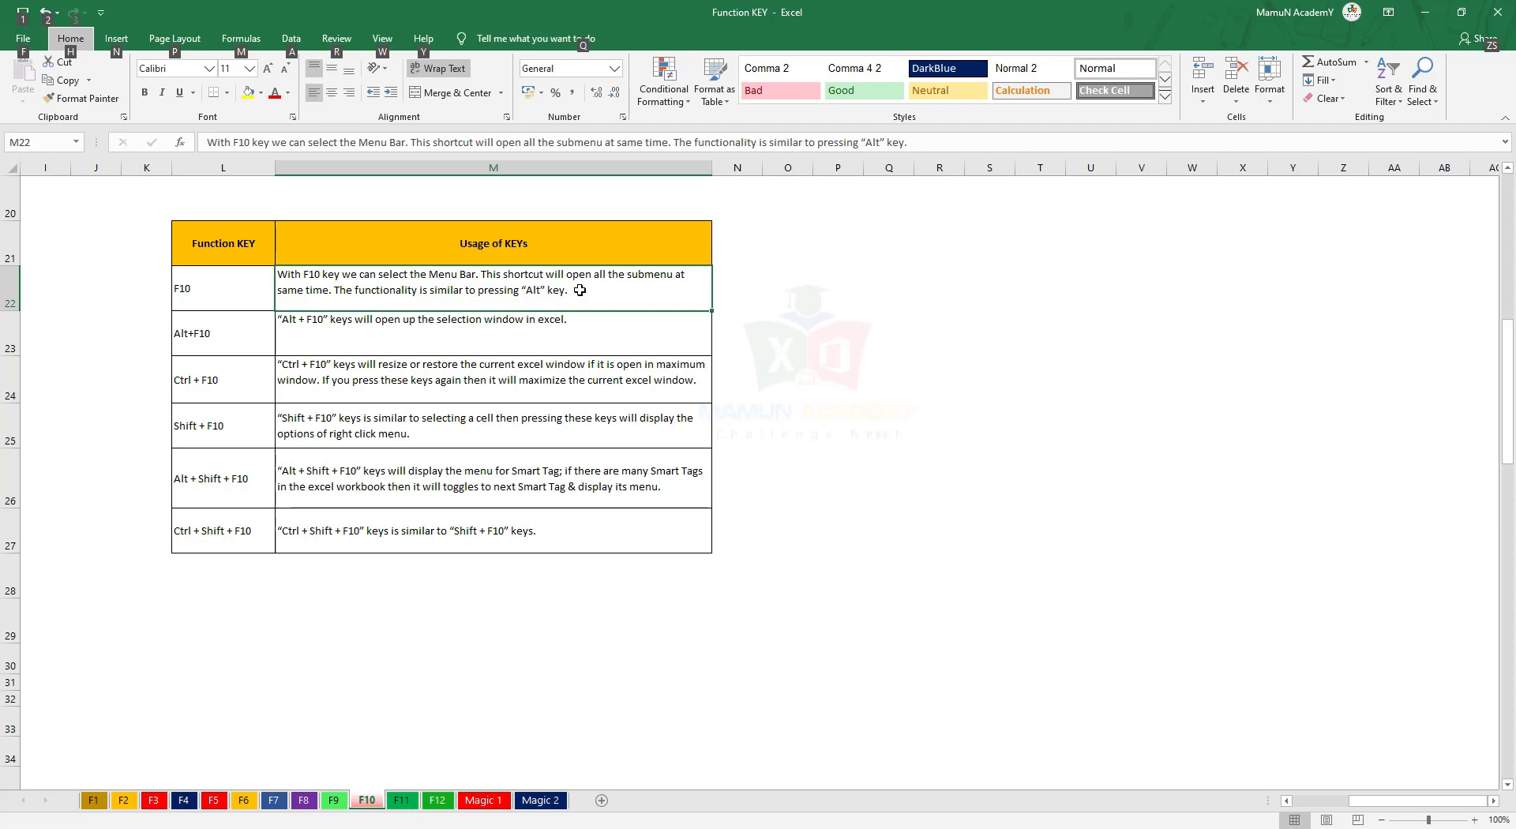
{"action": "key", "text": "h"}
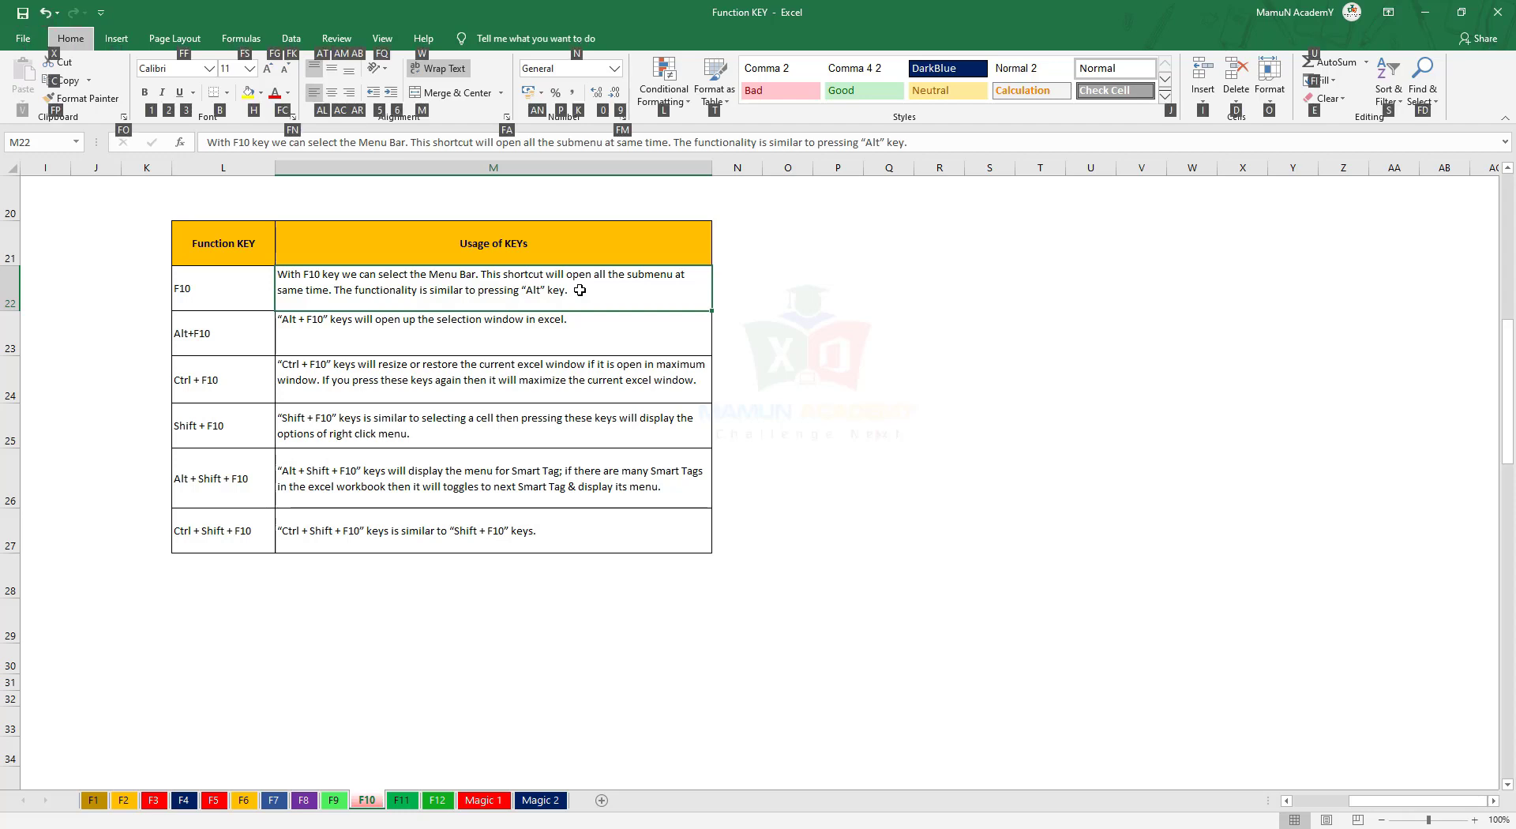
{"action": "key", "text": "h"}
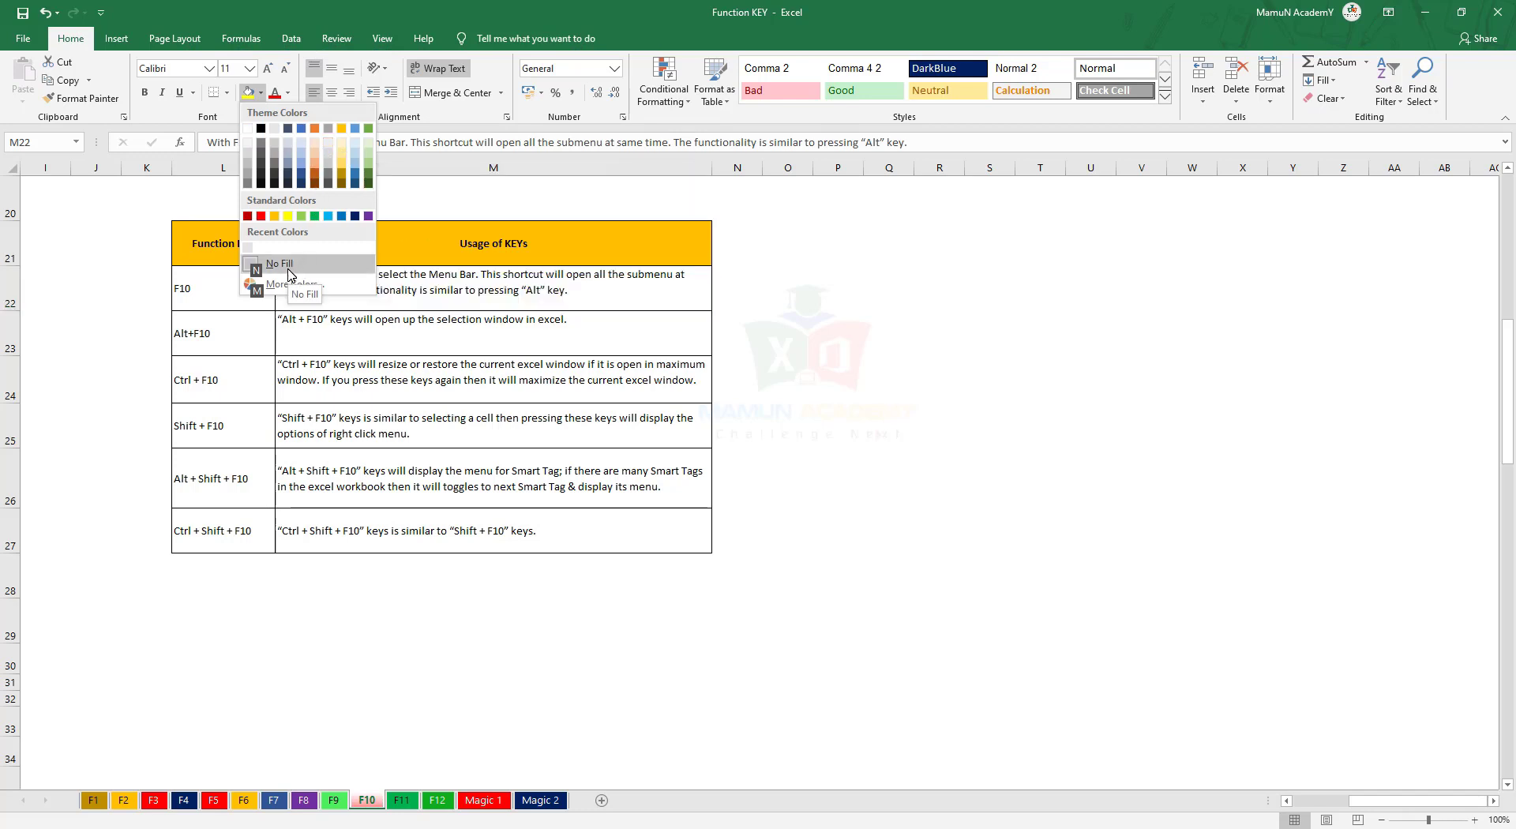
Fill M22 yellow, then bold its F10 description using the F10, H, 1 KeyTips.
{"action": "left_click", "coordinate": [288, 216]}
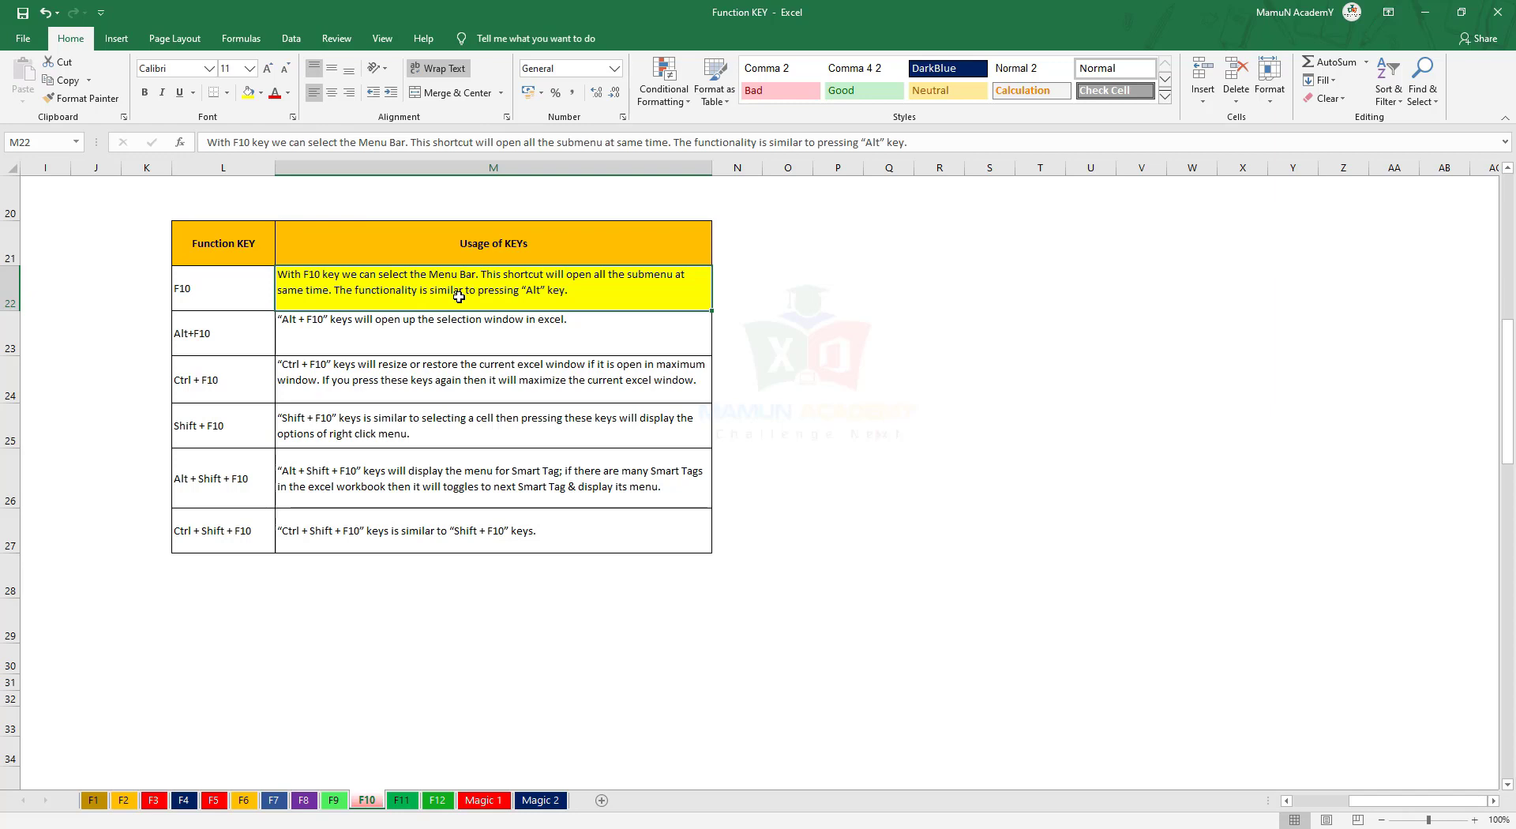
{"action": "key", "text": "F10"}
{"action": "key", "text": "h"}
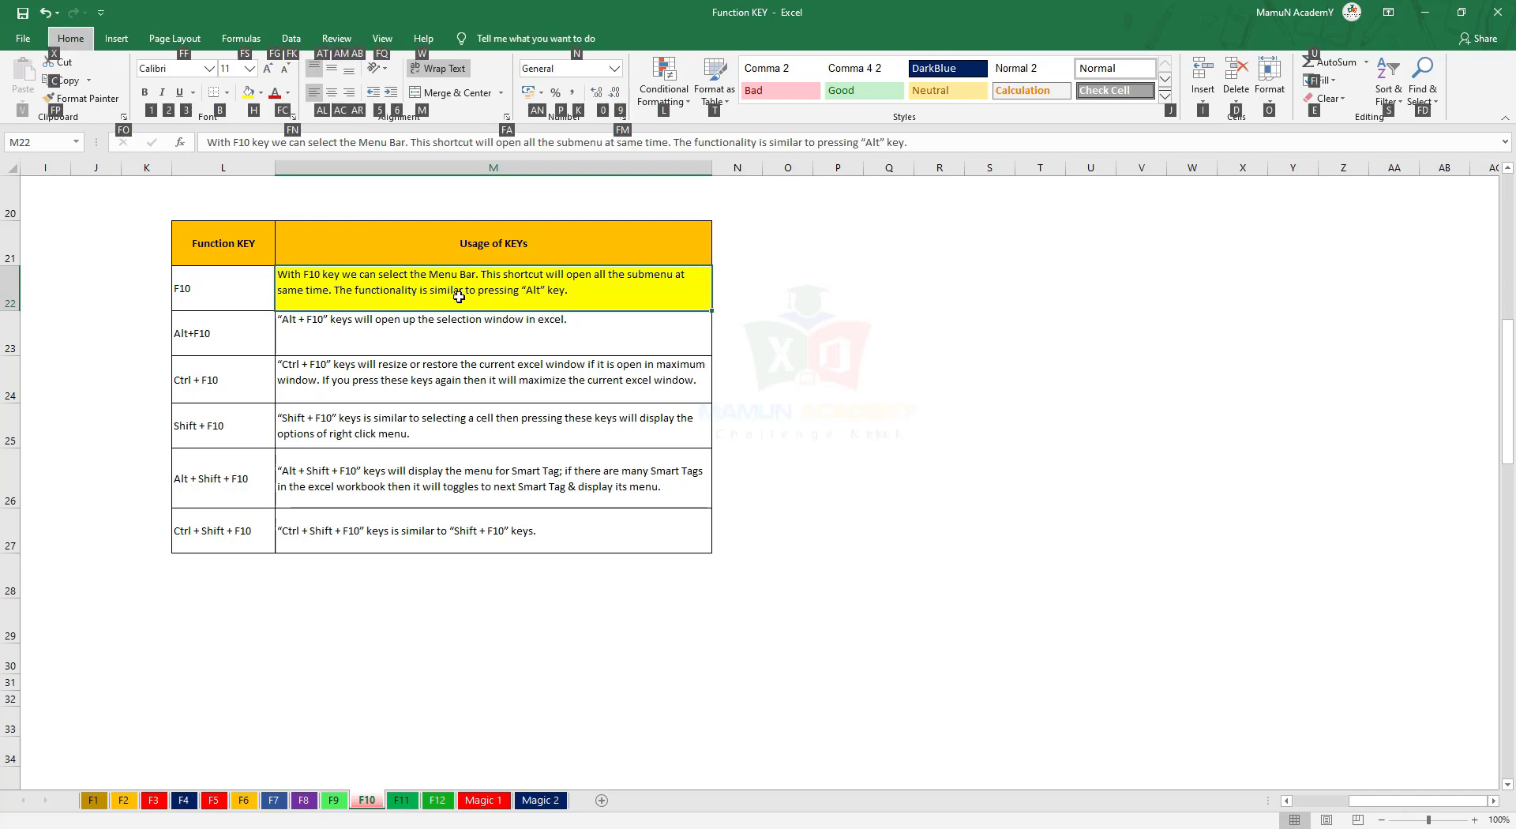
{"action": "key", "text": "1"}
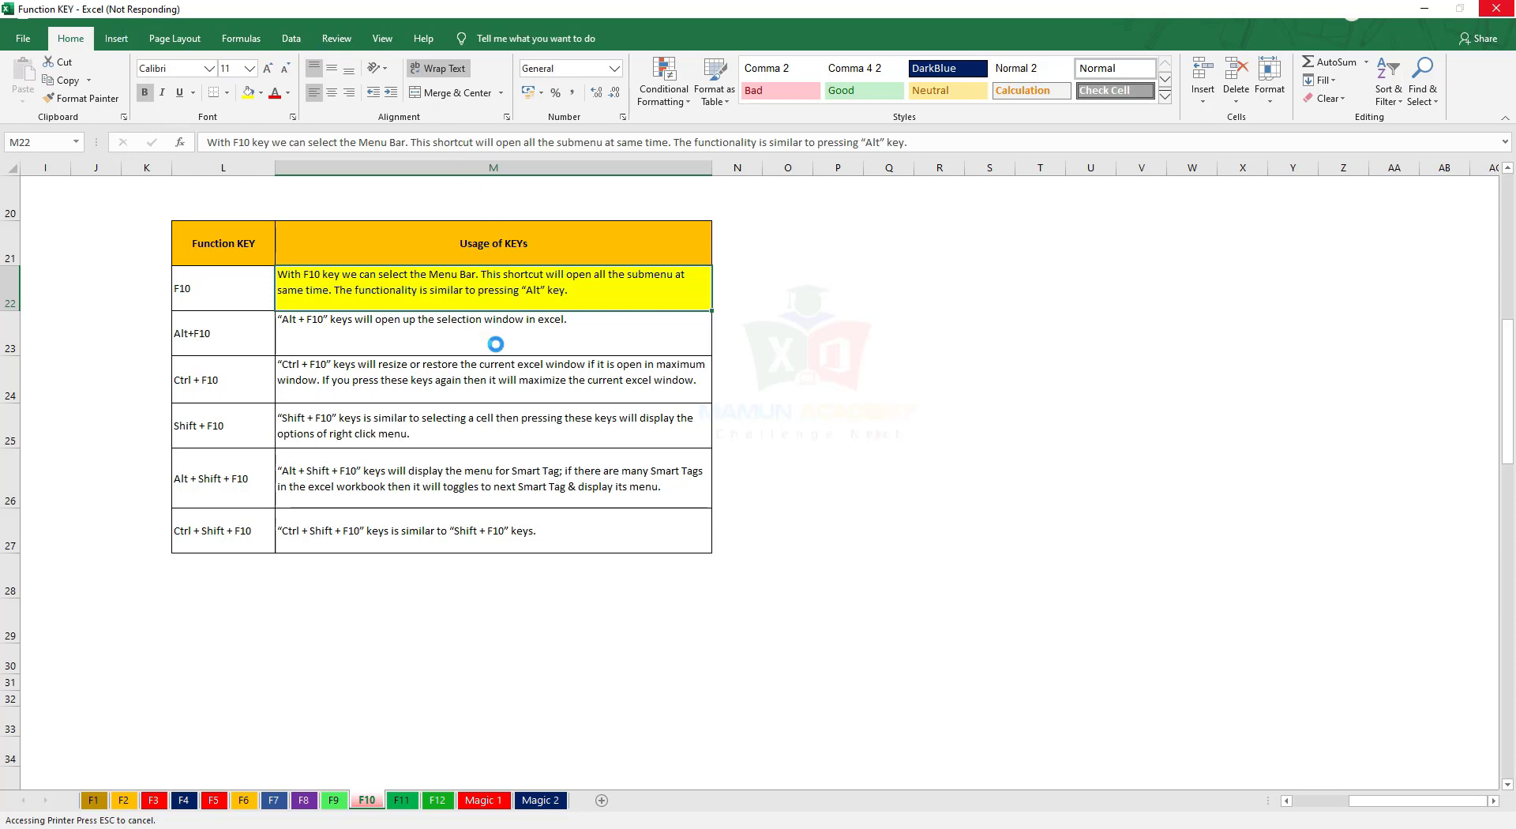
{"action": "left_click", "coordinate": [496, 345]}
{"action": "key", "text": "alt+F10"}
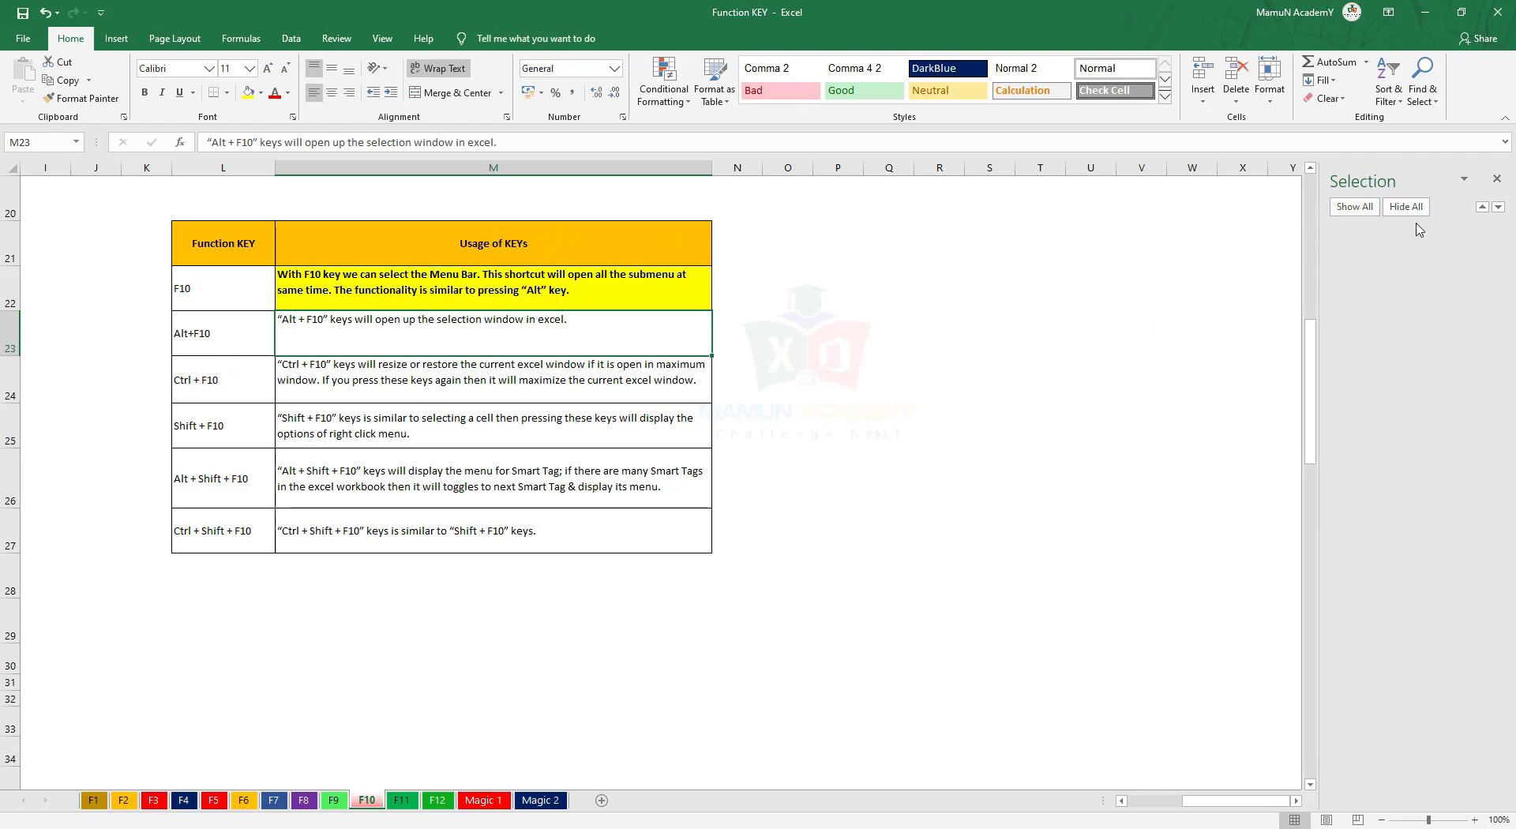
{"action": "left_click", "coordinate": [1497, 180]}
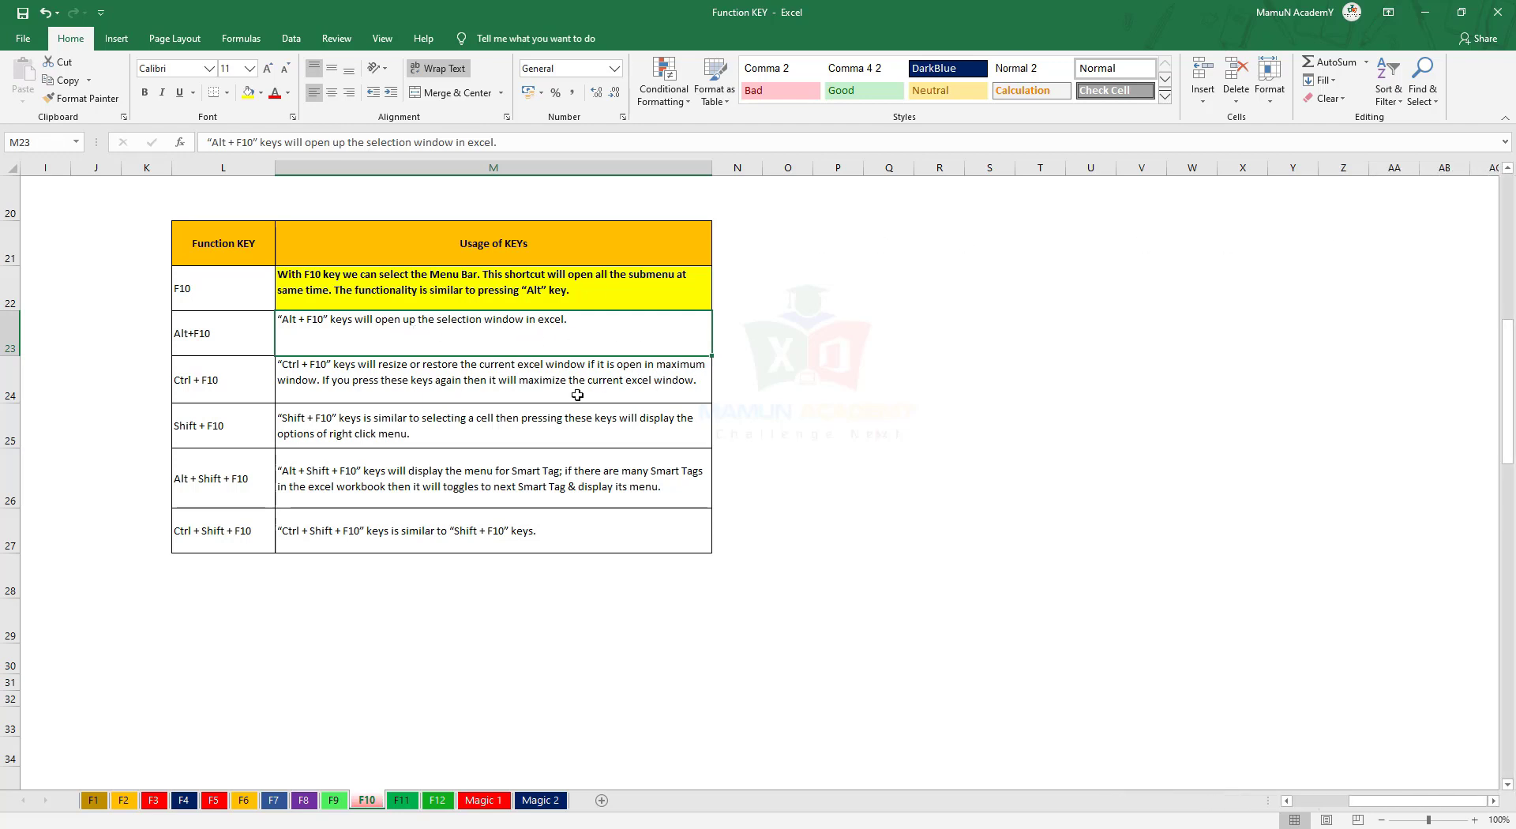
{"action": "left_click", "coordinate": [861, 419]}
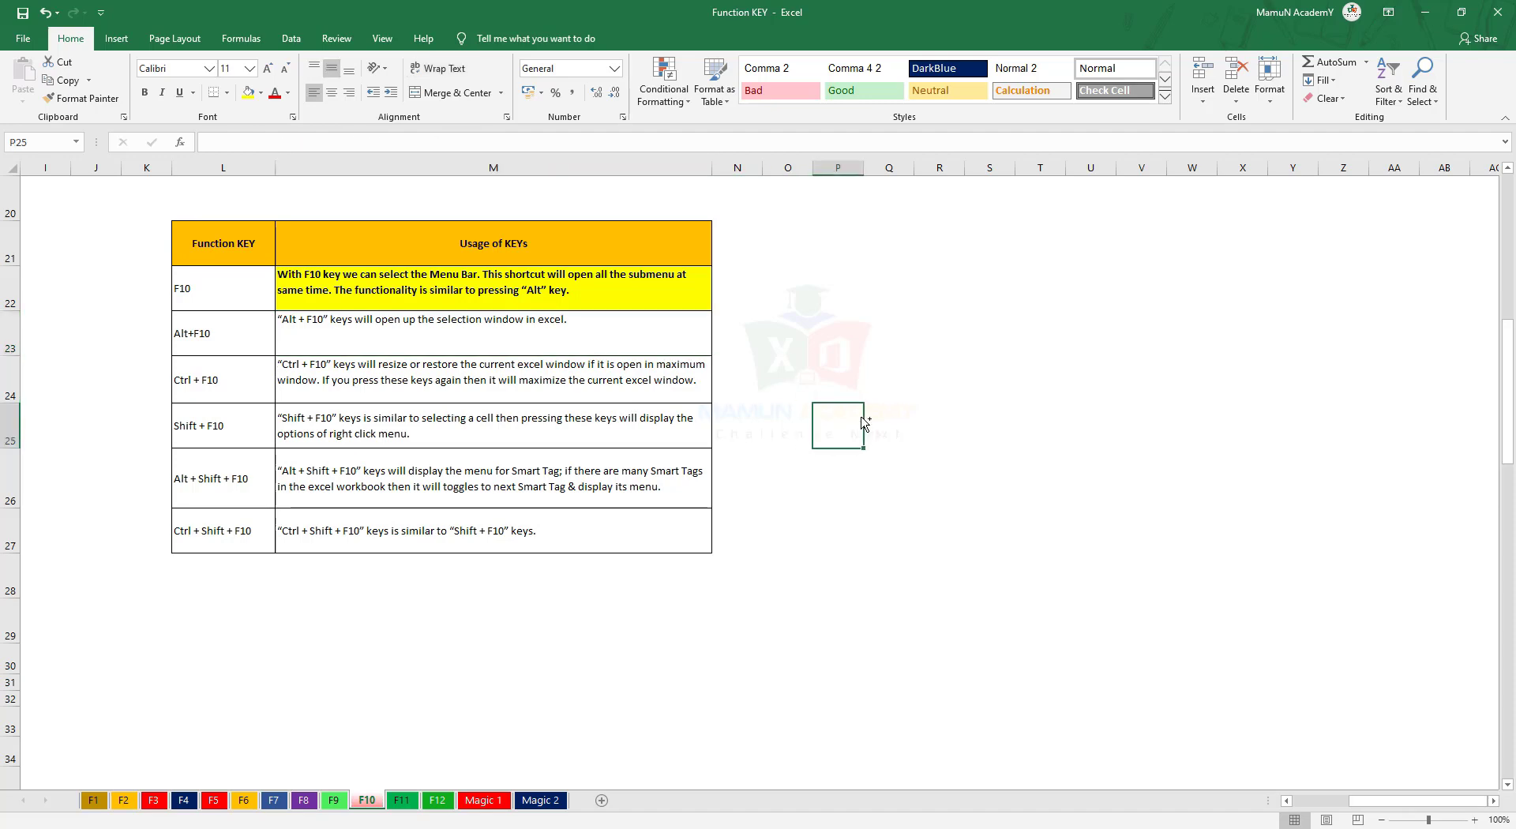
{"action": "key", "text": "ctrl+F10"}
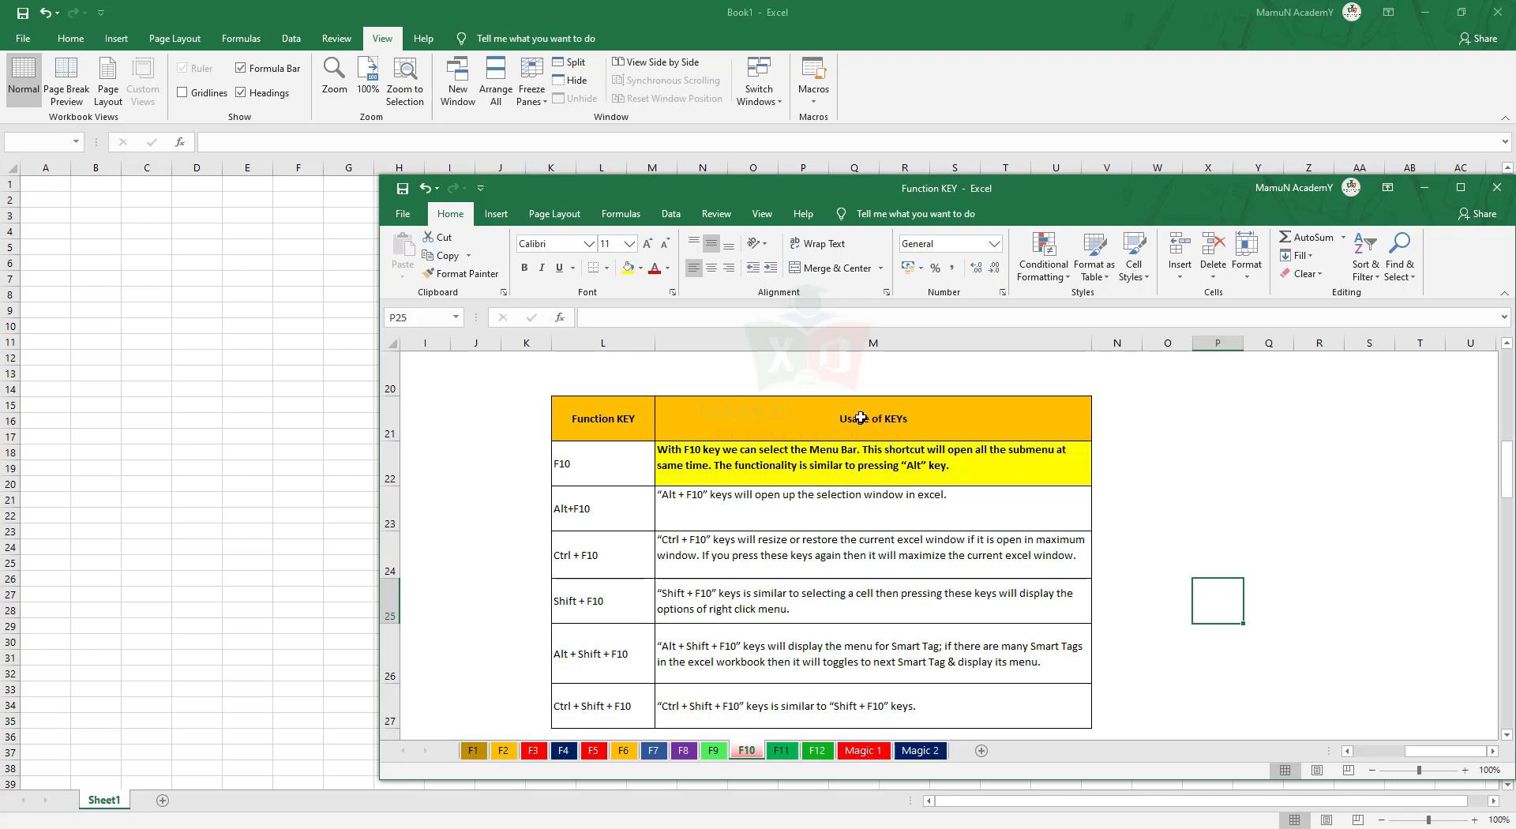
{"action": "left_click", "coordinate": [1460, 187]}
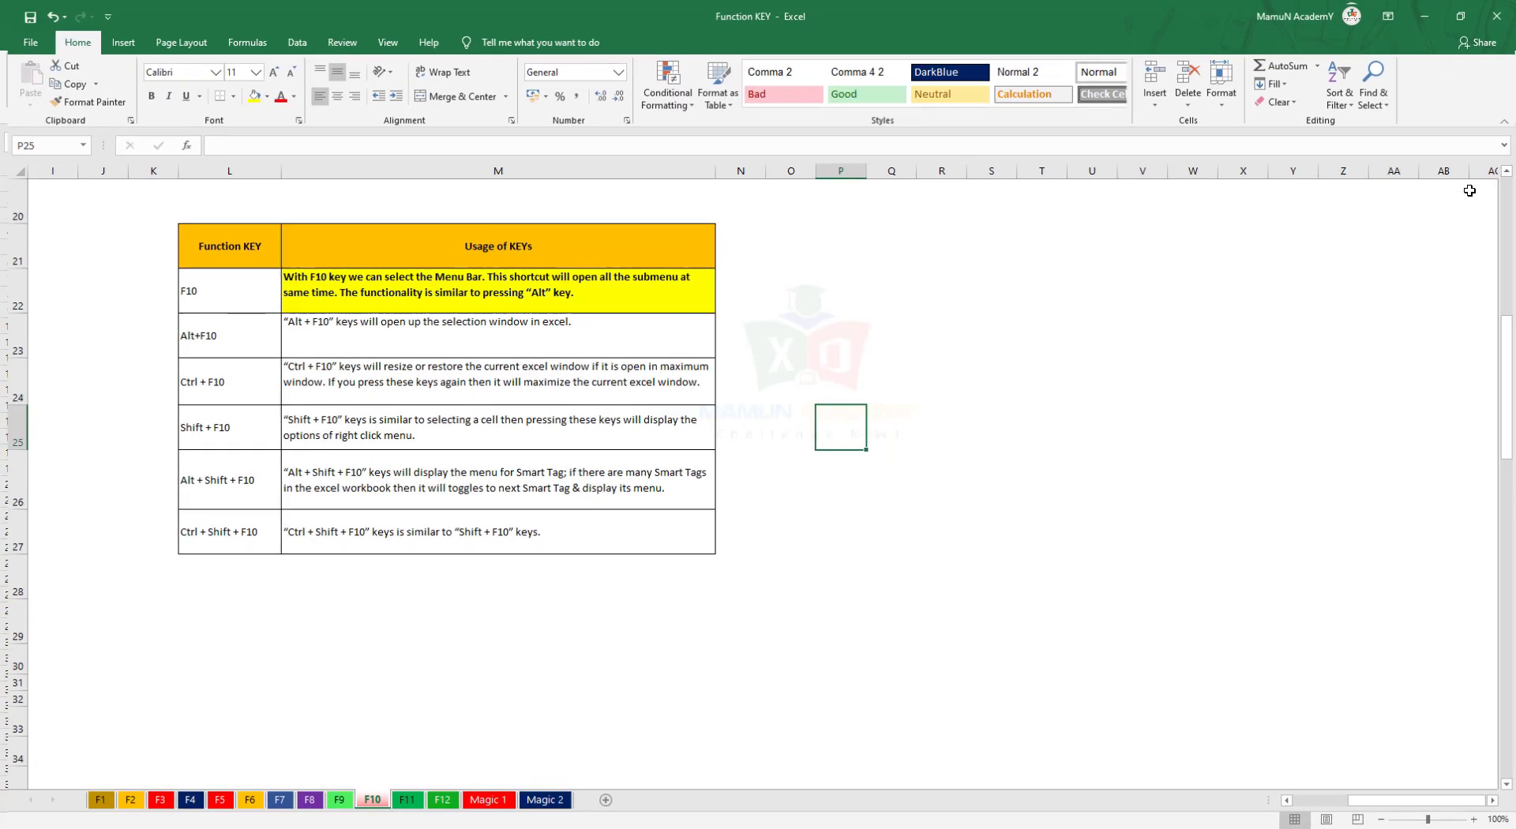
{"action": "key", "text": "ctrl+F10"}
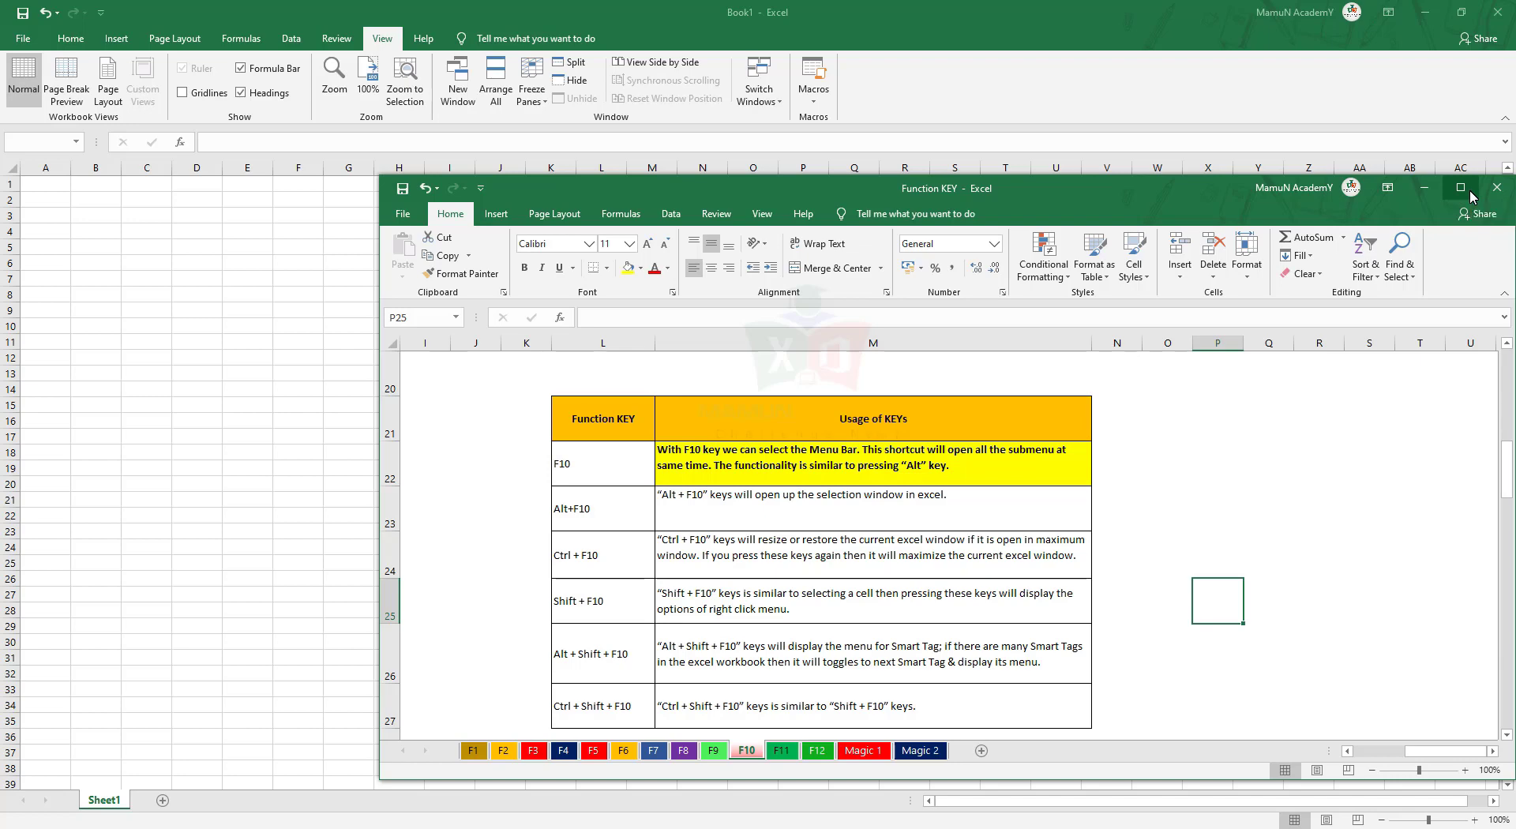
{"action": "left_click", "coordinate": [1470, 194]}
{"action": "key", "text": "ctrl+F10"}
{"action": "left_click", "coordinate": [1470, 194]}
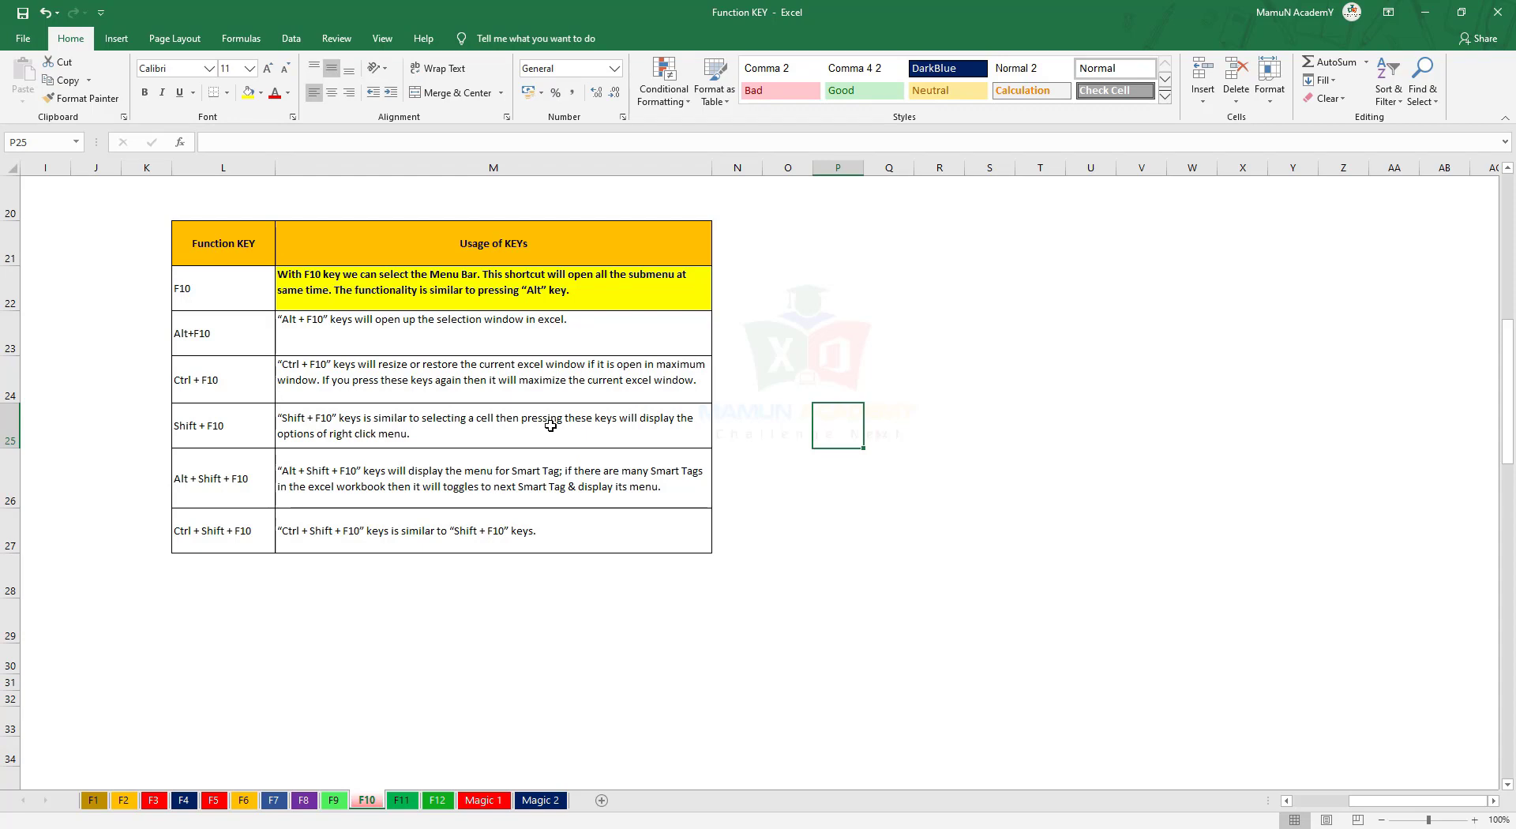
{"action": "key", "text": "shift+F10"}
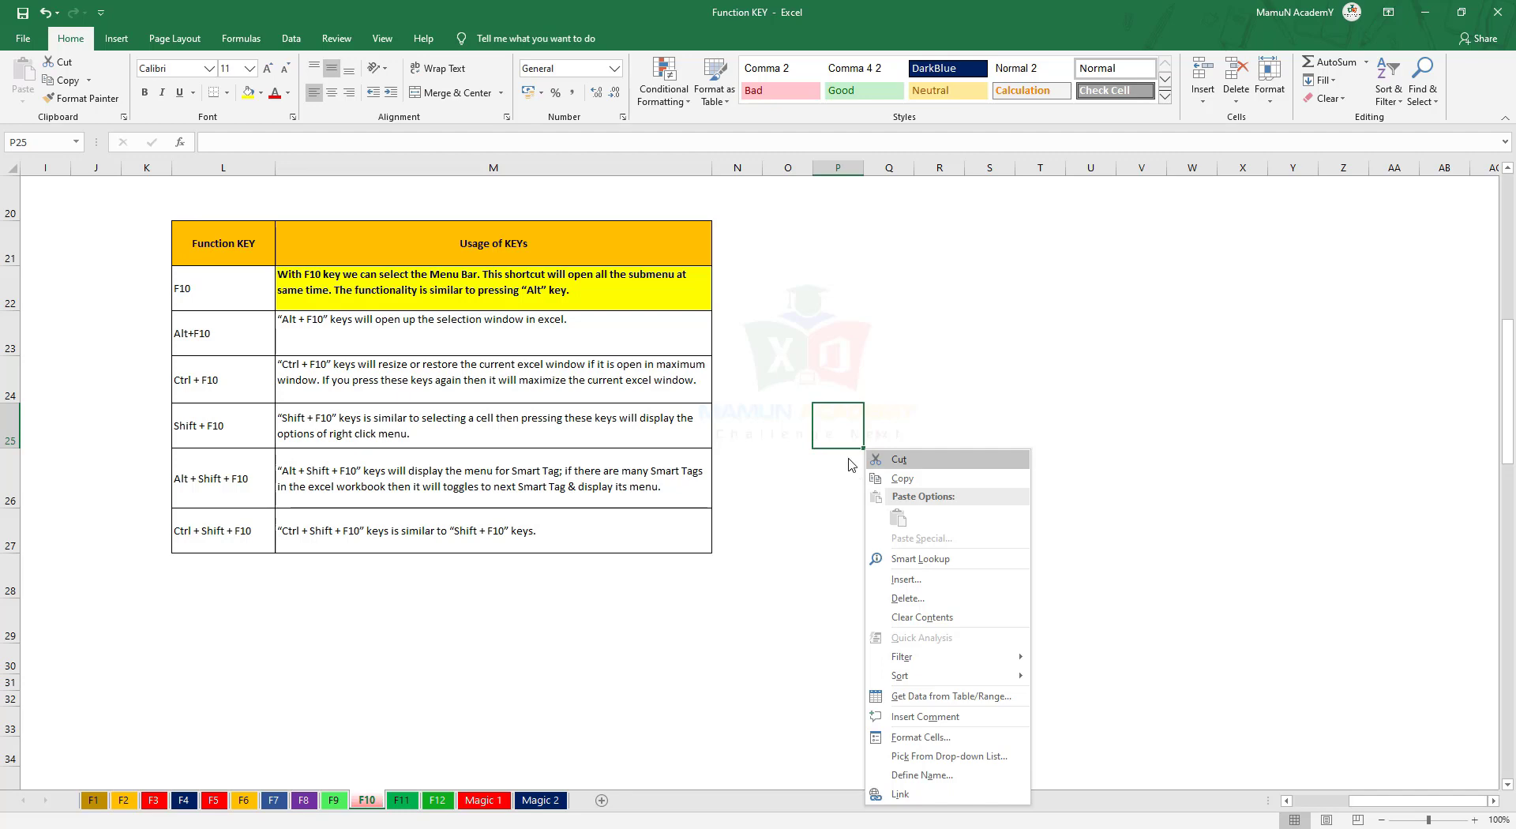
{"action": "key", "text": "Escape"}
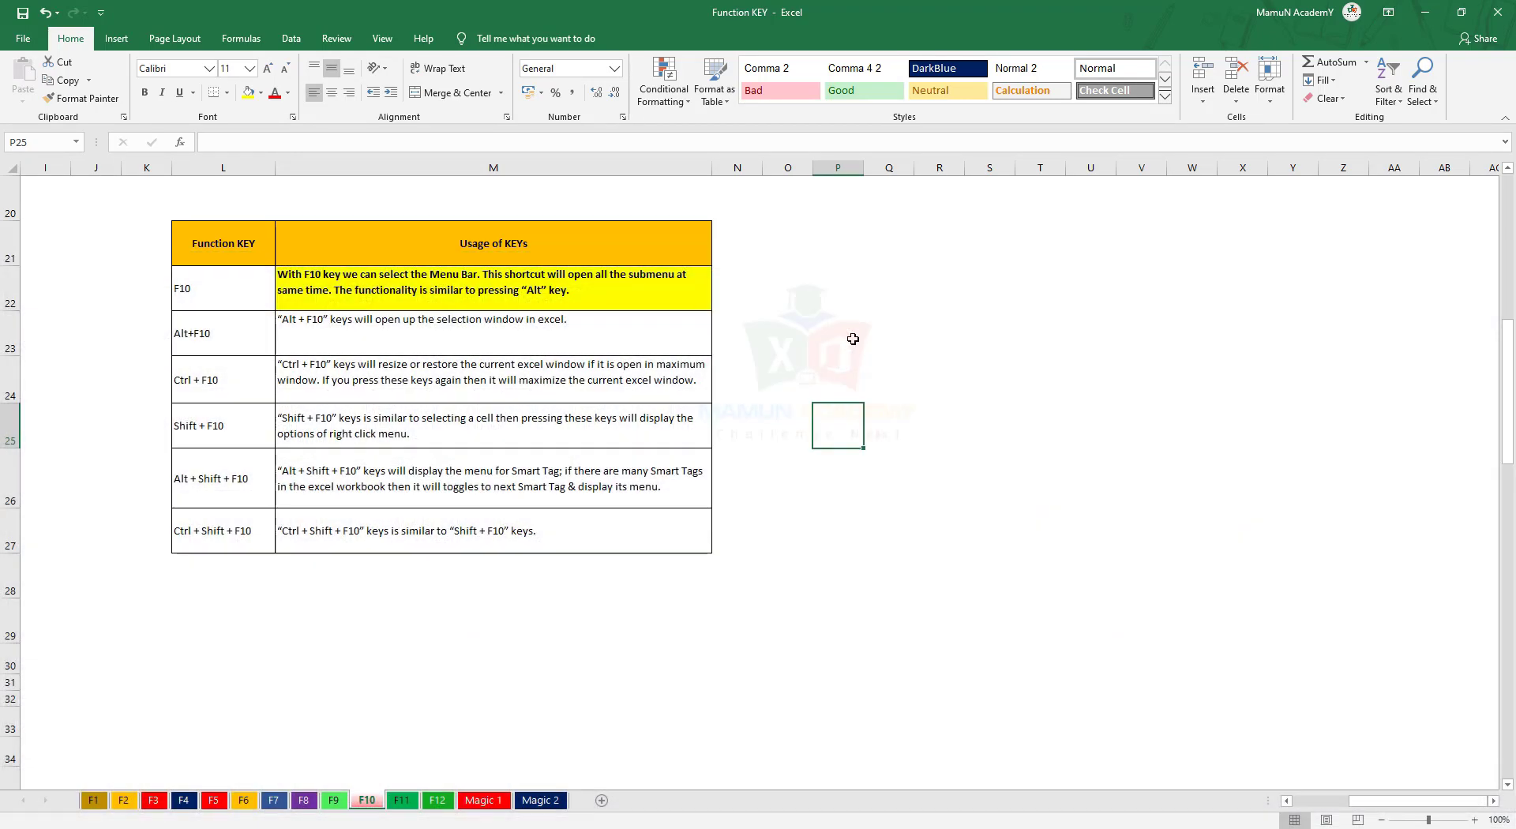
{"action": "key", "text": "shift+F10"}
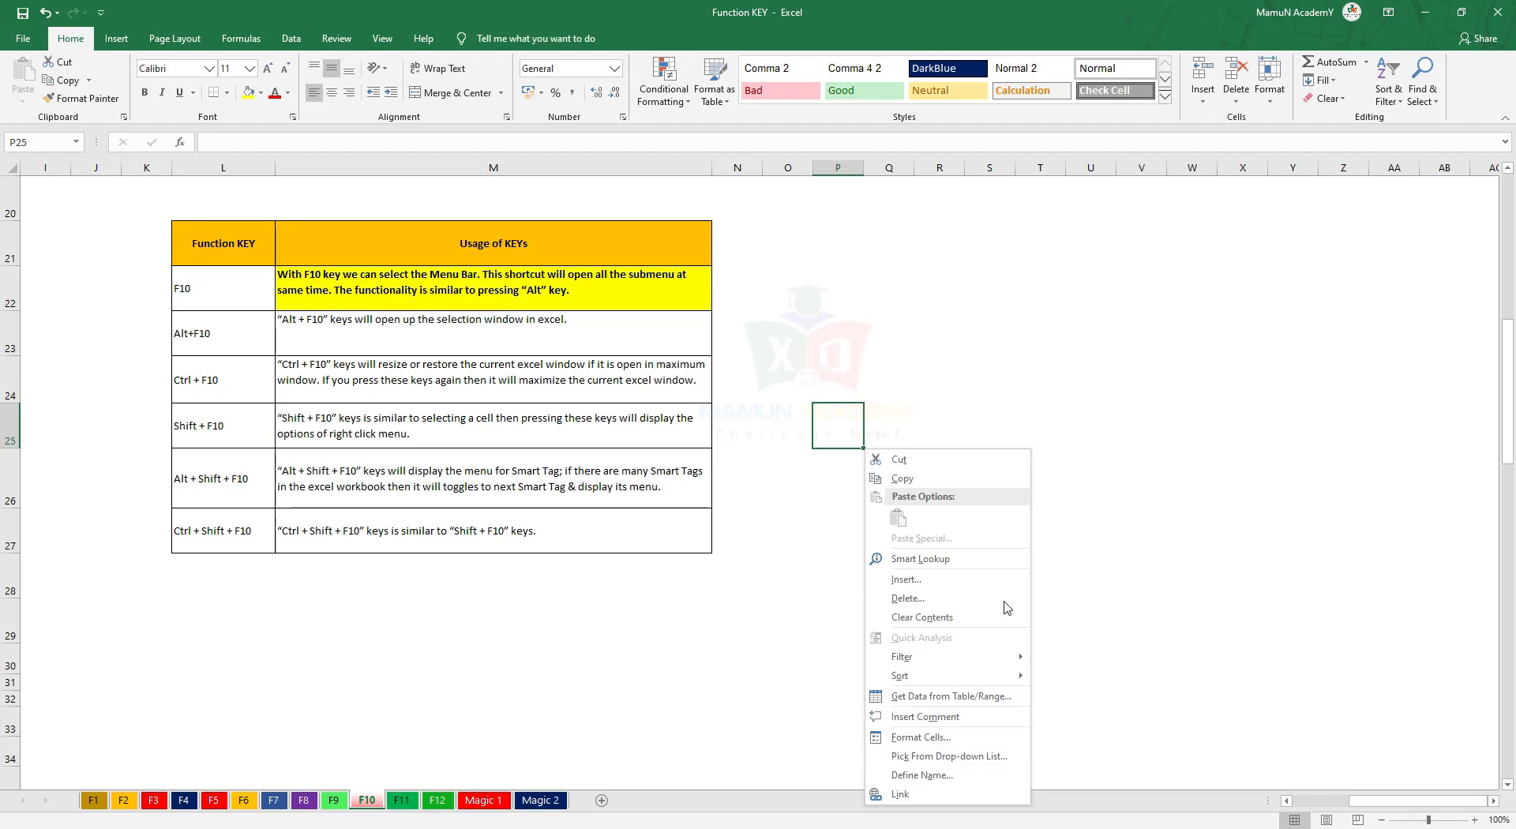
{"action": "key", "text": "Up"}
{"action": "key", "text": "Up"}
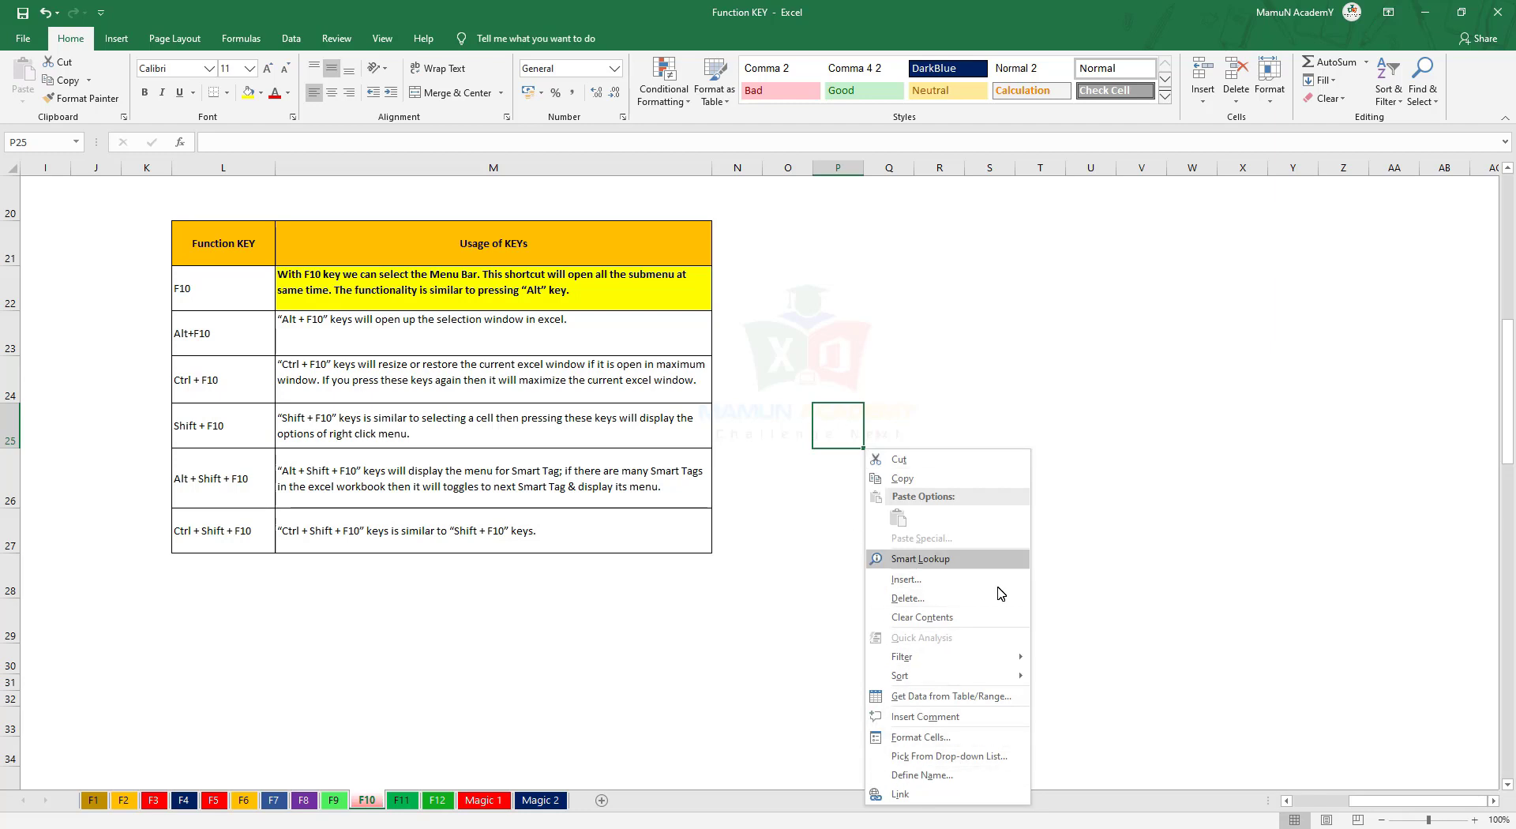
{"action": "key", "text": "Escape"}
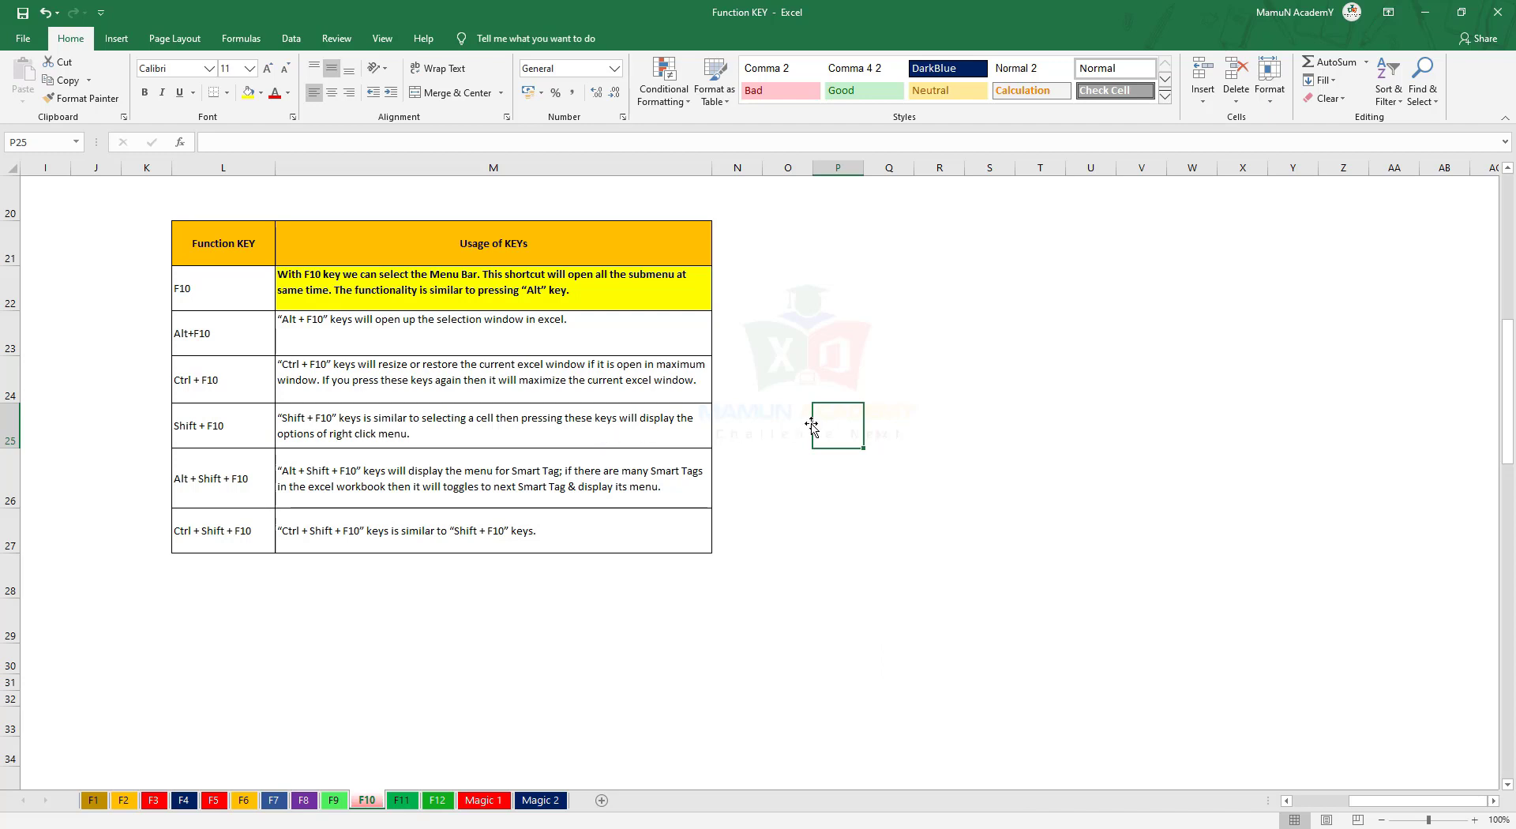
{"action": "key", "text": "Down"}
{"action": "key", "text": "Down"}
{"action": "key", "text": "Down"}
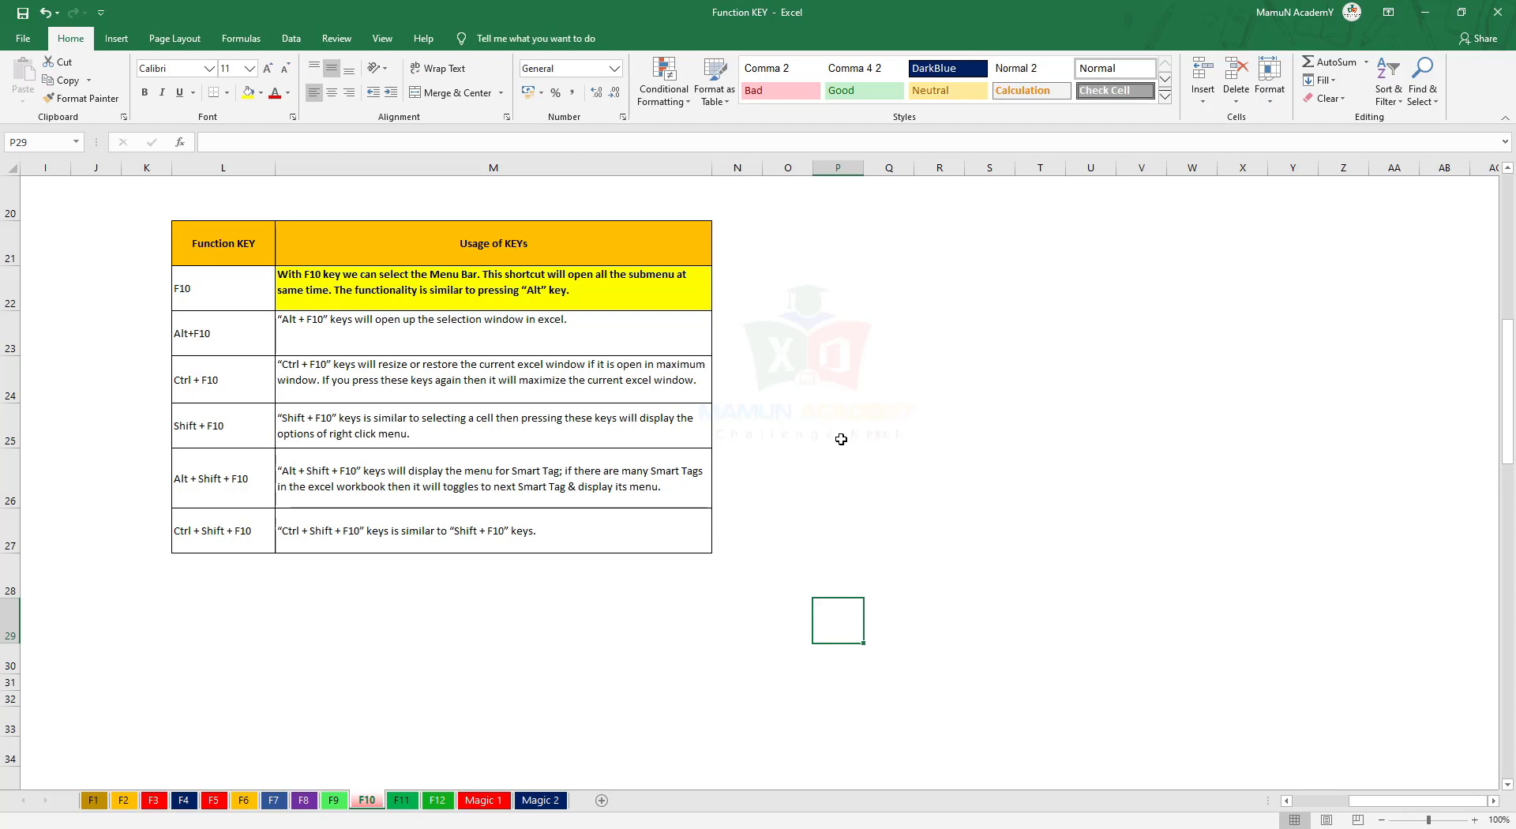
{"action": "key", "text": "F10"}
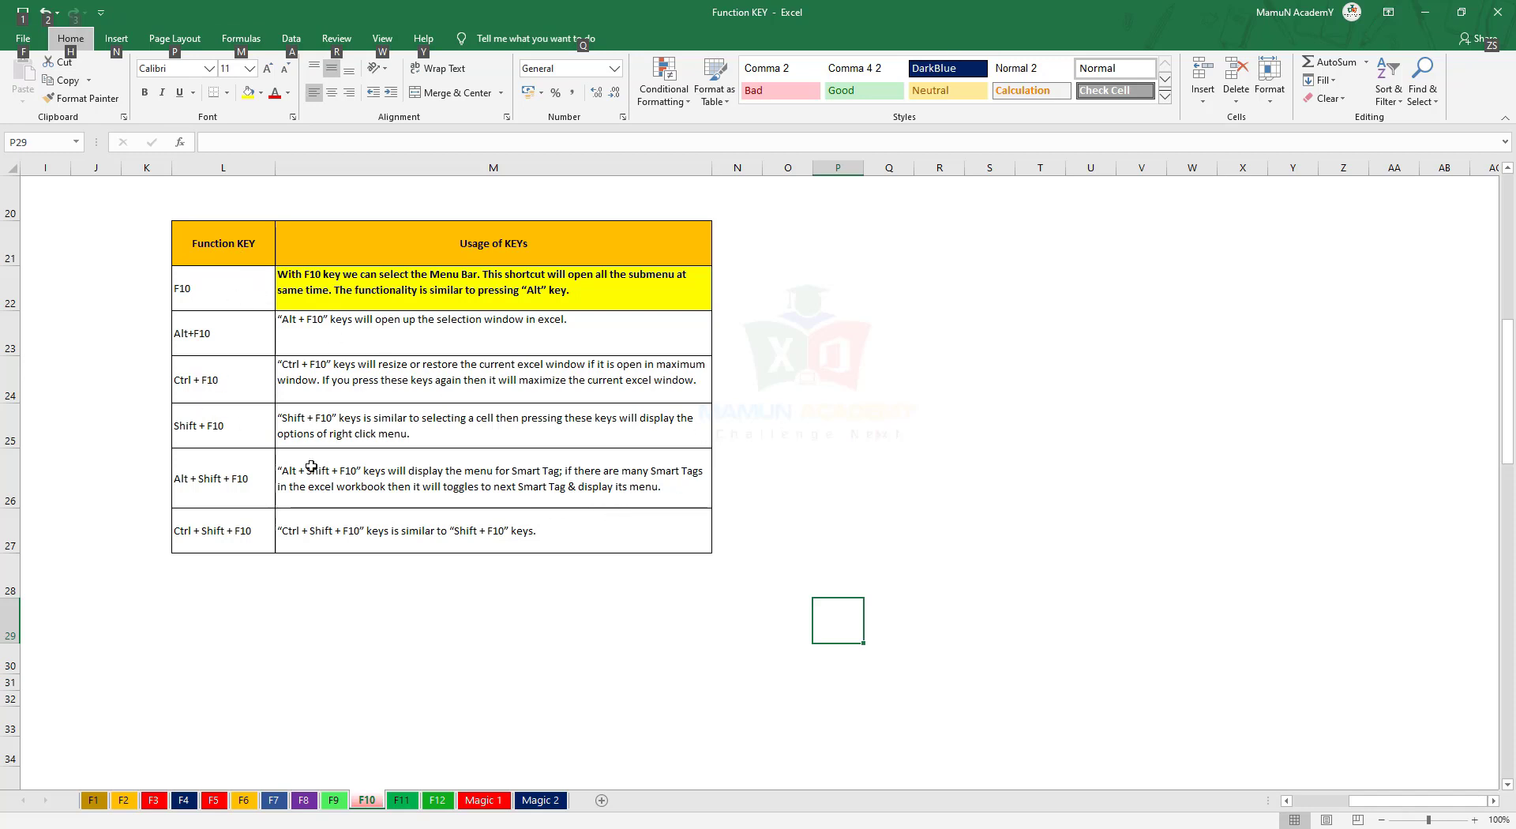
{"action": "key", "text": "Escape"}
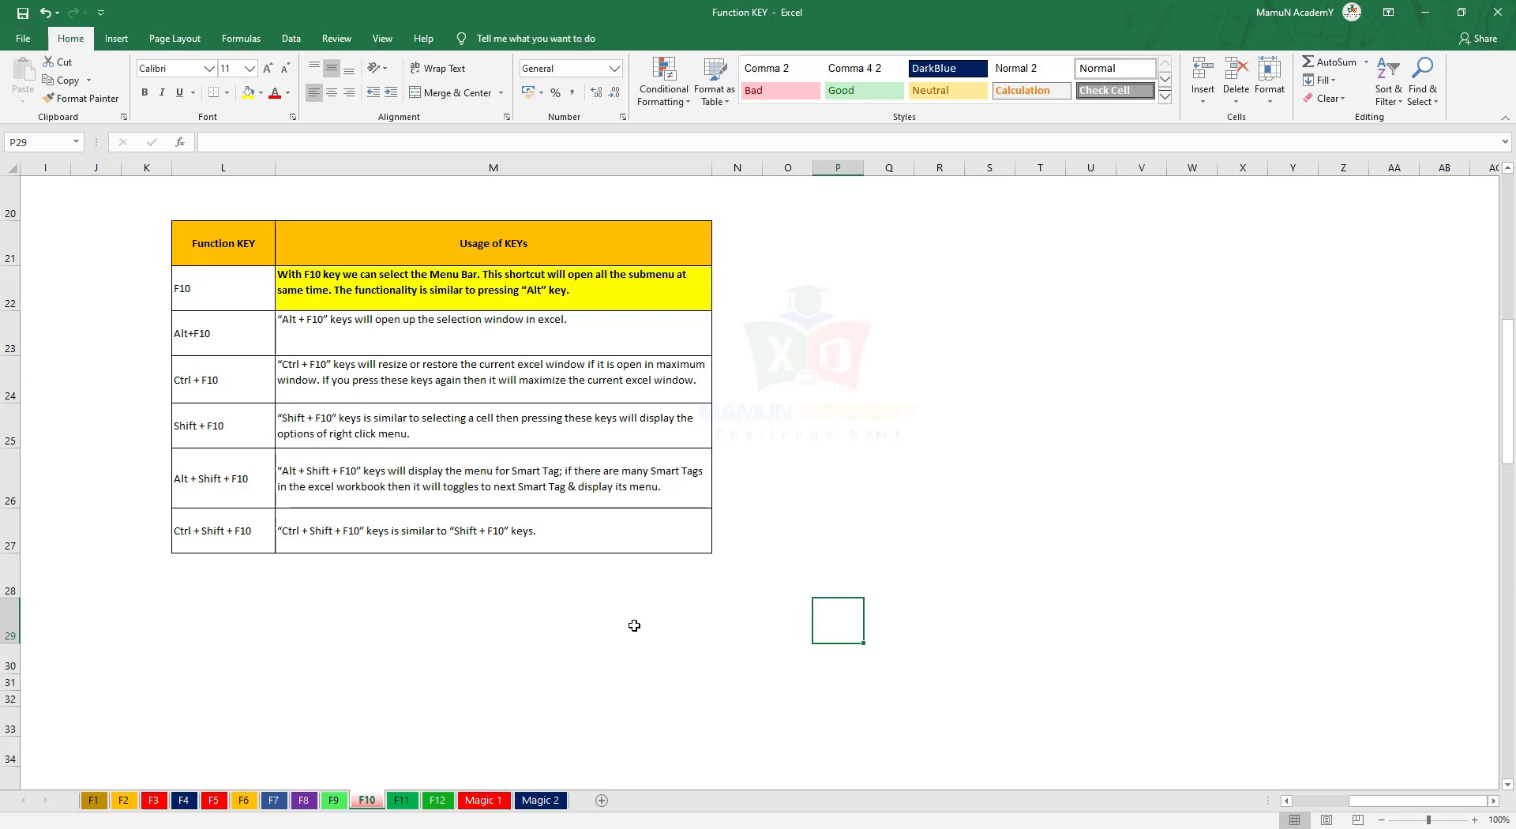
{"action": "left_click", "coordinate": [568, 614]}
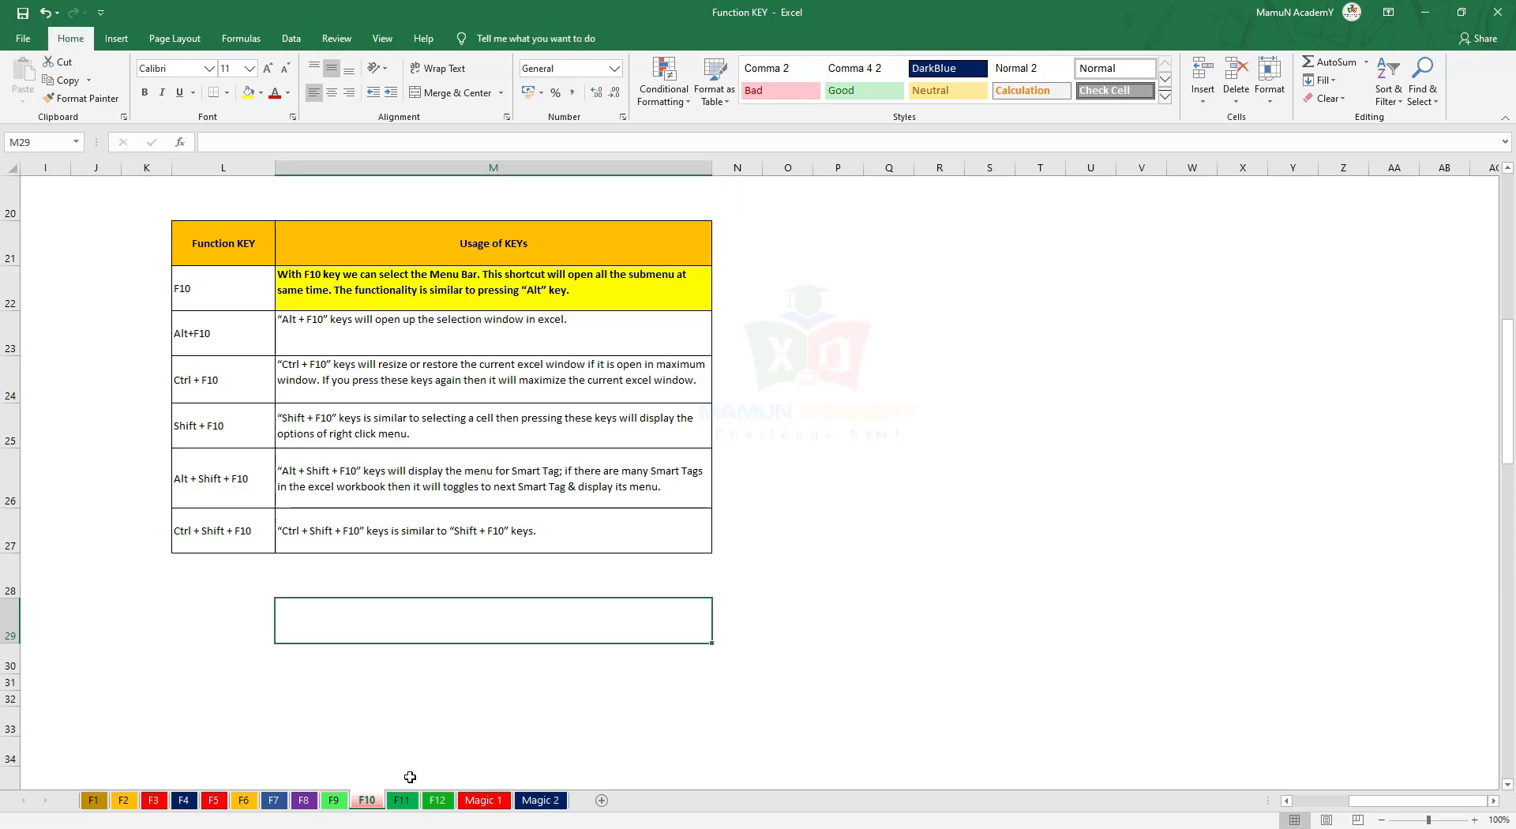
Browse the sheet tabs from F11 back to the F2 sheet.
{"action": "left_click", "coordinate": [402, 799]}
{"action": "left_click", "coordinate": [897, 373]}
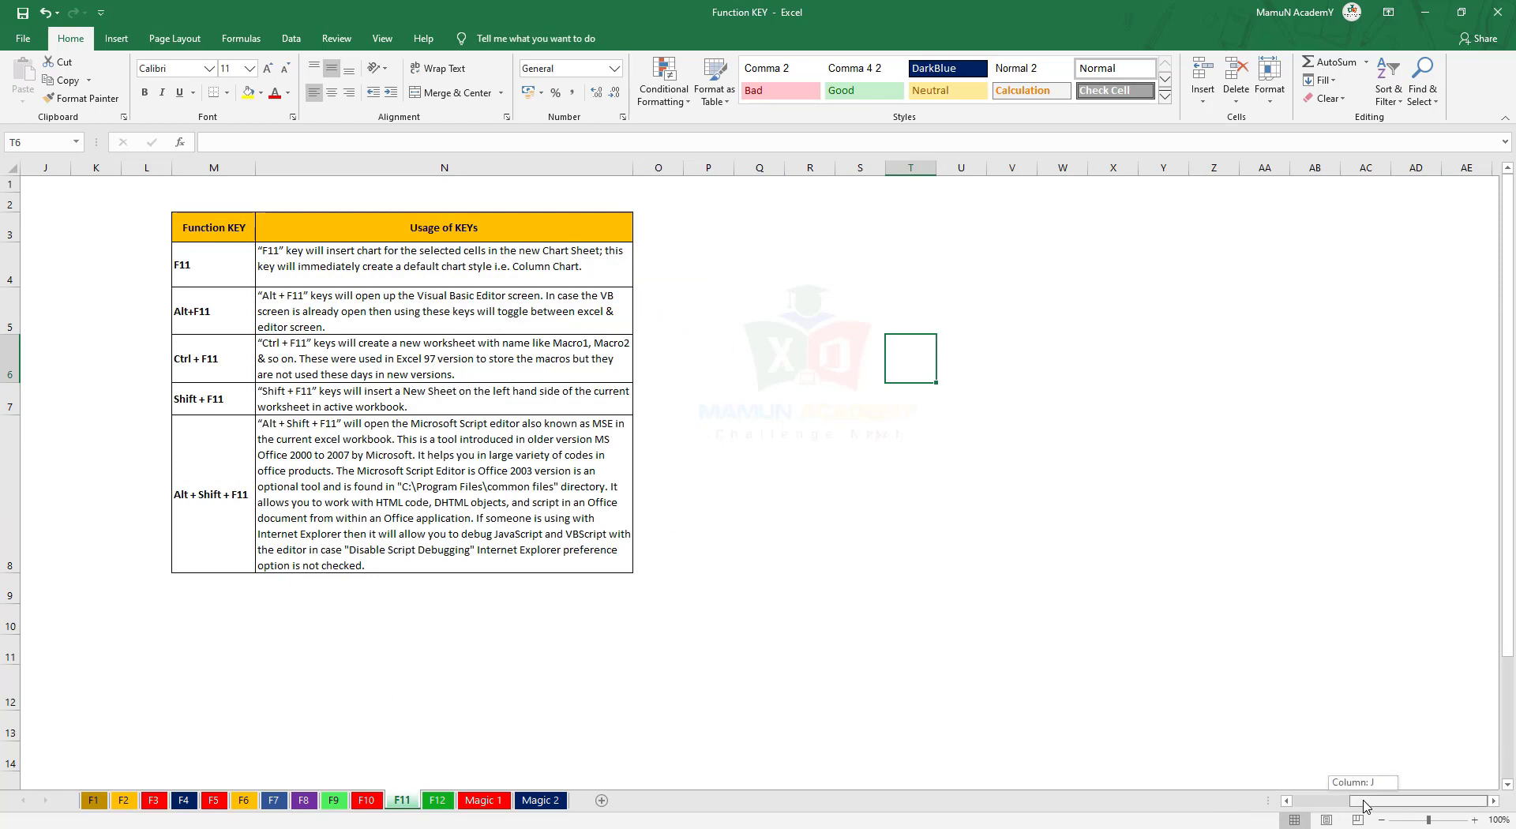
{"action": "left_click_drag", "start_coordinate": [1389, 801], "coordinate": [1303, 800]}
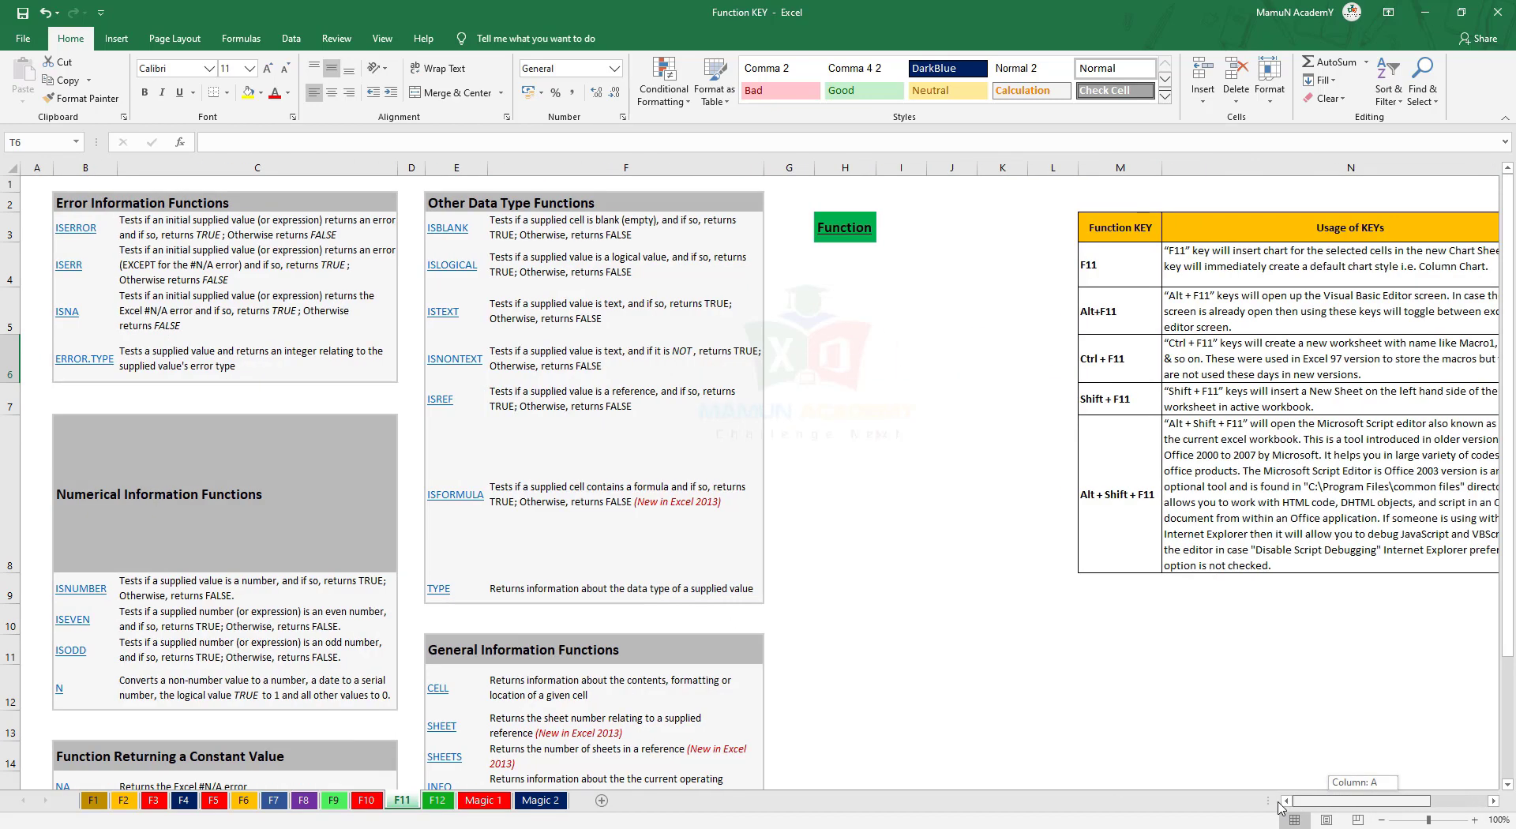
{"action": "left_click", "coordinate": [335, 800]}
{"action": "left_click", "coordinate": [274, 801]}
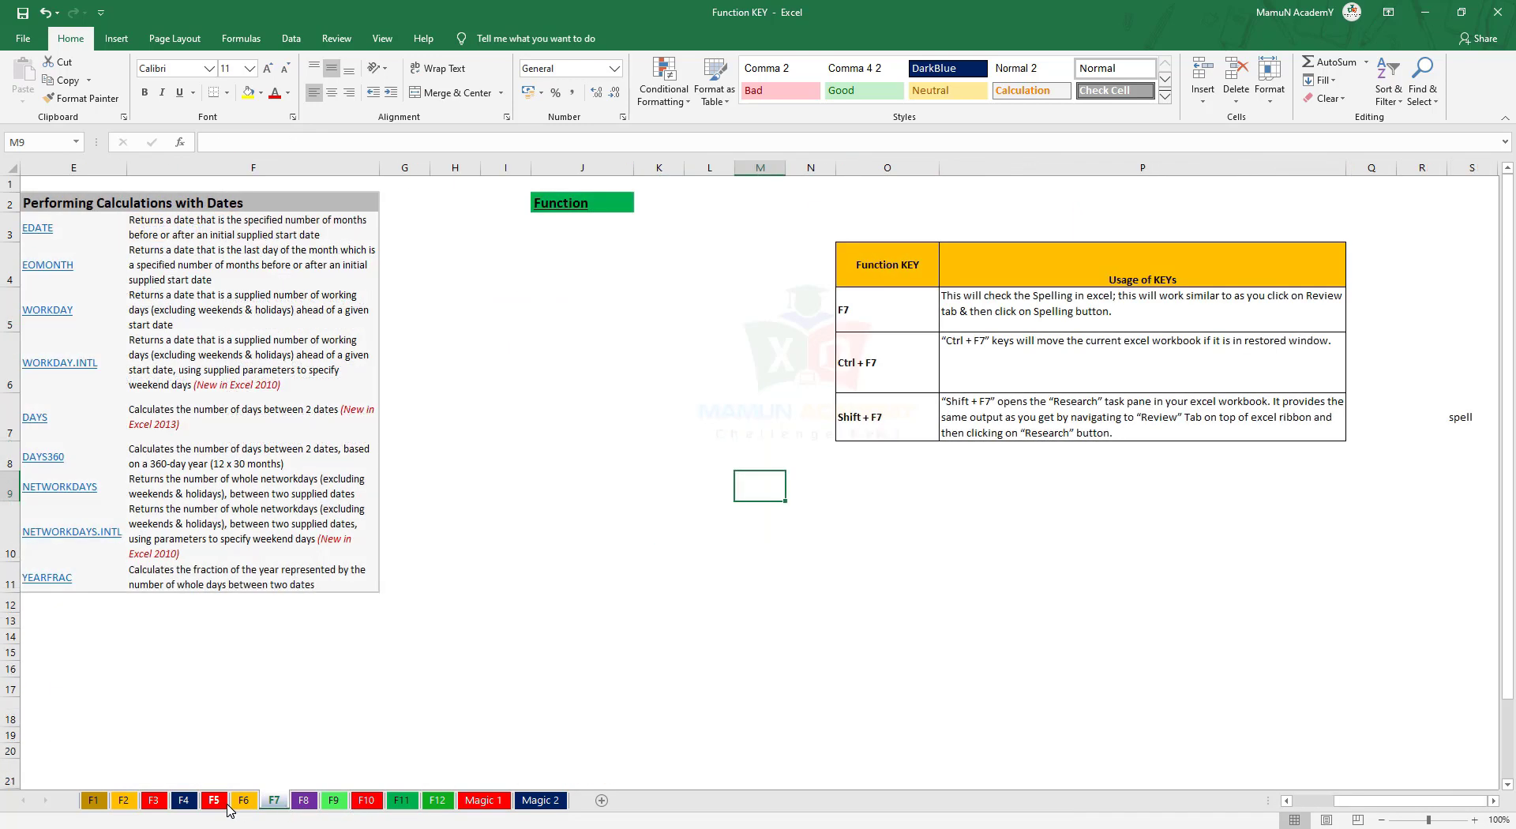
{"action": "left_click", "coordinate": [213, 800]}
{"action": "left_click", "coordinate": [154, 801]}
{"action": "left_click", "coordinate": [94, 800]}
{"action": "left_click", "coordinate": [124, 800]}
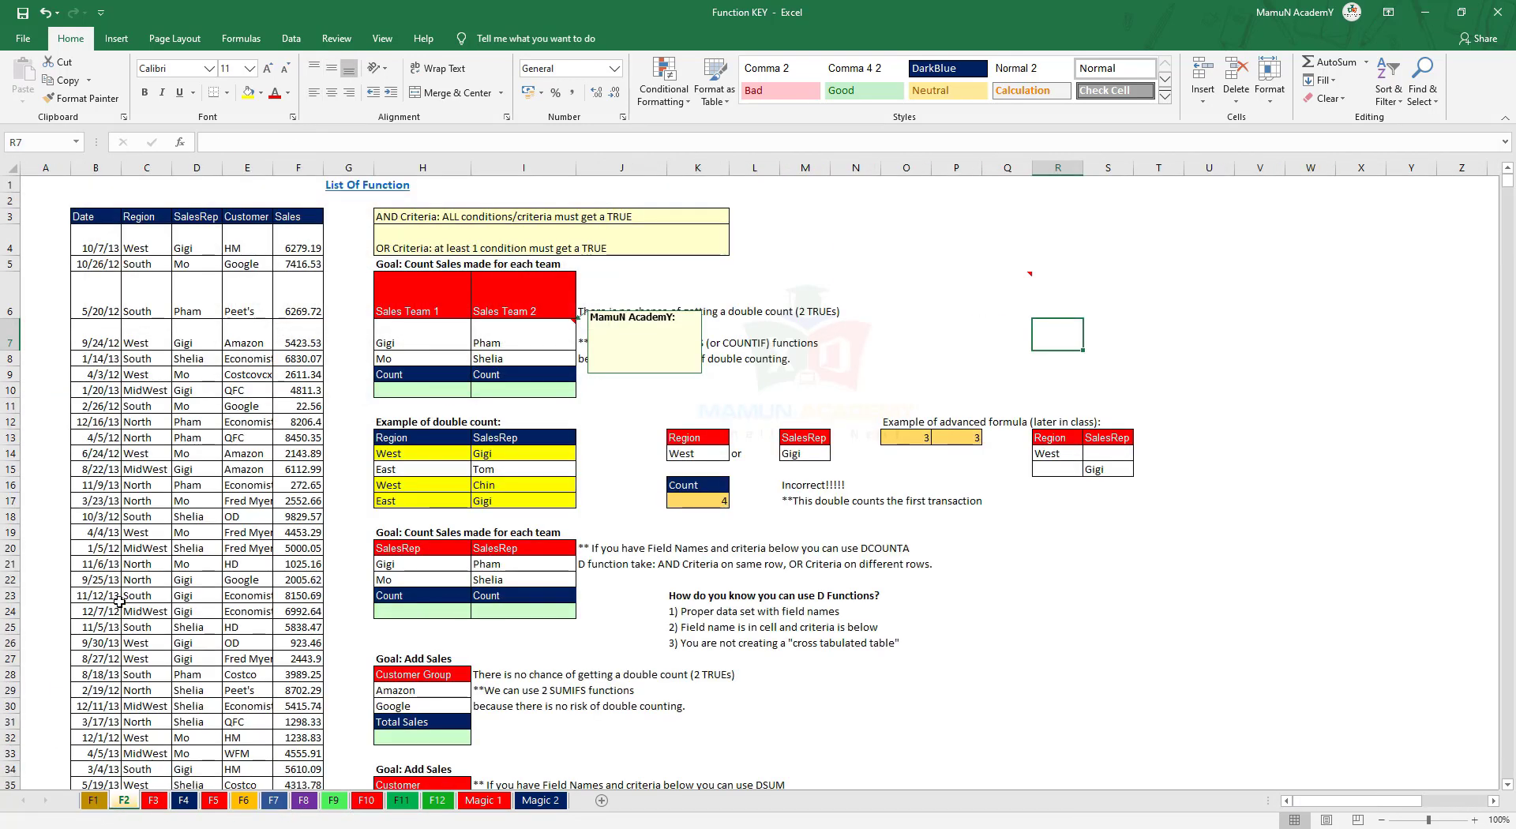
Create a Chart1 sheet from D3:F16 with F11, then delete it.
{"action": "left_click_drag", "start_coordinate": [110, 218], "coordinate": [171, 358]}
{"action": "left_click_drag", "start_coordinate": [198, 217], "coordinate": [310, 484]}
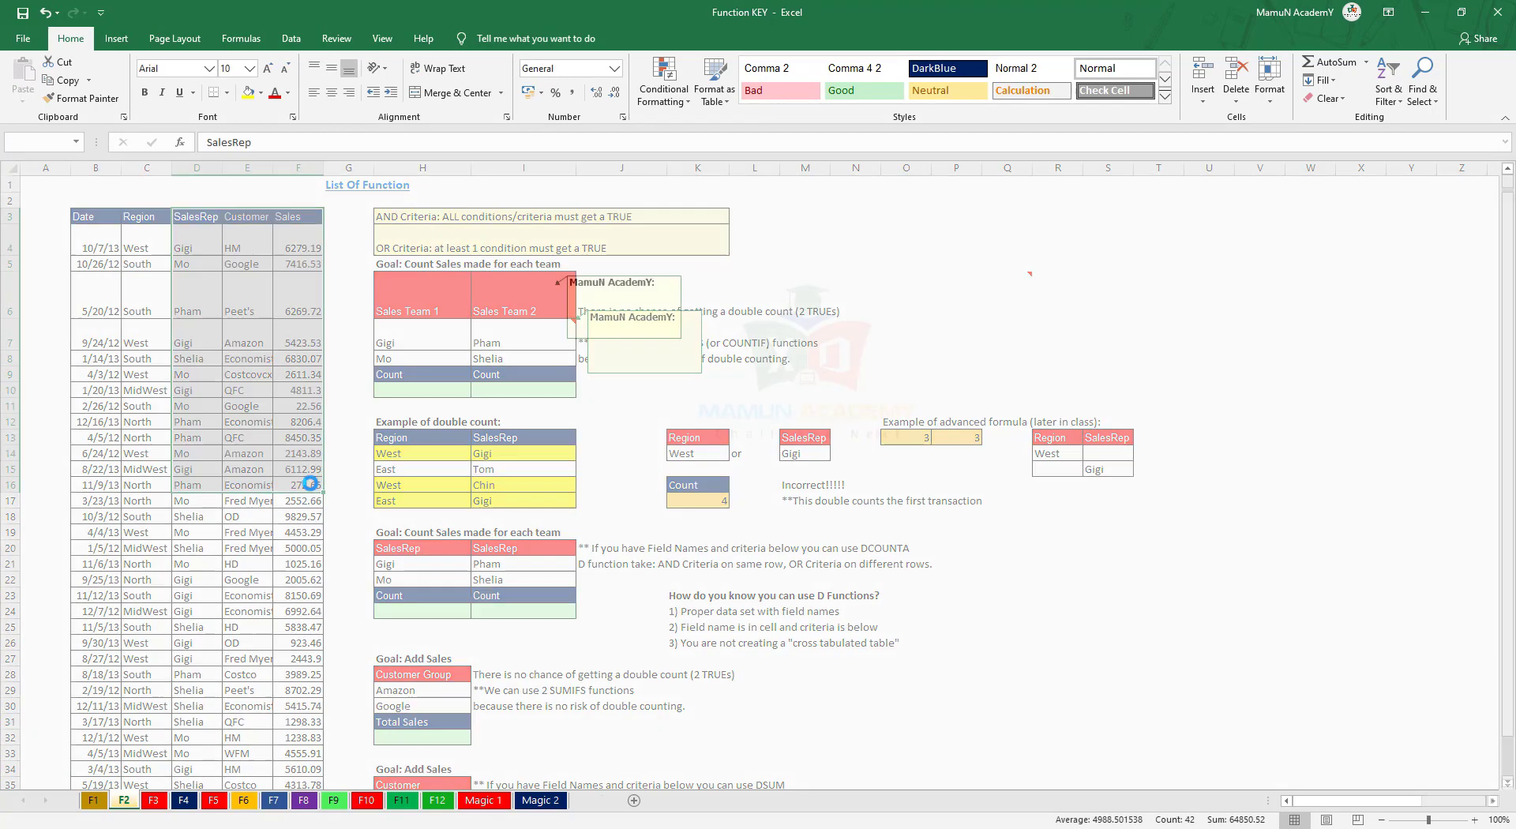
{"action": "key", "text": "F11"}
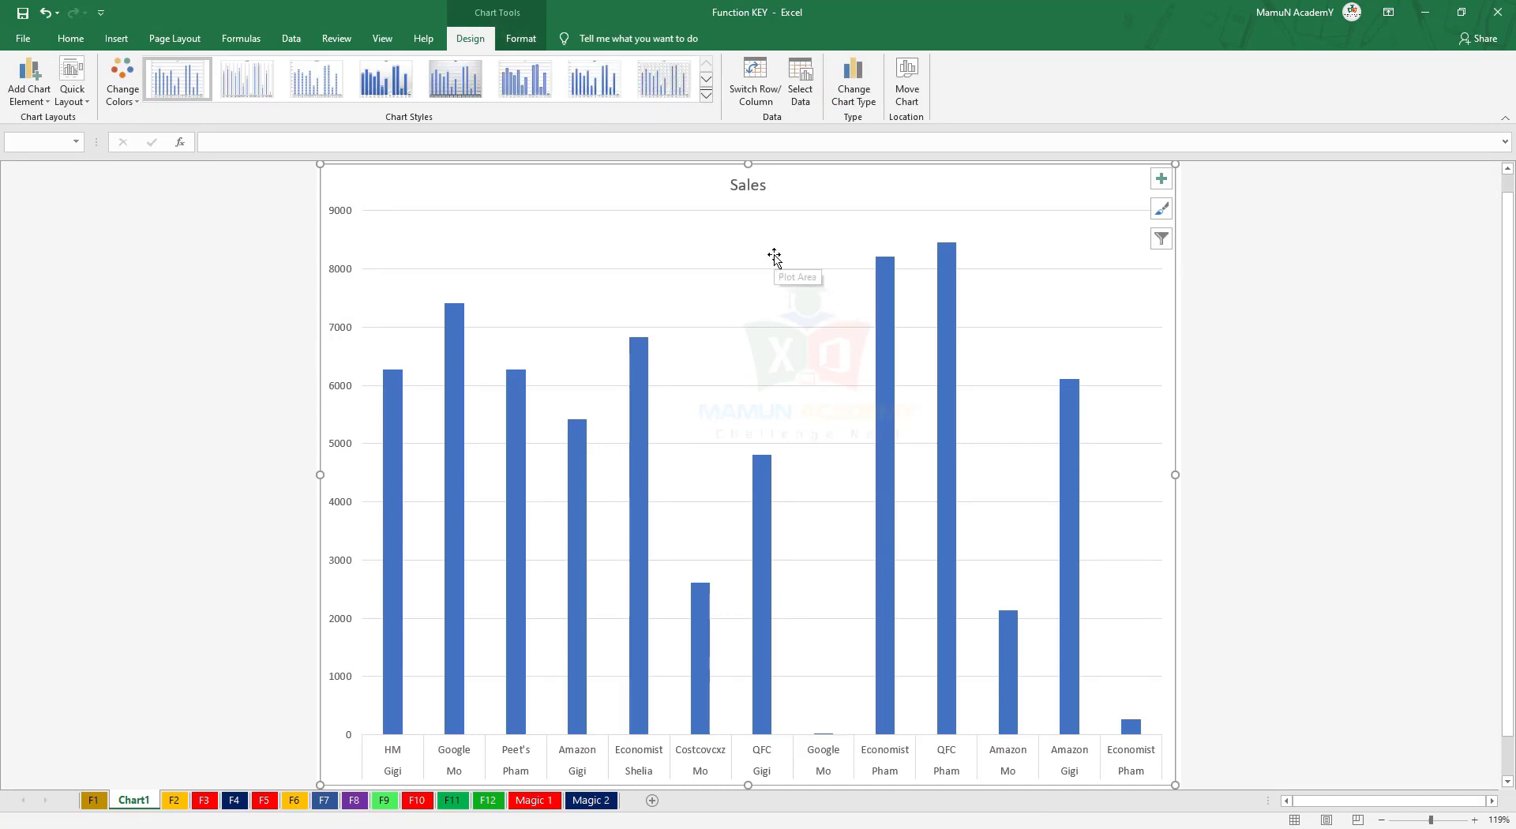
{"action": "right_click", "coordinate": [141, 799]}
{"action": "left_click", "coordinate": [177, 630]}
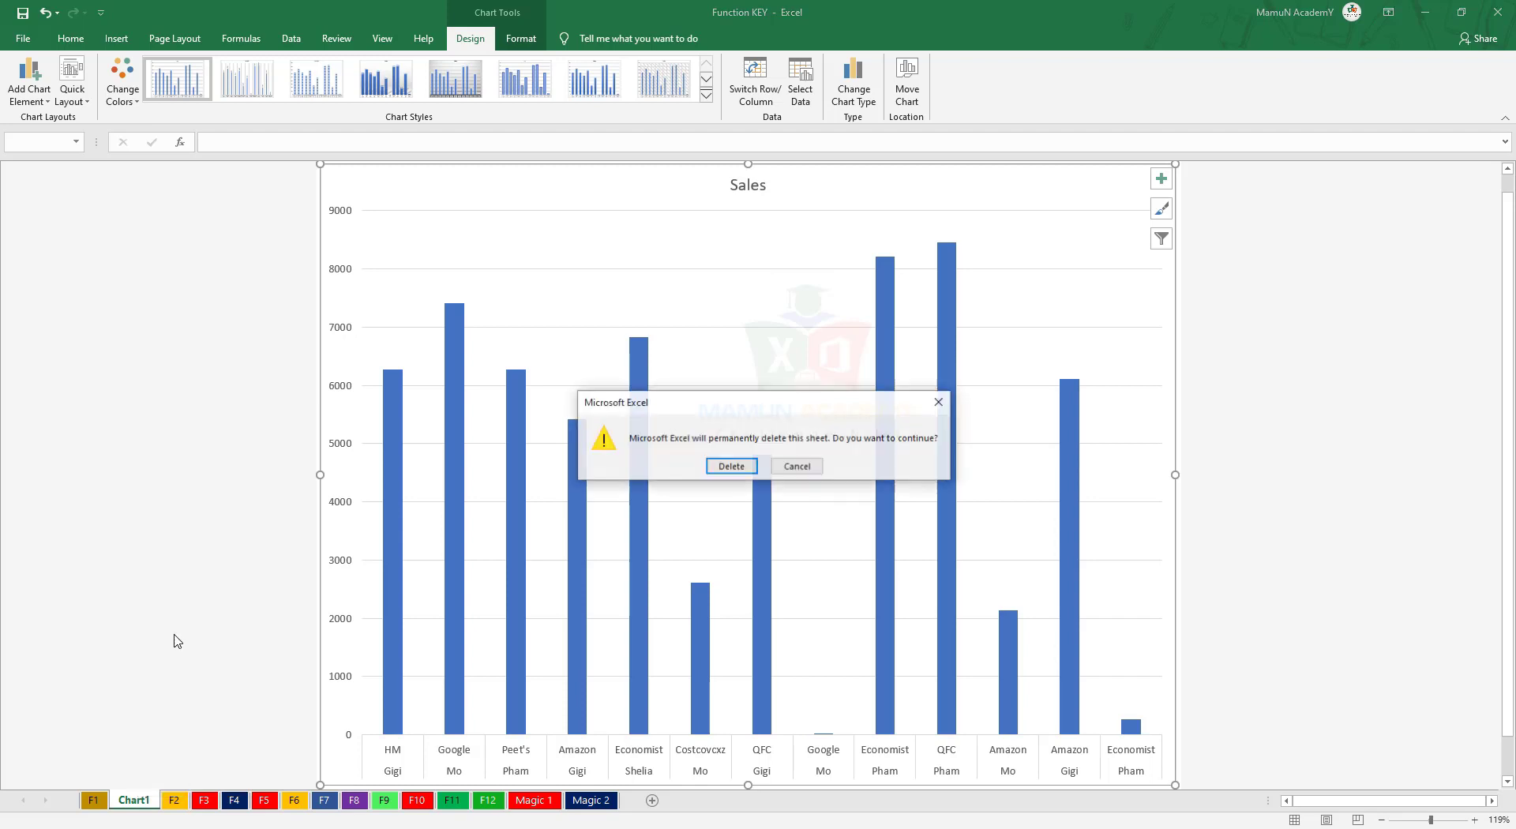
{"action": "key", "text": "Return"}
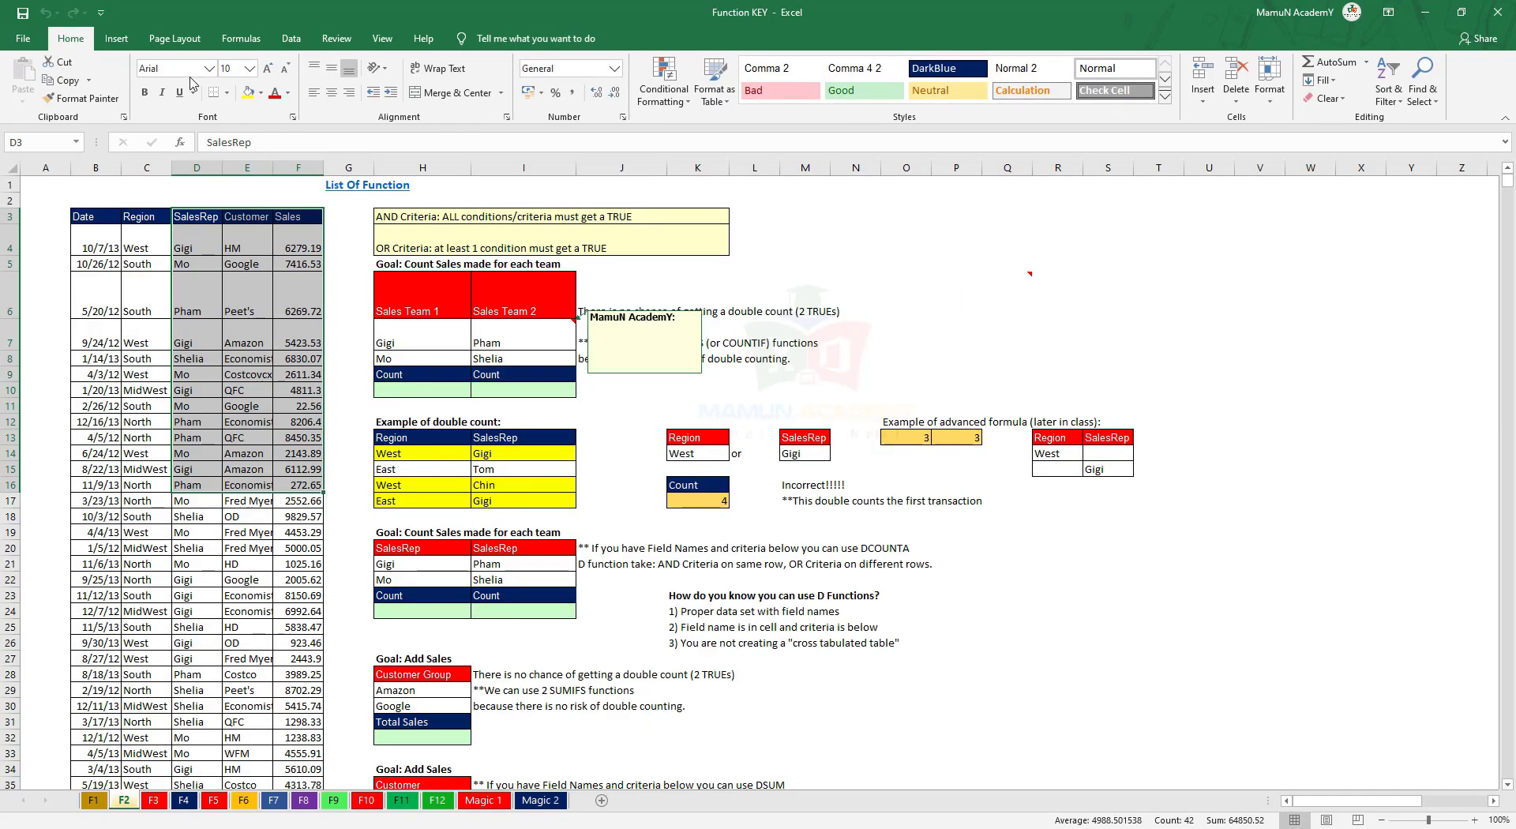
Make a Chart2 sheet from the same data with F11, delete it, and return to F11.
{"action": "left_click", "coordinate": [129, 41]}
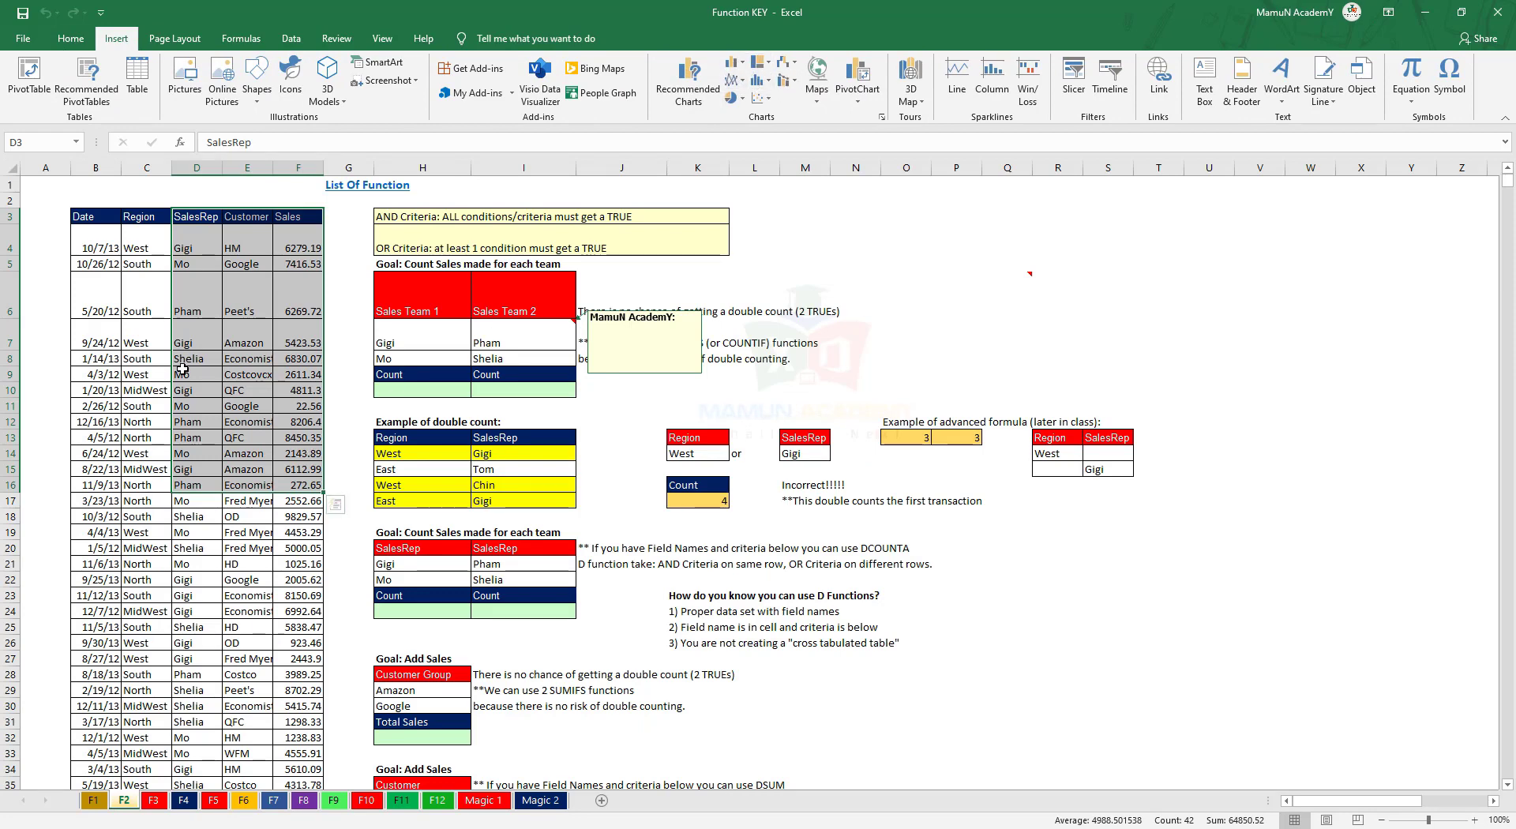
{"action": "key", "text": "F11"}
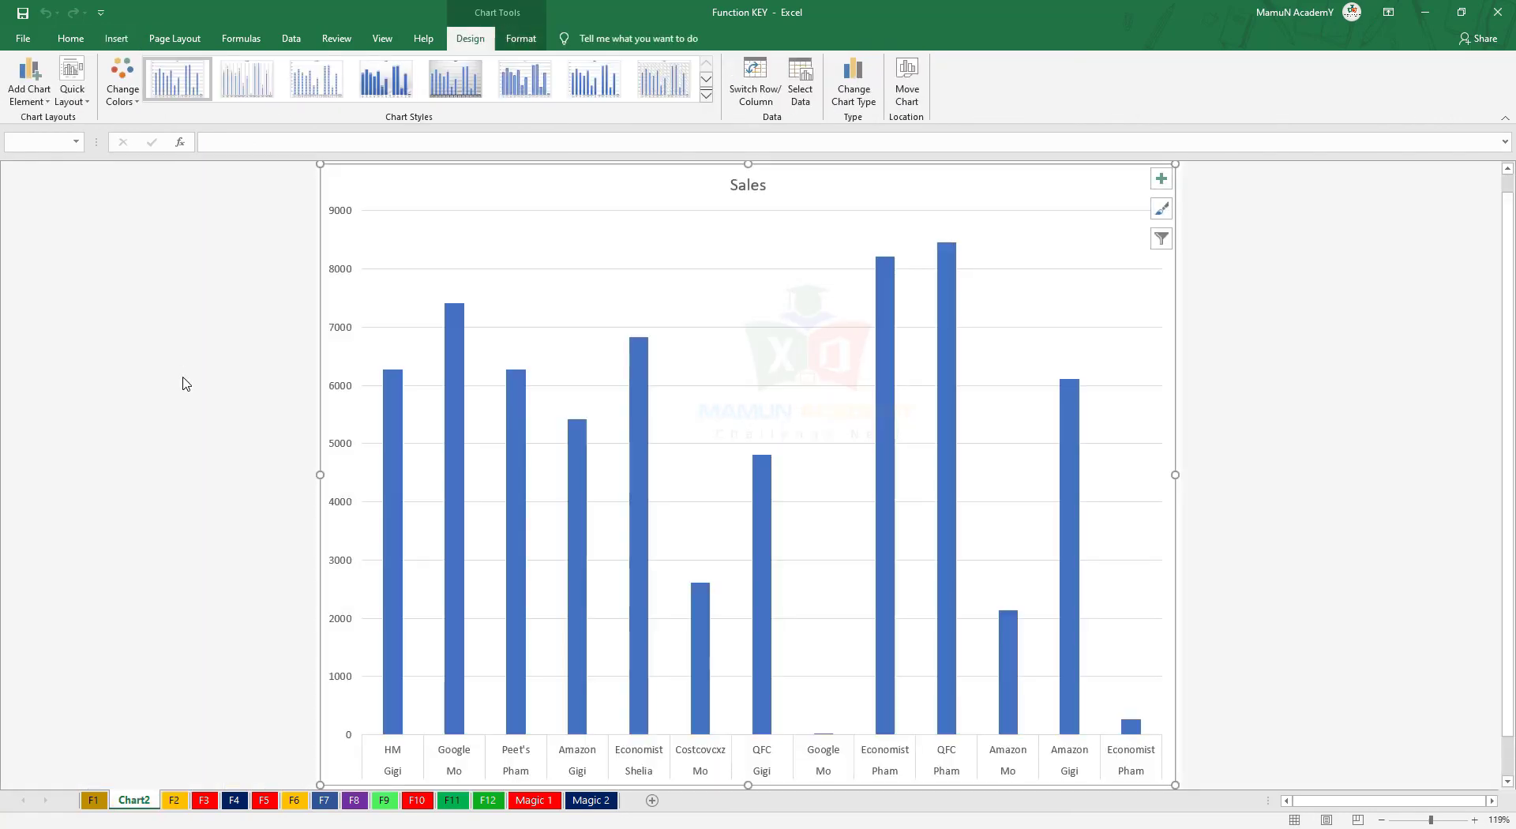
{"action": "right_click", "coordinate": [131, 802]}
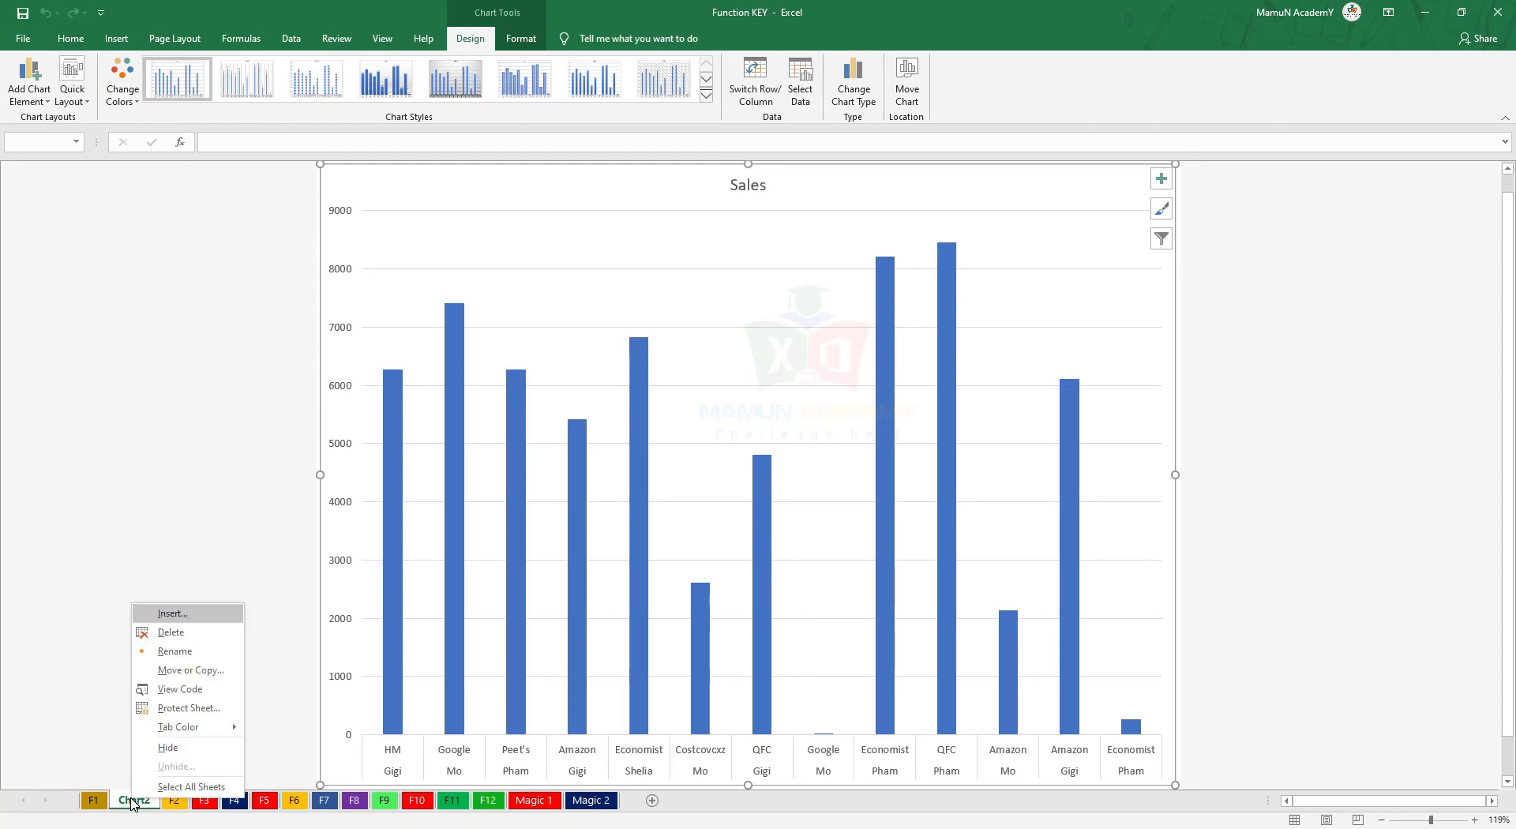
{"action": "left_click", "coordinate": [180, 633]}
{"action": "left_click", "coordinate": [713, 469]}
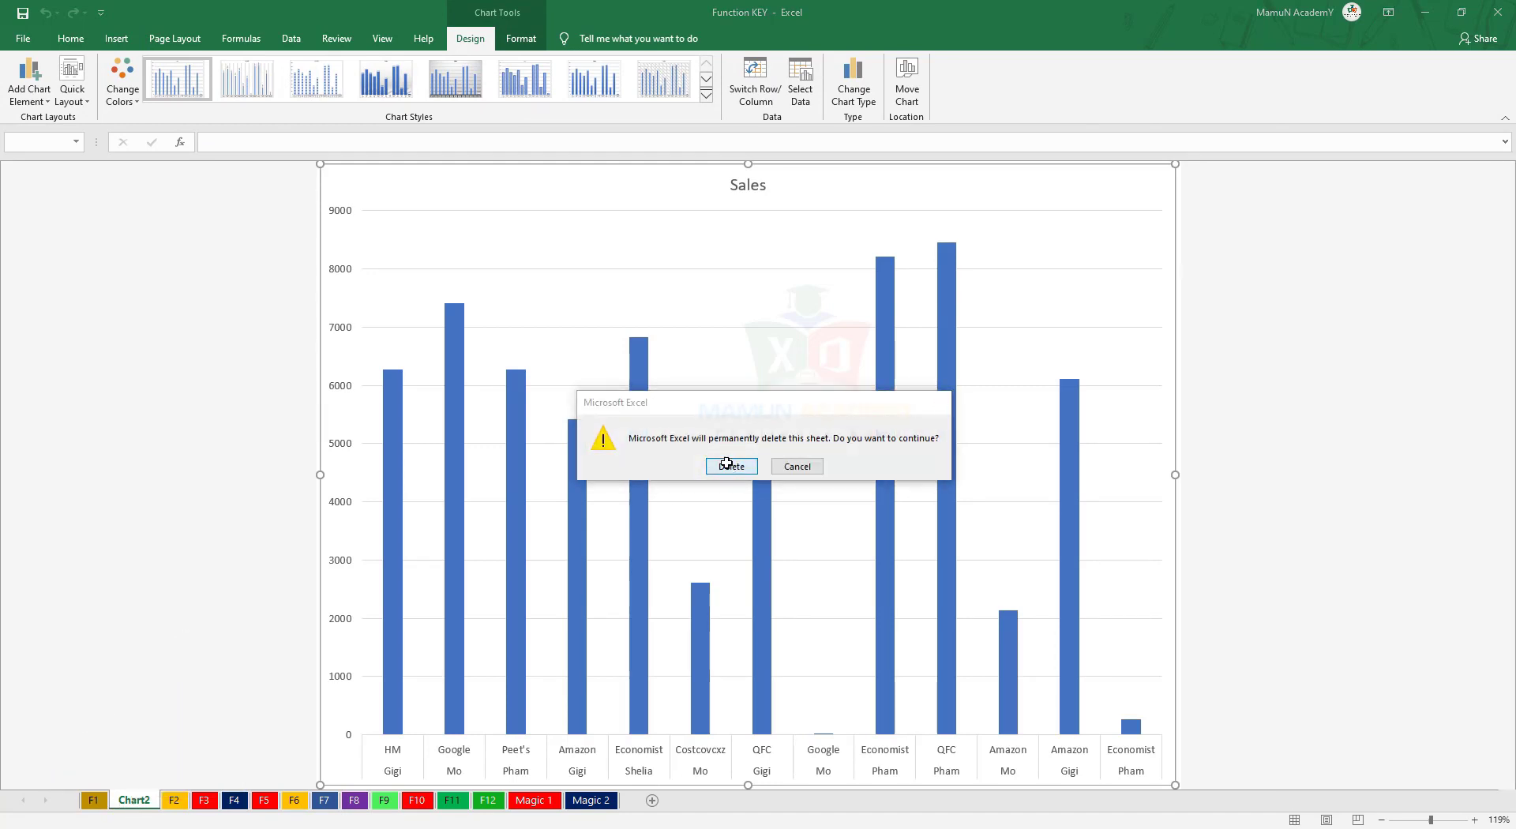
{"action": "left_click", "coordinate": [402, 800]}
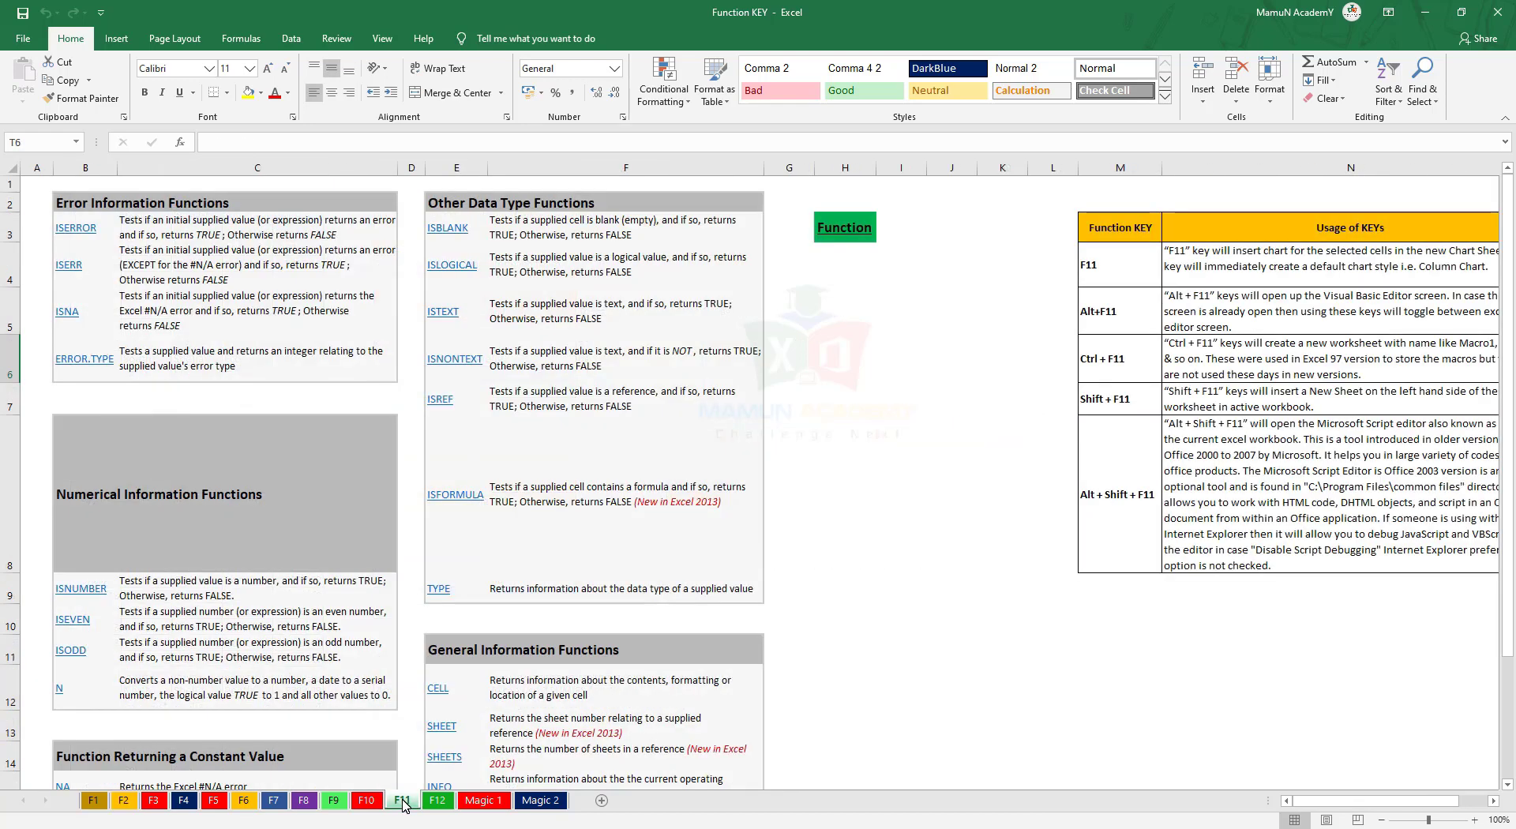
Open the VBA editor with Alt+F11, insert a blank Module1, and close the editor.
{"action": "left_click_drag", "start_coordinate": [1363, 800], "coordinate": [1449, 784]}
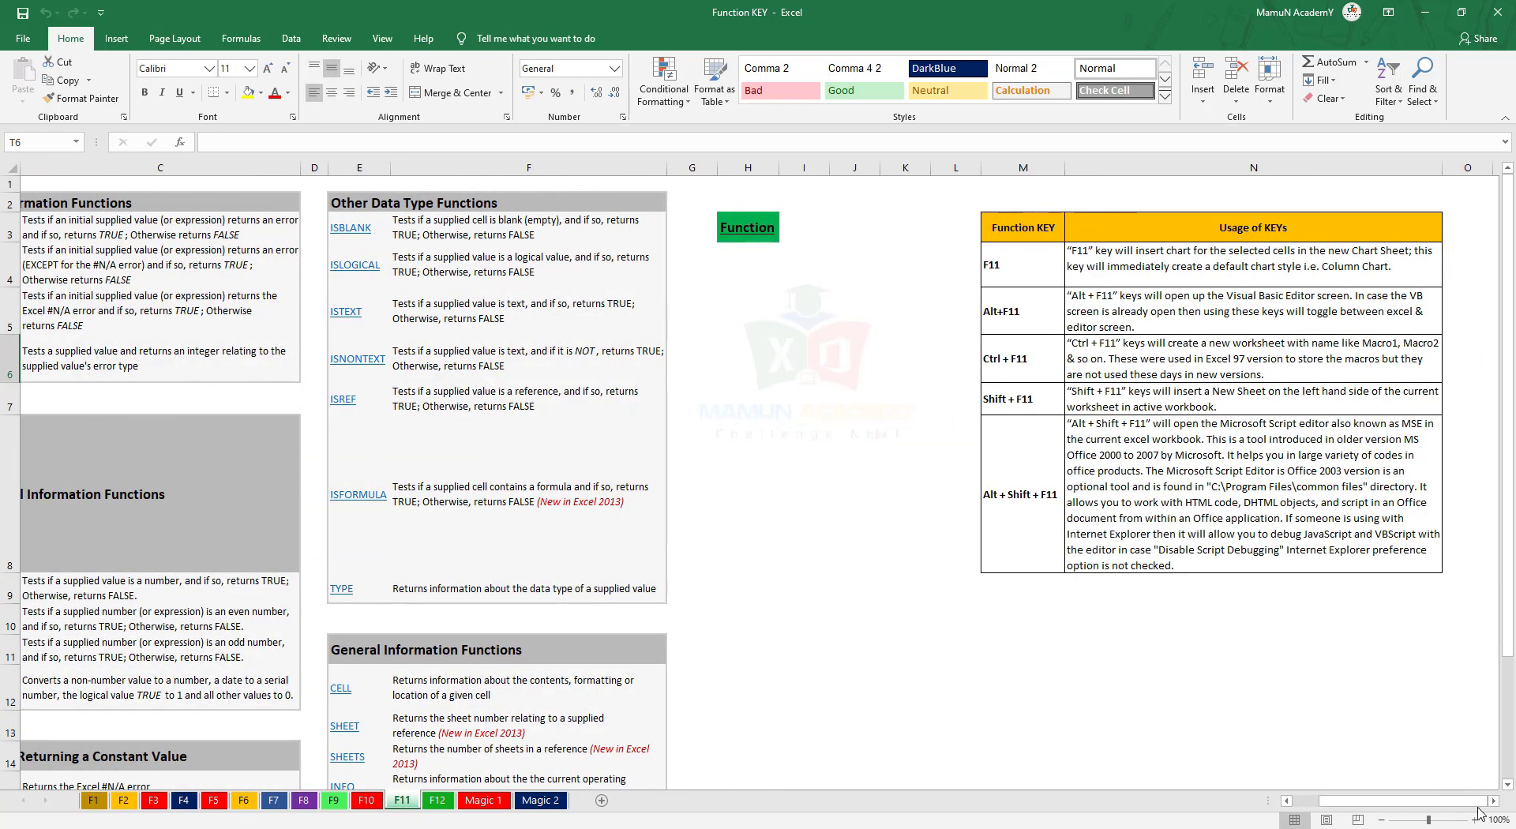
{"action": "left_click_drag", "start_coordinate": [1494, 803], "coordinate": [1494, 803]}
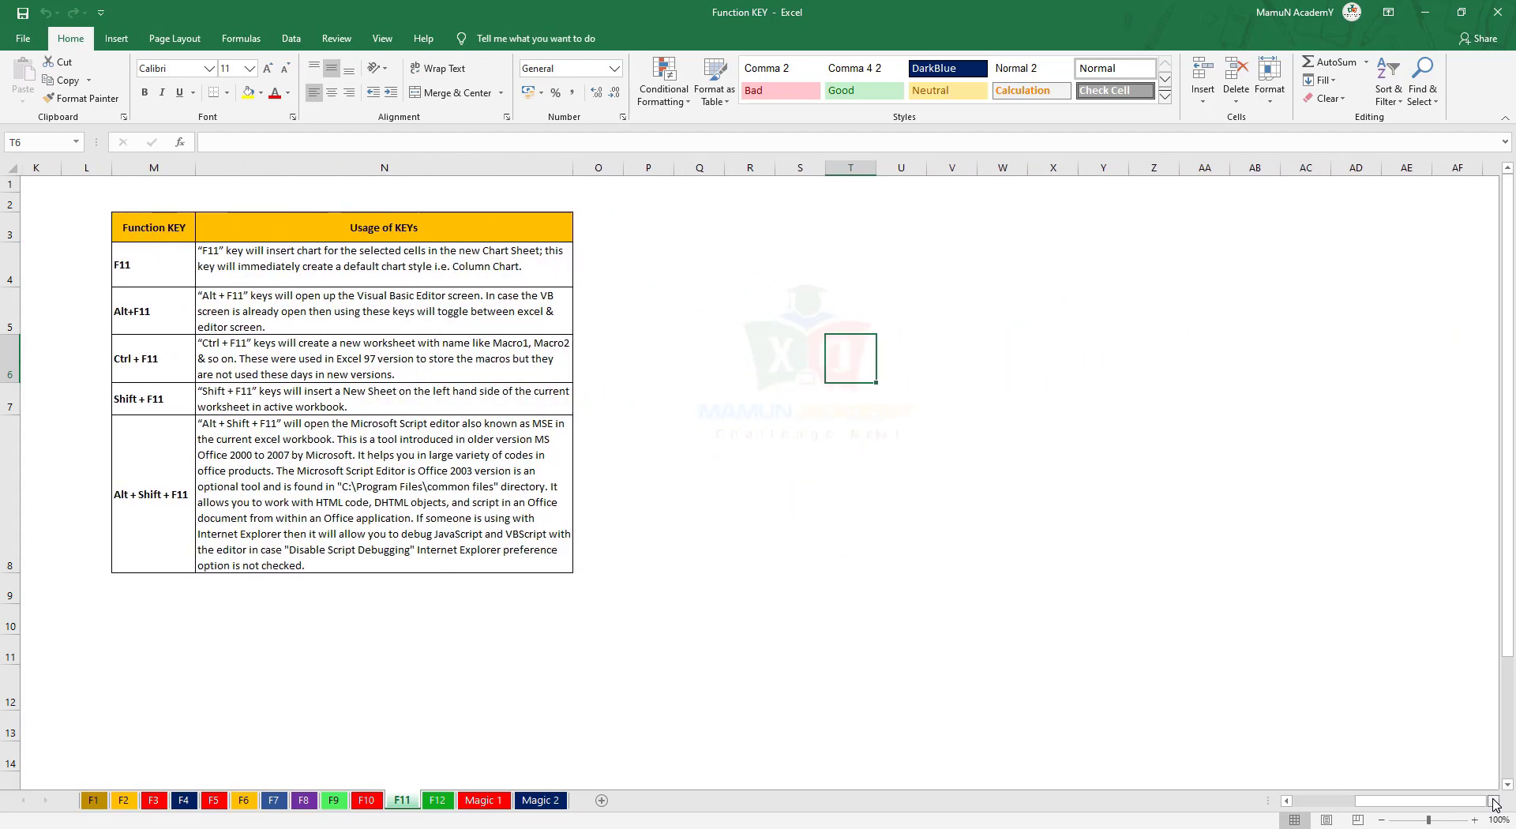
{"action": "left_click_drag", "start_coordinate": [1394, 803], "coordinate": [1371, 805]}
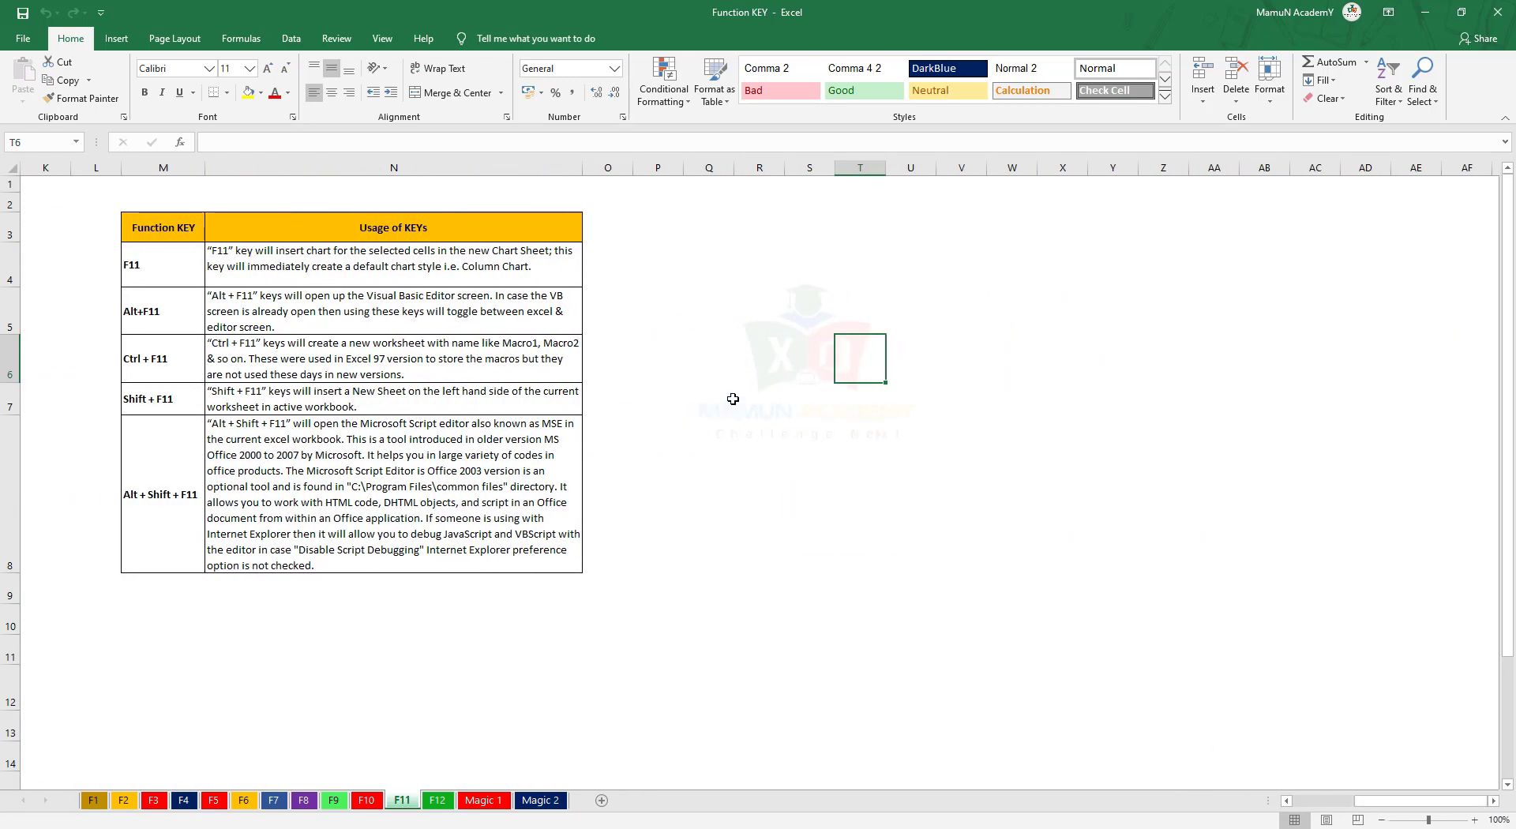
{"action": "left_click", "coordinate": [710, 346]}
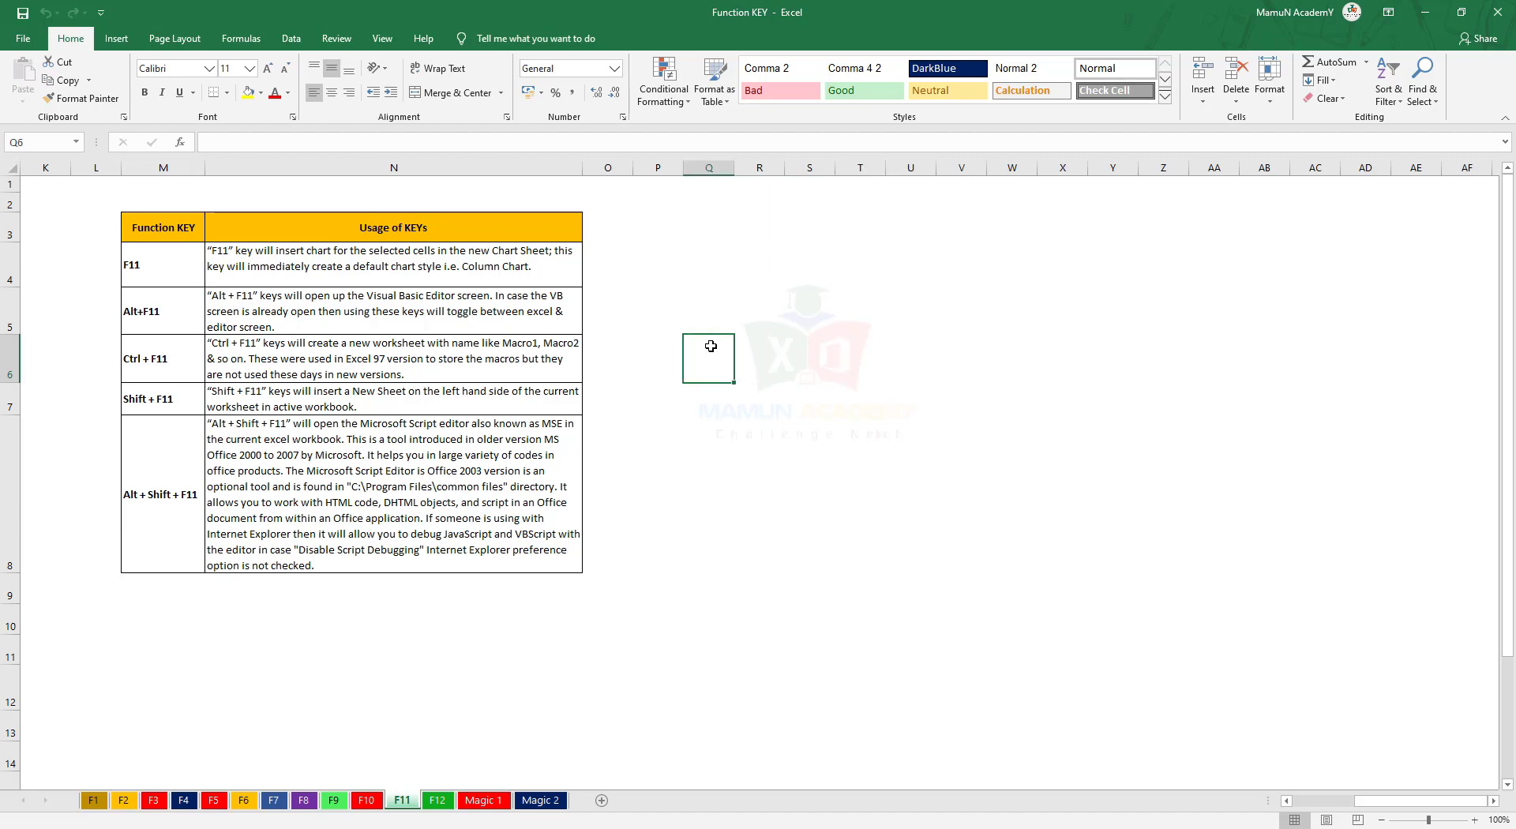
{"action": "key", "text": "alt+F11"}
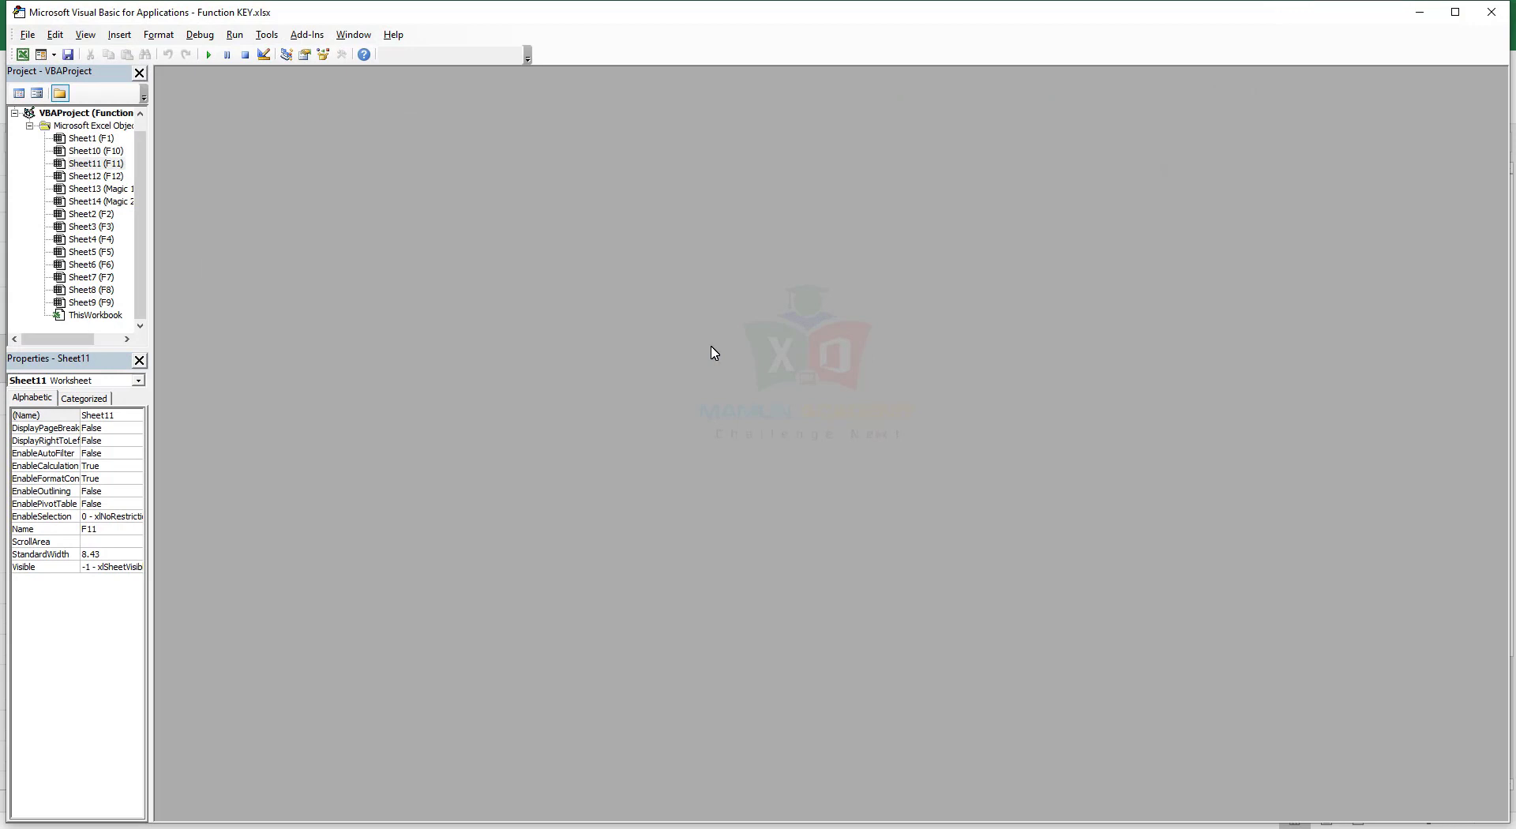
{"action": "left_click", "coordinate": [156, 35]}
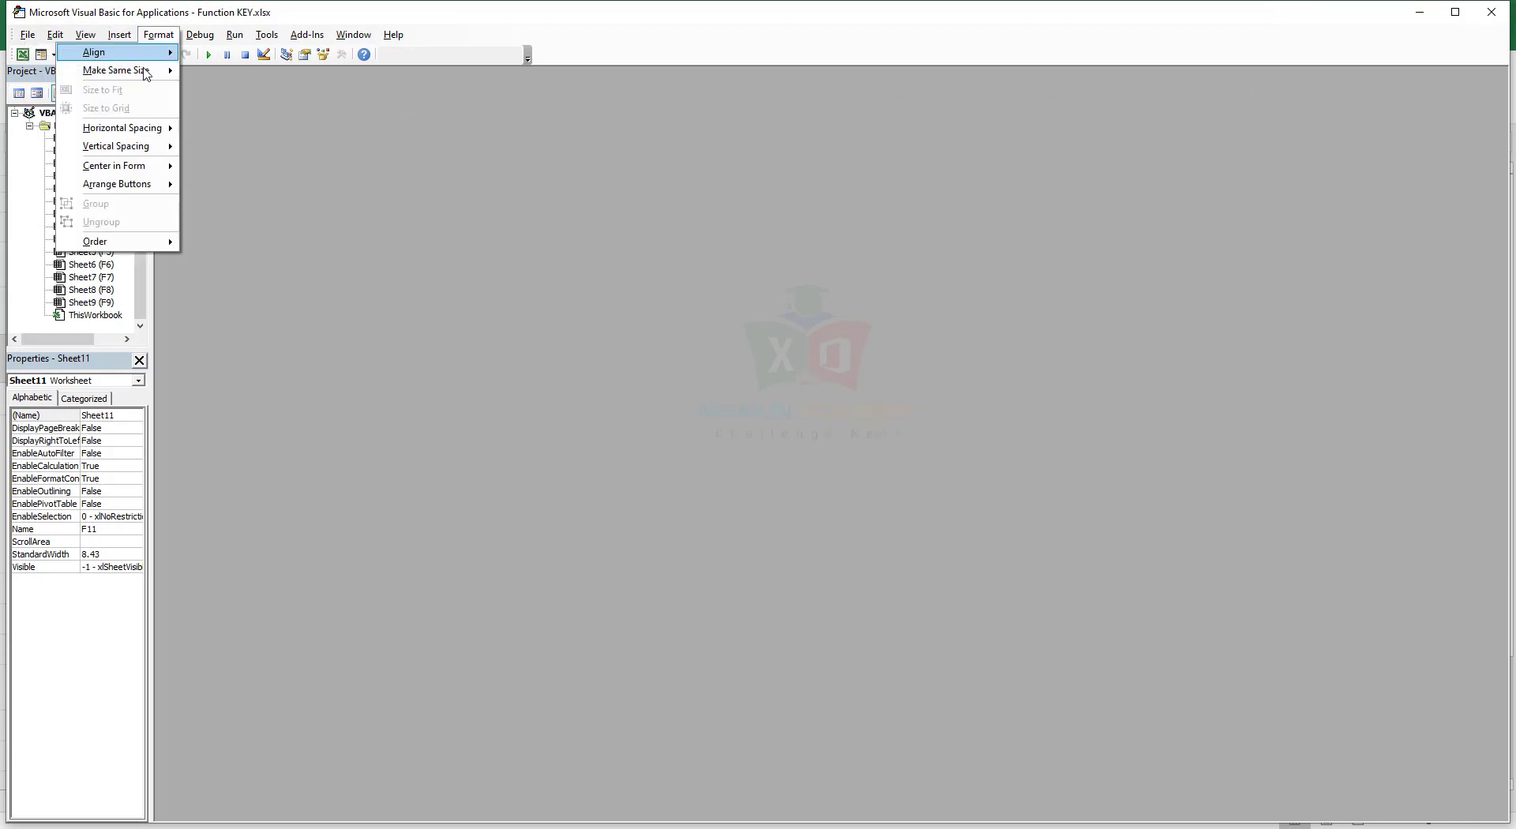
{"action": "left_click", "coordinate": [120, 34]}
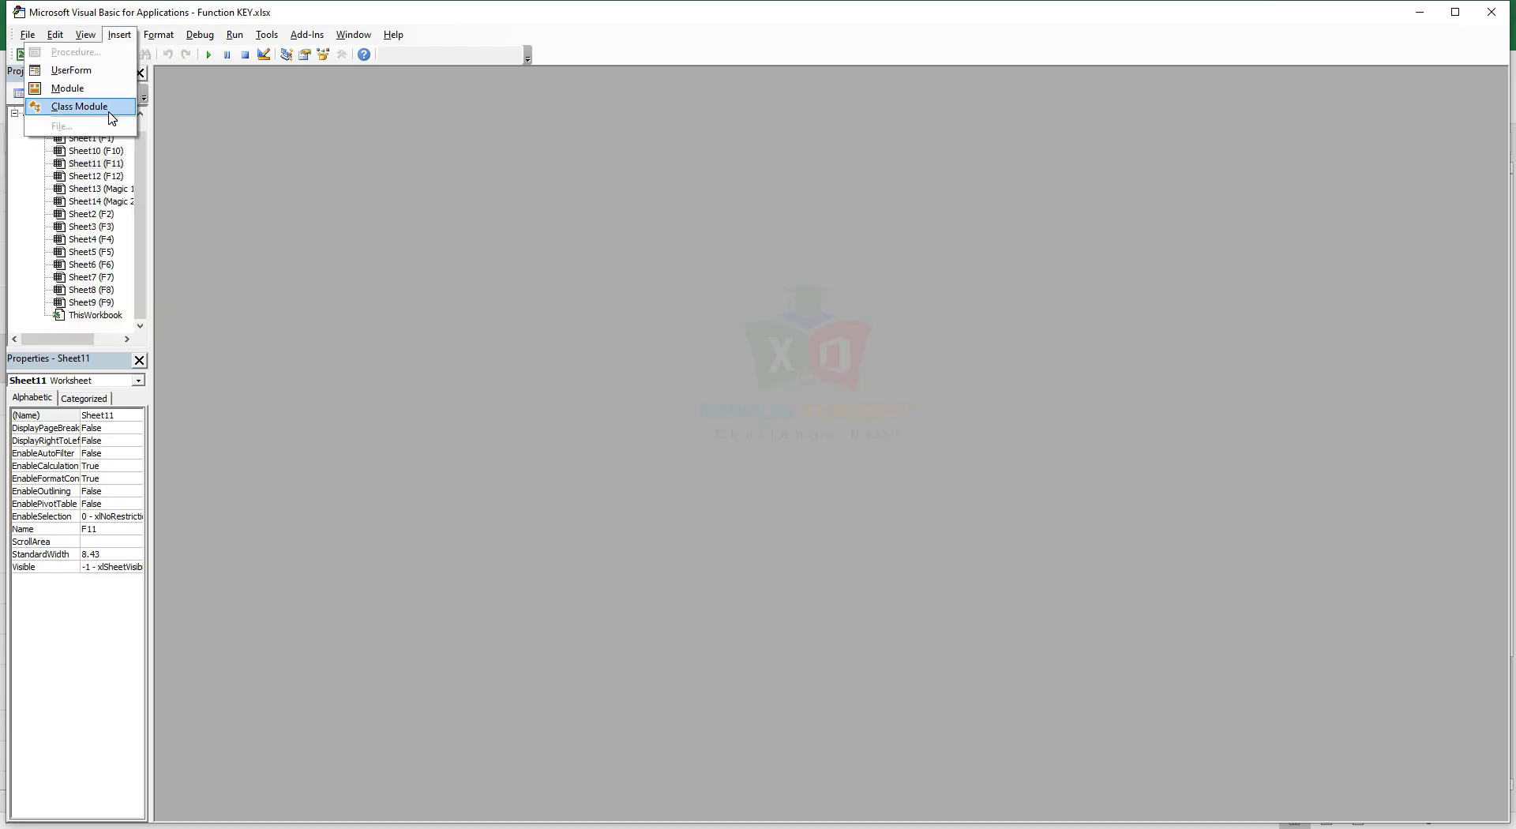
{"action": "left_click", "coordinate": [79, 89]}
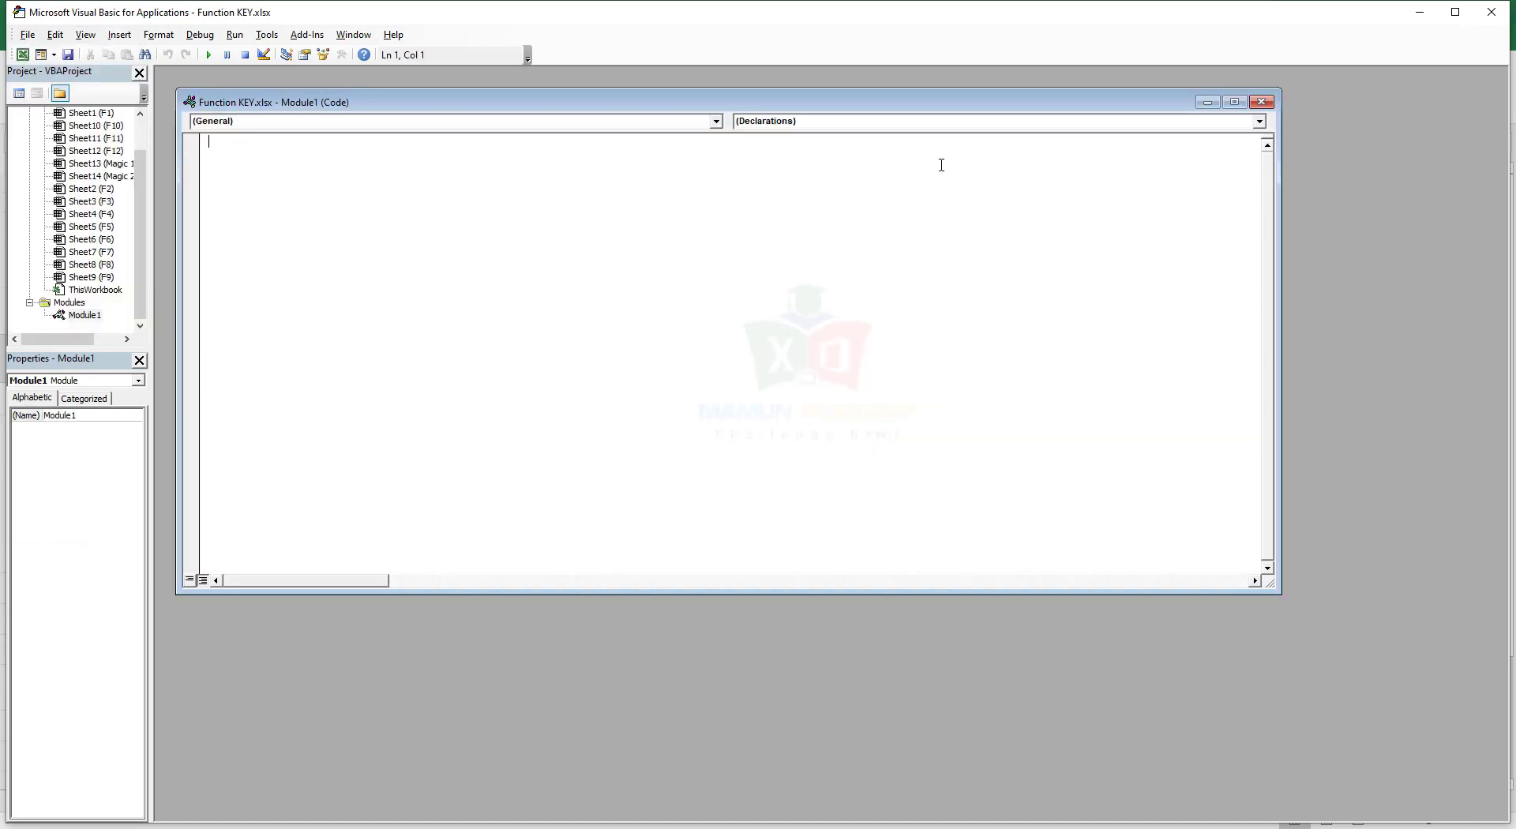
{"action": "left_click", "coordinate": [1486, 19]}
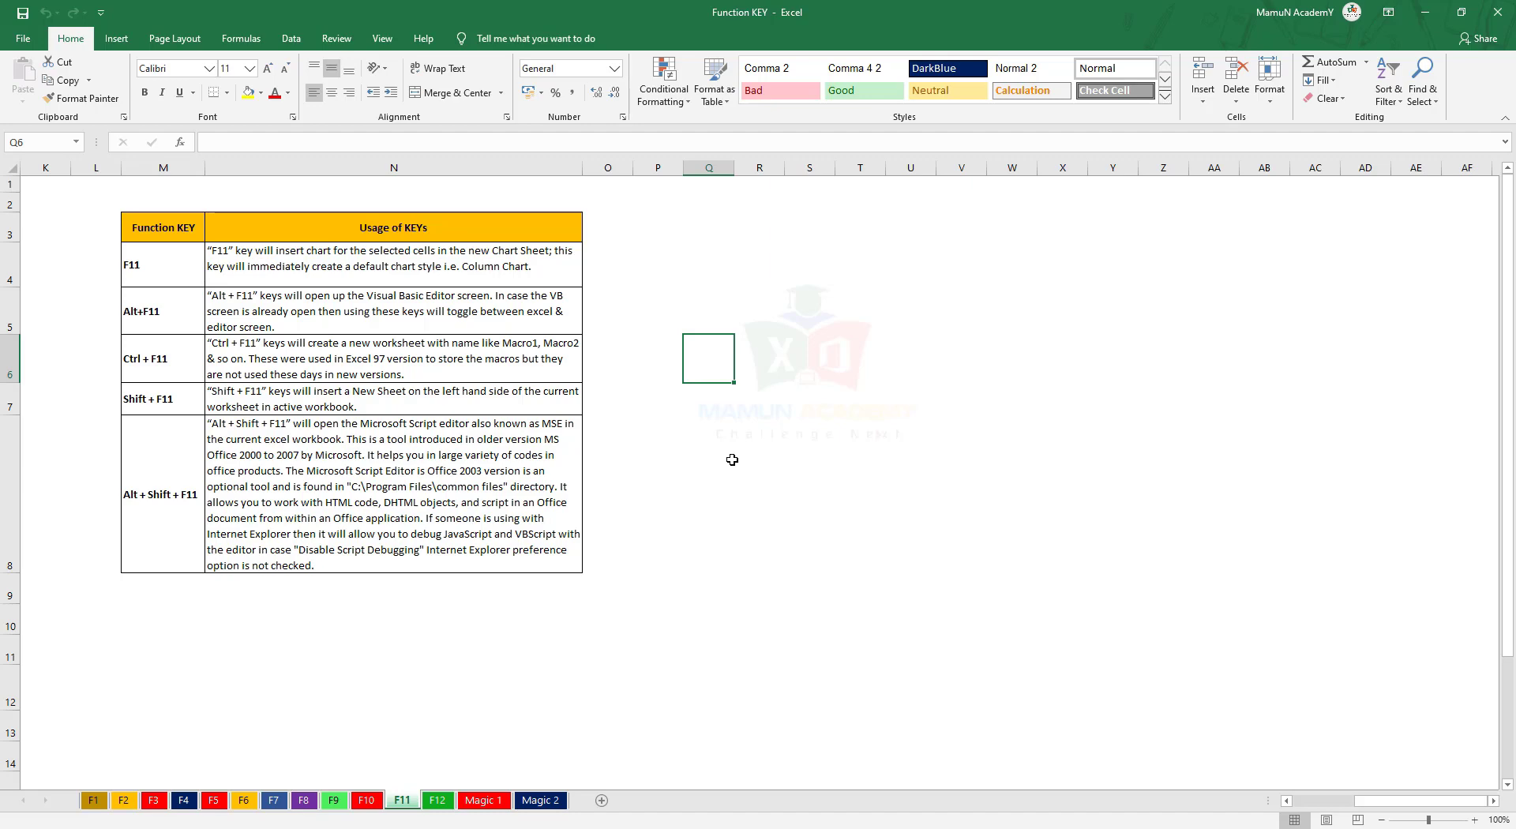
Add macro sheets Macro2–Macro4 with Ctrl+F11, then group and delete them.
{"action": "key", "text": "ctrl+F11"}
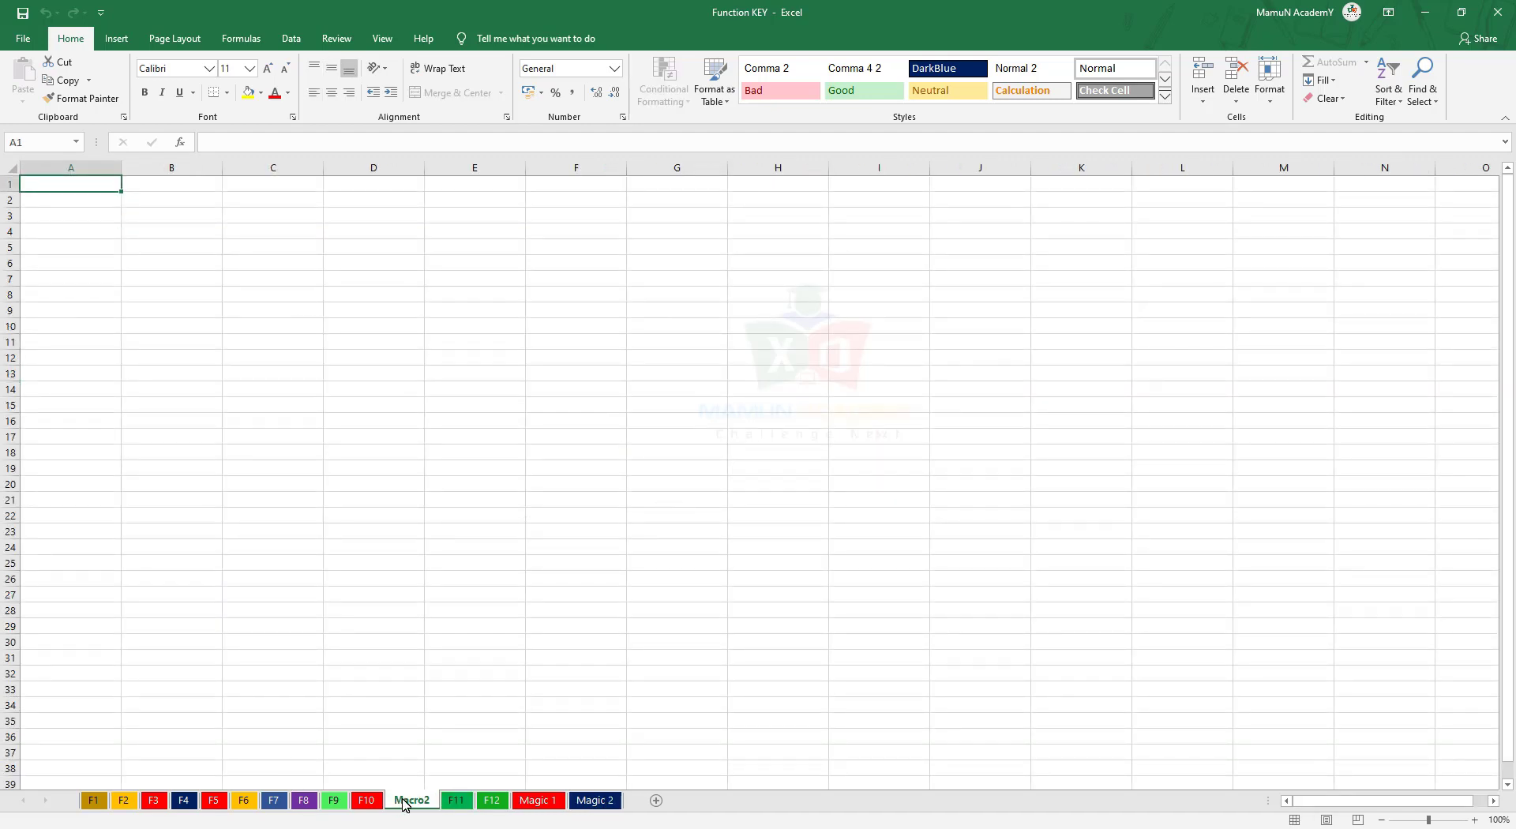
{"action": "key", "text": "ctrl+F11"}
{"action": "key", "text": "ctrl+F11"}
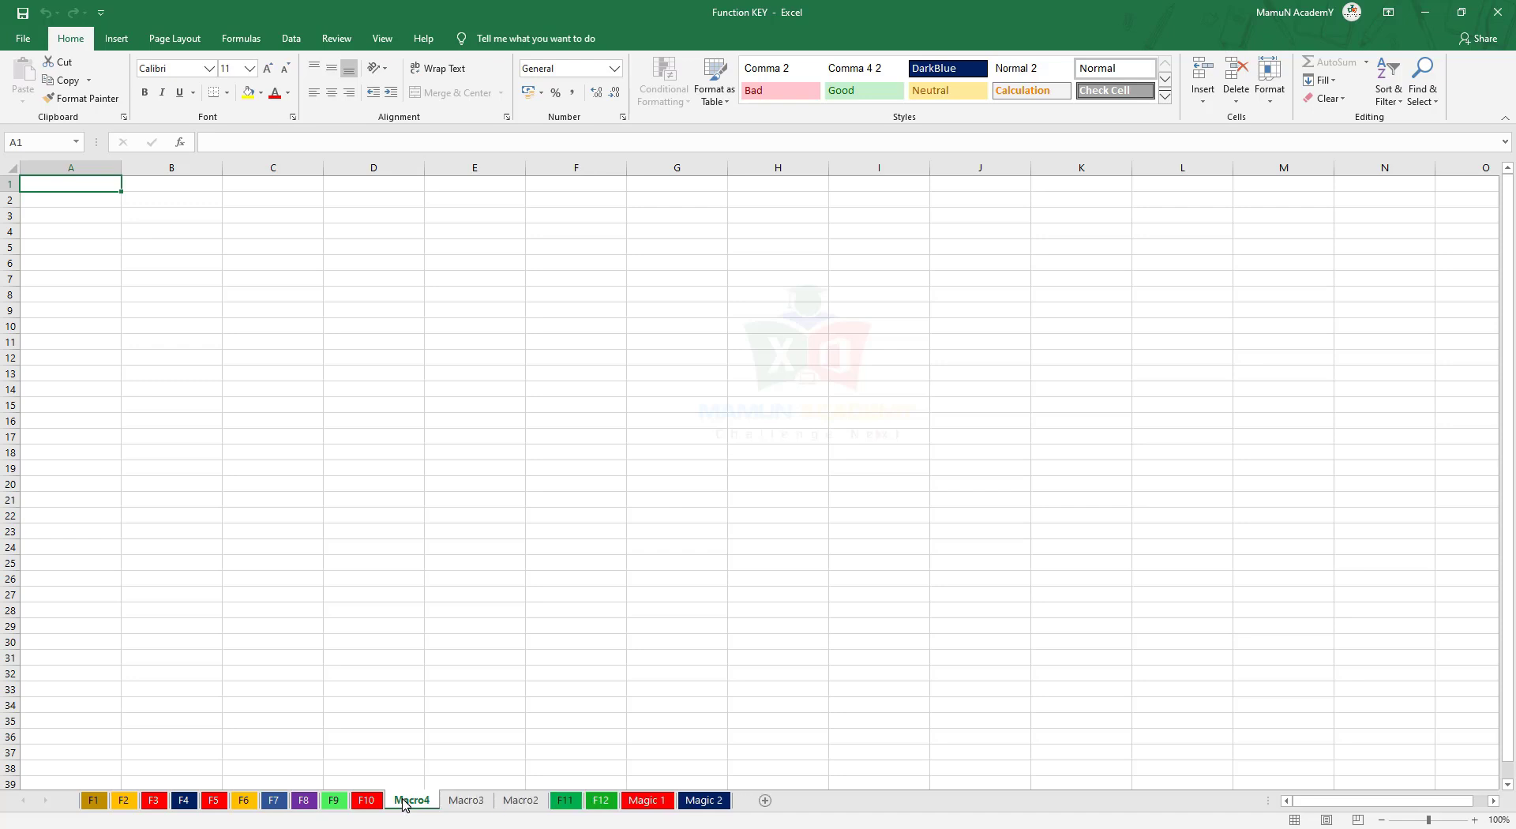
{"action": "left_click", "coordinate": [521, 800], "text": "shift"}
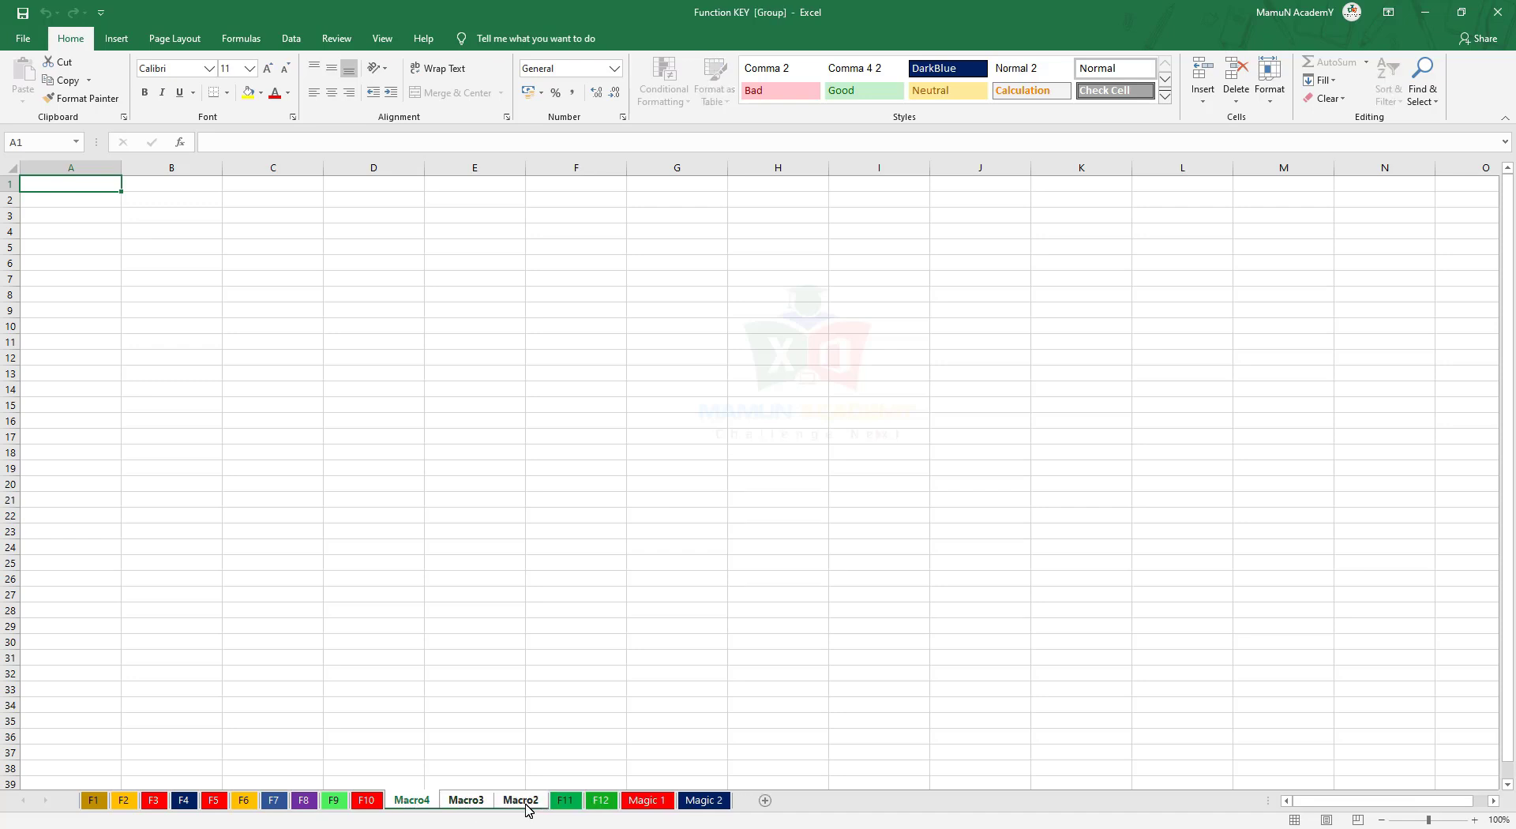
{"action": "right_click", "coordinate": [525, 805]}
{"action": "left_click", "coordinate": [541, 620]}
{"action": "key", "text": "Return"}
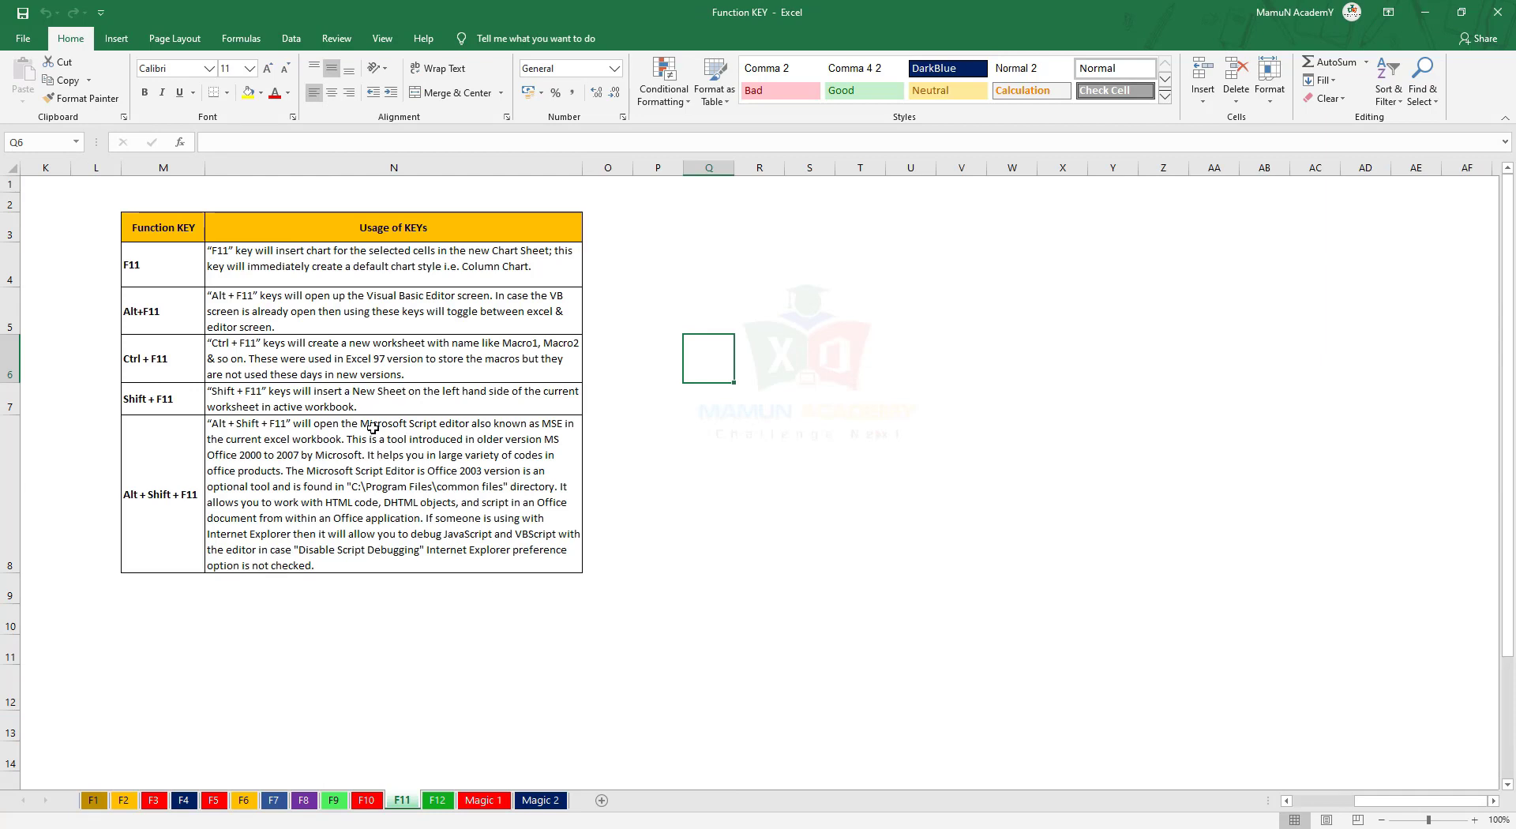
Add blank worksheets with Shift+F11, then group and delete them all.
{"action": "left_click", "coordinate": [416, 402]}
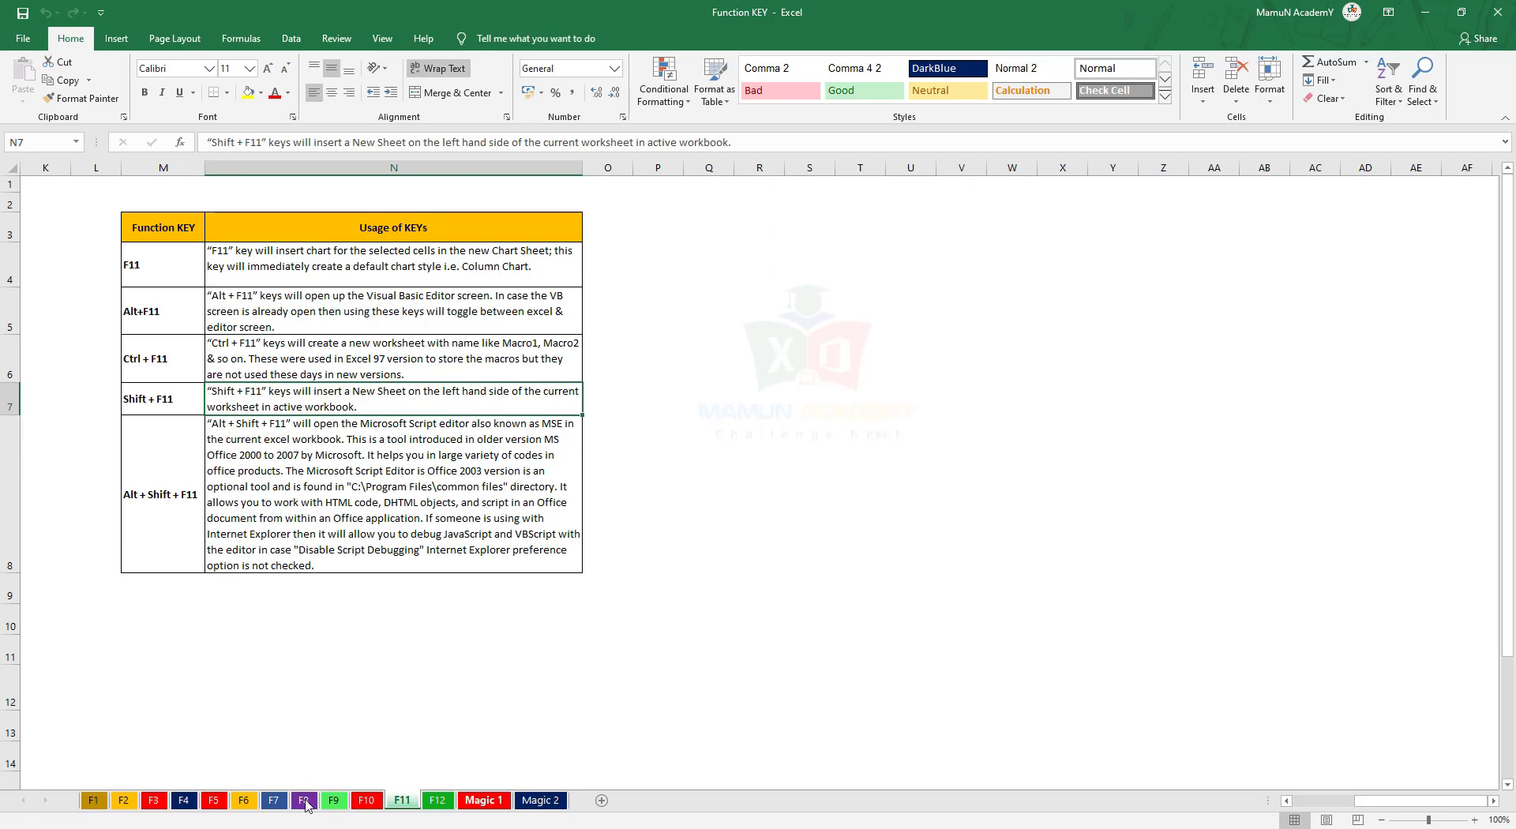
{"action": "key", "text": "shift+F11"}
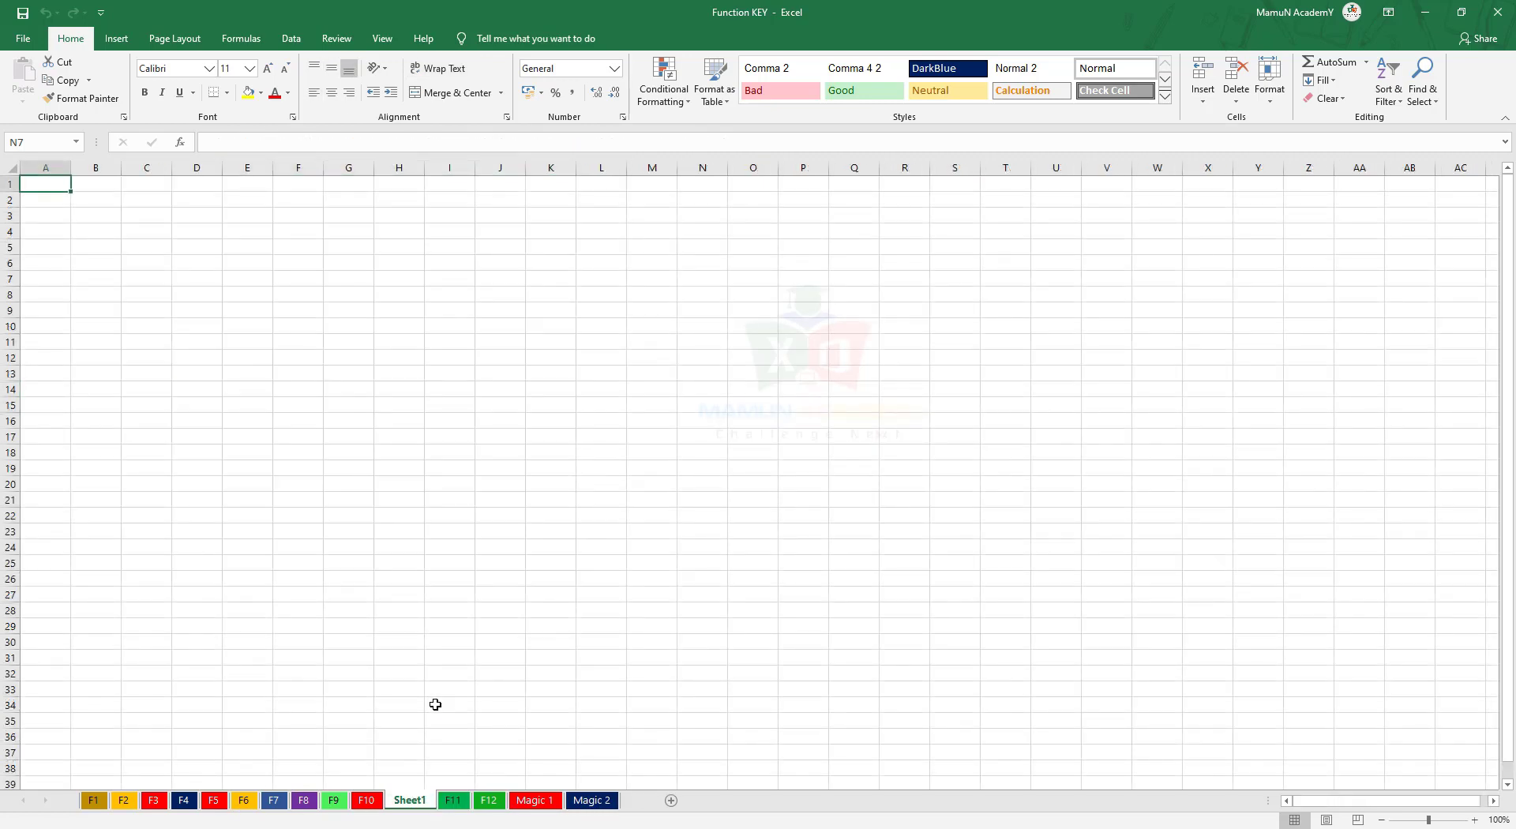
{"action": "key", "text": "shift+F11"}
{"action": "key", "text": "shift+F11"}
{"action": "key", "text": "shift+F11"}
{"action": "key", "text": "shift+F11"}
{"action": "key", "text": "shift+F11"}
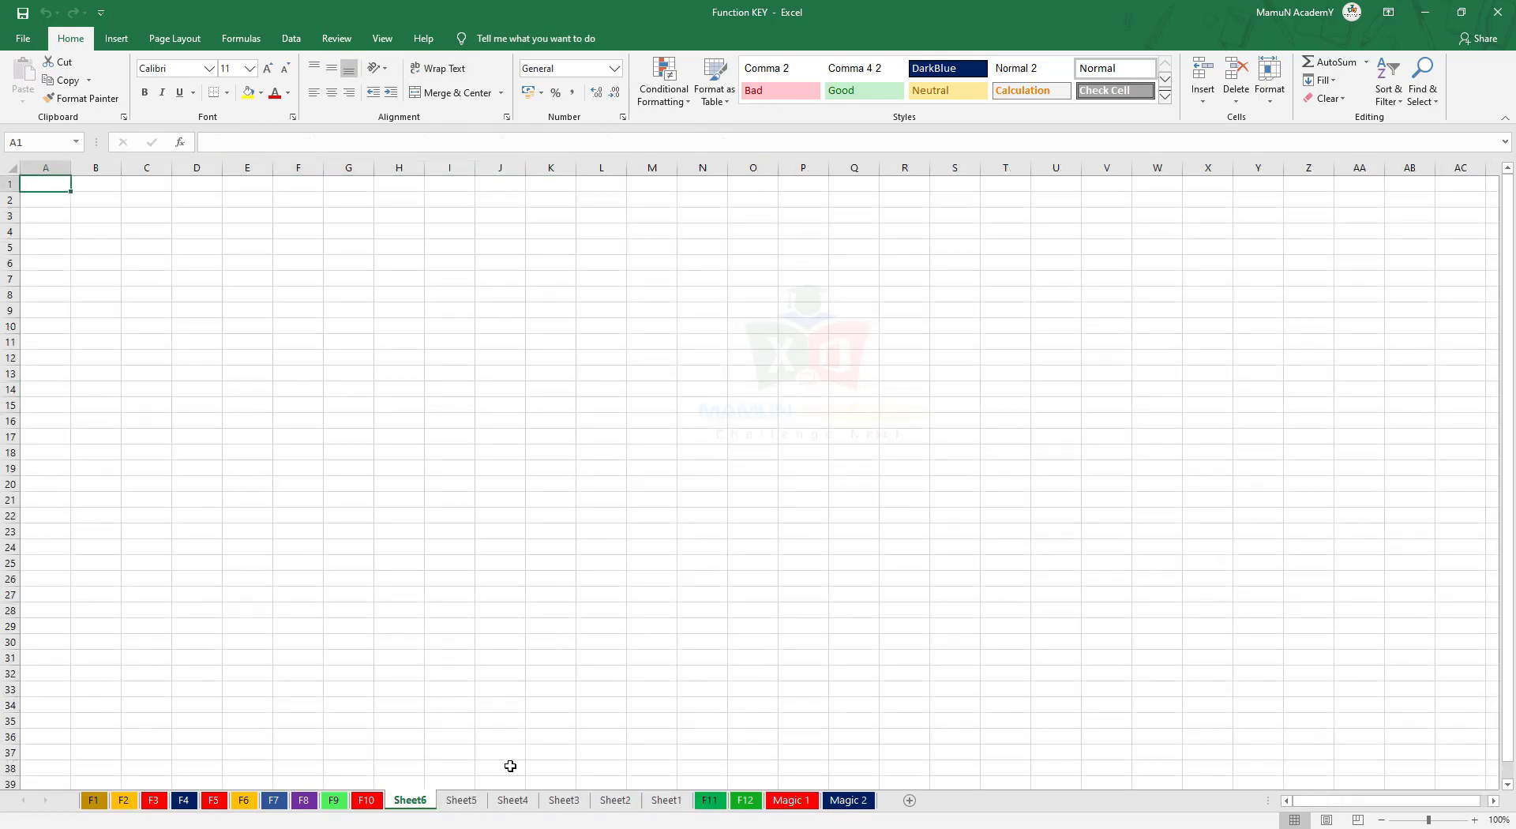
{"action": "left_click", "coordinate": [665, 802], "text": "shift"}
{"action": "right_click", "coordinate": [665, 802]}
{"action": "left_click", "coordinate": [693, 621]}
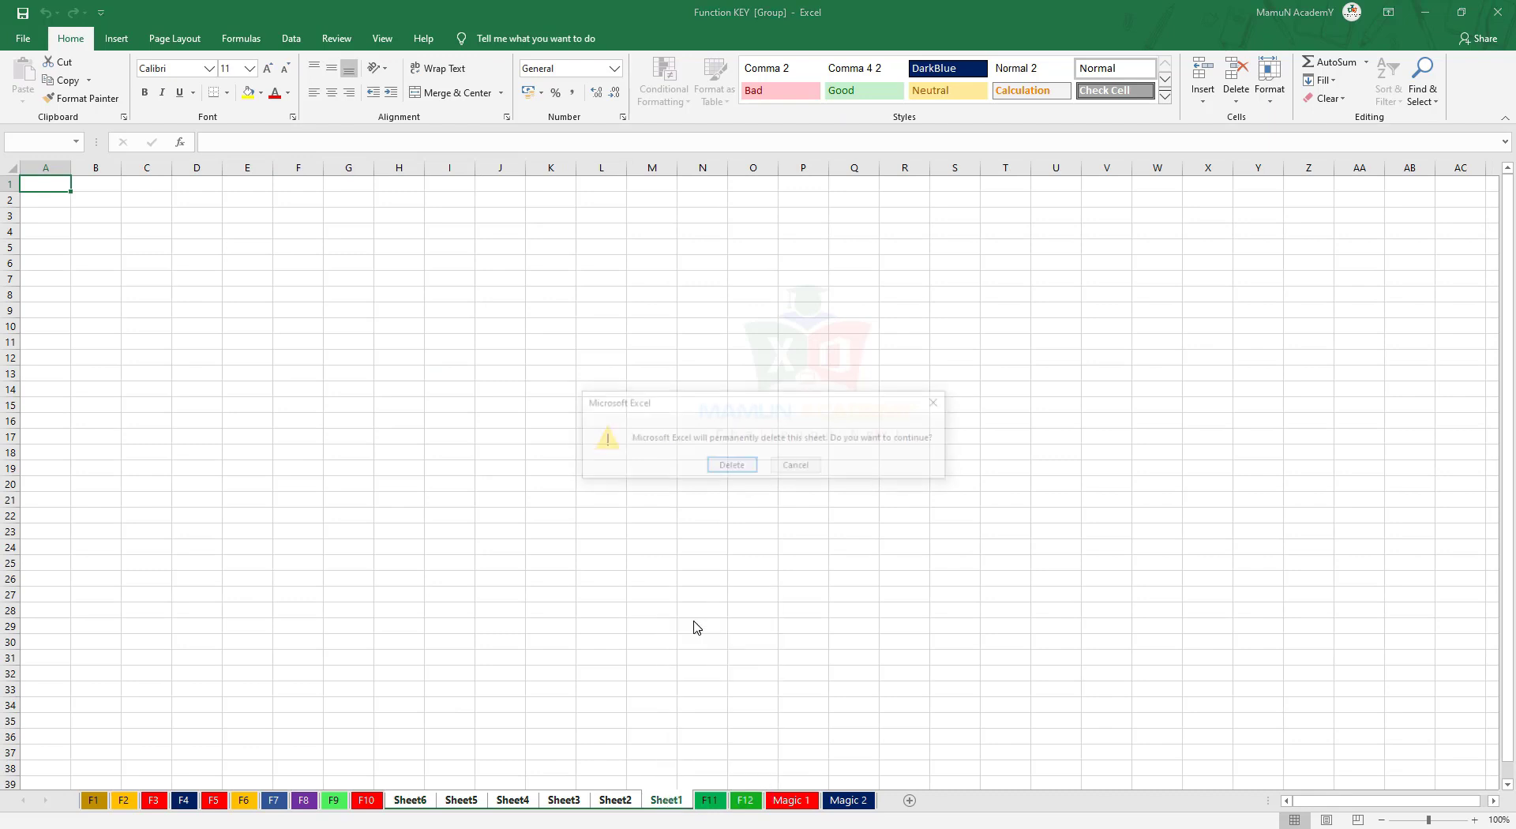
{"action": "key", "text": "Return"}
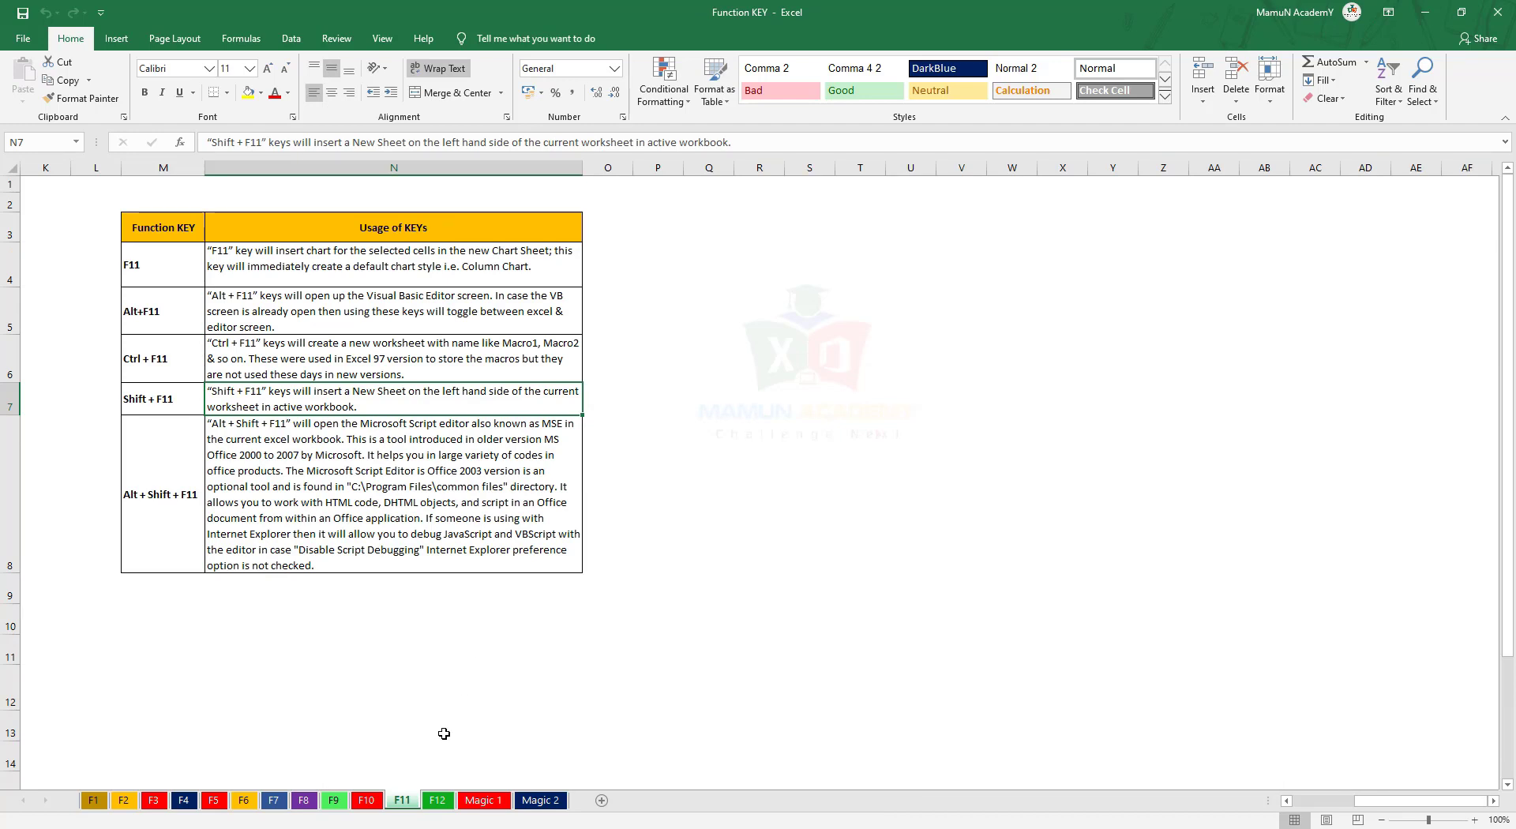
{"action": "key", "text": "Right"}
{"action": "key", "text": "Down"}
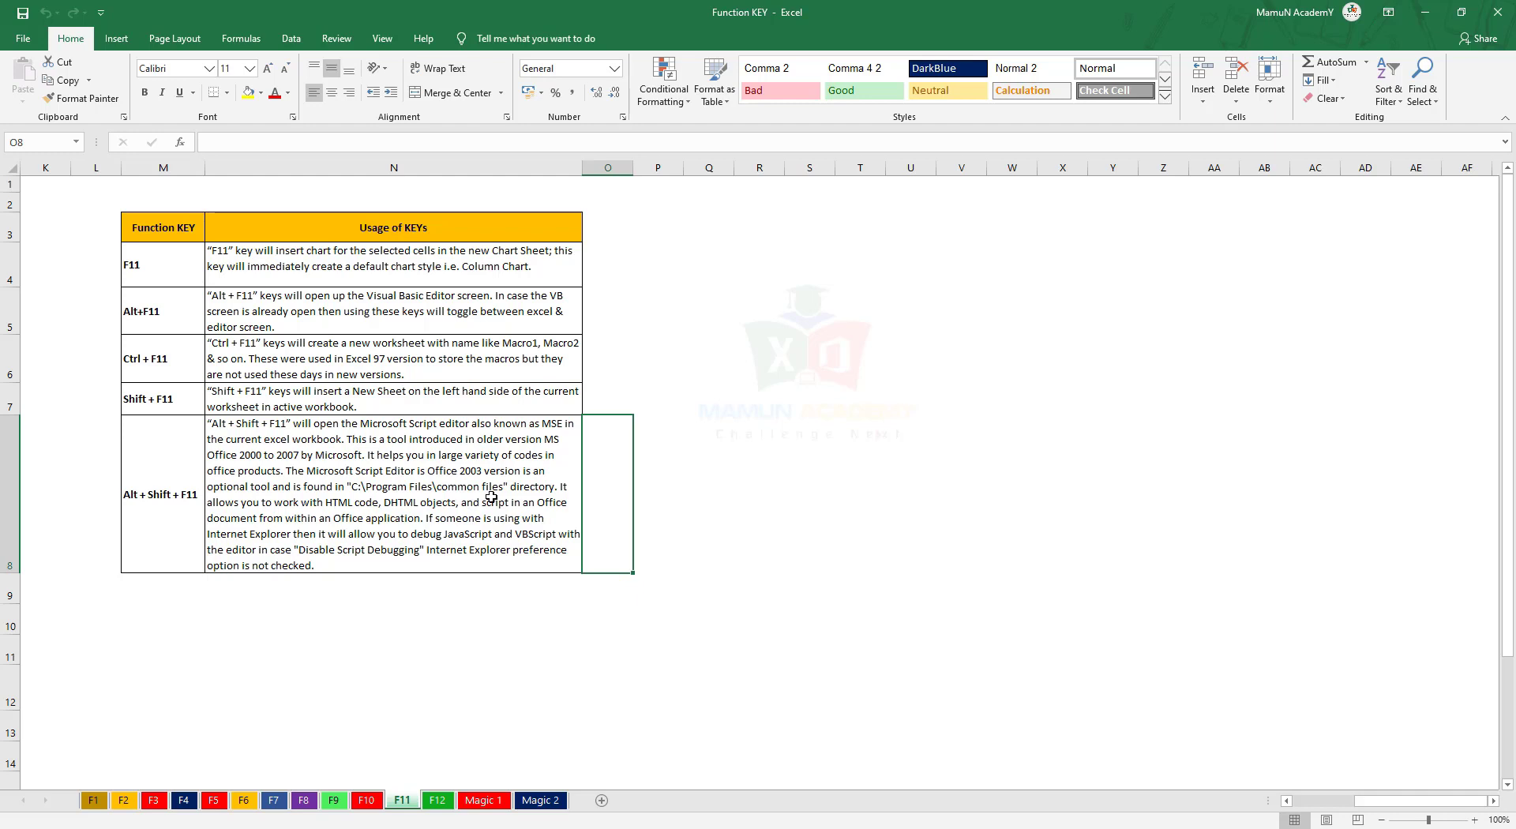
{"action": "left_click", "coordinate": [716, 491]}
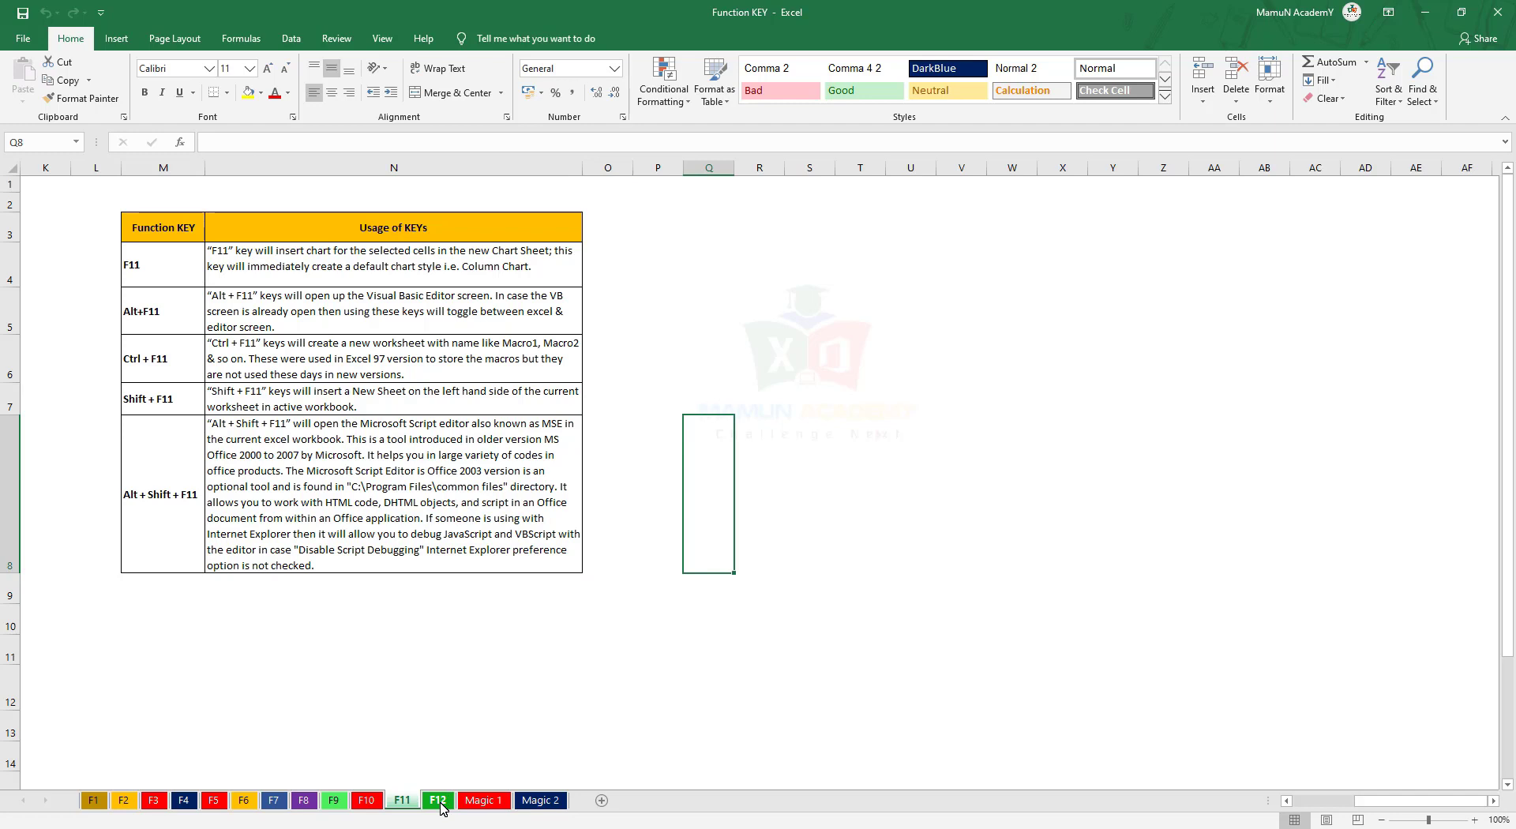
Go to the F12 sheet, view the File > Save As page, and back out.
{"action": "left_click", "coordinate": [438, 799]}
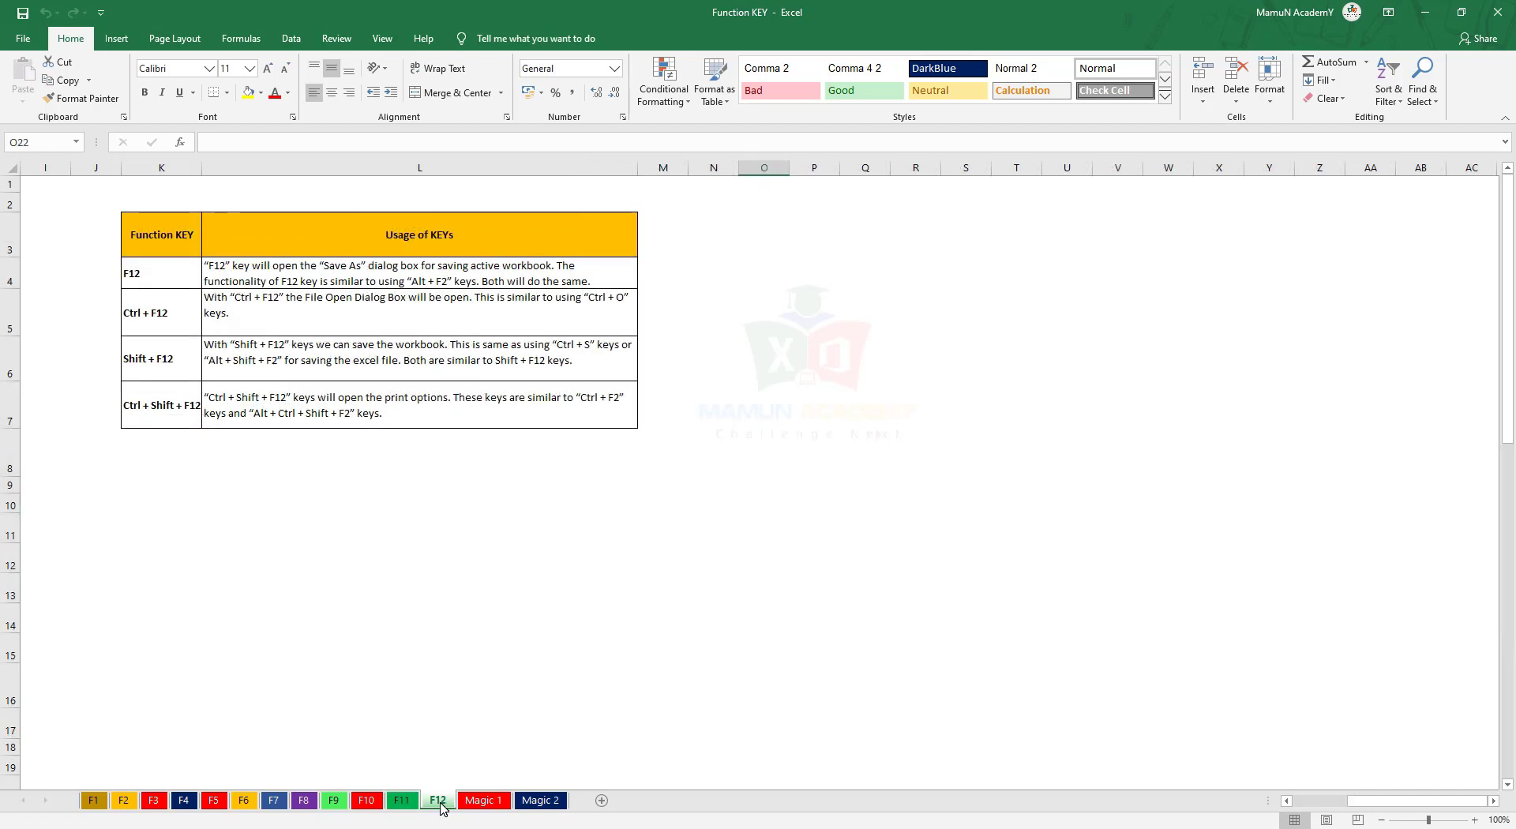
{"action": "left_click", "coordinate": [328, 580]}
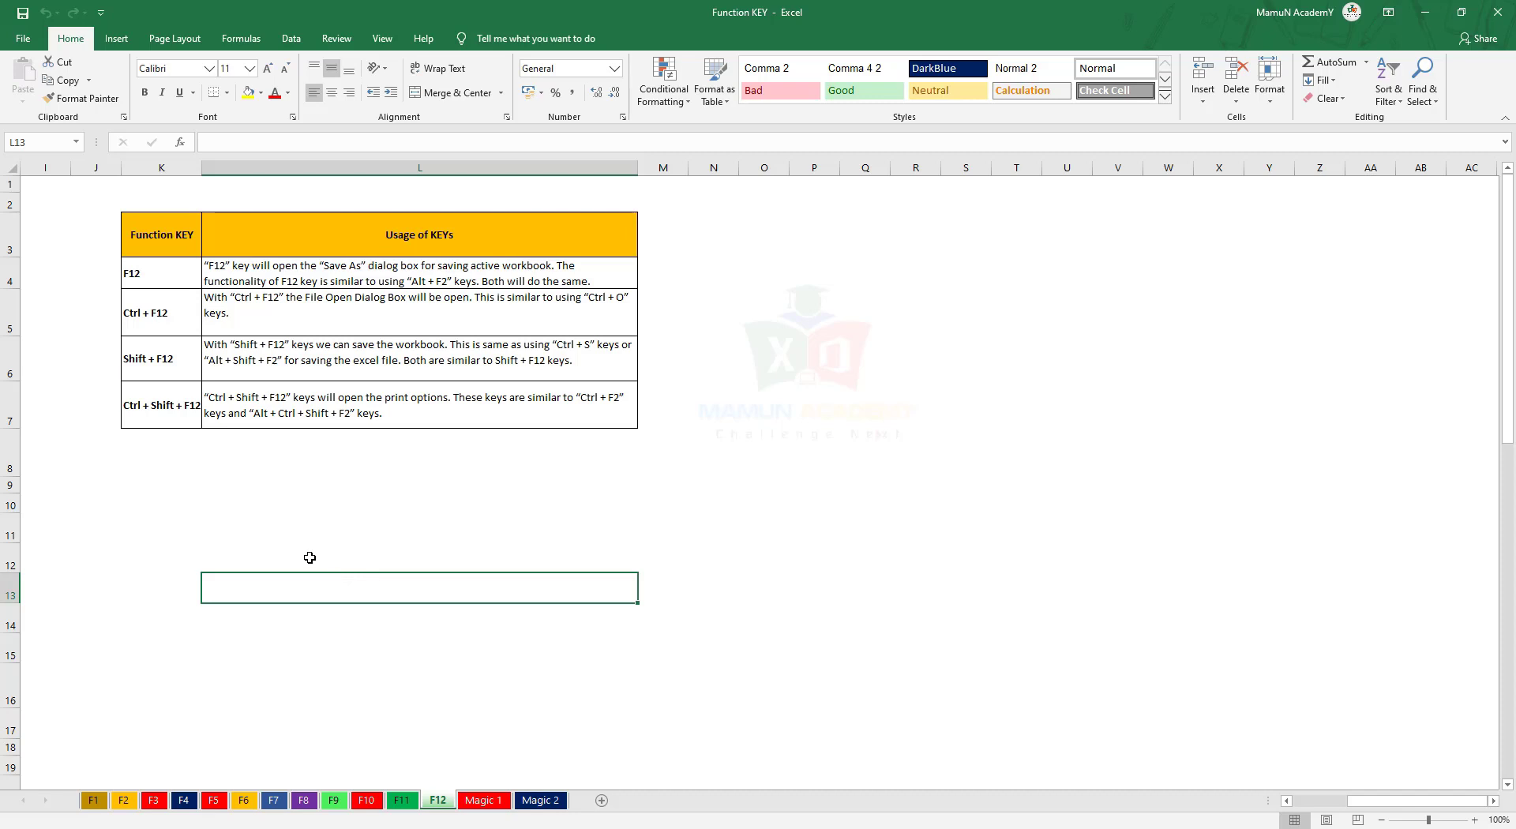
{"action": "left_click", "coordinate": [34, 49]}
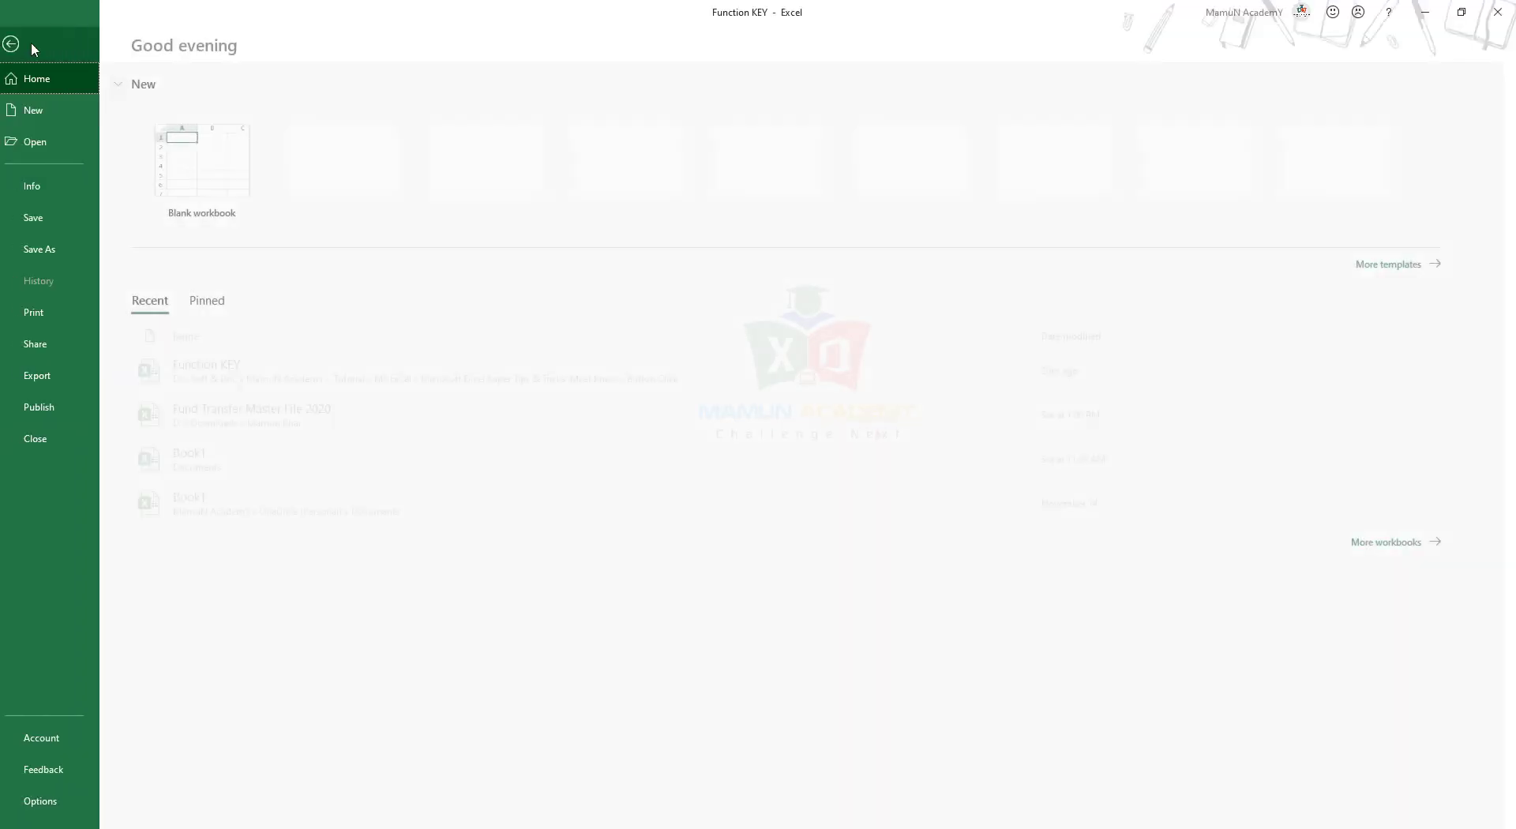
{"action": "left_click", "coordinate": [55, 247]}
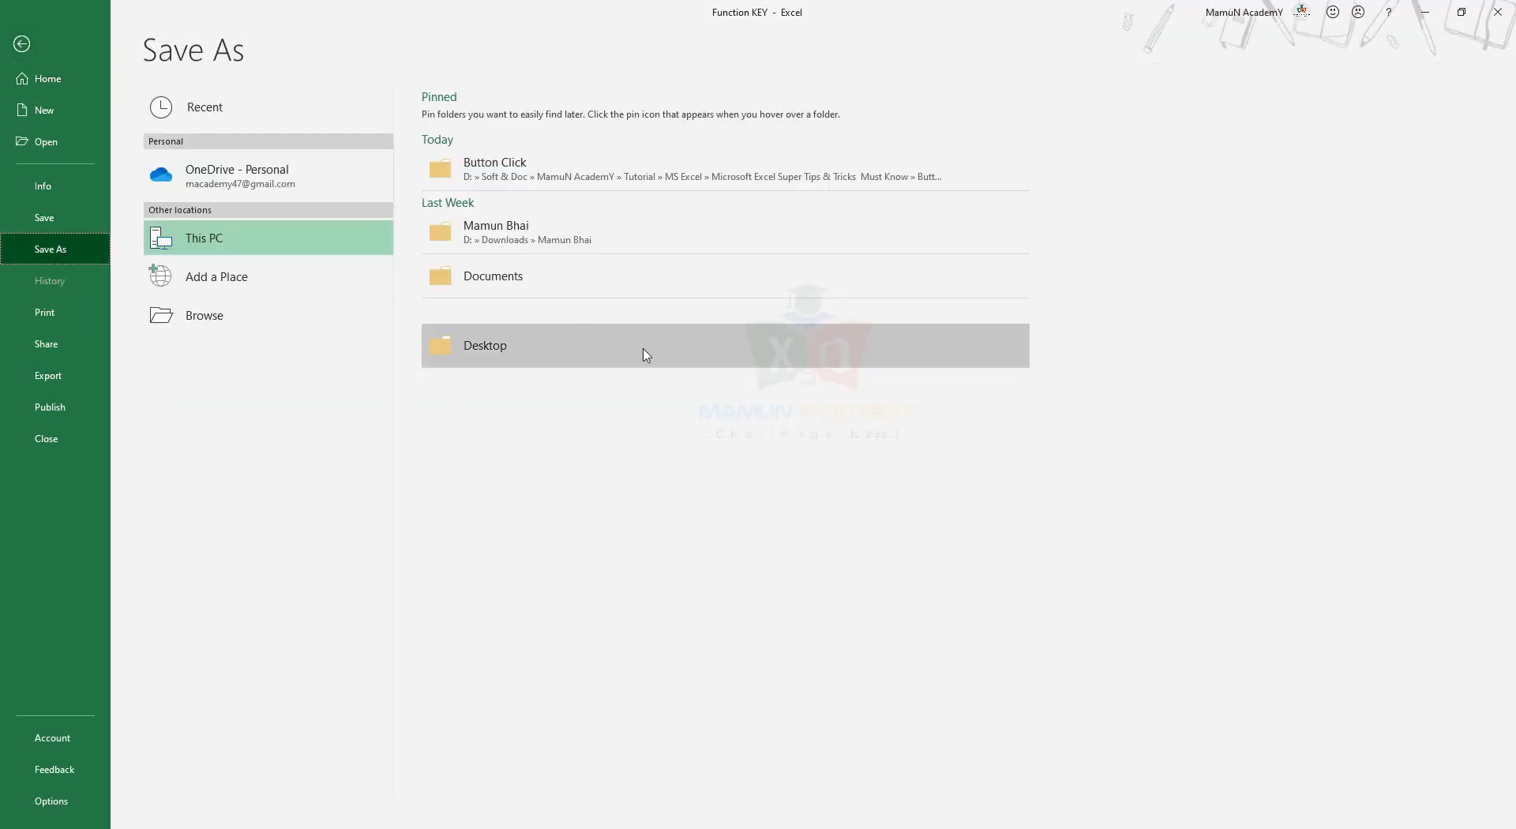
{"action": "key", "text": "Escape"}
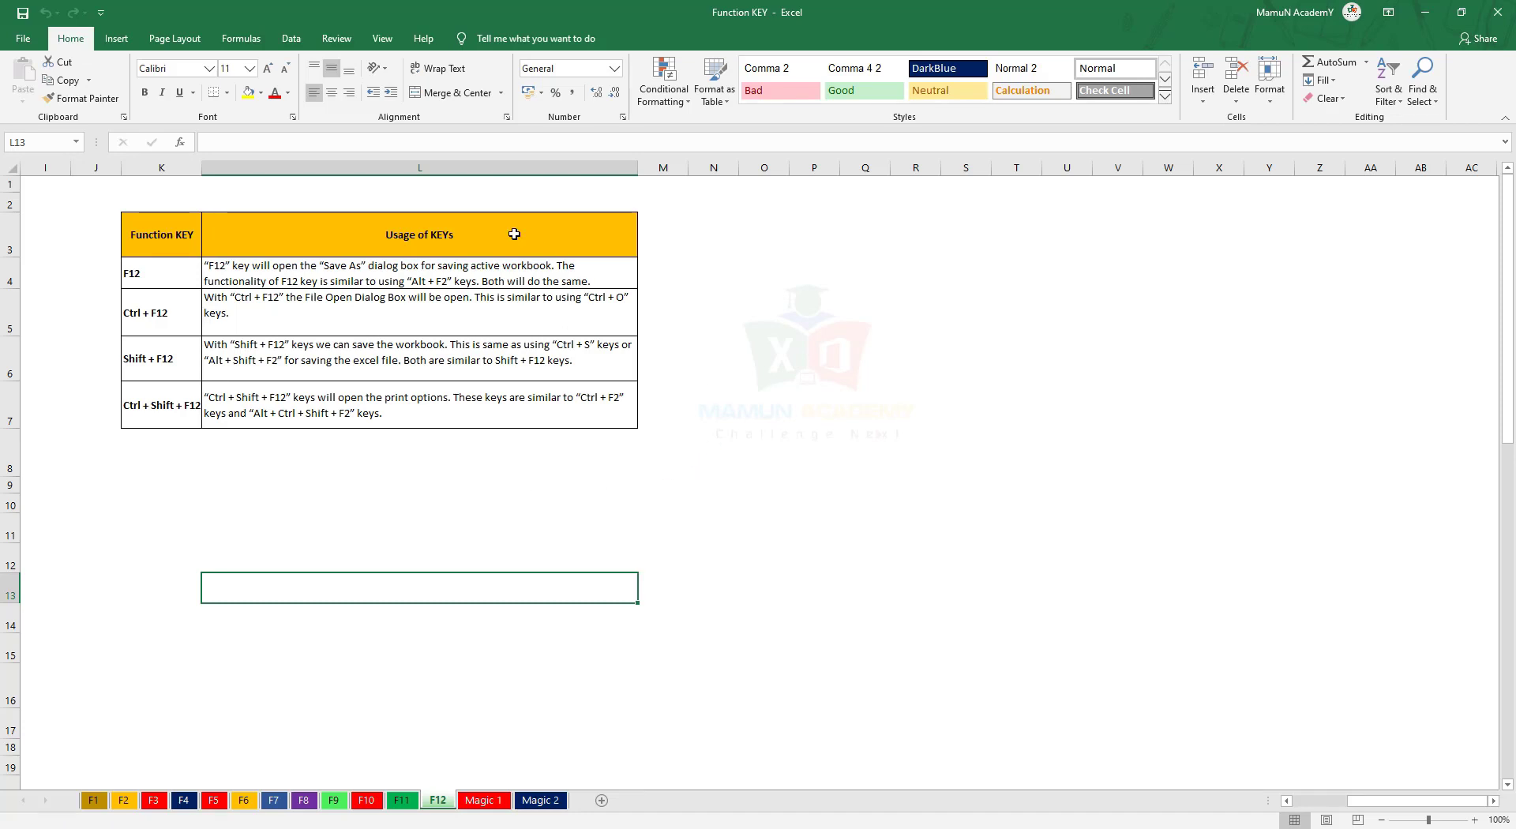
Open the Save As dialog with F12 and cancel it.
{"action": "left_click", "coordinate": [559, 457]}
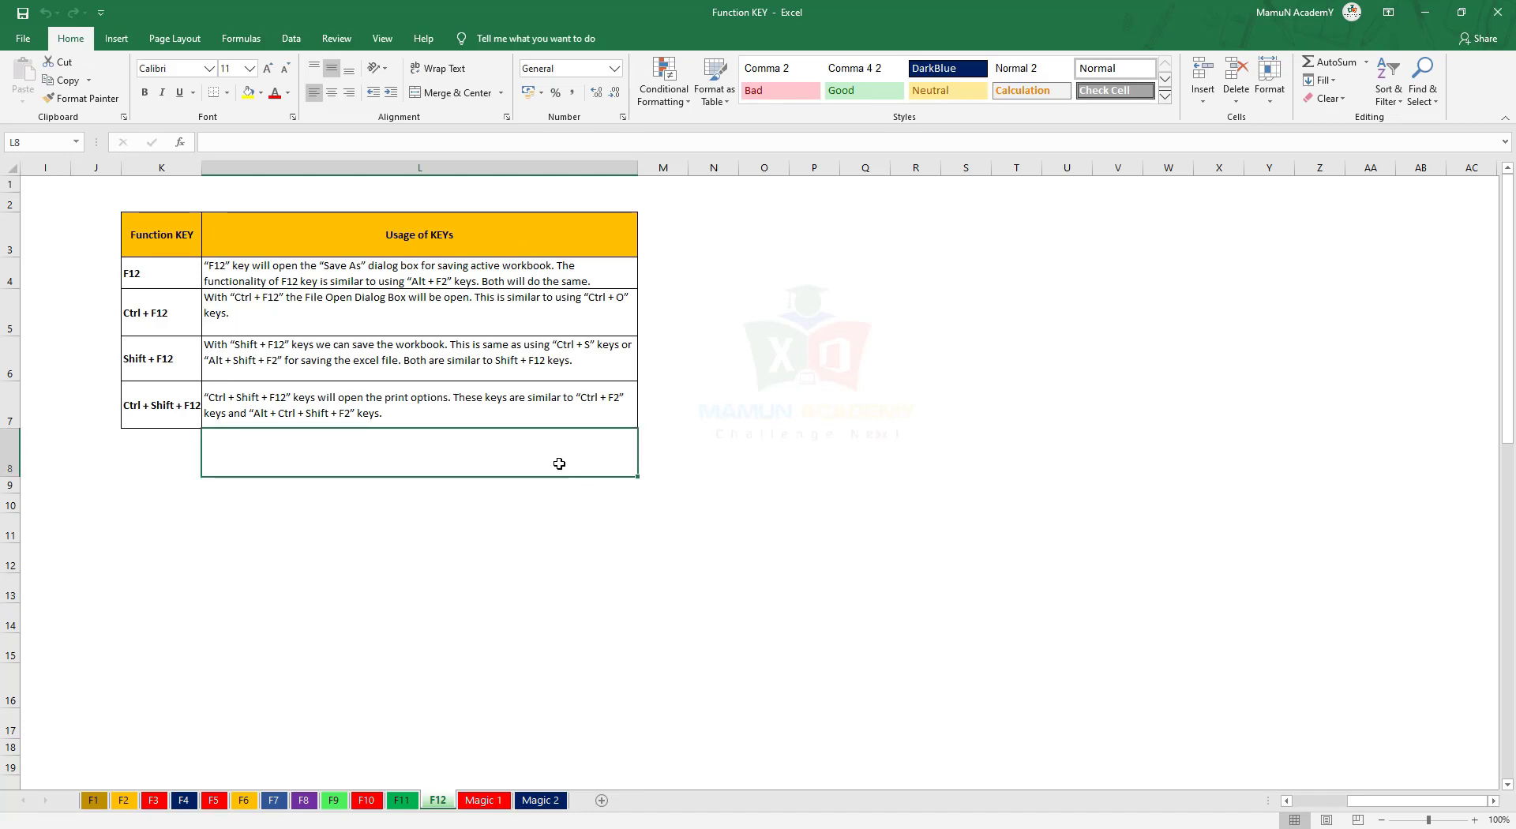
{"action": "left_click", "coordinate": [560, 511]}
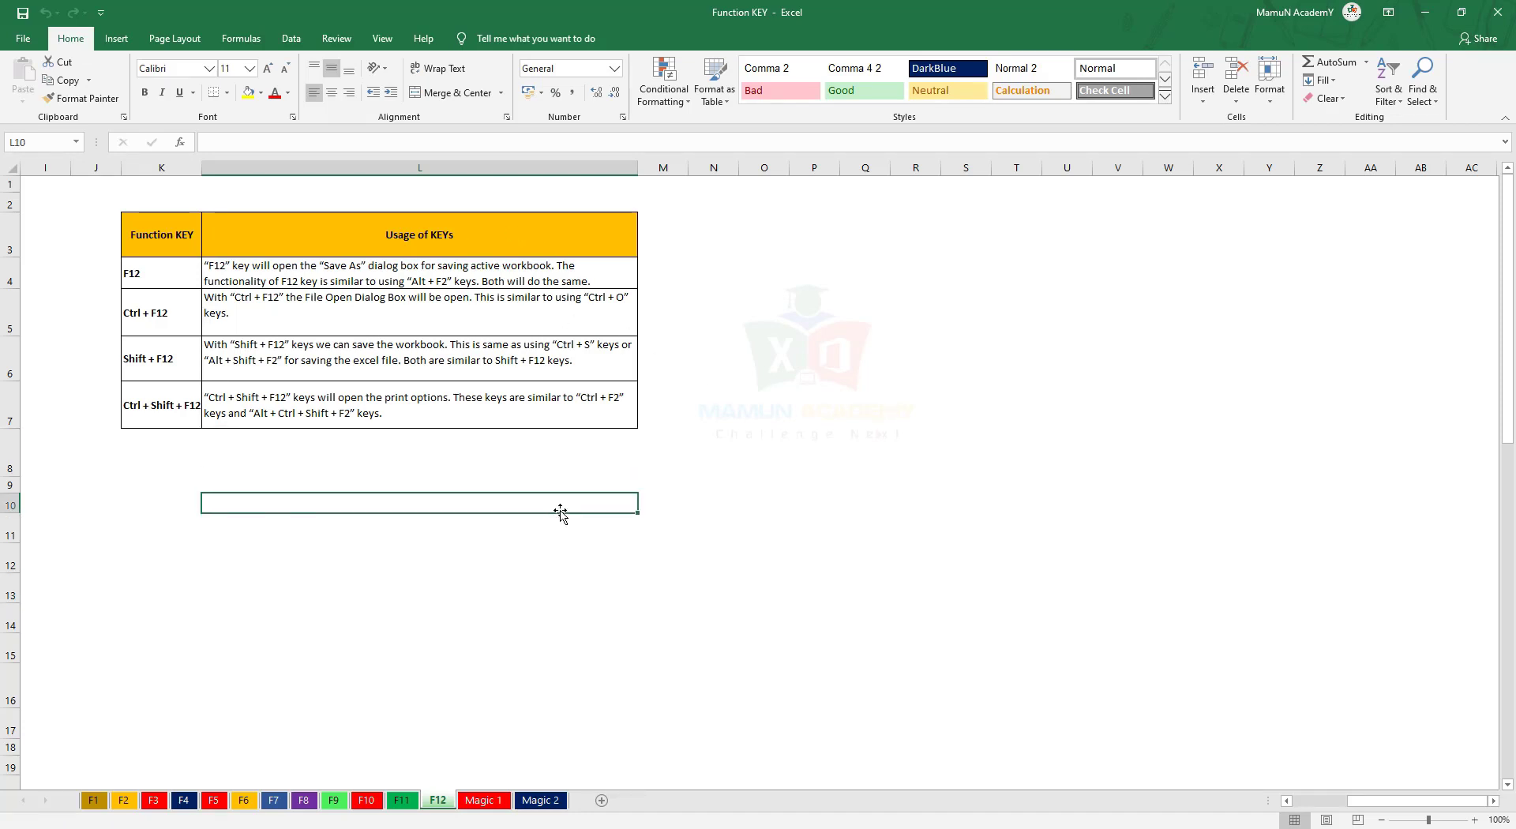
{"action": "key", "text": "F12"}
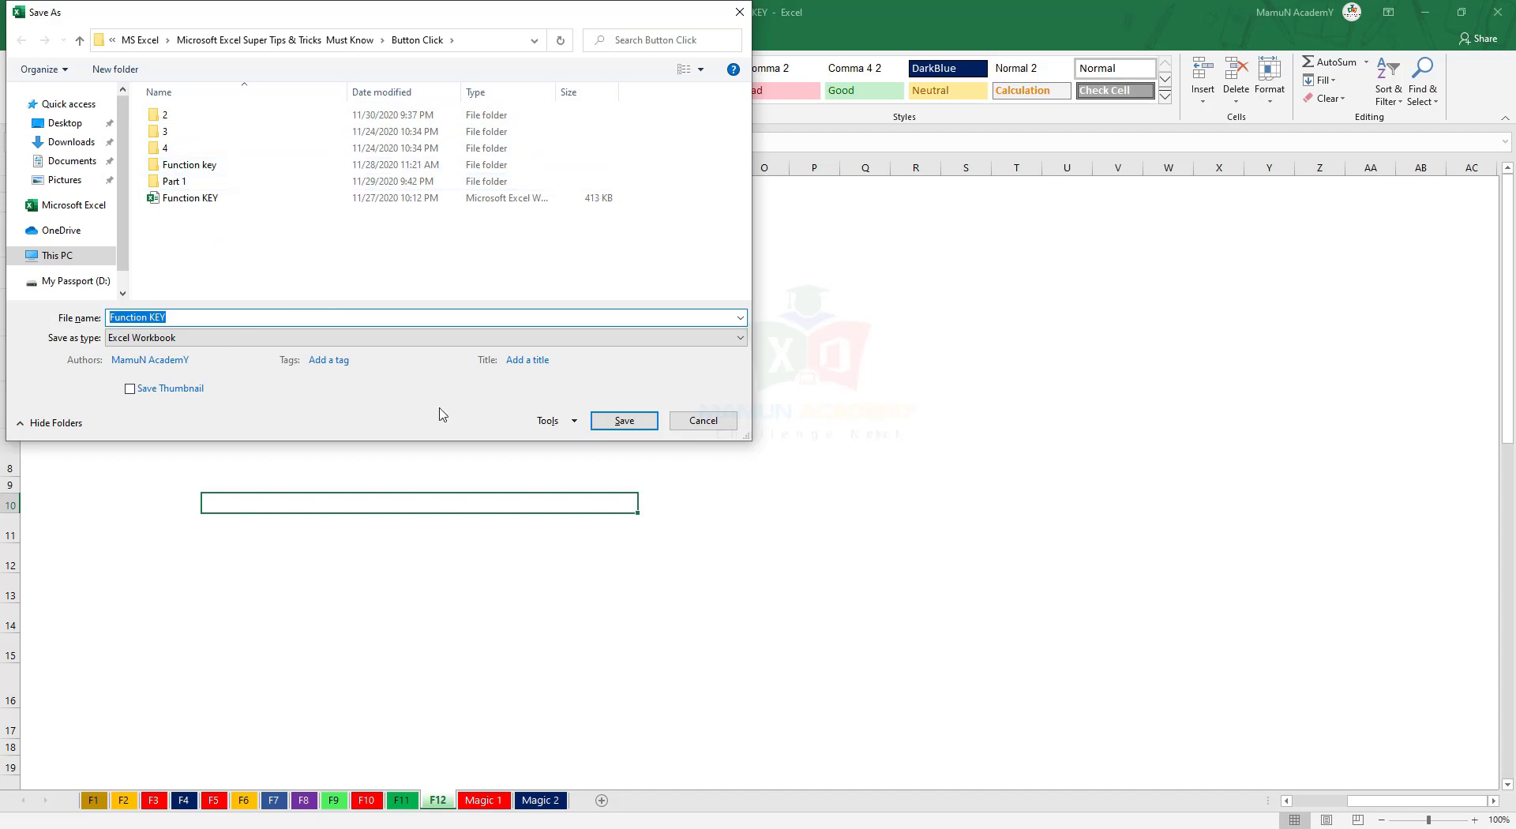
{"action": "left_click", "coordinate": [702, 421]}
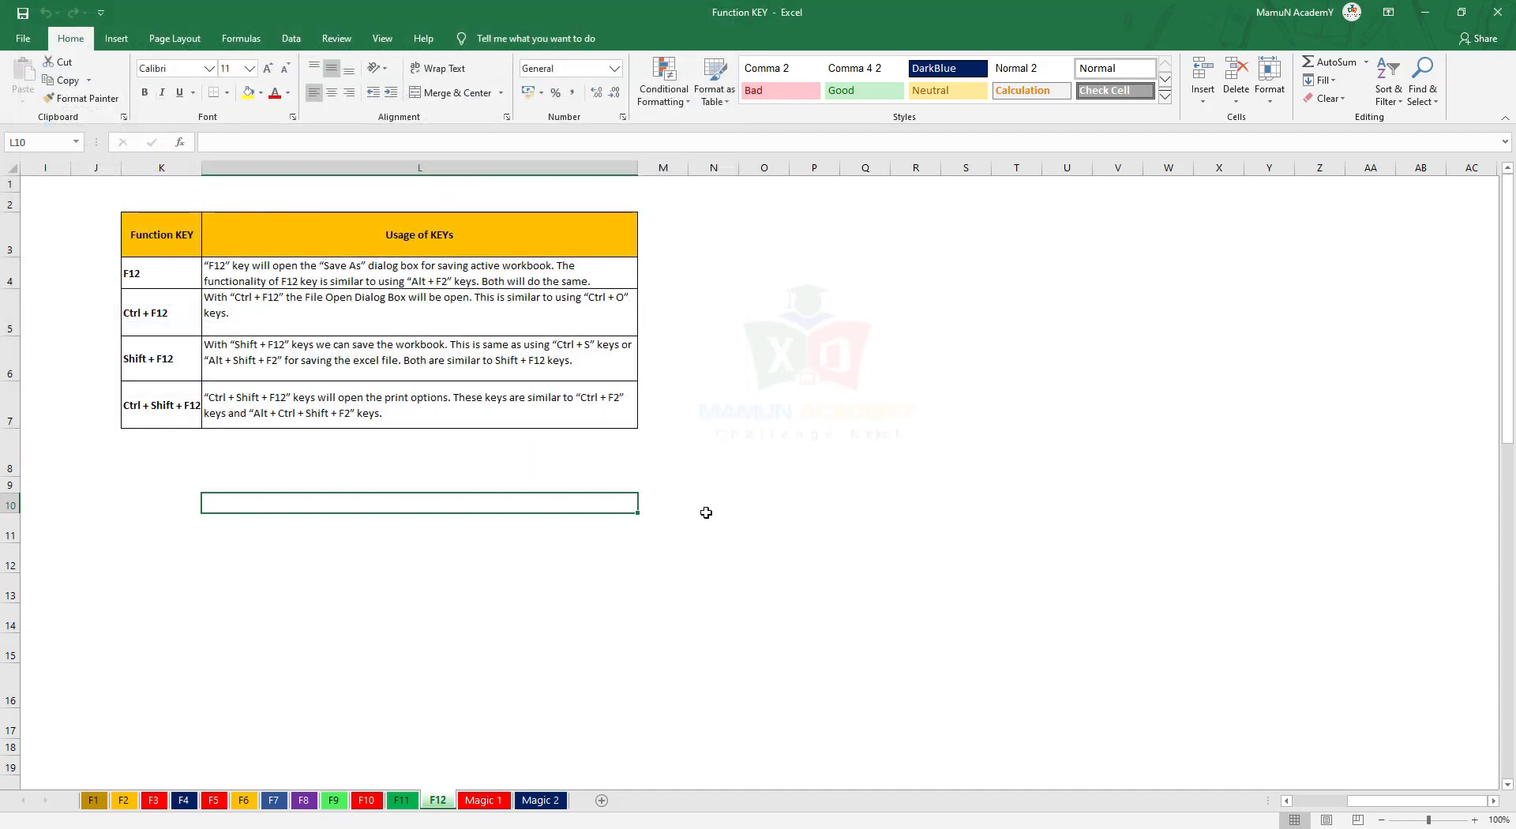
Again view the Save As page, then open and cancel the F12 Save As dialog.
{"action": "left_click", "coordinate": [24, 39]}
{"action": "left_click", "coordinate": [55, 251]}
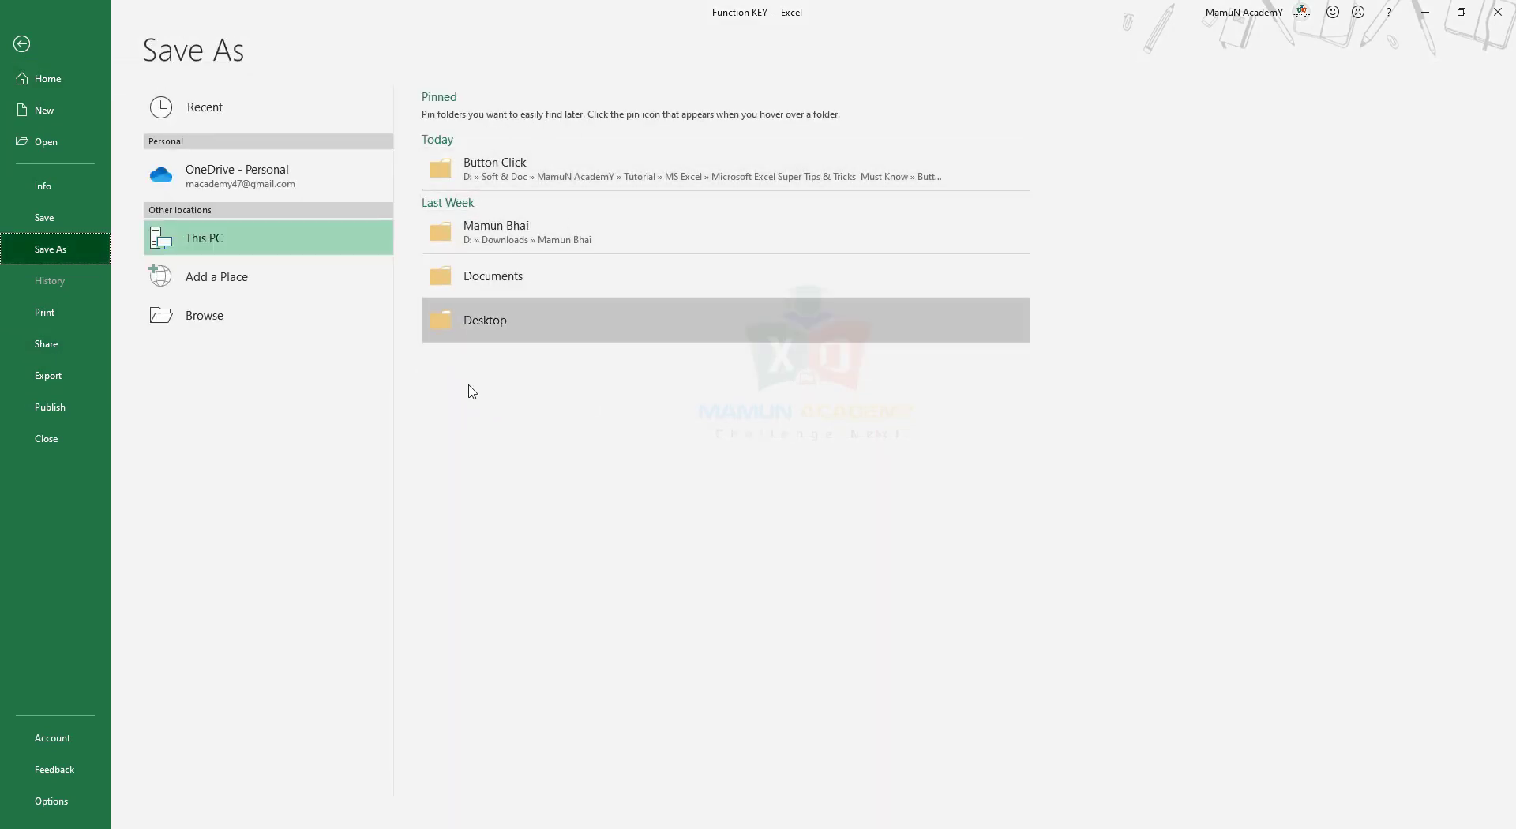
{"action": "key", "text": "Escape"}
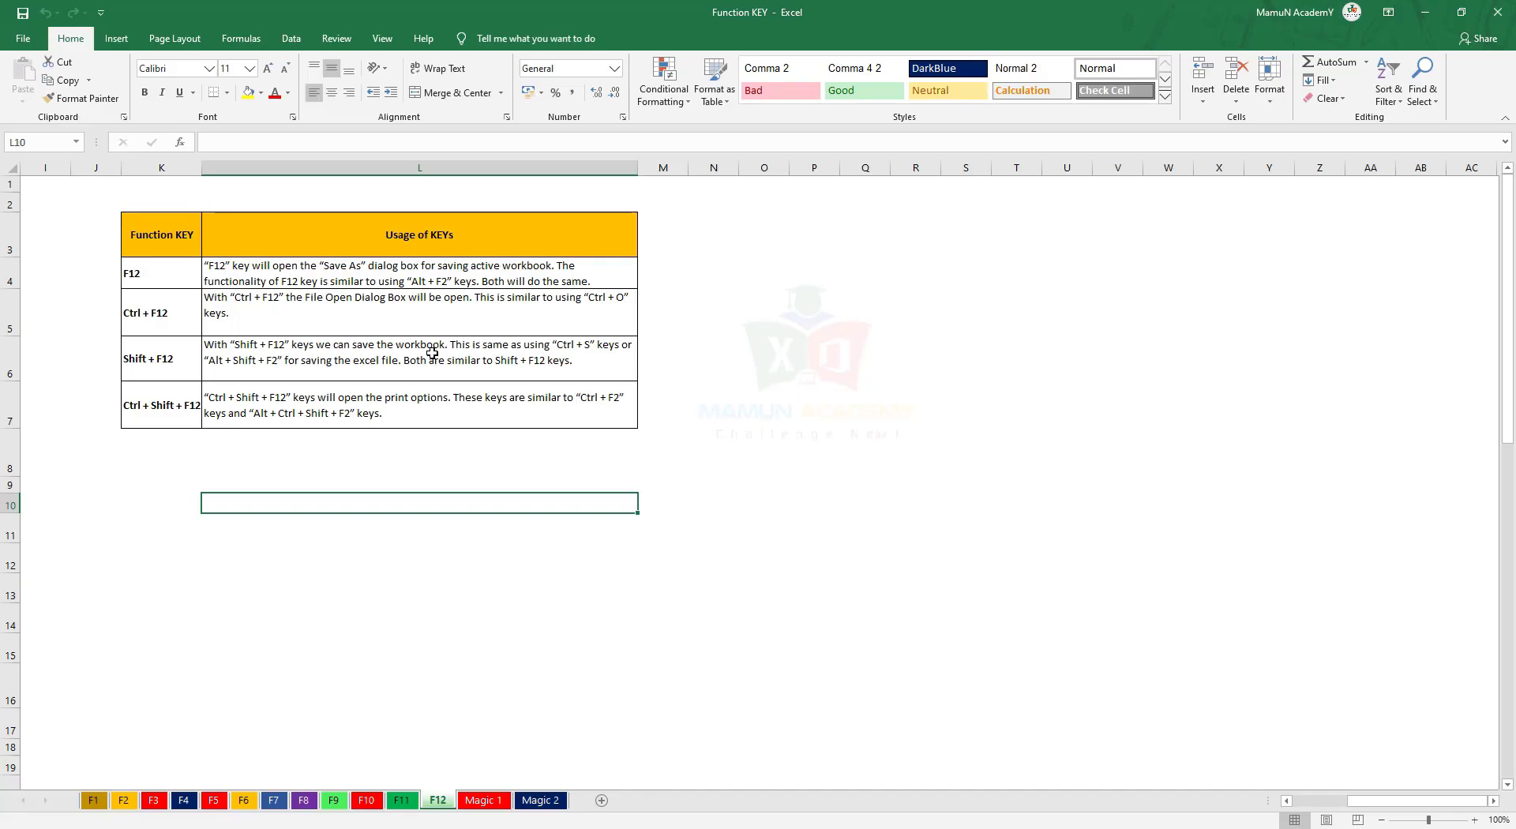
{"action": "left_click", "coordinate": [508, 464]}
{"action": "key", "text": "F12"}
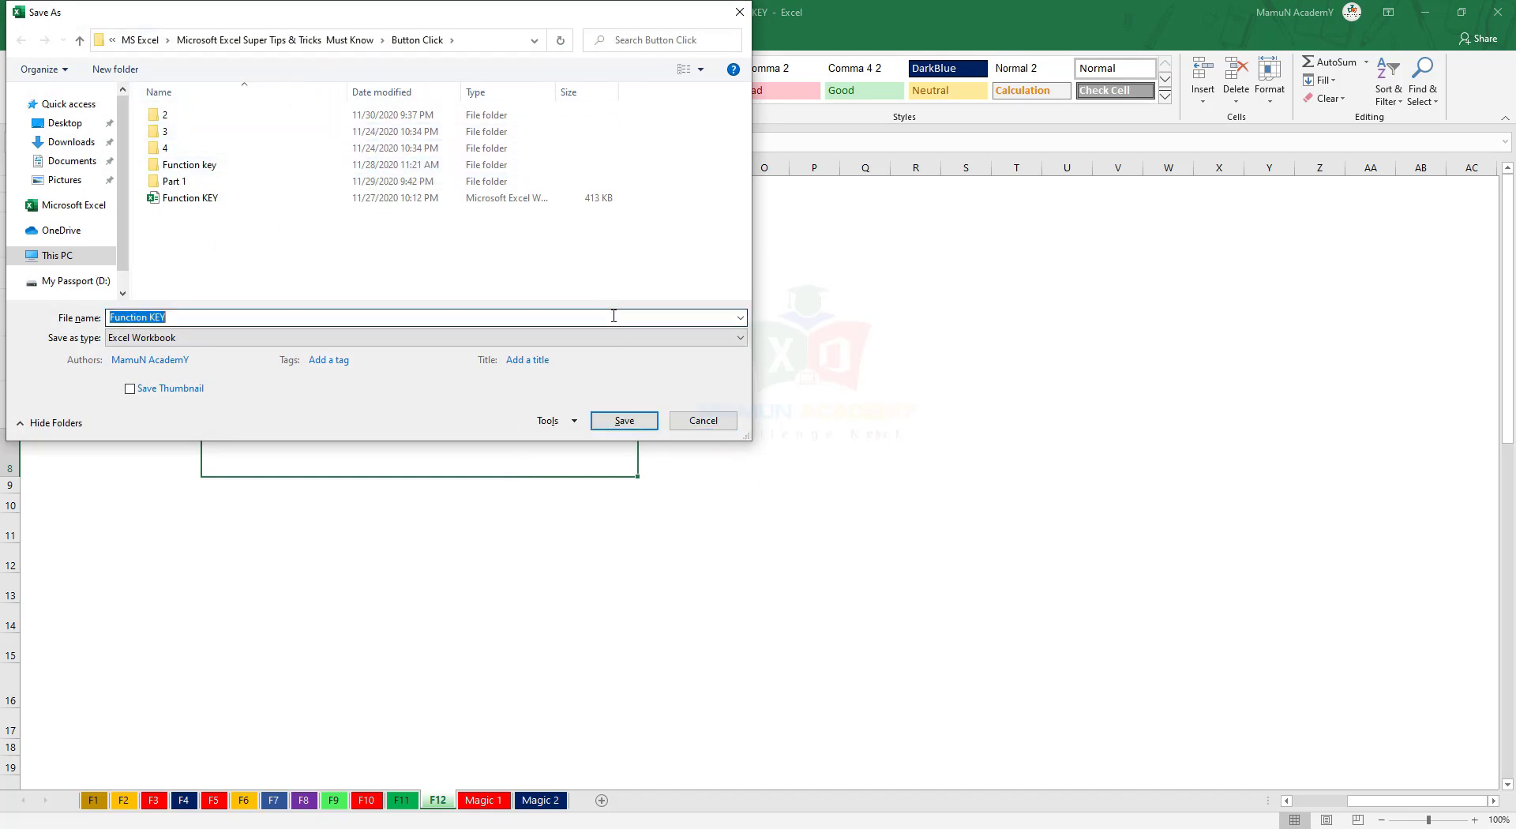
{"action": "left_click", "coordinate": [694, 420]}
{"action": "left_click", "coordinate": [494, 620]}
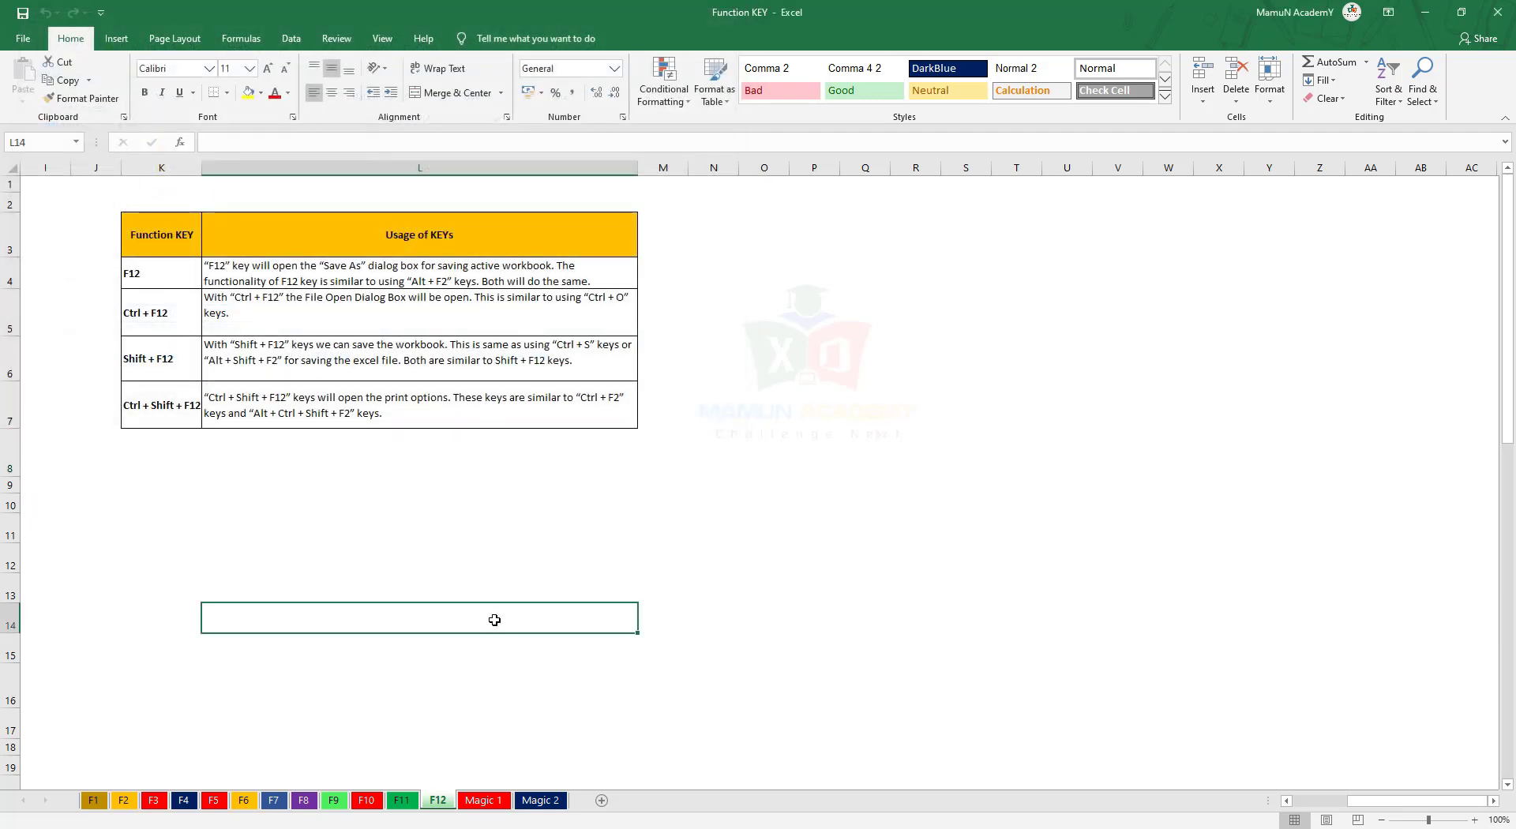
{"action": "key", "text": "ctrl+F12"}
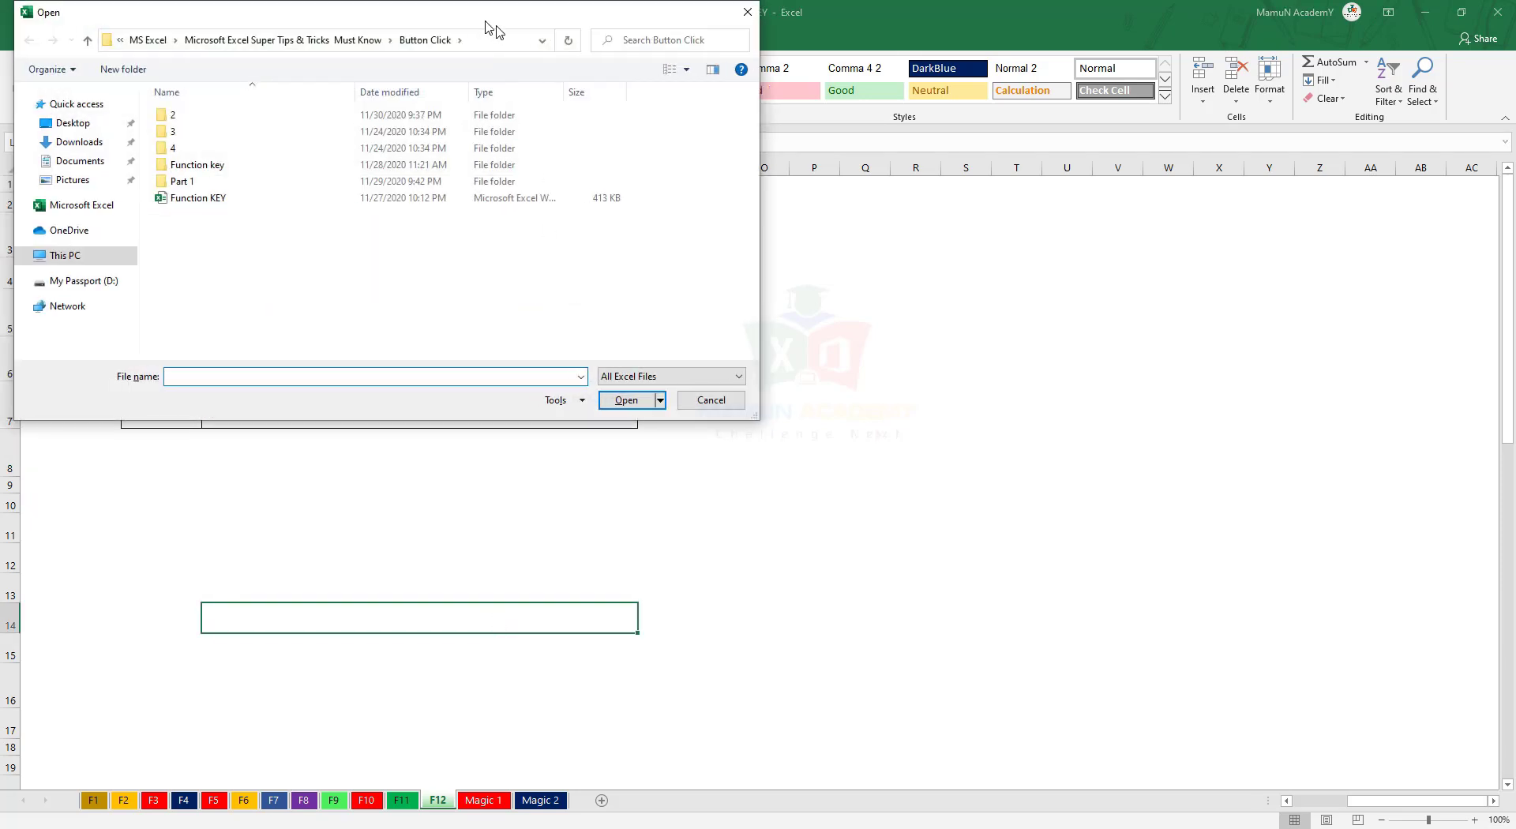
{"action": "left_click", "coordinate": [921, 538]}
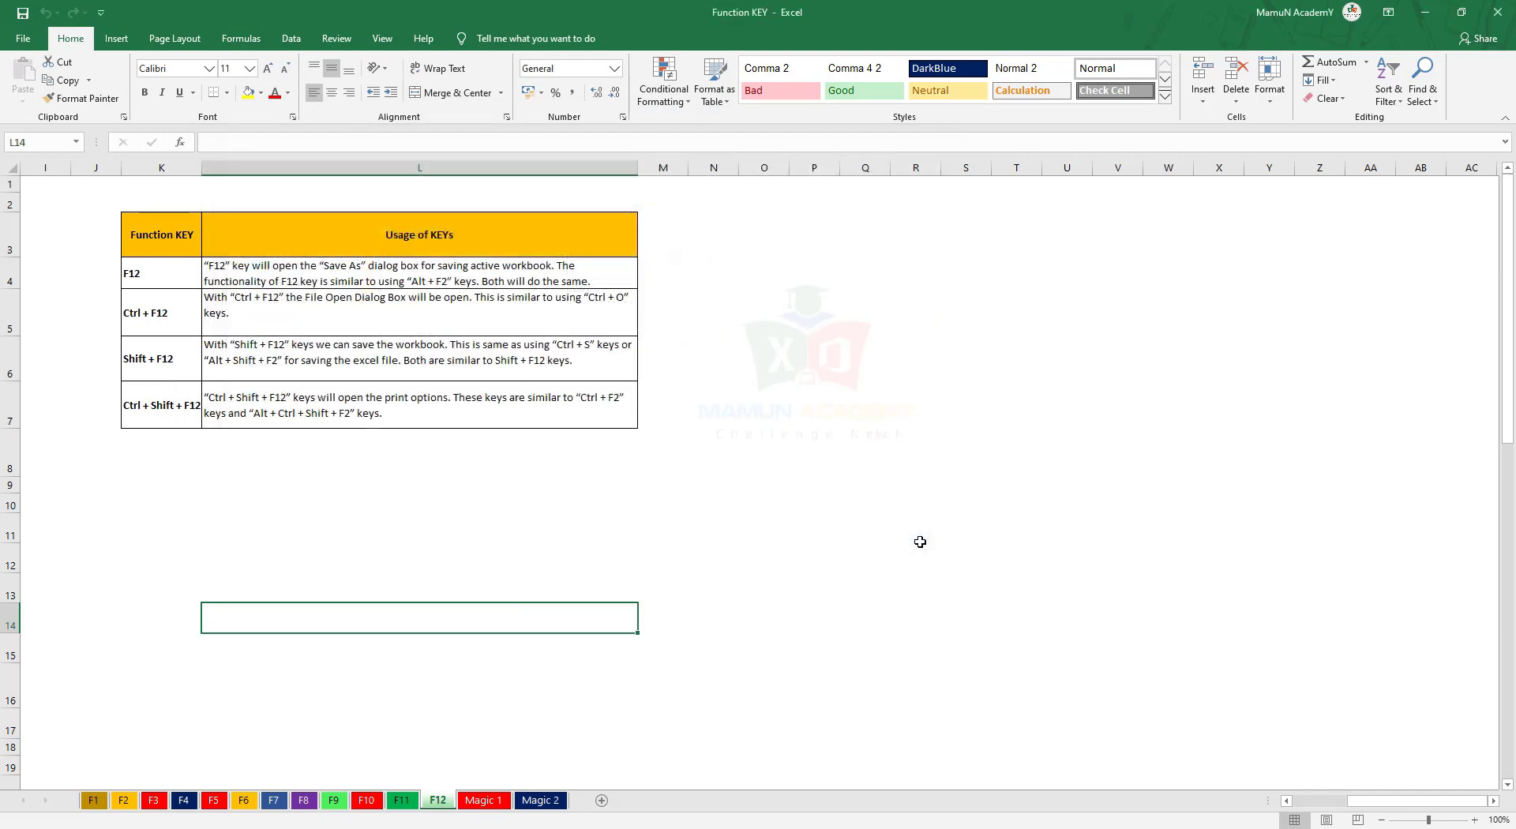
{"action": "key", "text": "ctrl+shift+F12"}
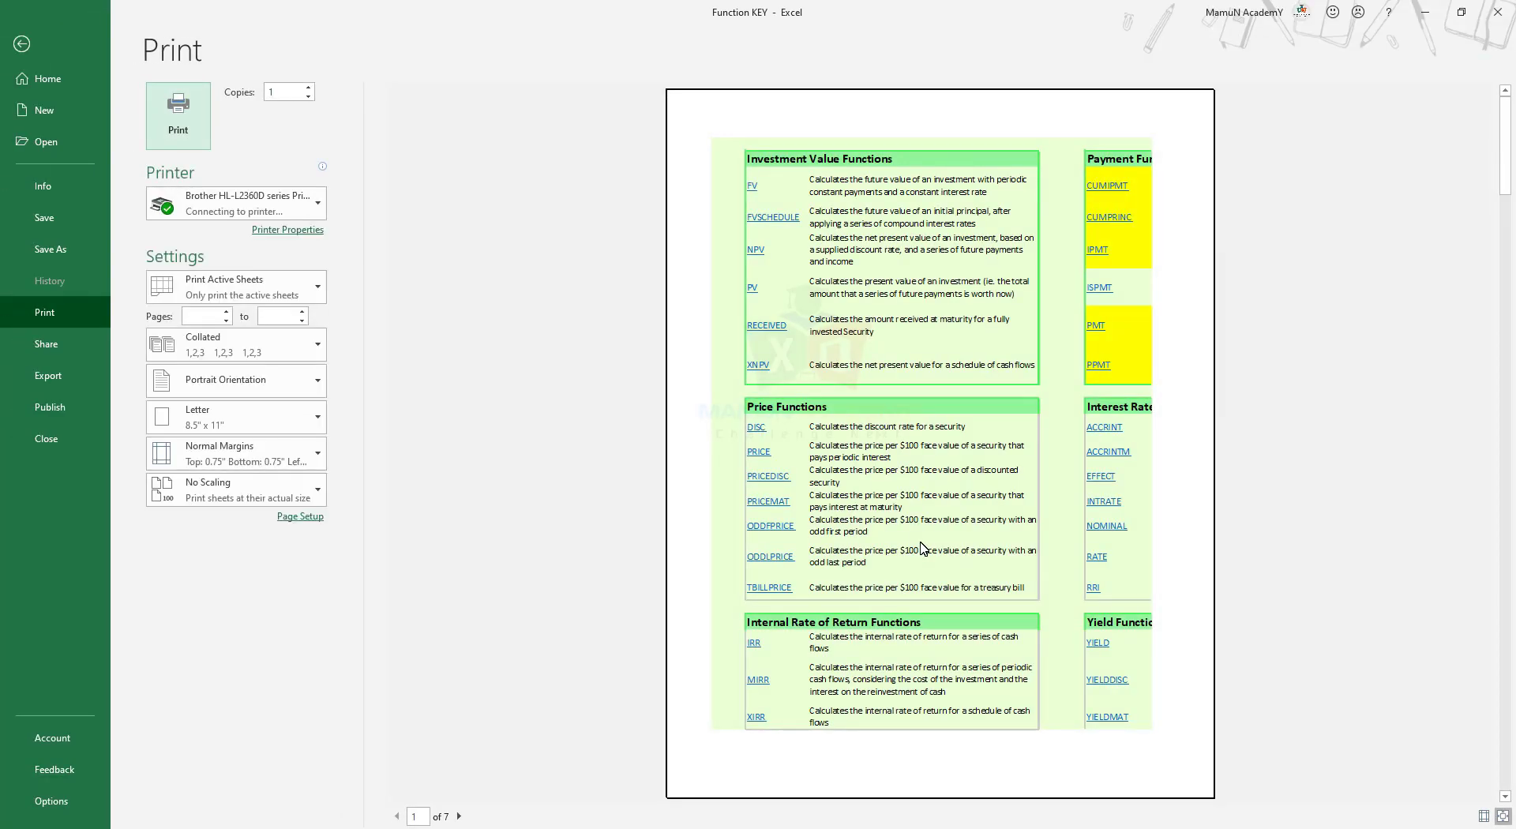
{"action": "key", "text": "Escape"}
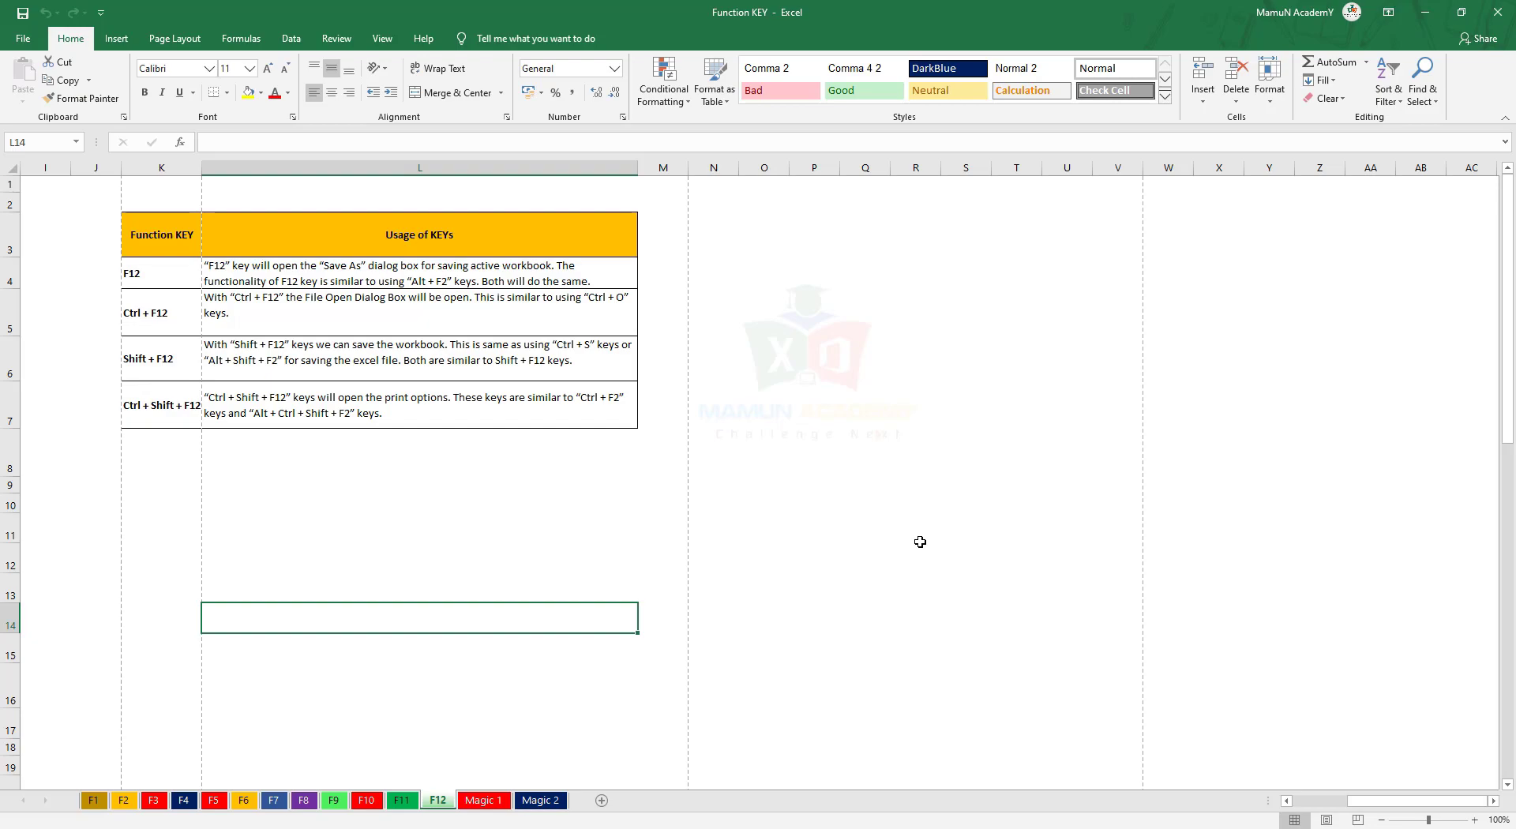
{"action": "key", "text": "ctrl+o"}
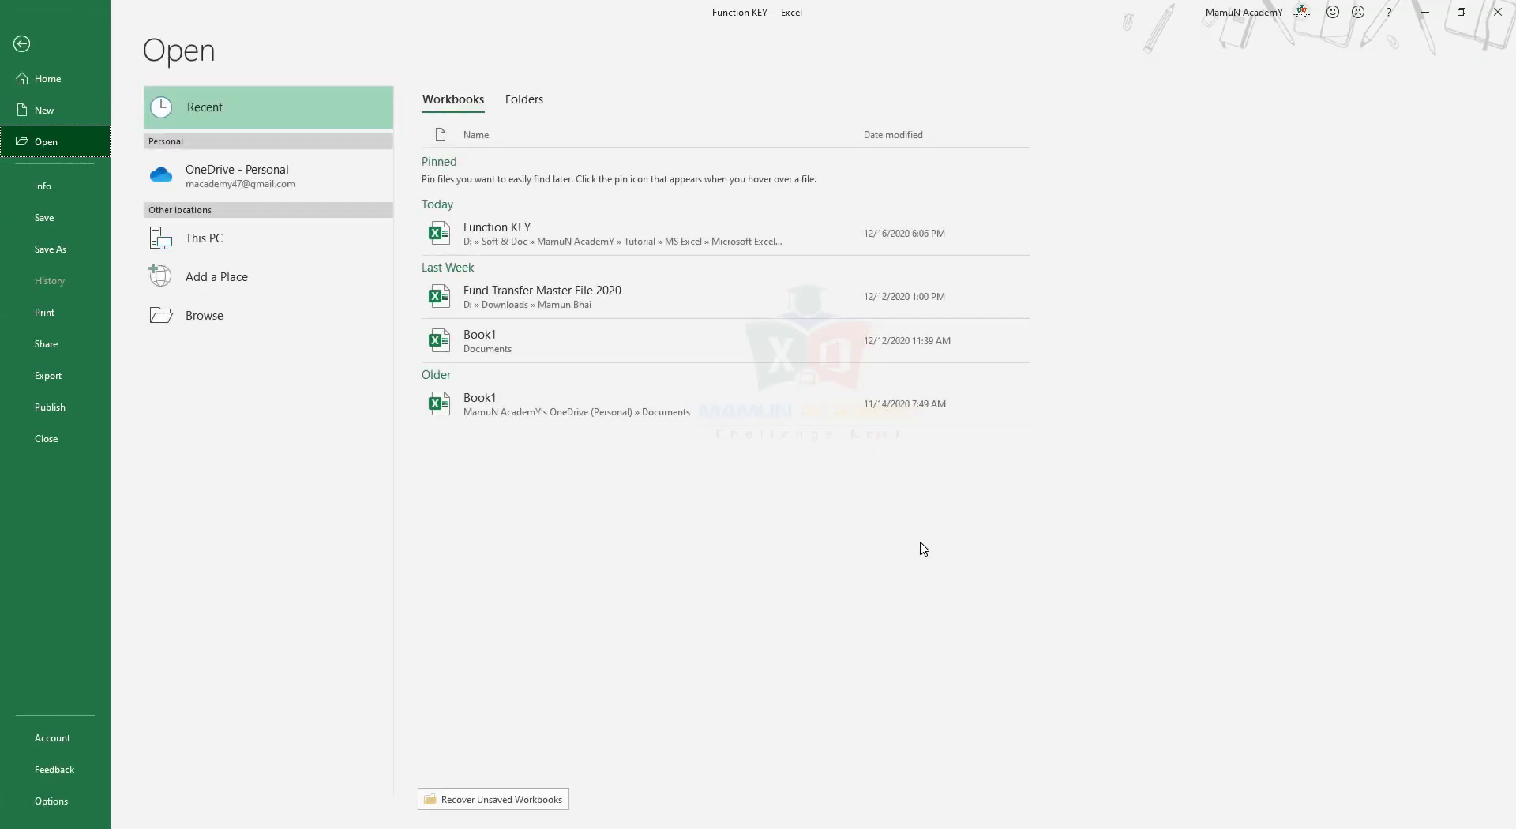
{"action": "key", "text": "Escape"}
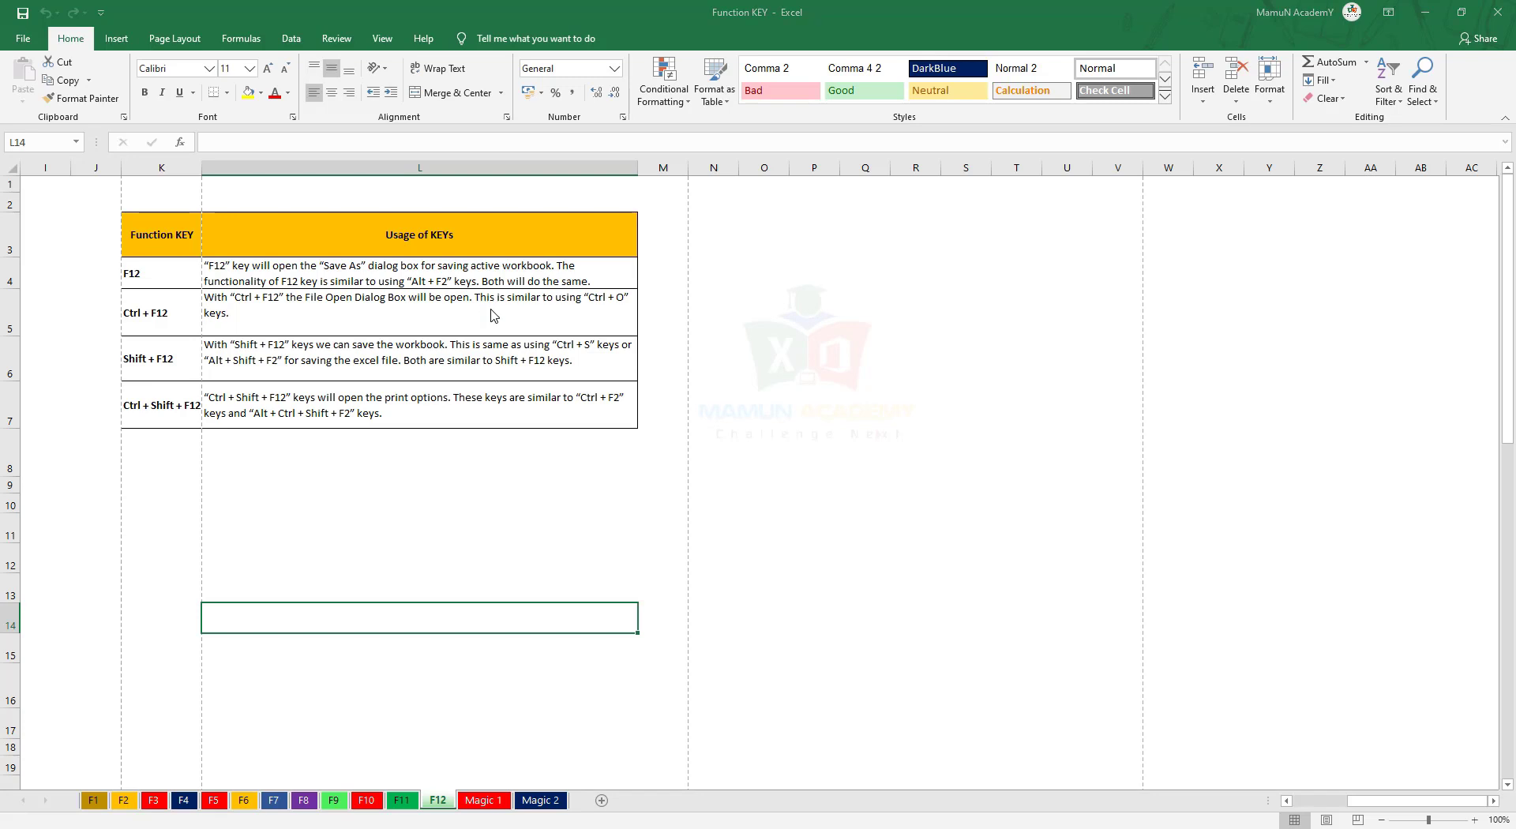
{"action": "key", "text": "ctrl+F12"}
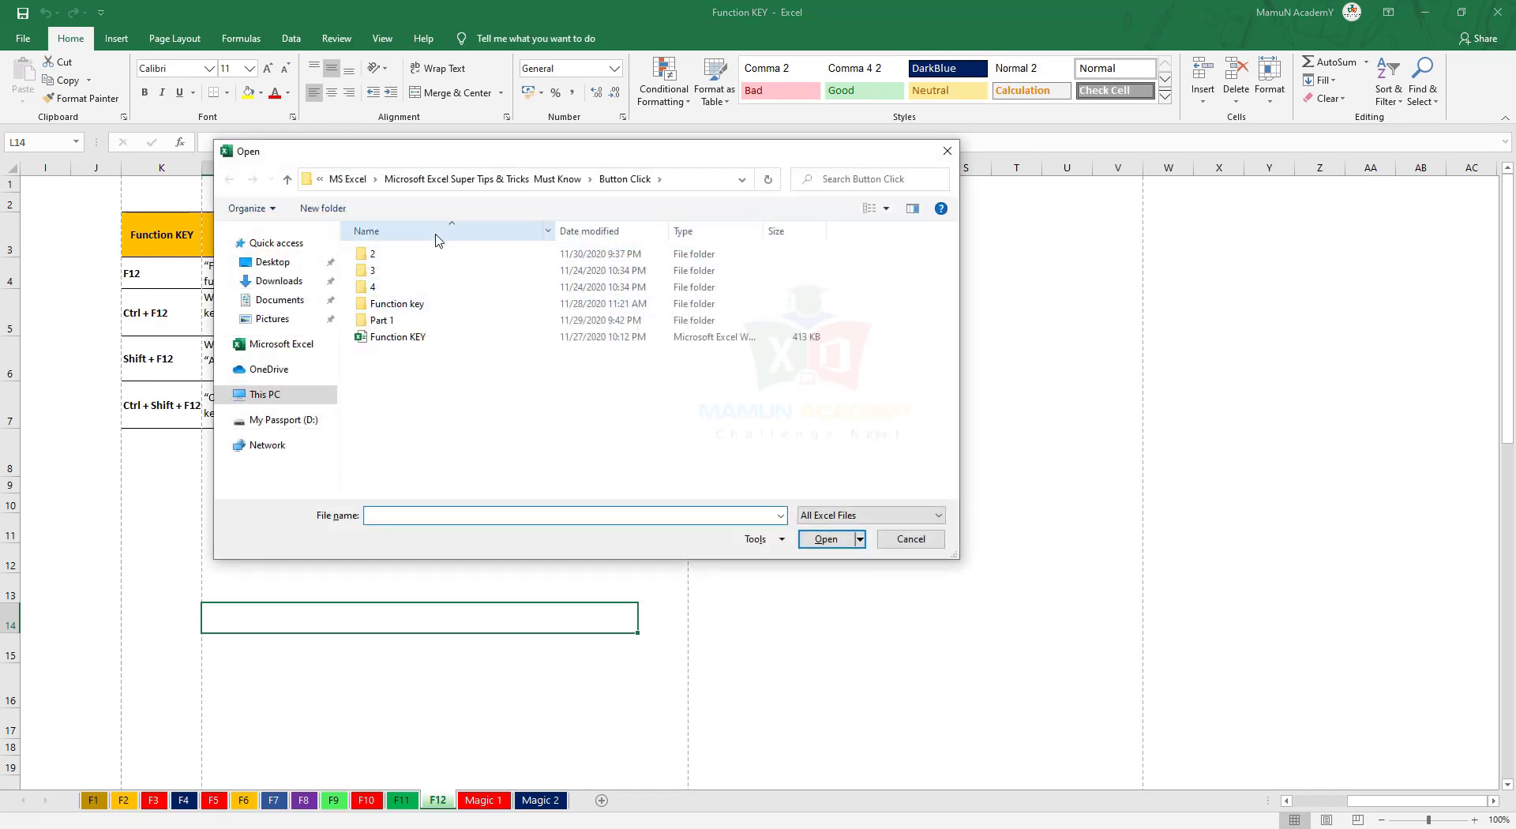
{"action": "left_click", "coordinate": [910, 547]}
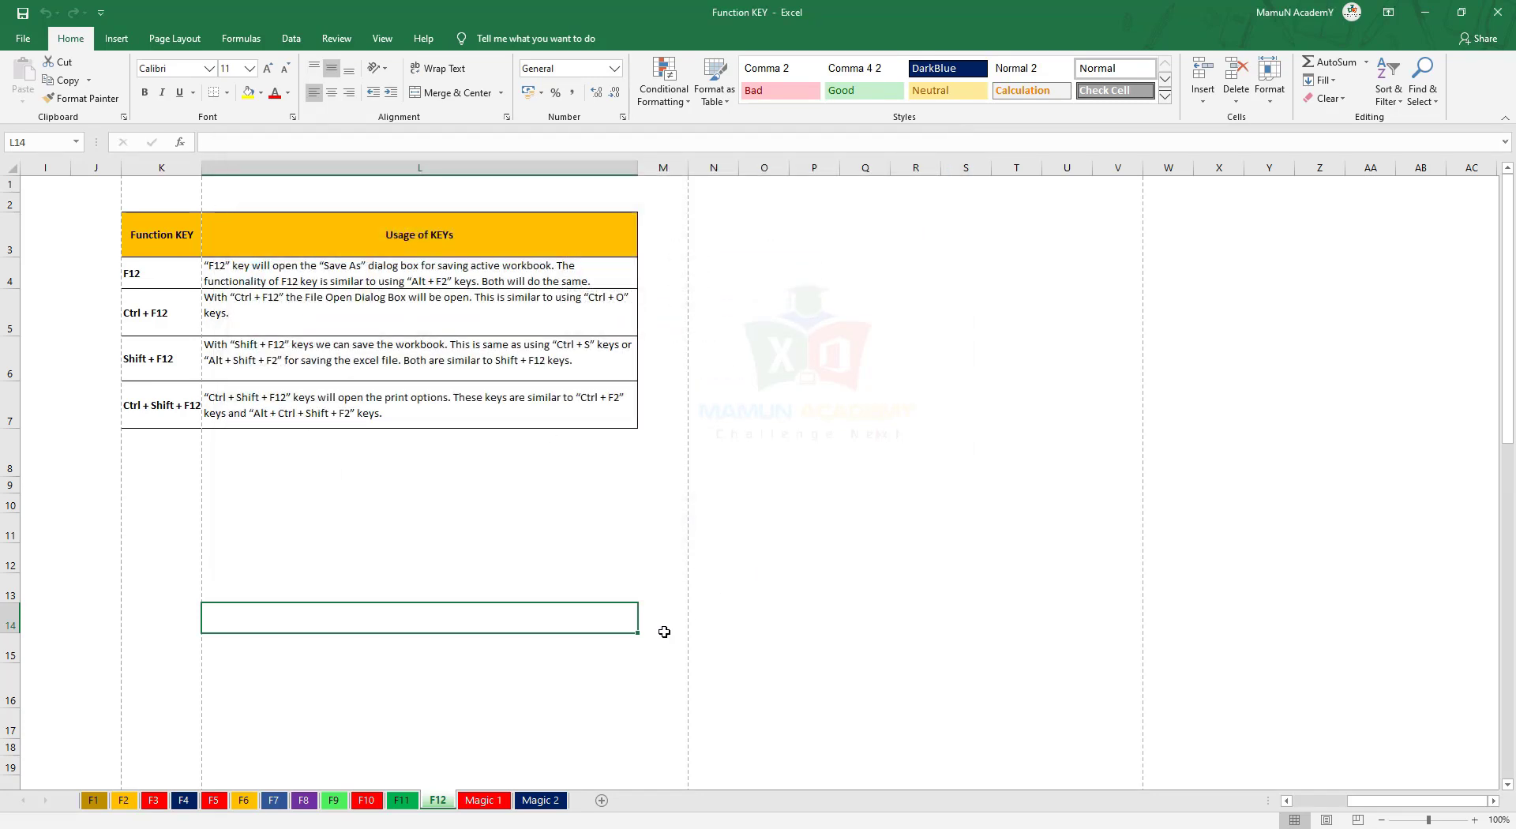
{"action": "left_click", "coordinate": [641, 642]}
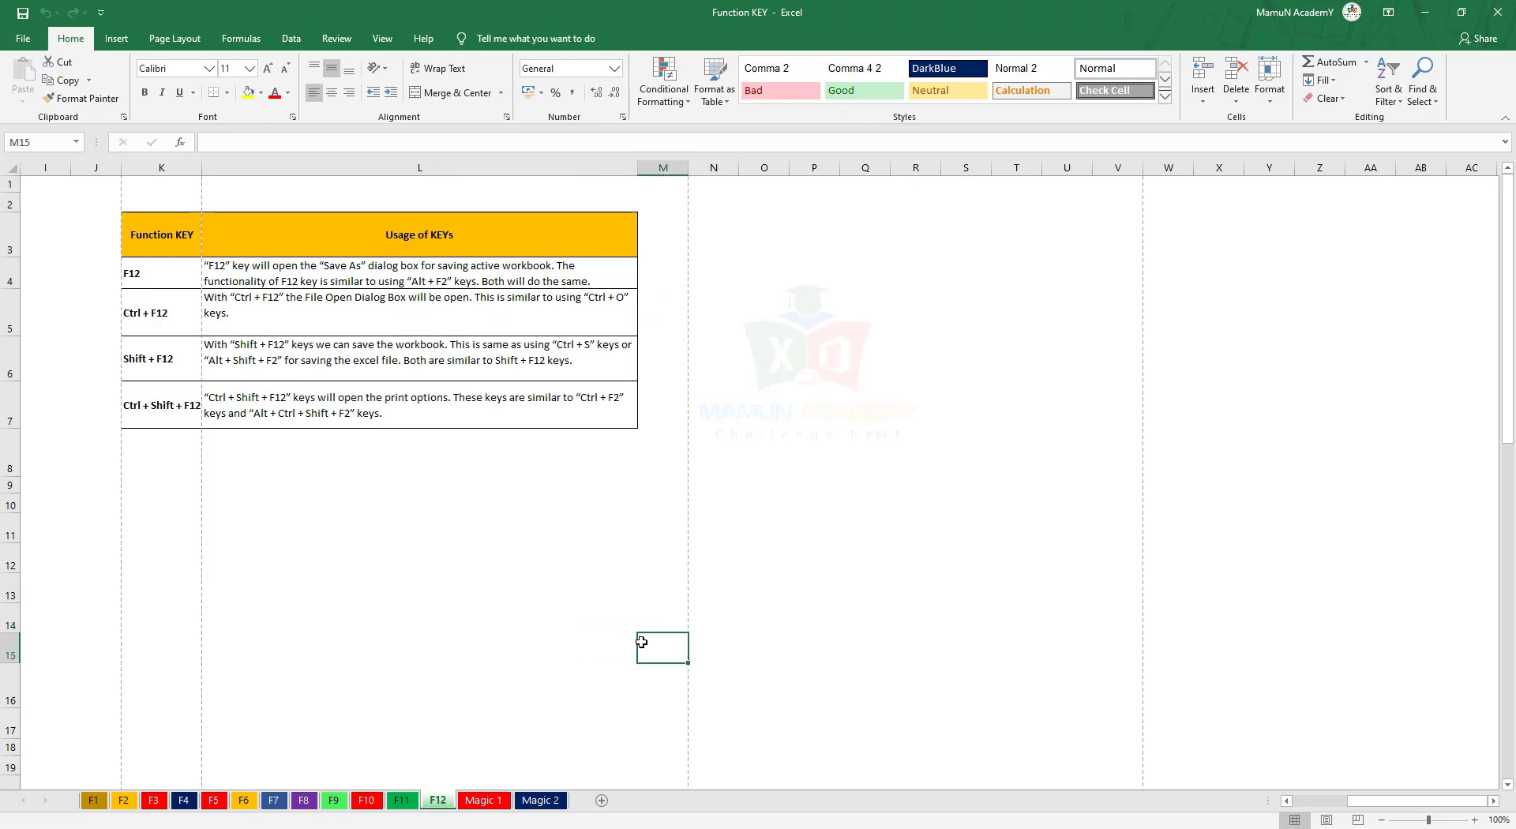
{"action": "key", "text": "ctrl+o"}
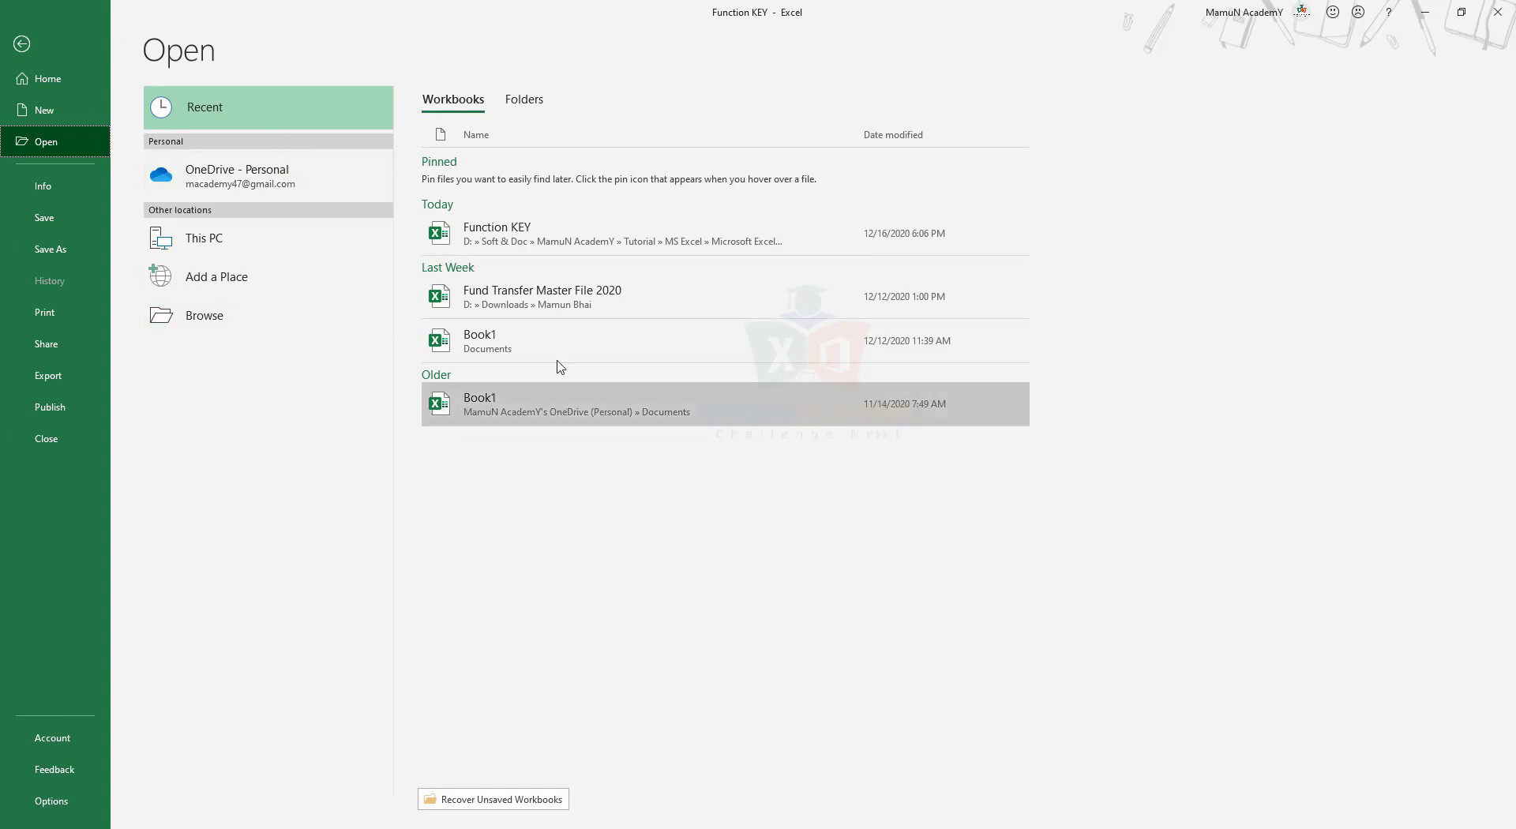
{"action": "key", "text": "Escape"}
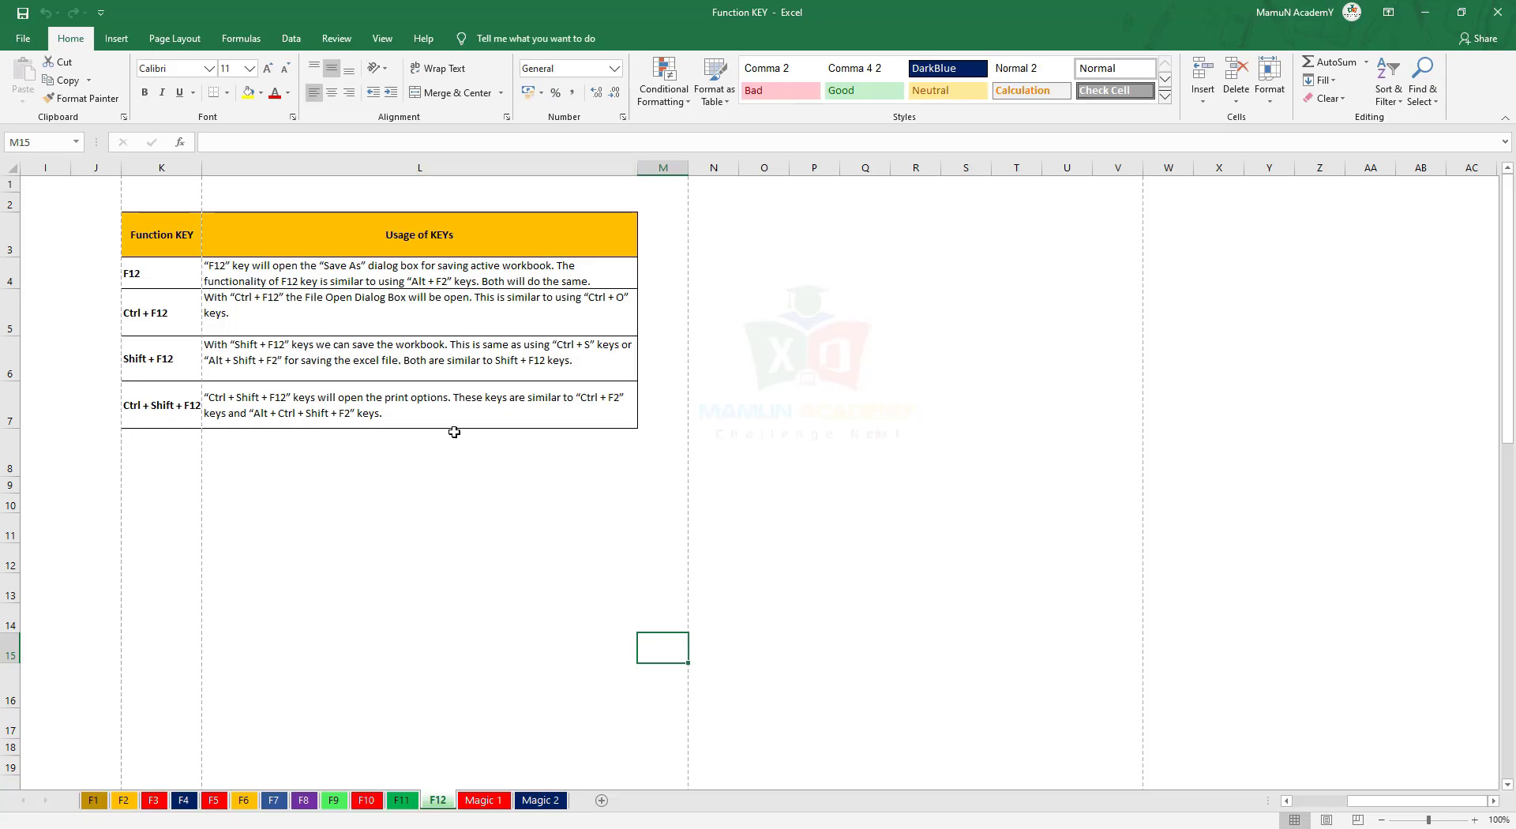
{"action": "left_click", "coordinate": [457, 484]}
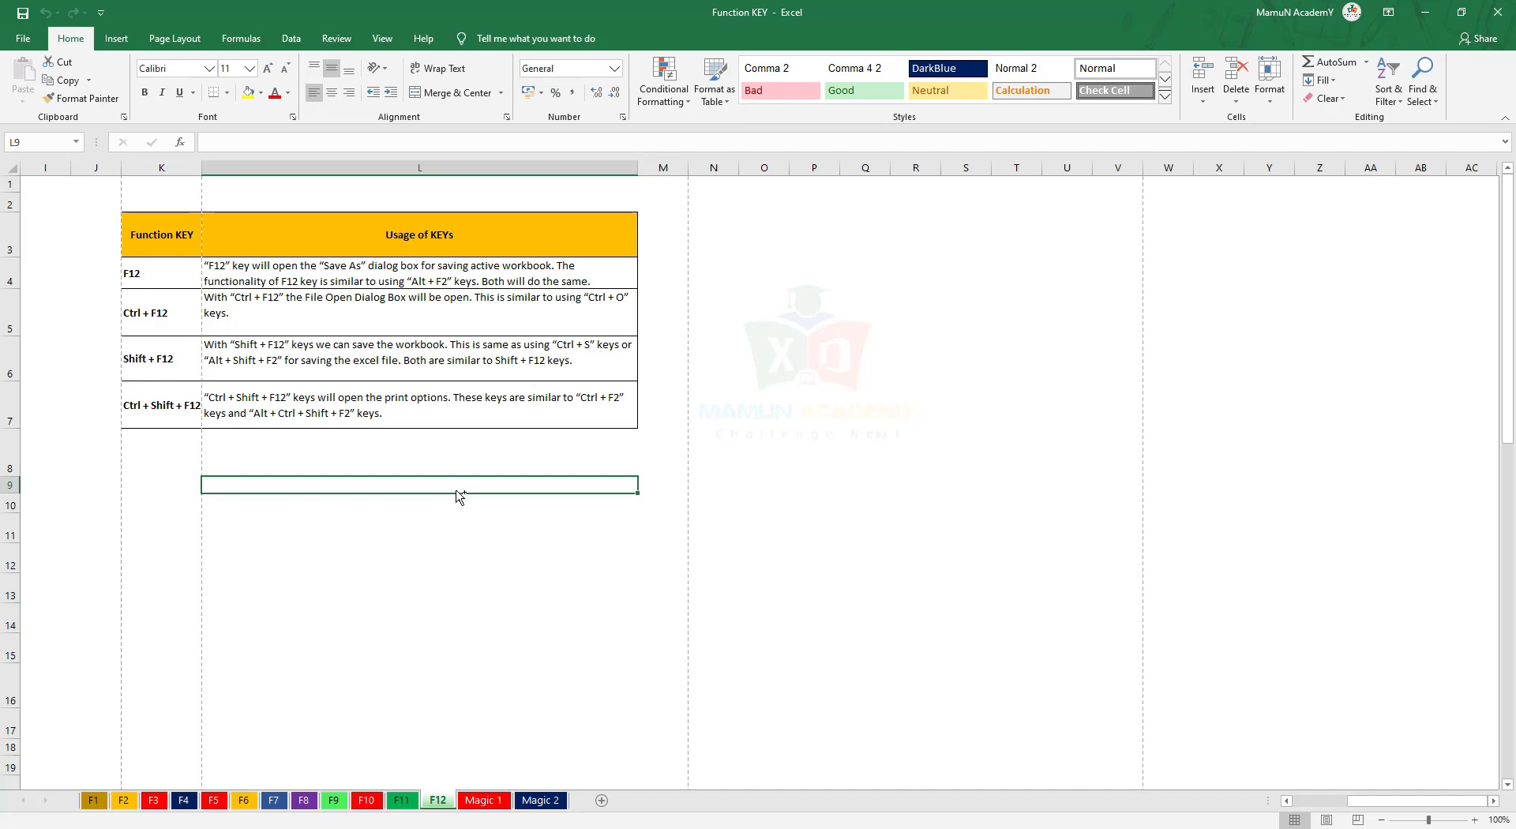
{"action": "left_click", "coordinate": [23, 39]}
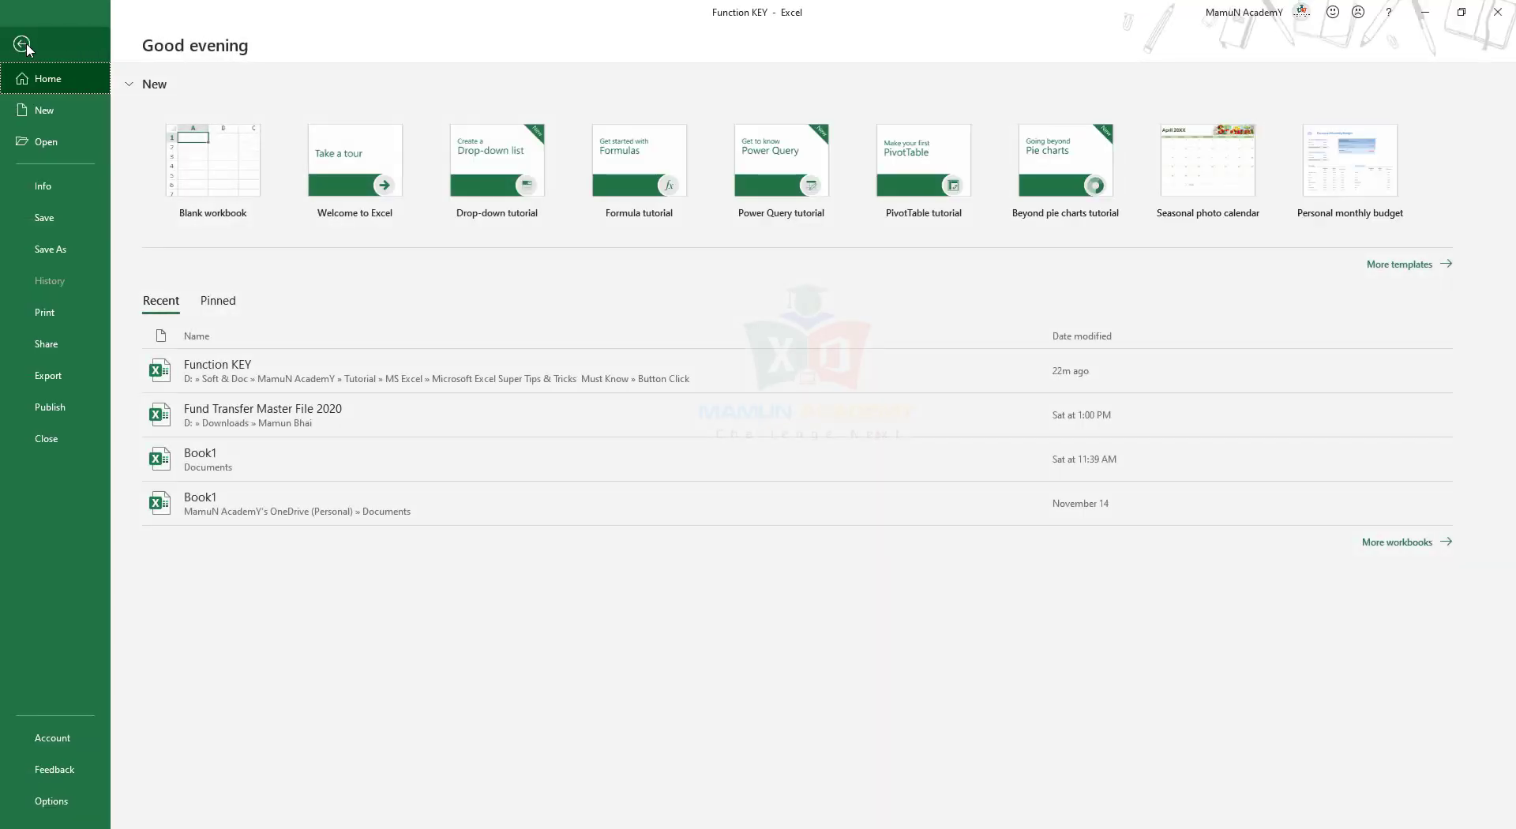
{"action": "left_click", "coordinate": [22, 44]}
{"action": "key", "text": "ctrl+F12"}
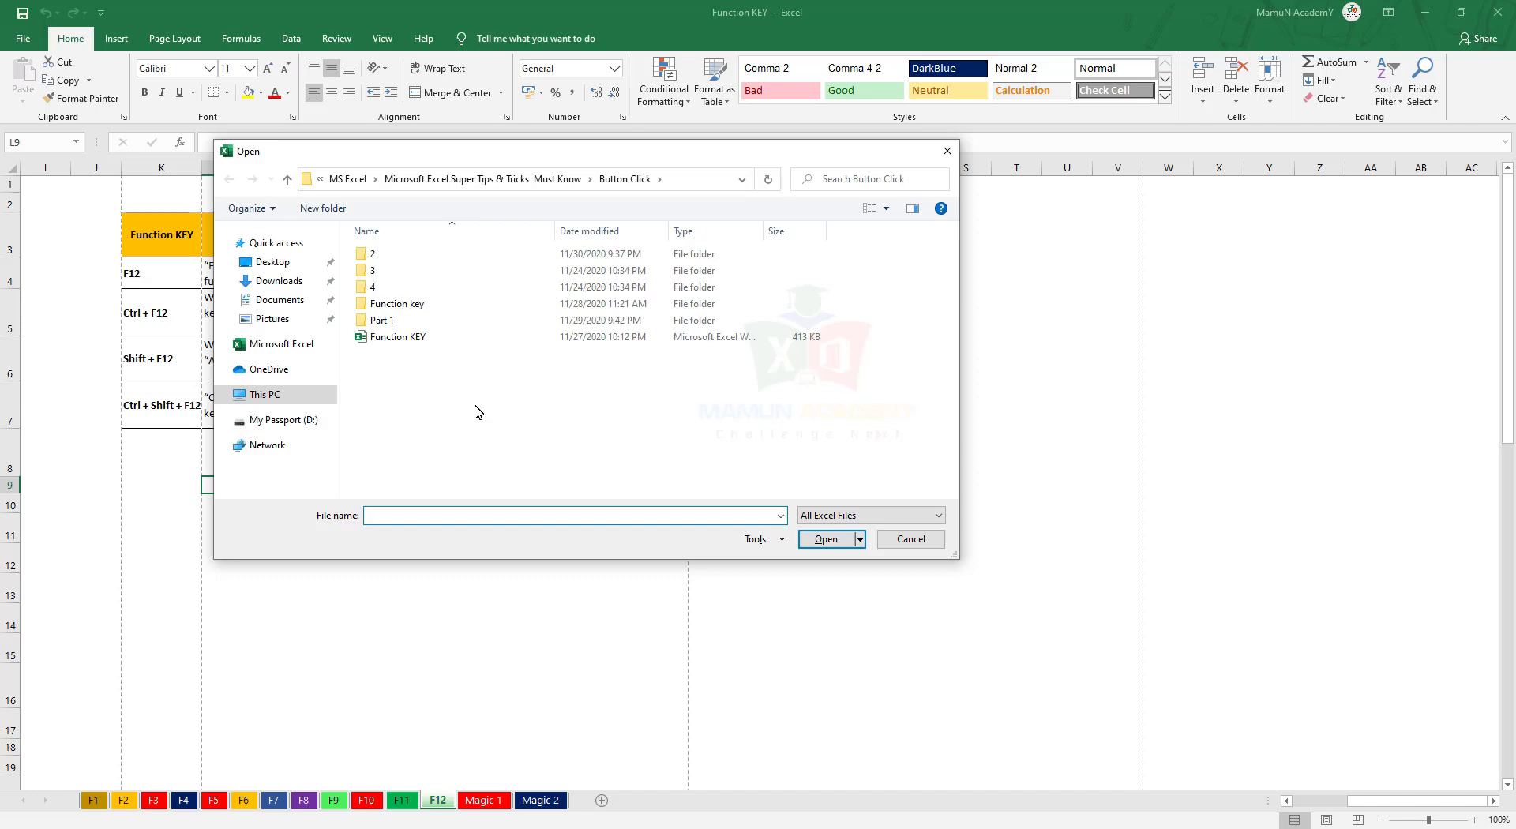
{"action": "left_click", "coordinate": [461, 180]}
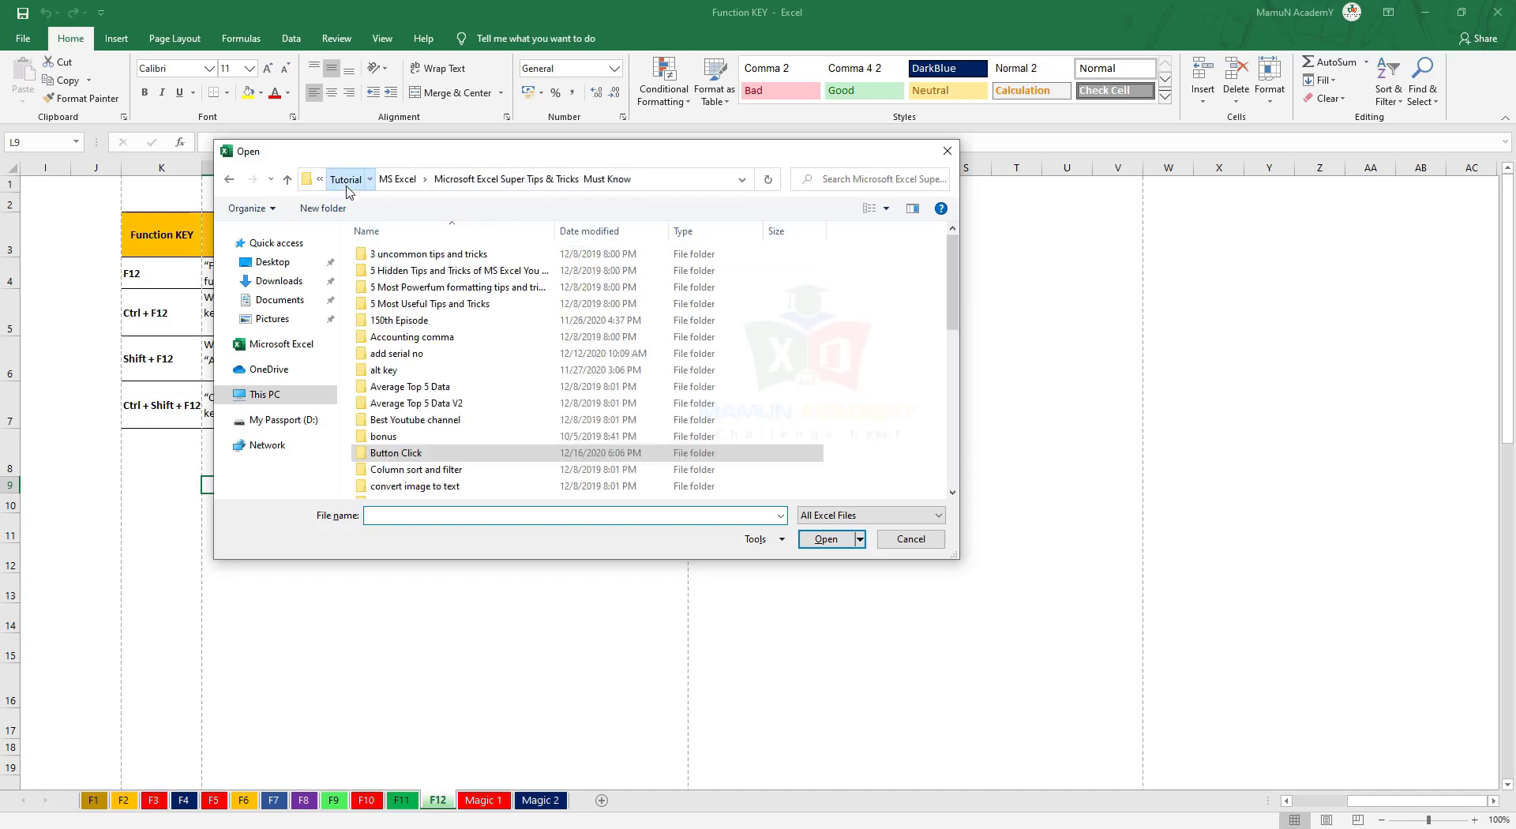
{"action": "left_click", "coordinate": [340, 179]}
{"action": "left_click", "coordinate": [910, 539]}
{"action": "left_click", "coordinate": [521, 617]}
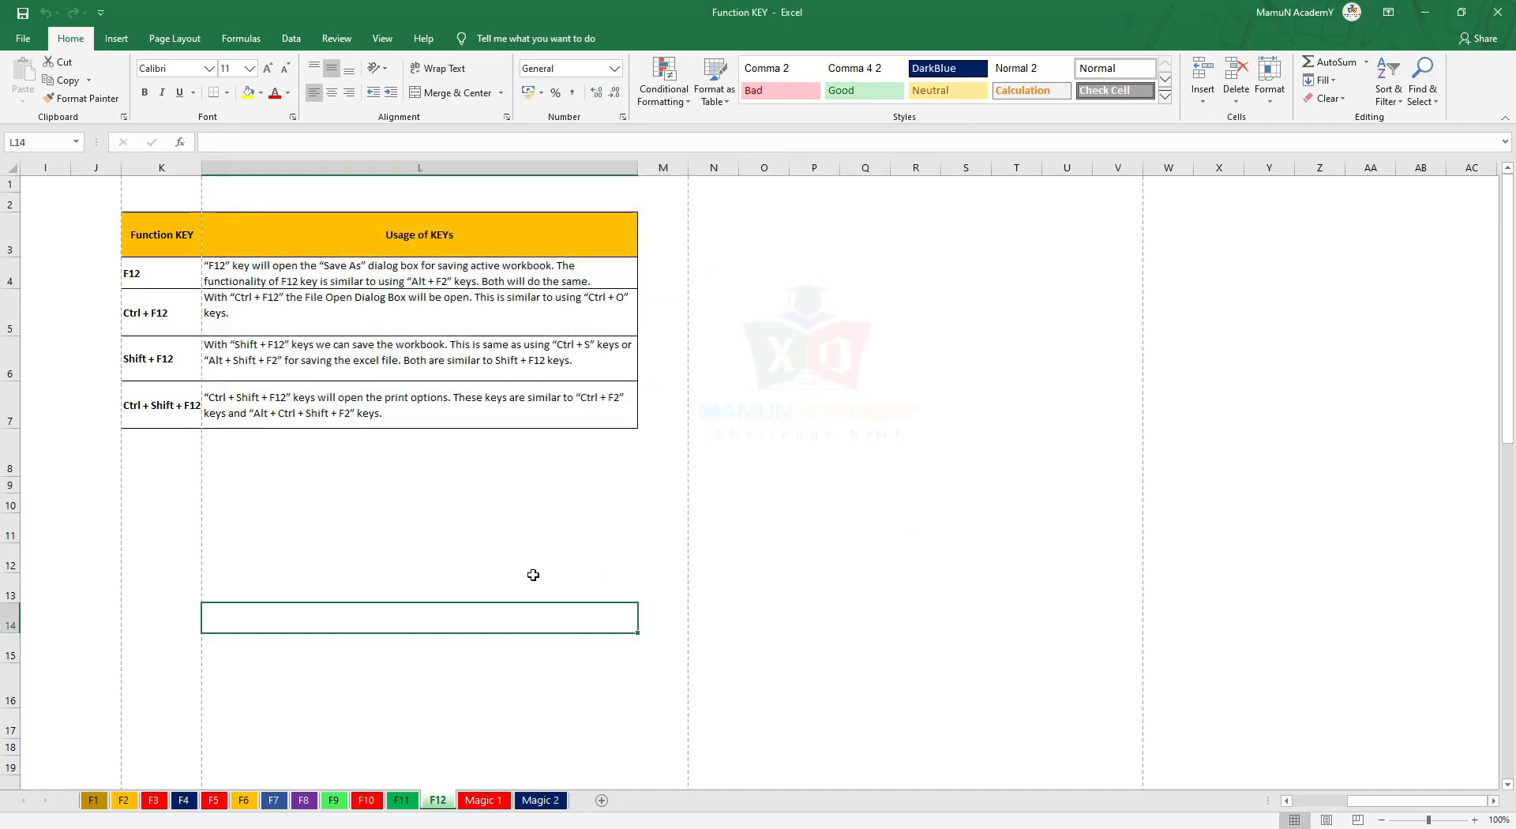
{"action": "left_click", "coordinate": [531, 575]}
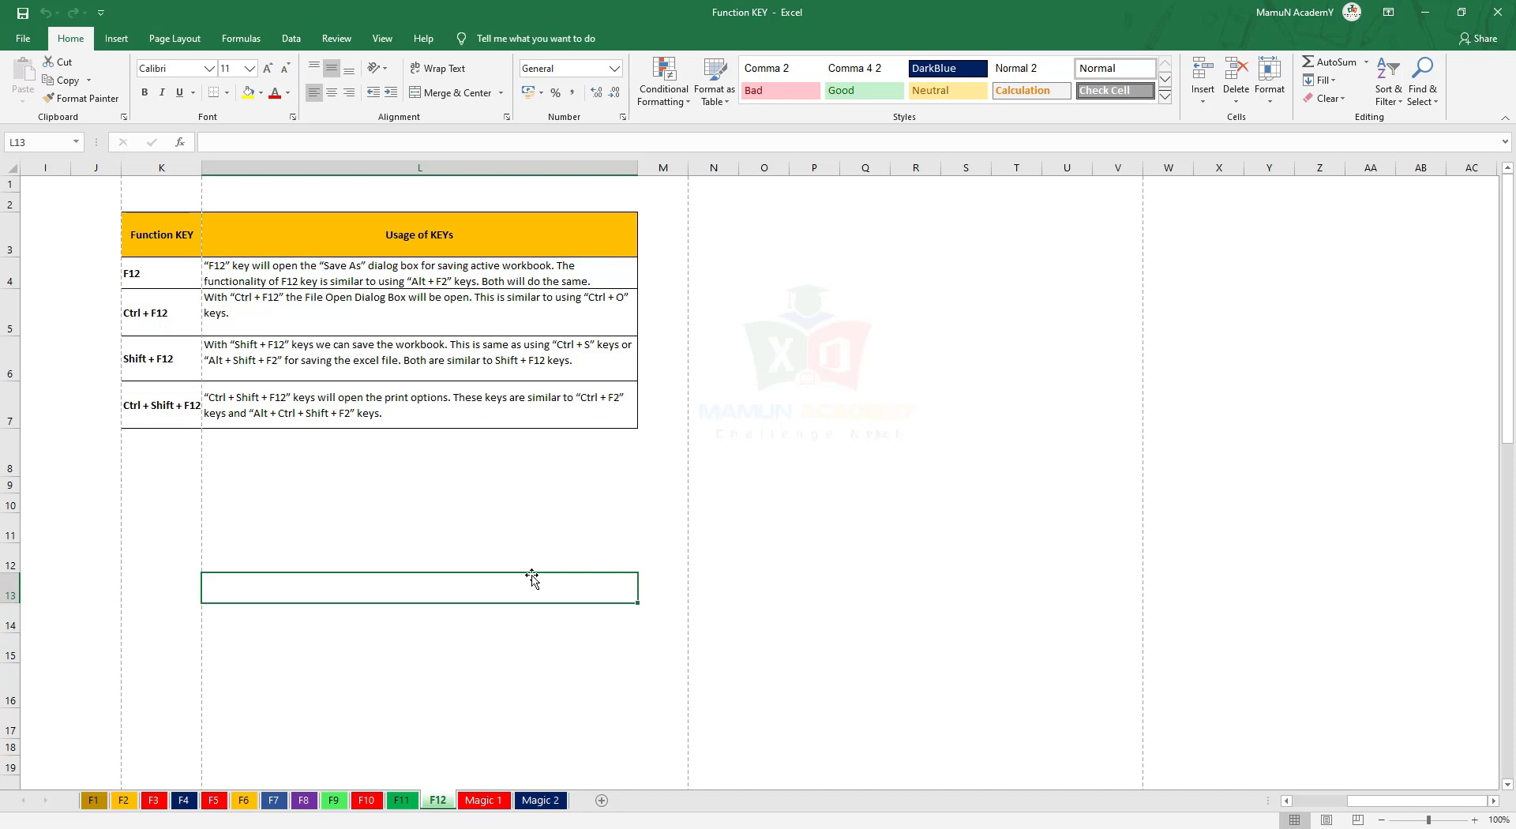
Try Shift+F12 save, decline the macro-free prompt, then open Print with Ctrl+Shift+F12.
{"action": "key", "text": "shift+F12"}
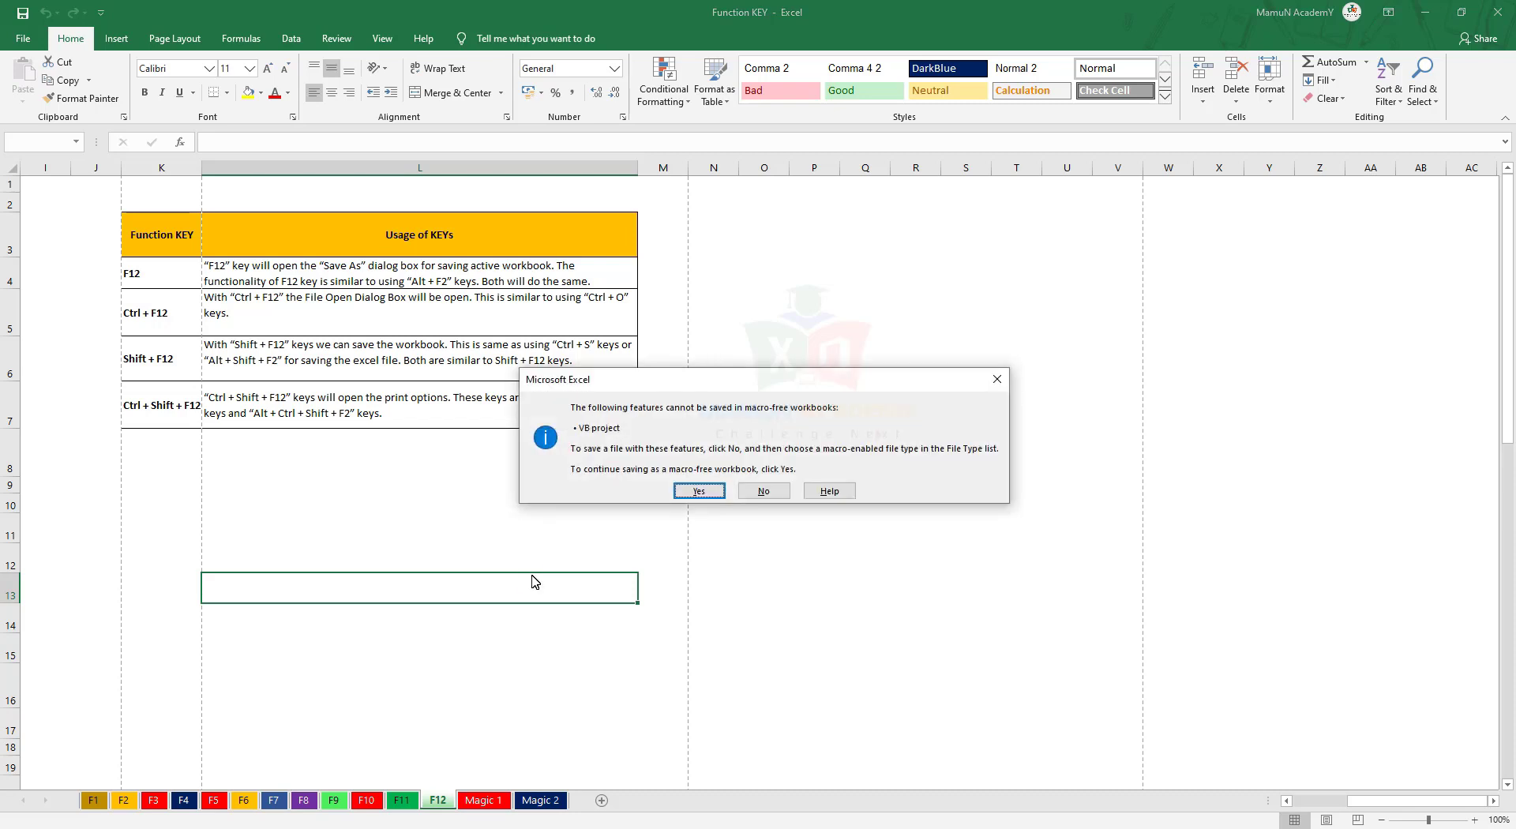
{"action": "left_click", "coordinate": [770, 496]}
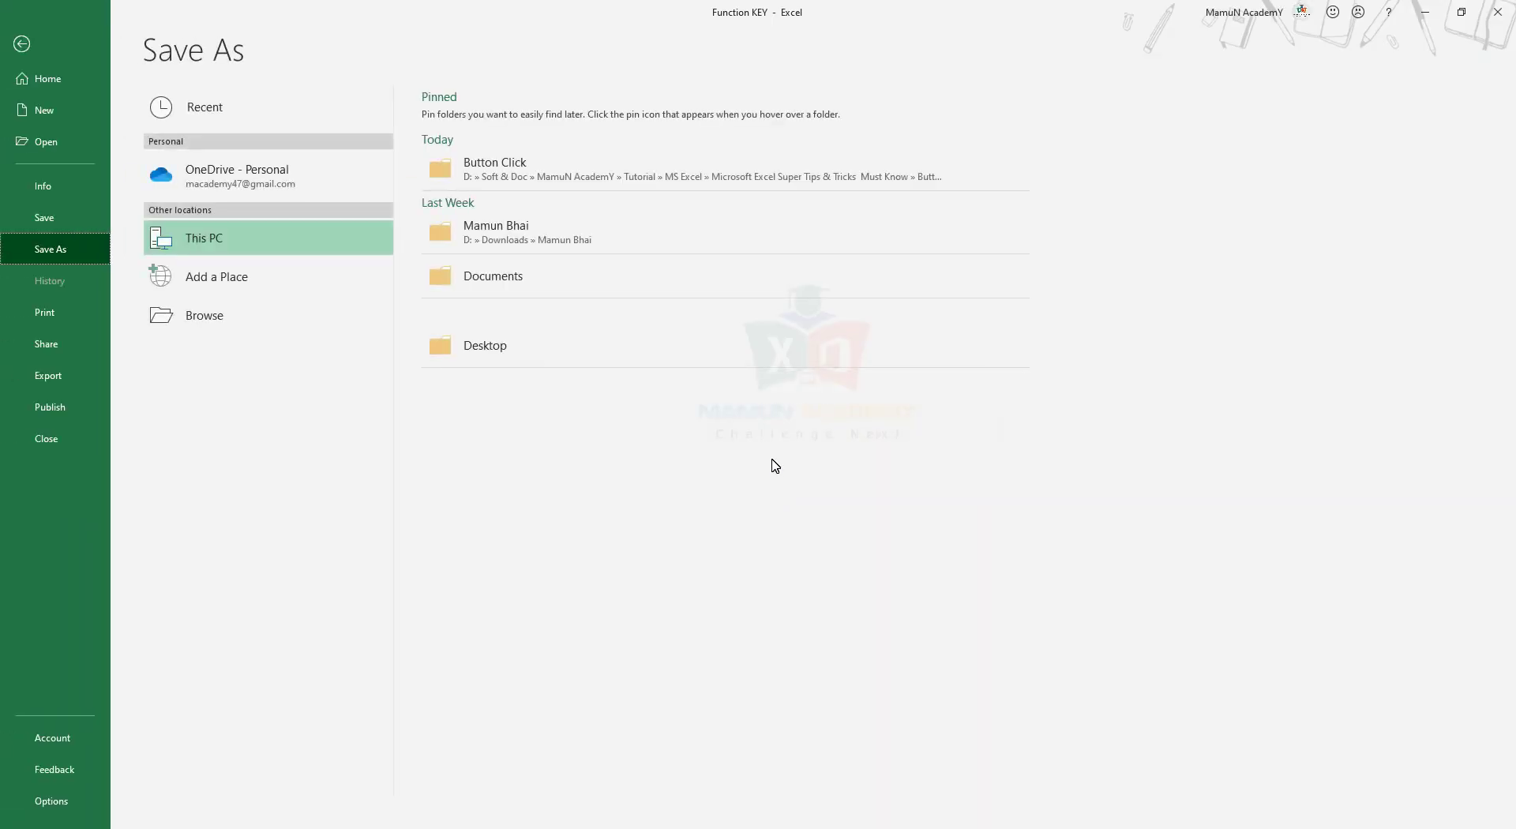
{"action": "key", "text": "Escape"}
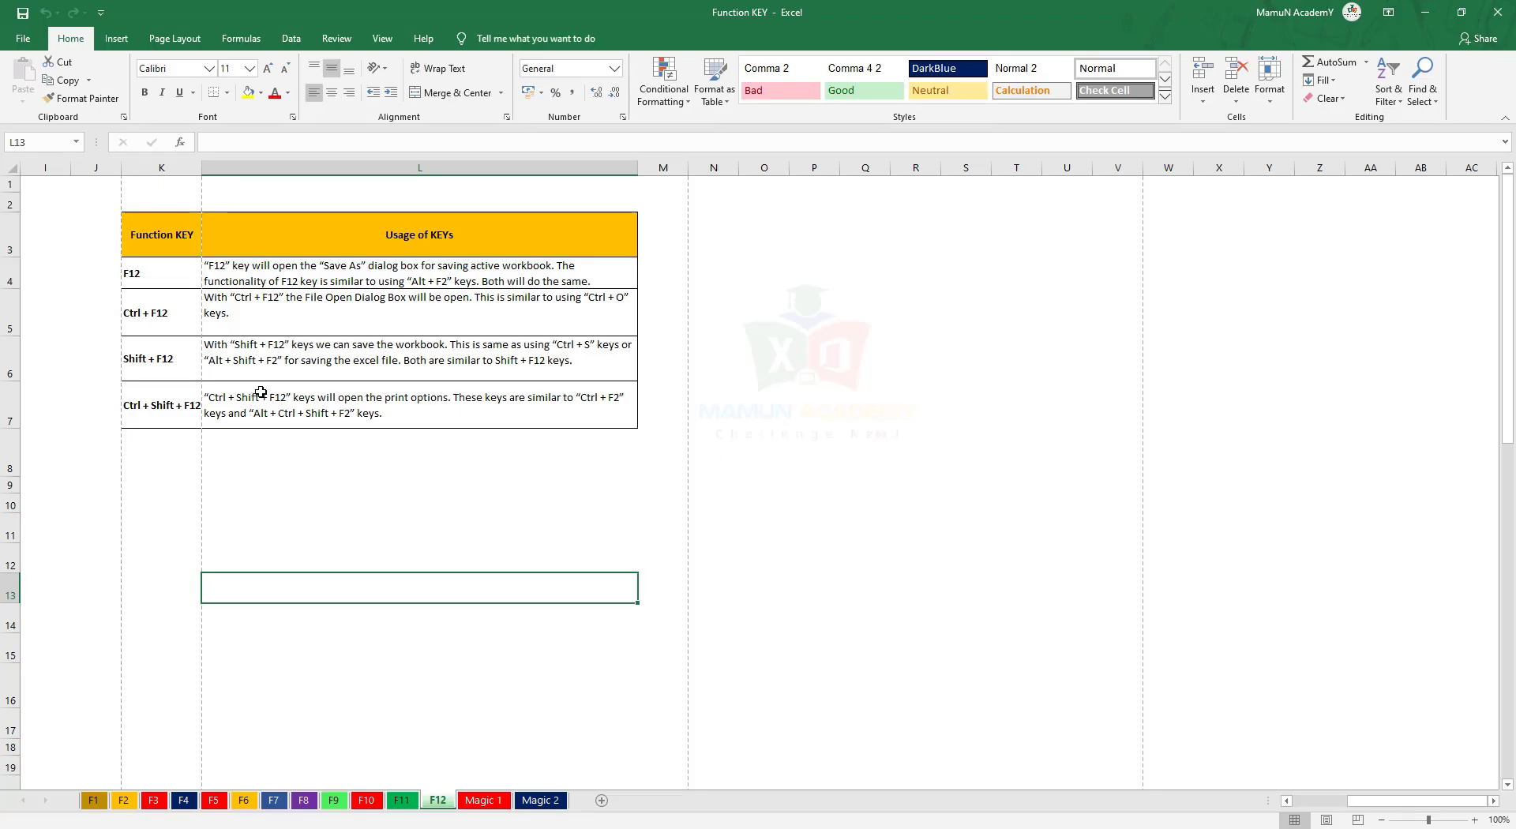
{"action": "left_click", "coordinate": [485, 525]}
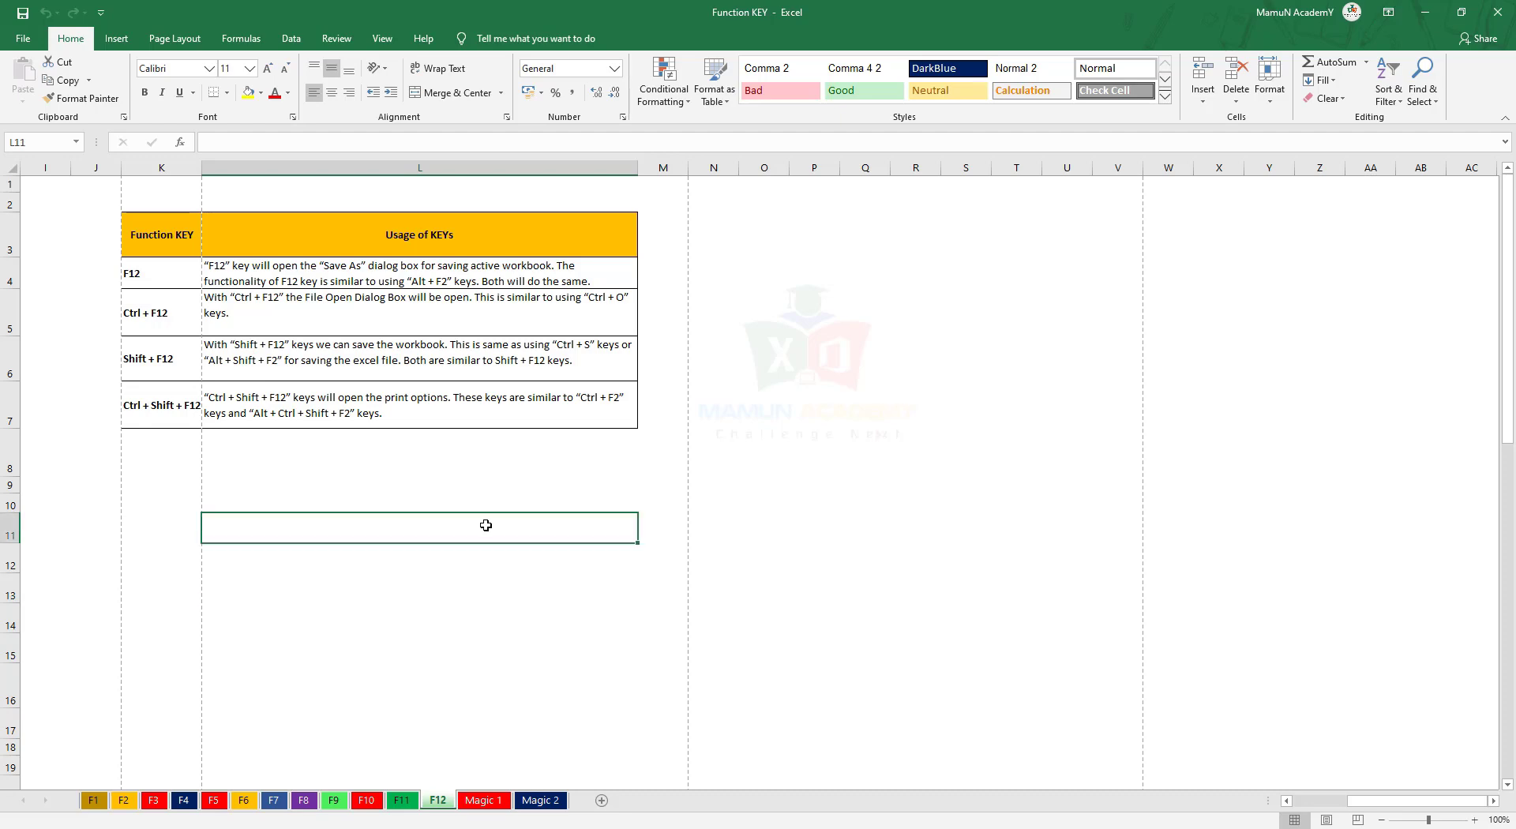
{"action": "key", "text": "ctrl+shift+F12"}
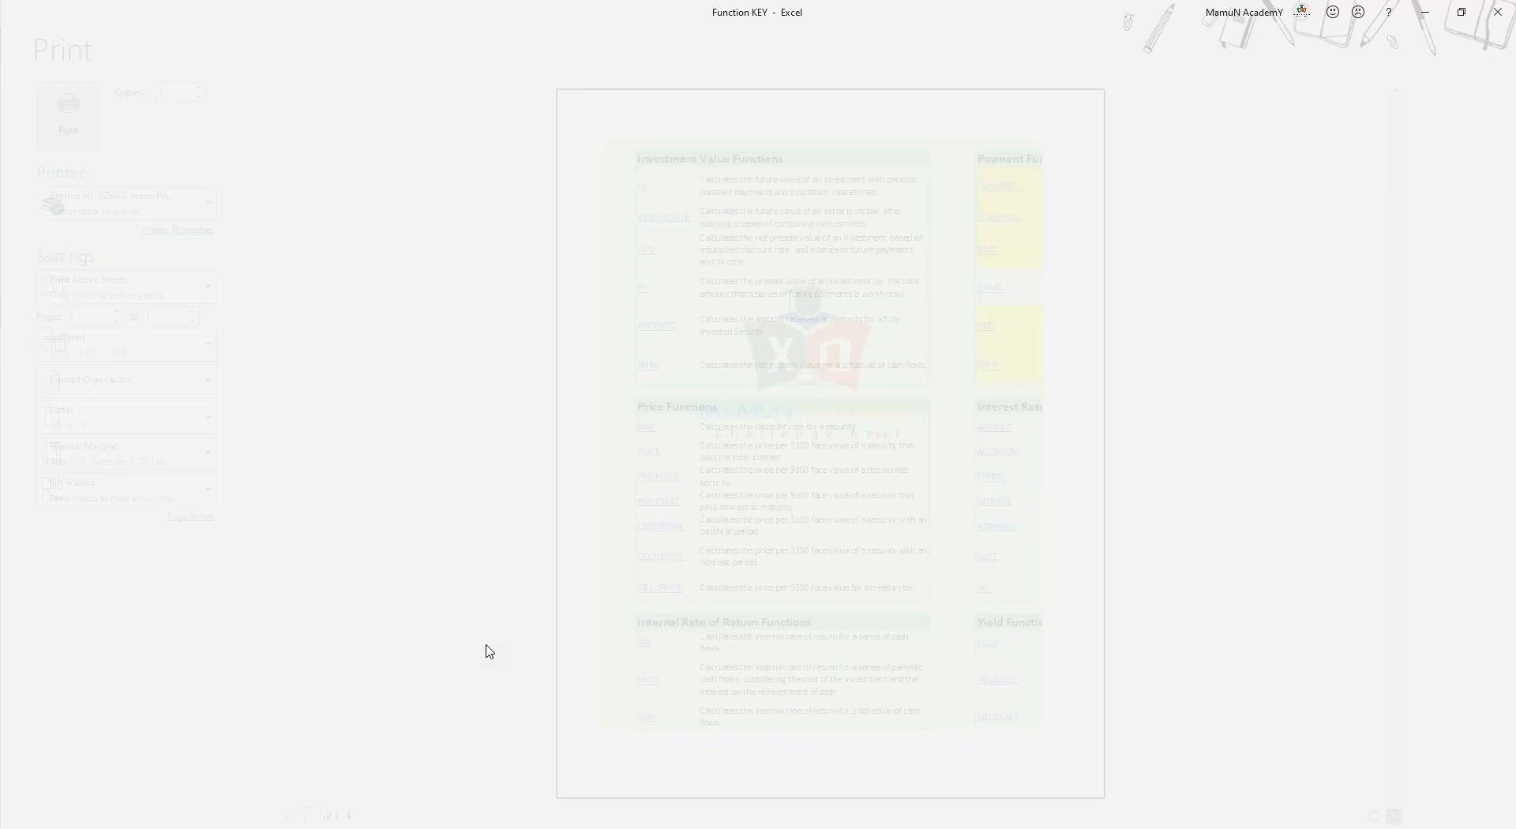
Close and reopen the print view twice with Esc and Ctrl+Shift+F12, ending on the worksheet.
{"action": "key", "text": "Escape"}
{"action": "left_click", "coordinate": [533, 446]}
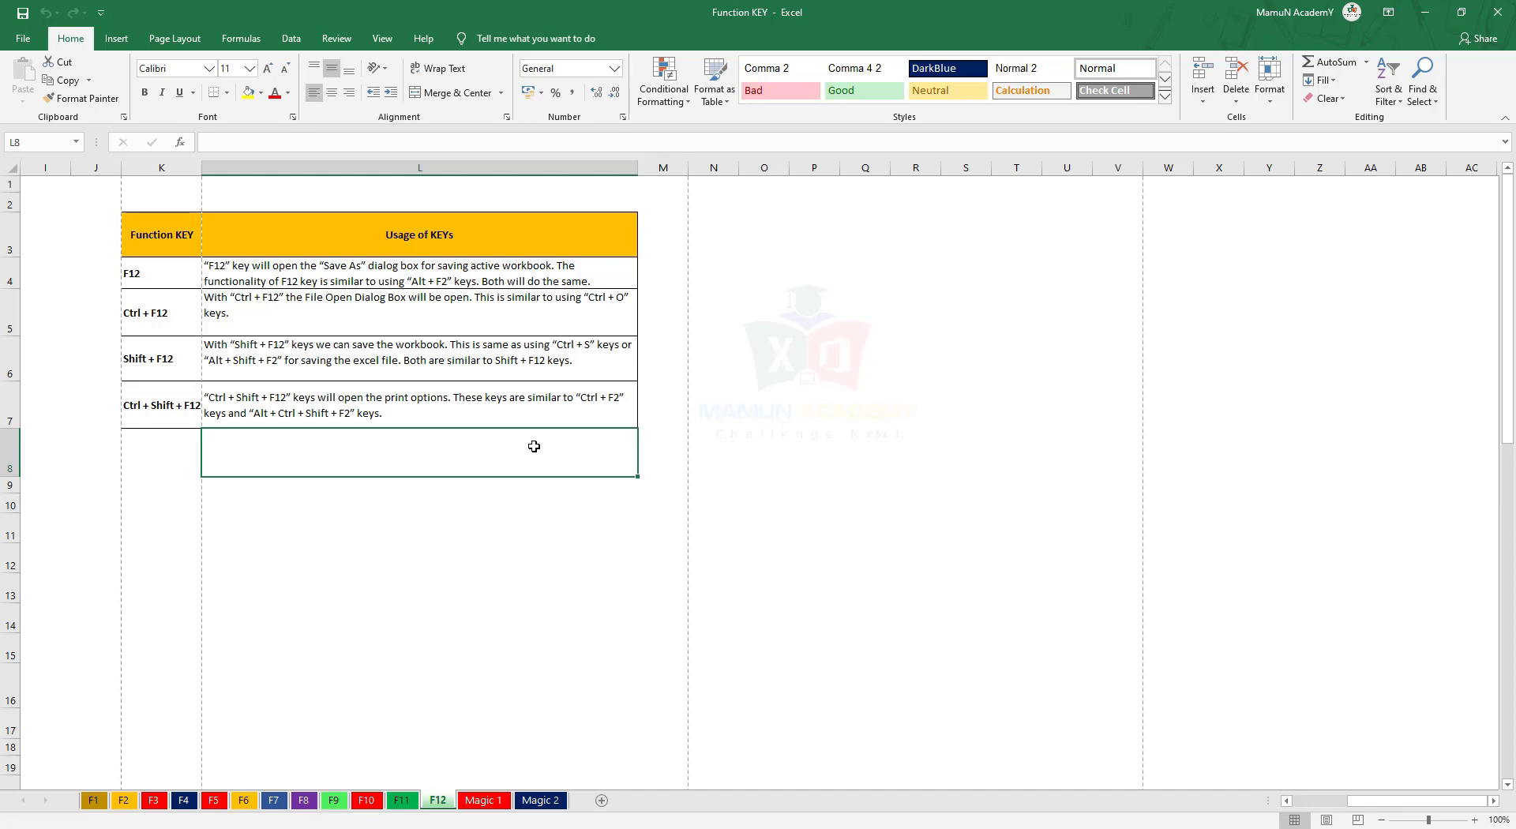
{"action": "key", "text": "ctrl+shift+F12"}
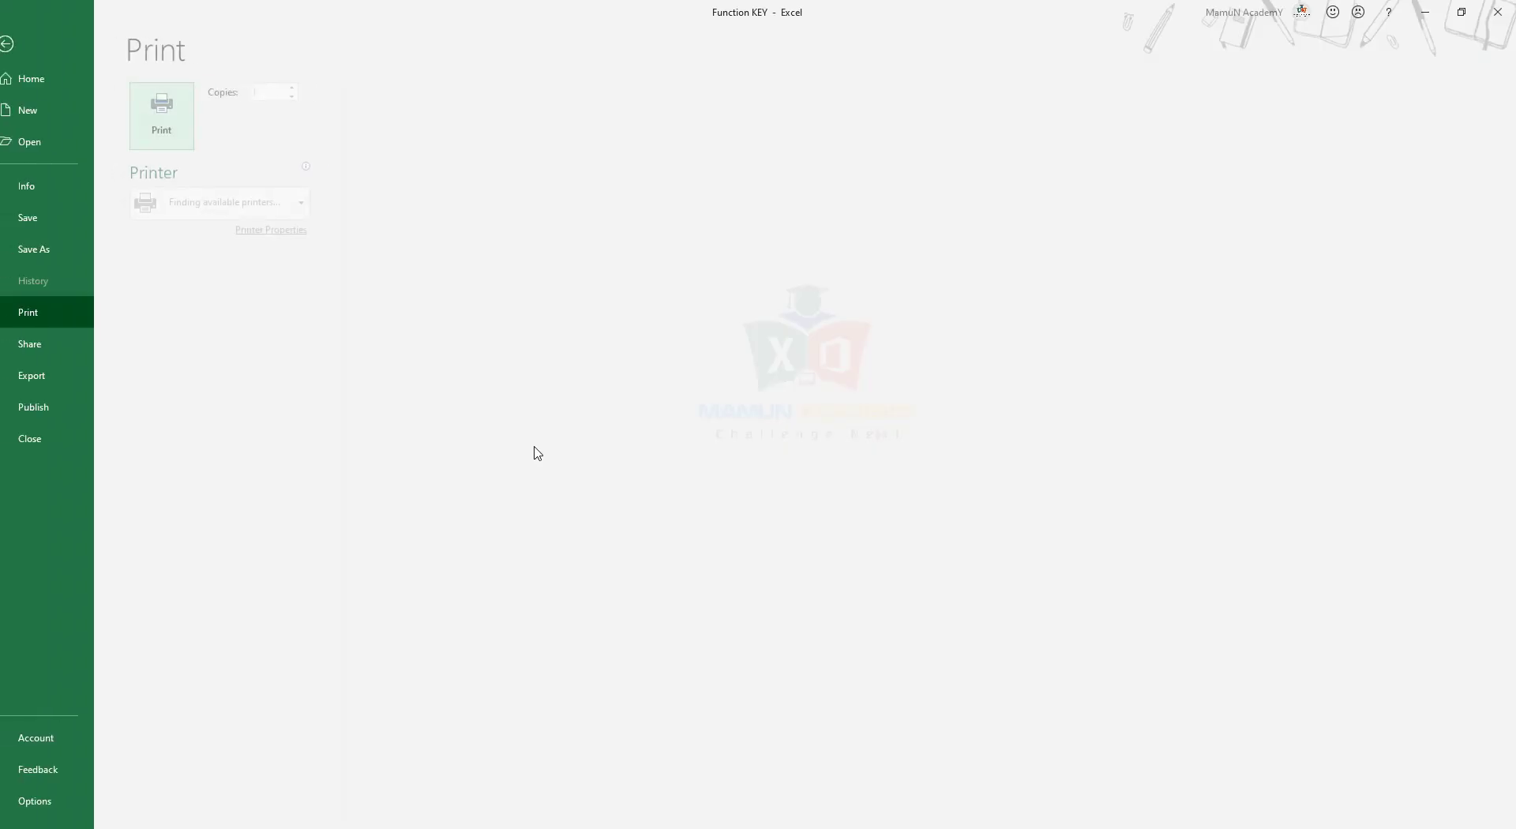
{"action": "key", "text": "Escape"}
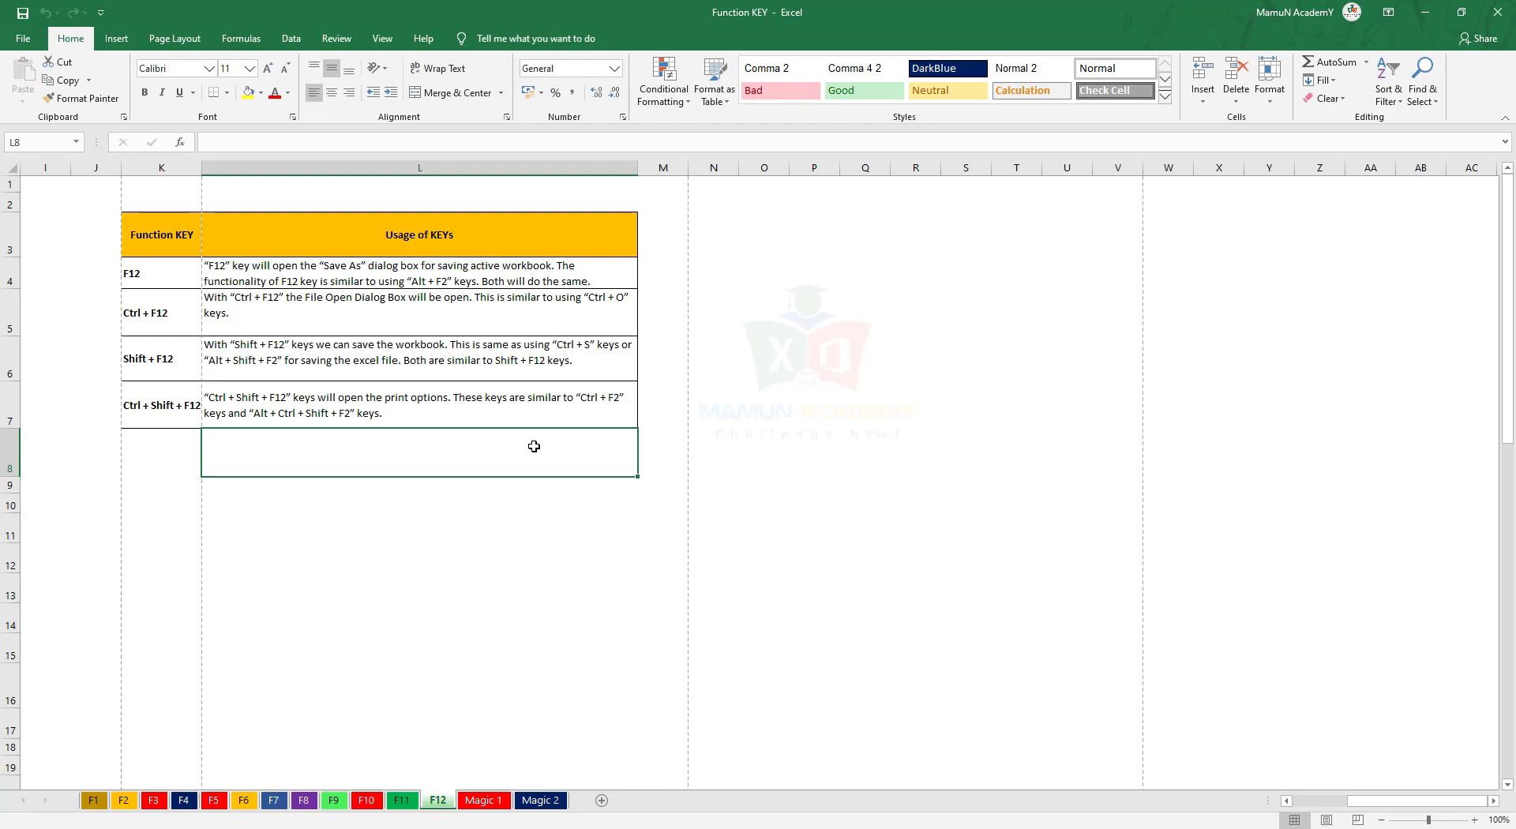
{"action": "key", "text": "ctrl+shift+F12"}
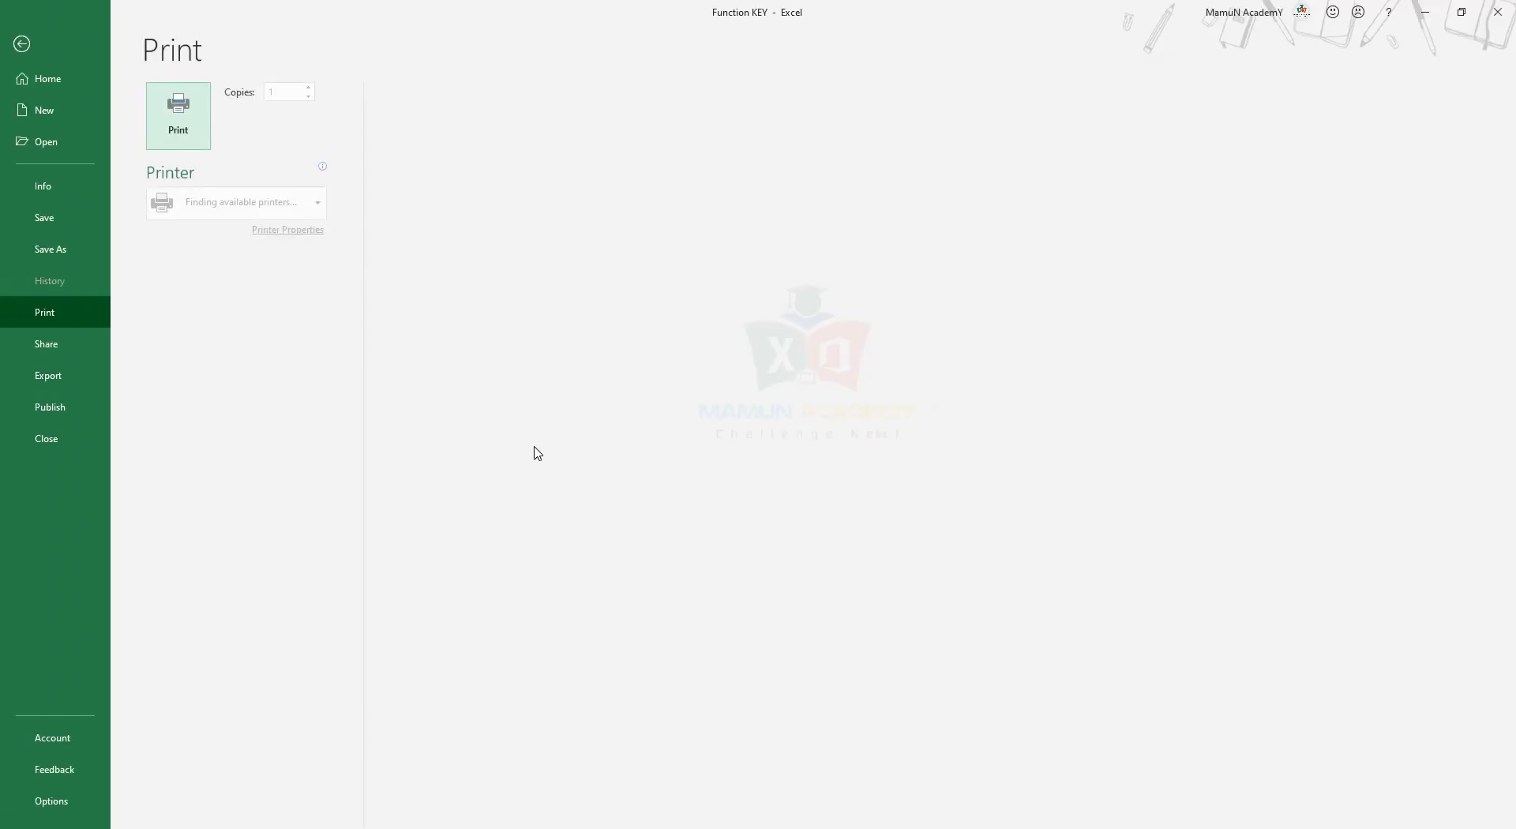
{"action": "key", "text": "Escape"}
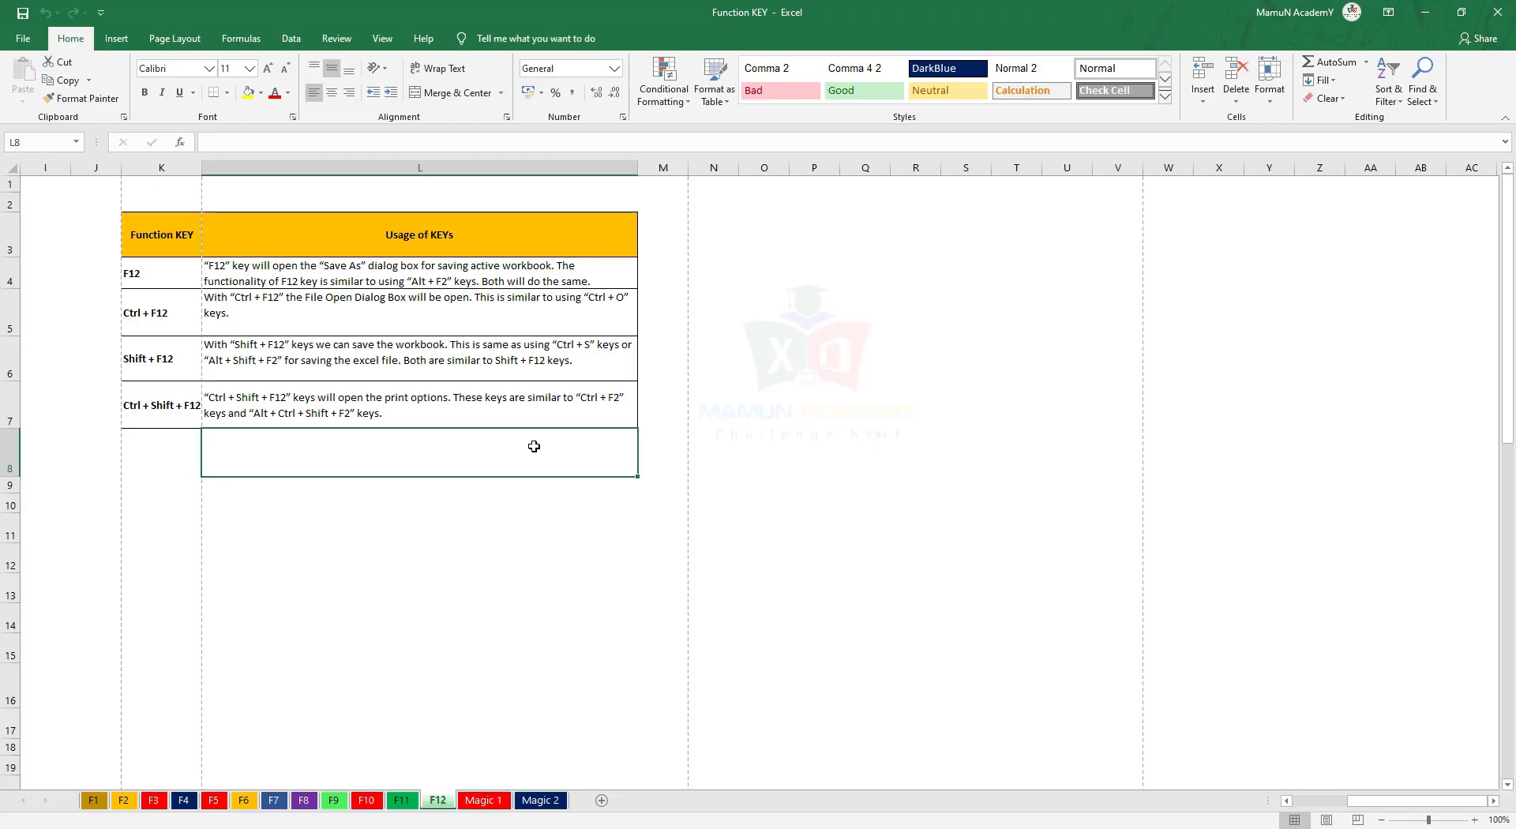
{"action": "left_click", "coordinate": [555, 553]}
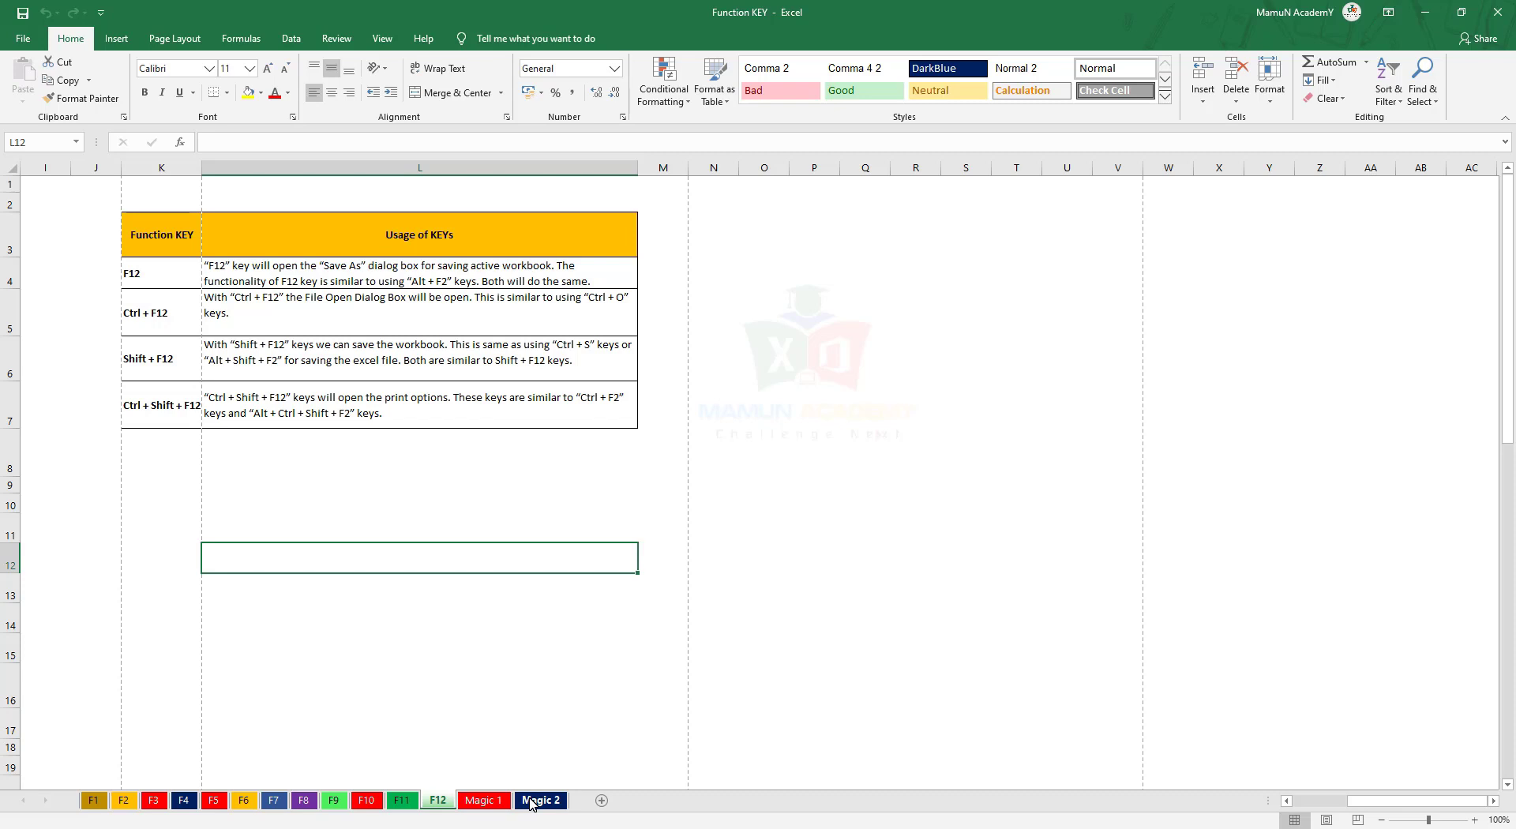
Group sheets F6 through F12 using Ctrl+Shift+Page Up.
{"action": "key", "text": "ctrl+shift+Page_Up"}
{"action": "key", "text": "ctrl+shift+Page_Up"}
{"action": "key", "text": "ctrl+shift+Page_Up"}
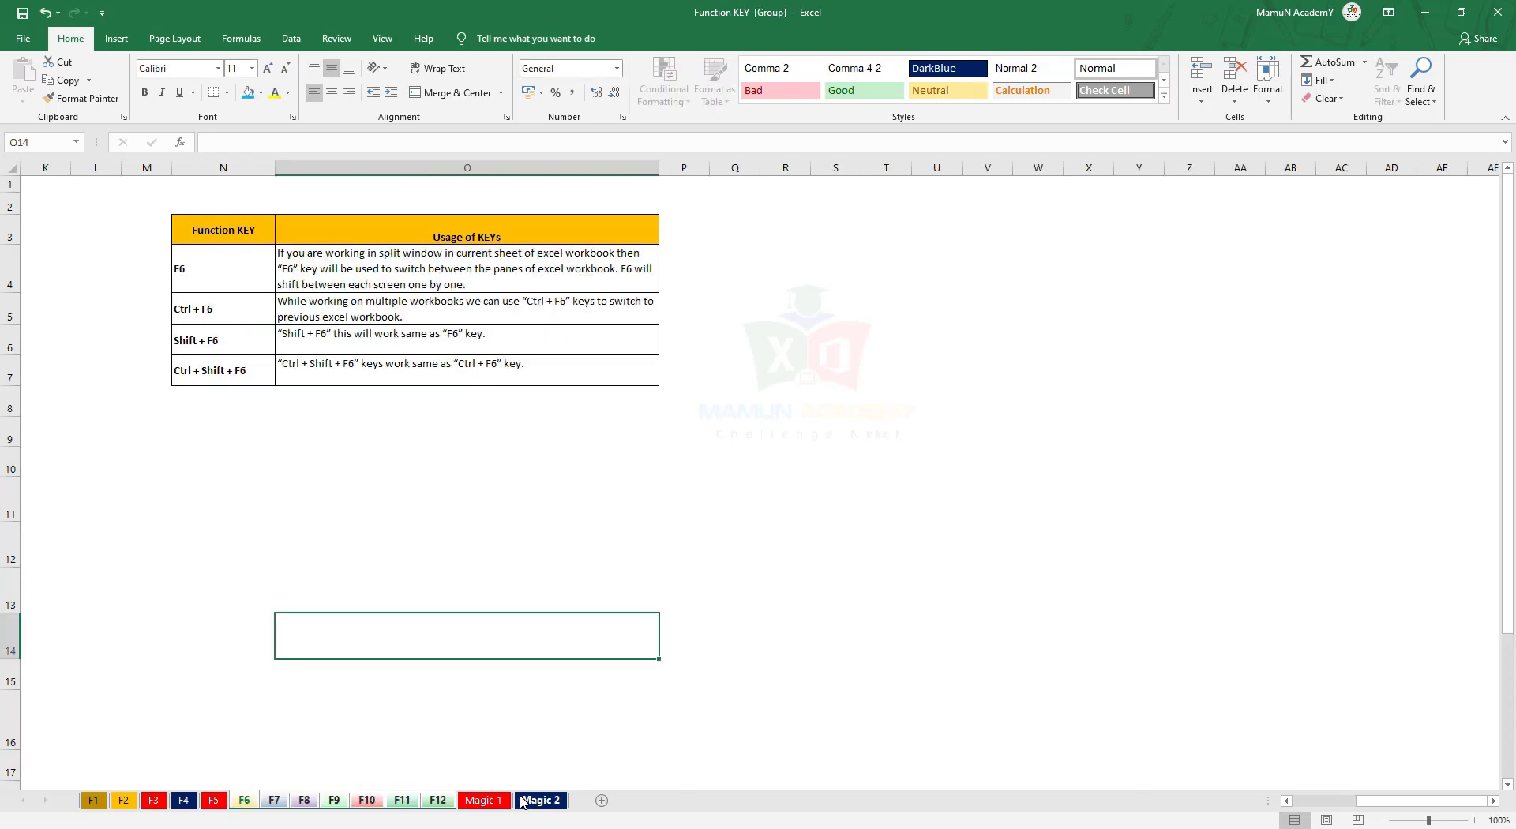